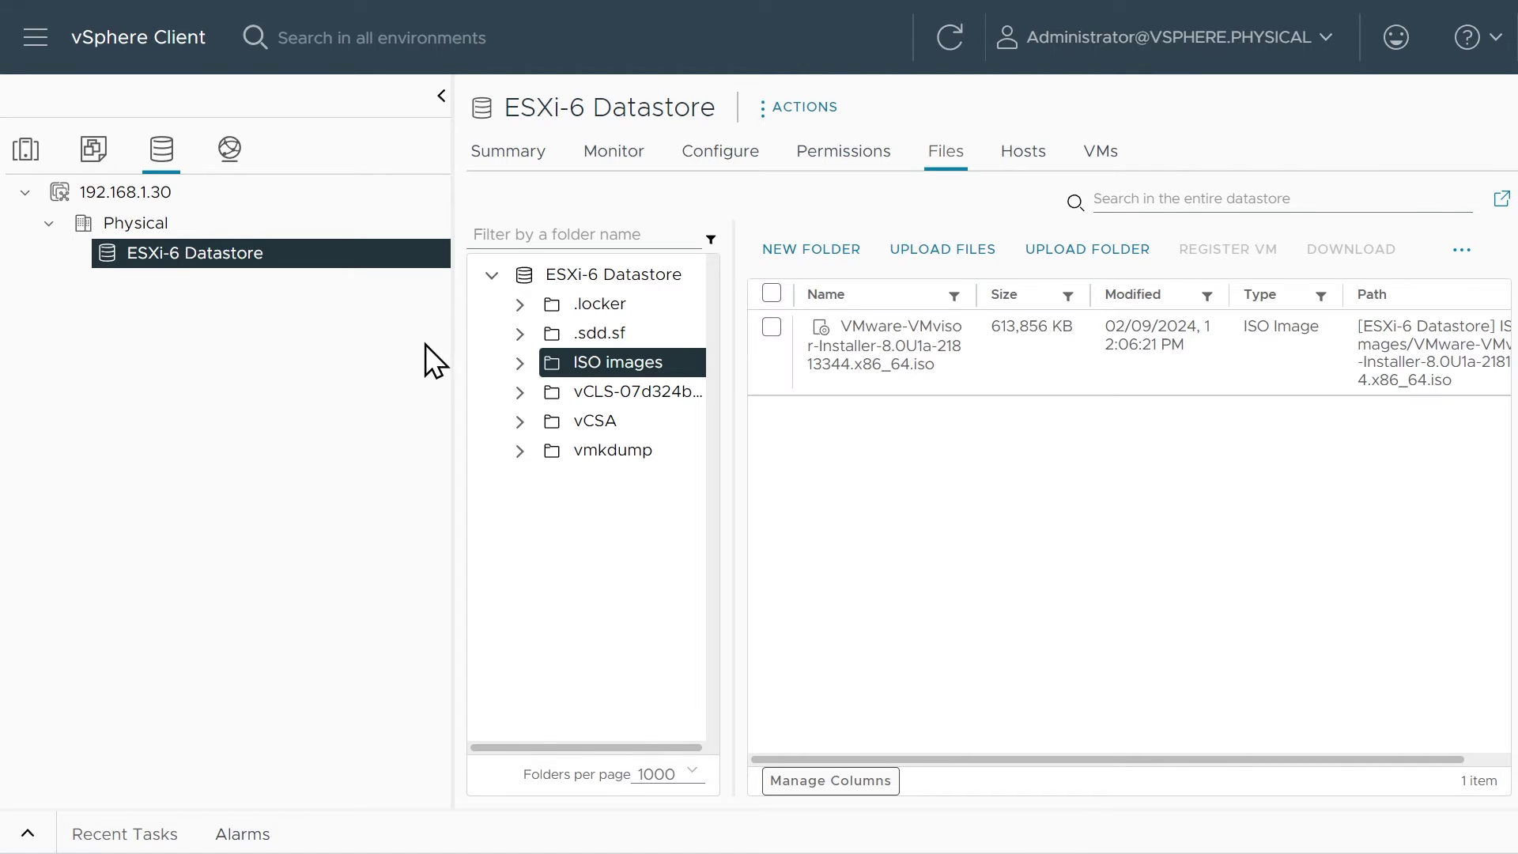
- Narrow the inventory pane and expand the VMs and templates inventory down to the folders in the Physical datacenter
left_click_drag(449, 349, 361, 349)
left_click(93, 150)
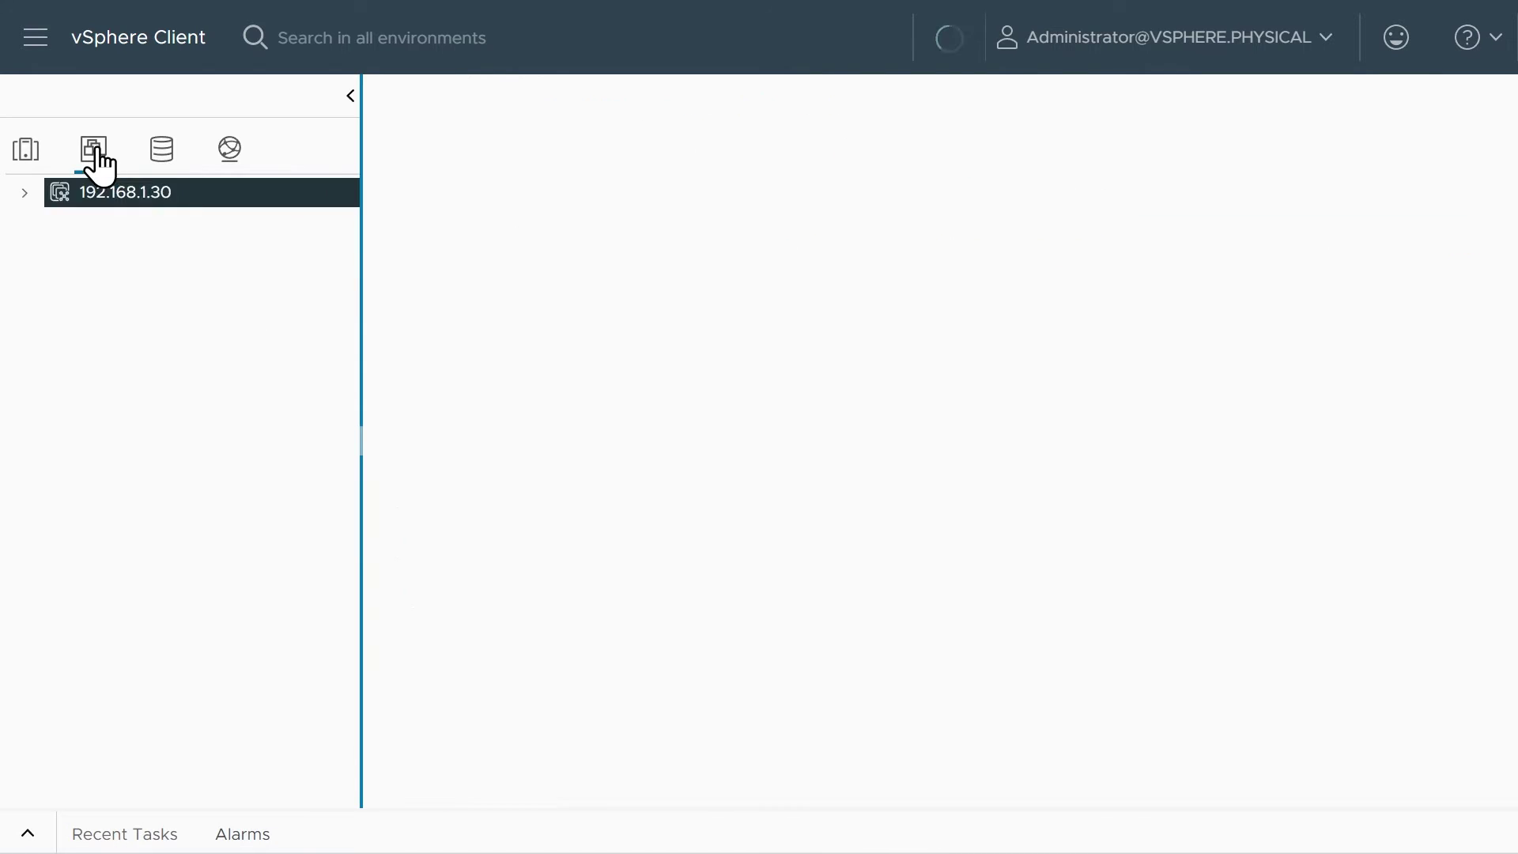
left_click(25, 193)
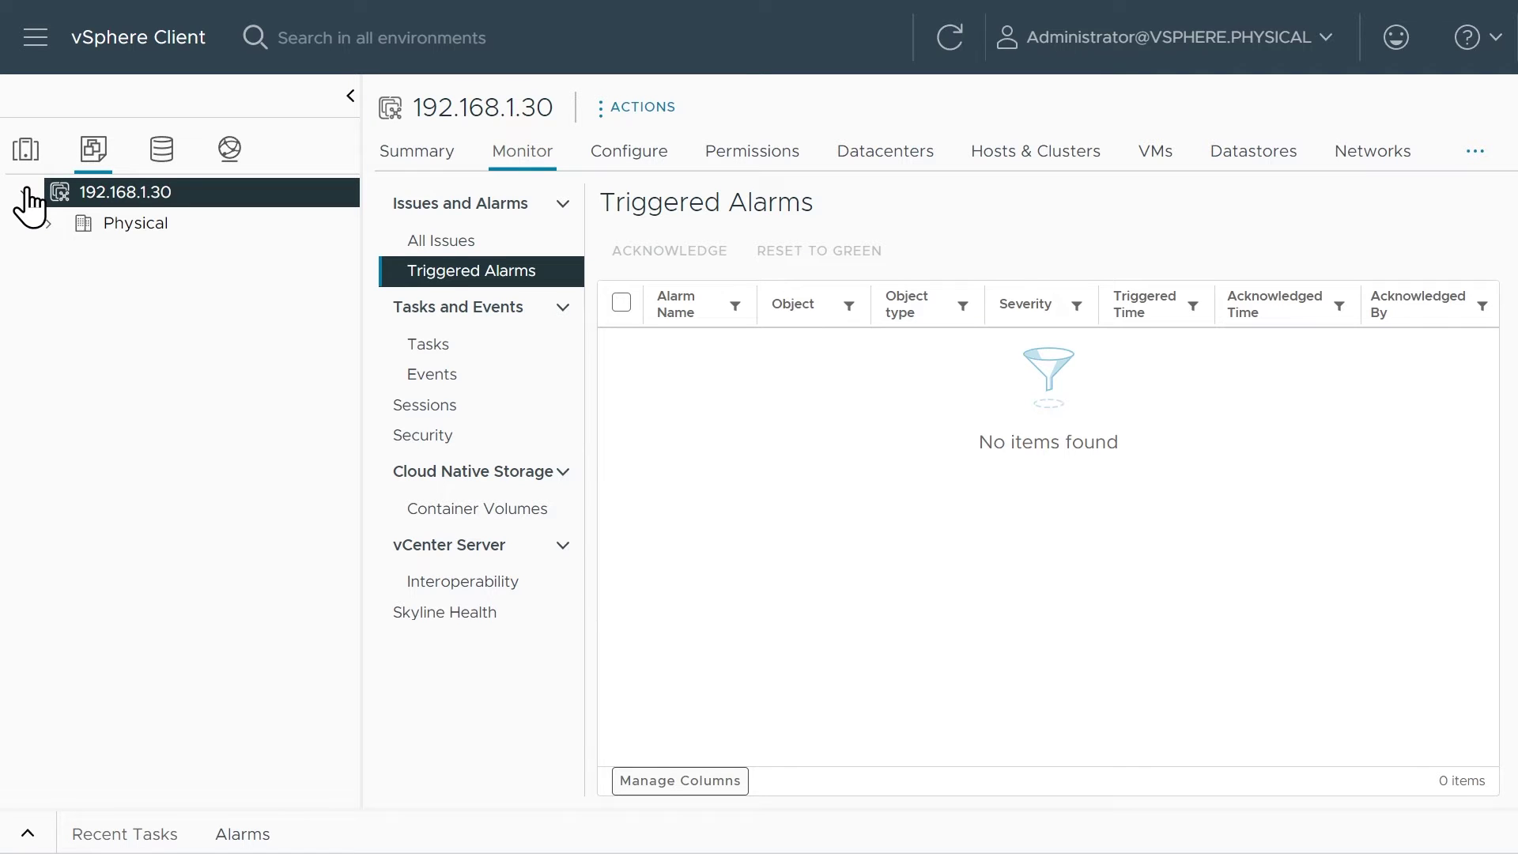
left_click(49, 224)
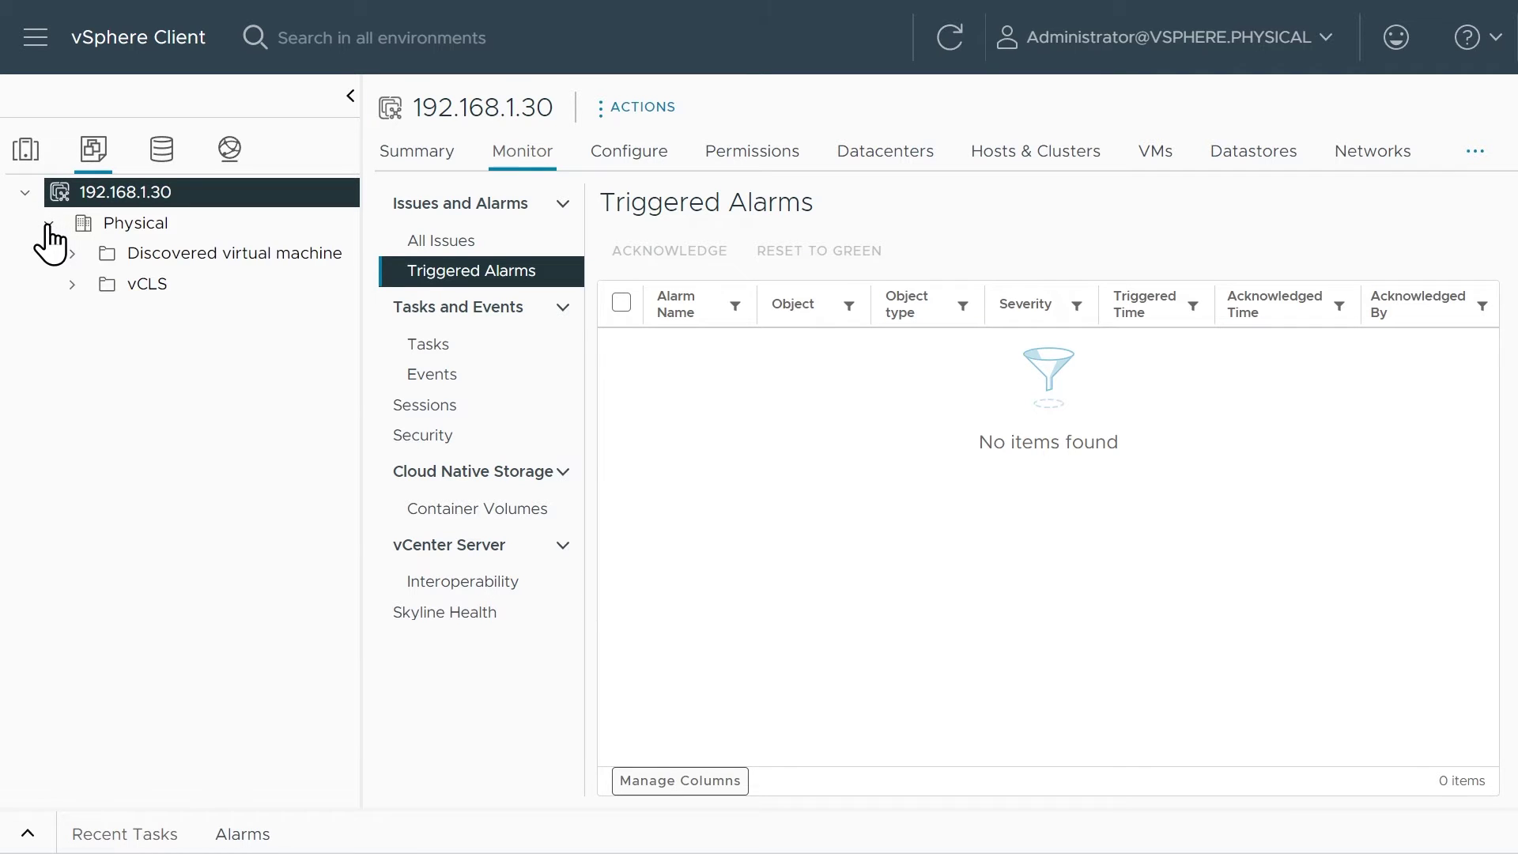
- Create a VM and template folder named "Nested Lab VMs" in the Physical datacenter
right_click(135, 231)
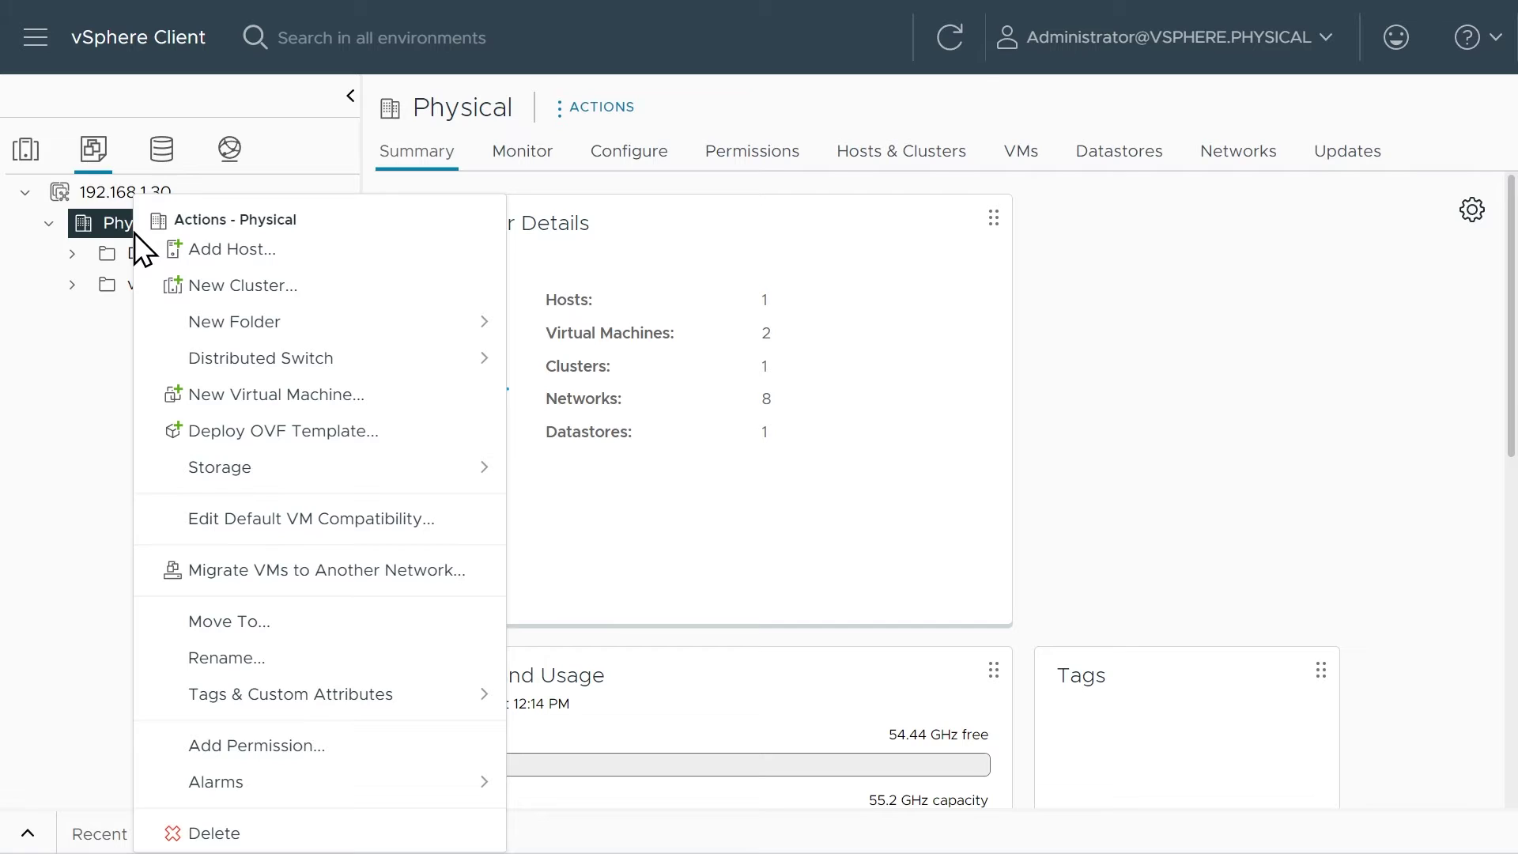
left_click(261, 331)
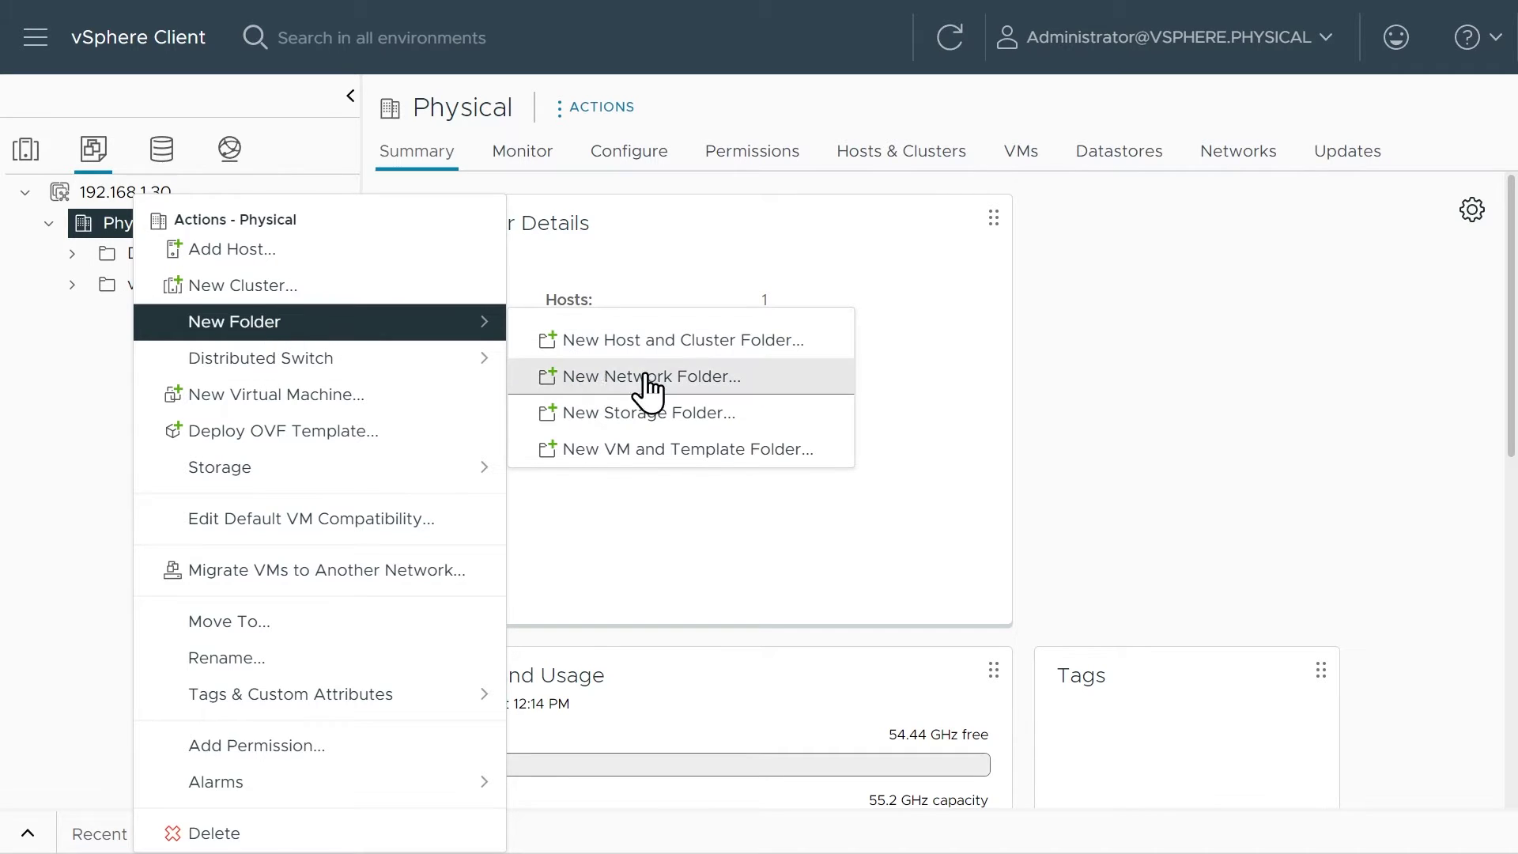
left_click(644, 452)
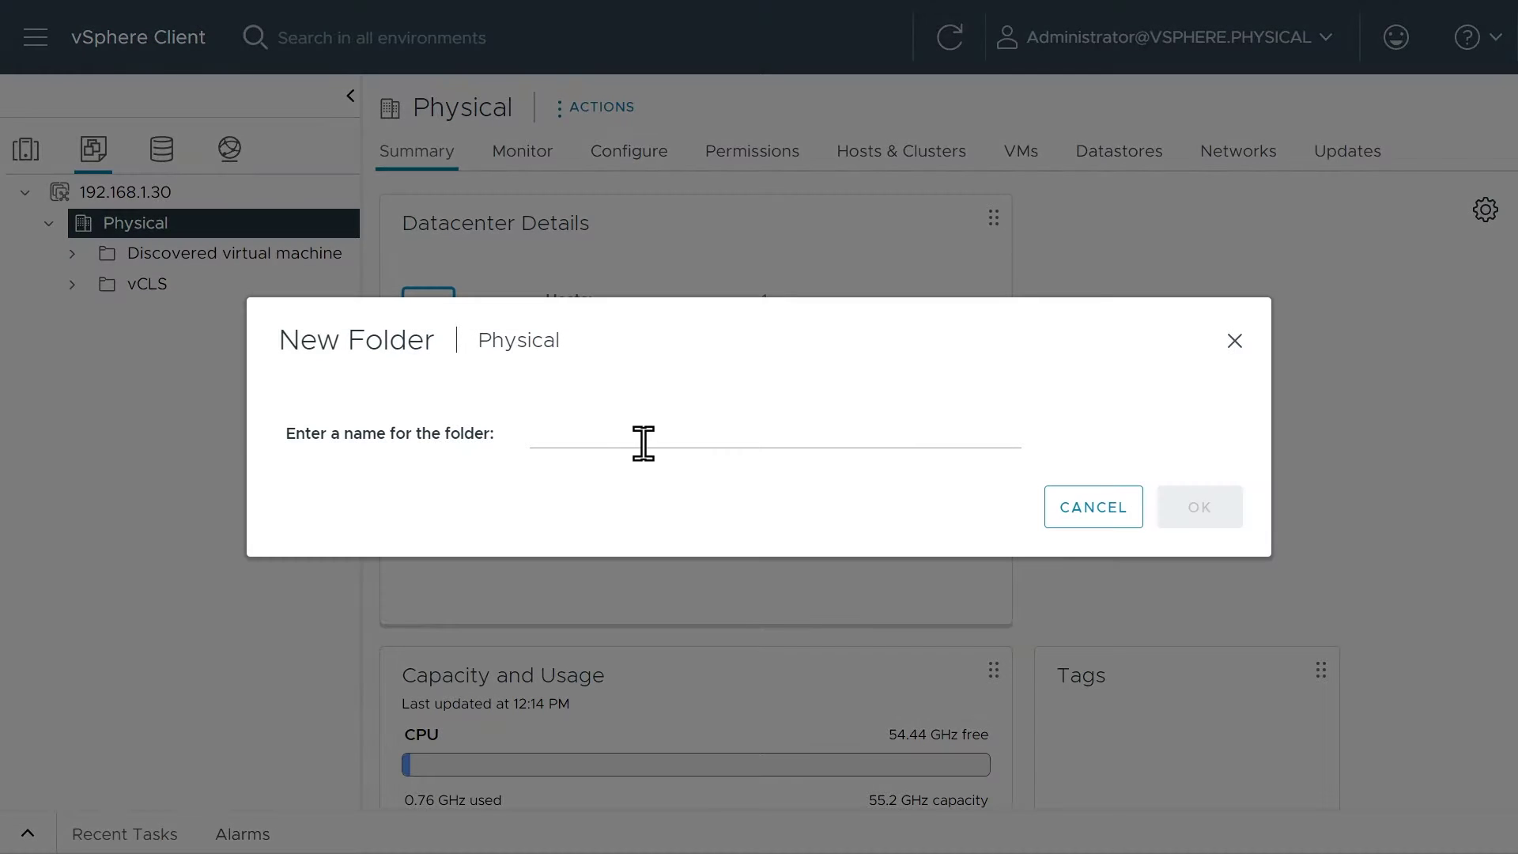
type("Nested Lab VMs")
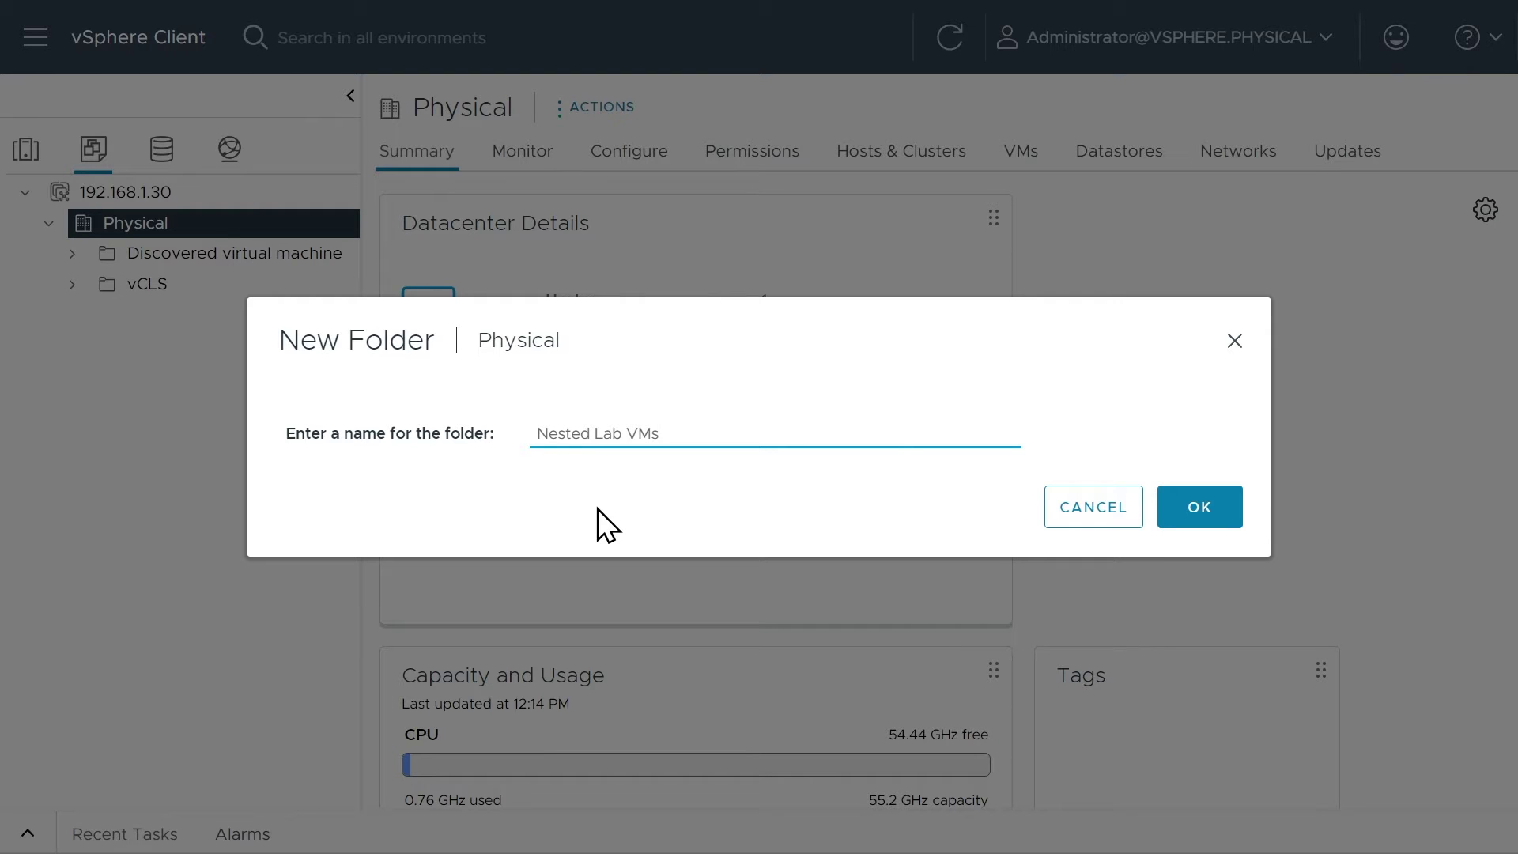
left_click(1211, 510)
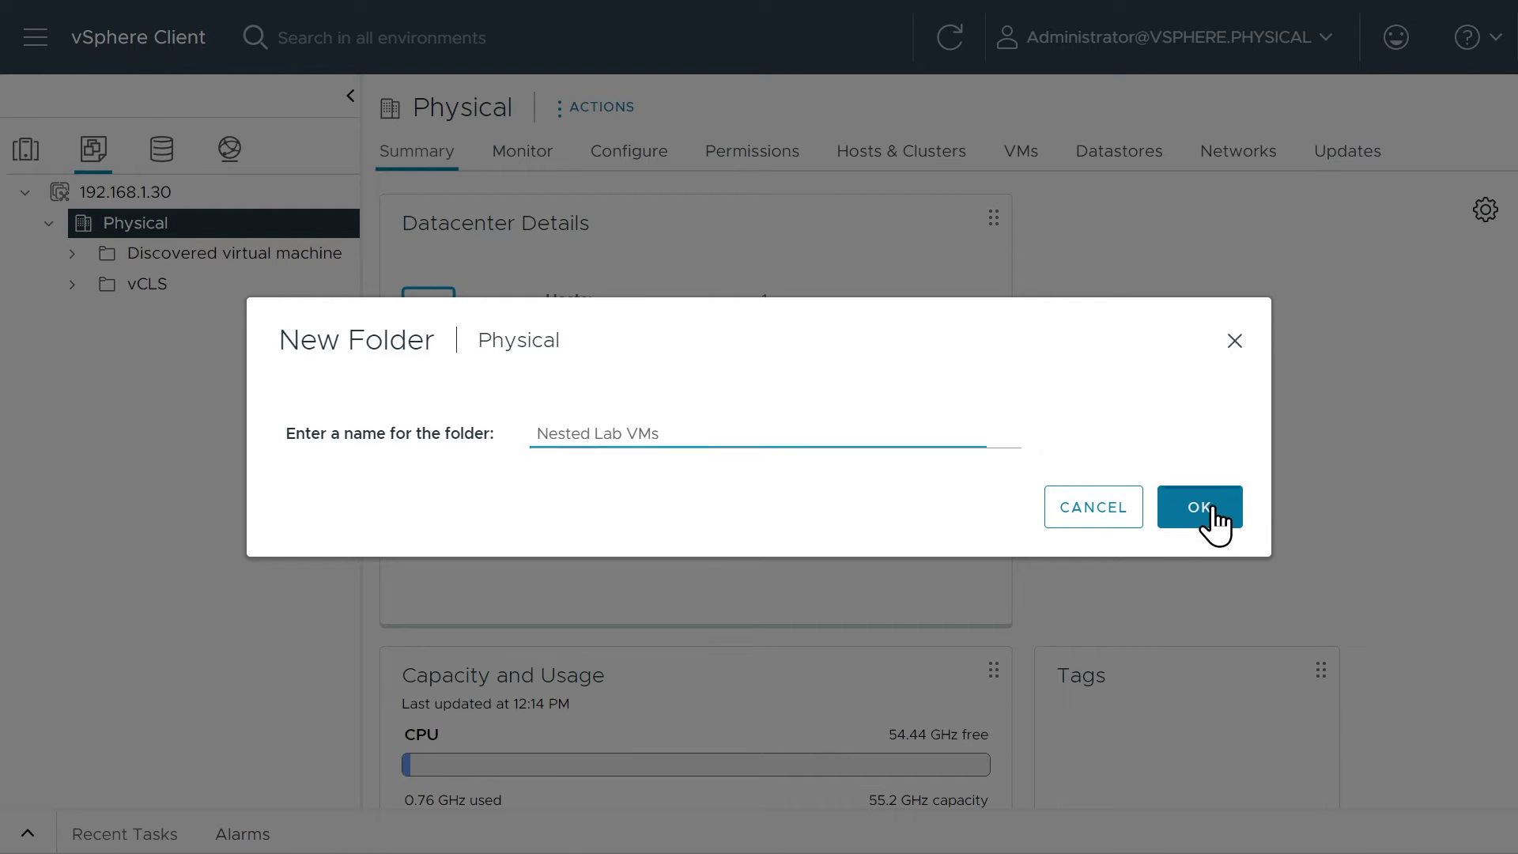
- Start creating a new virtual machine in the Nested Lab VMs folder and name it "ESX OG"
right_click(205, 286)
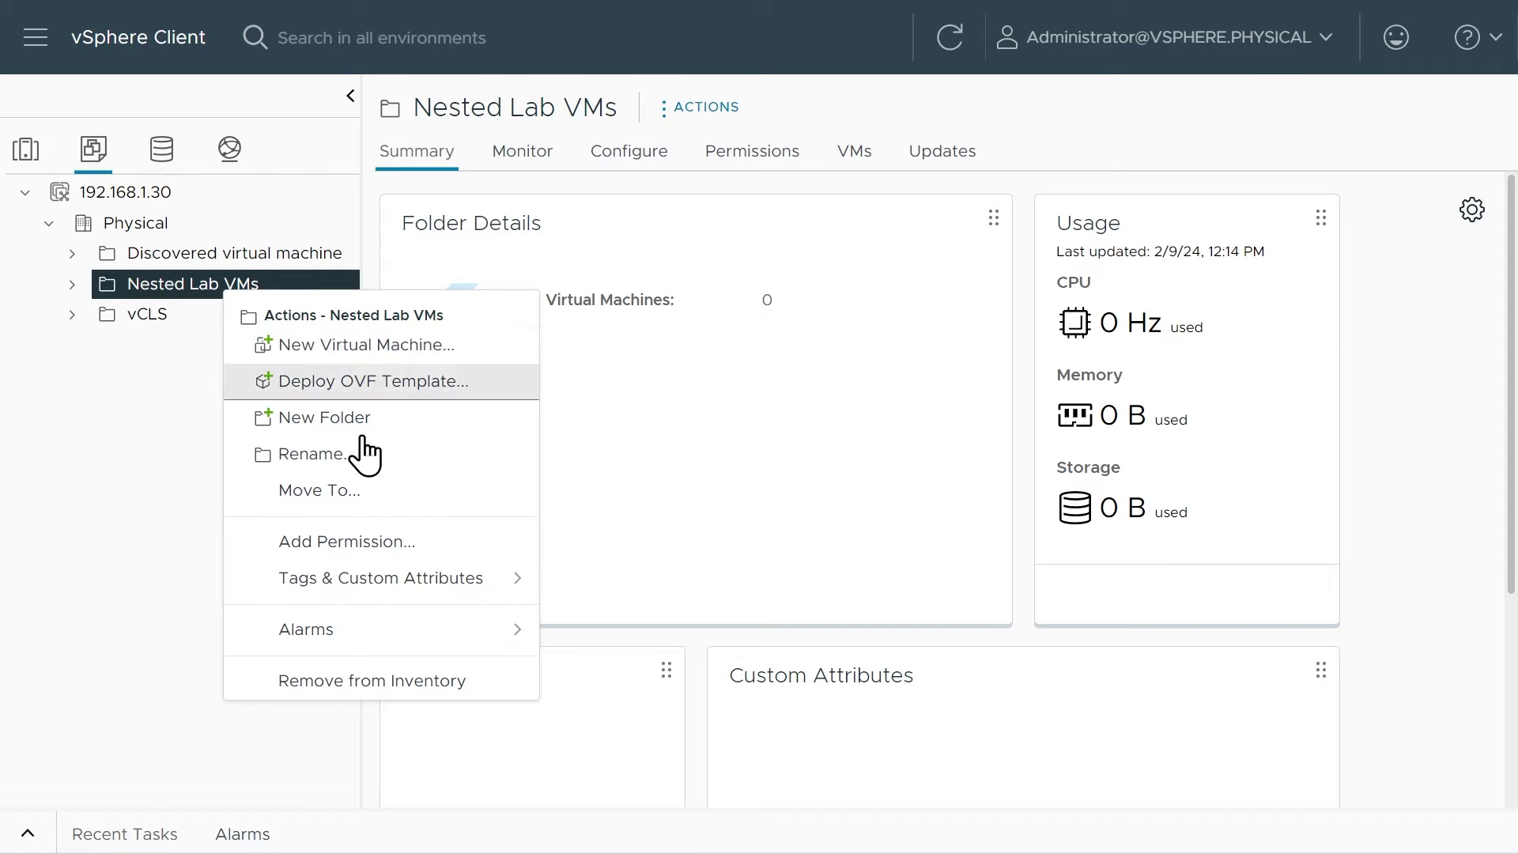
left_click(380, 348)
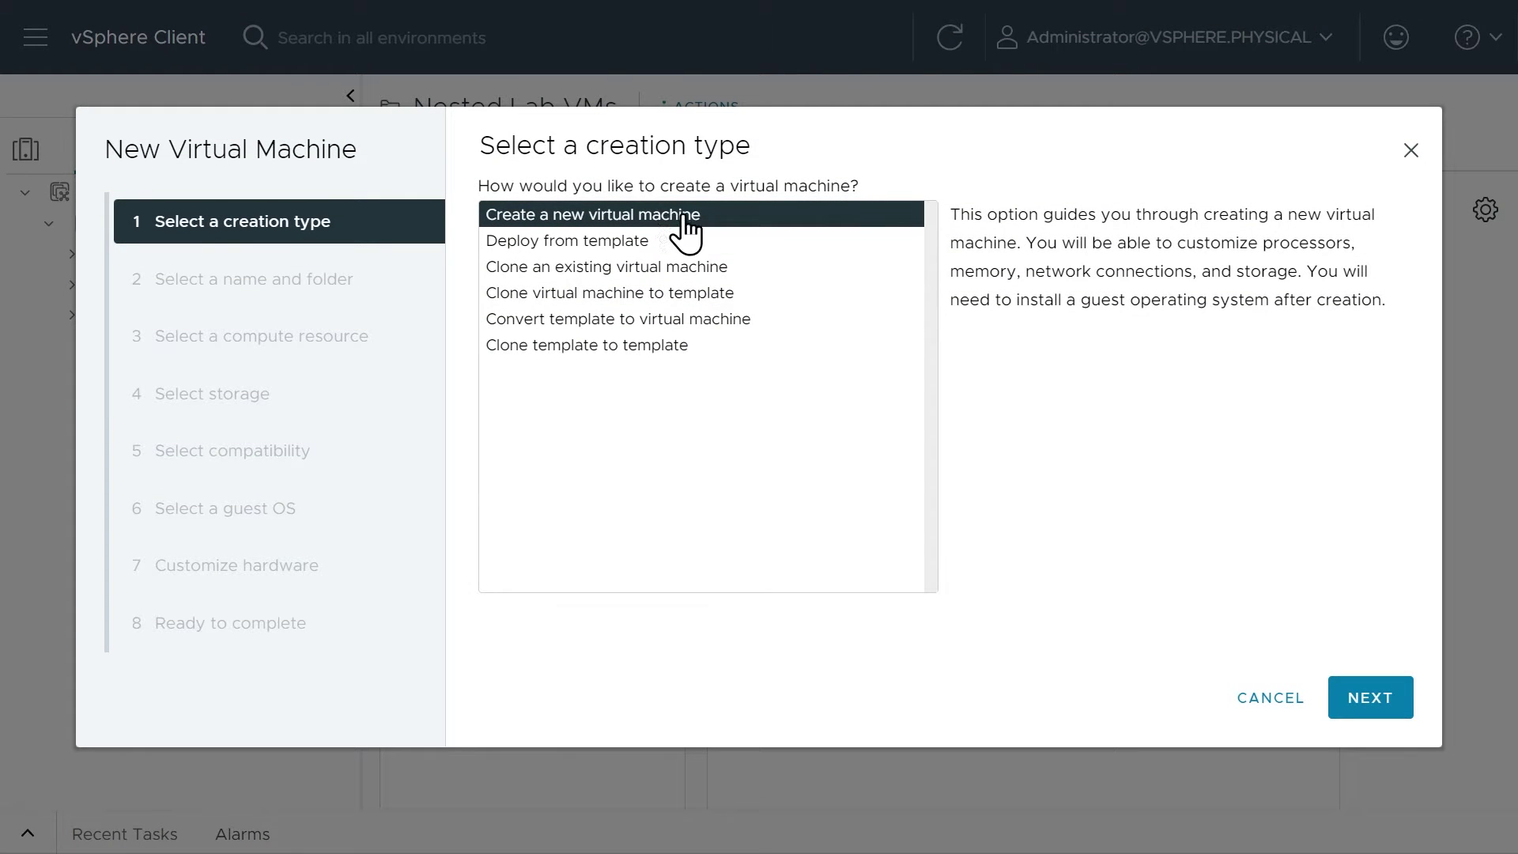
left_click(1368, 712)
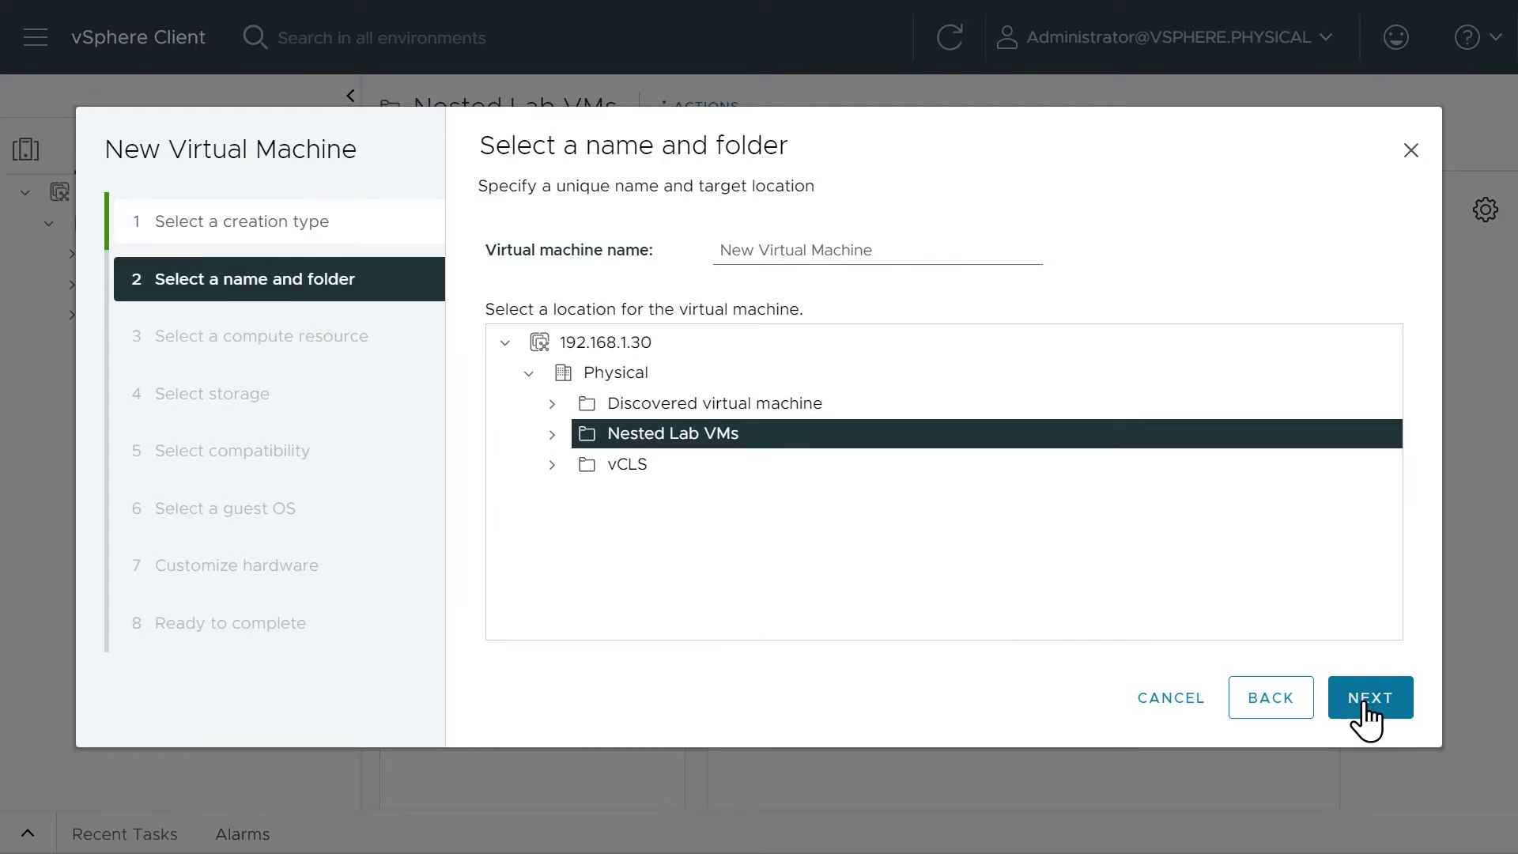
triple_click(819, 251)
type("ES")
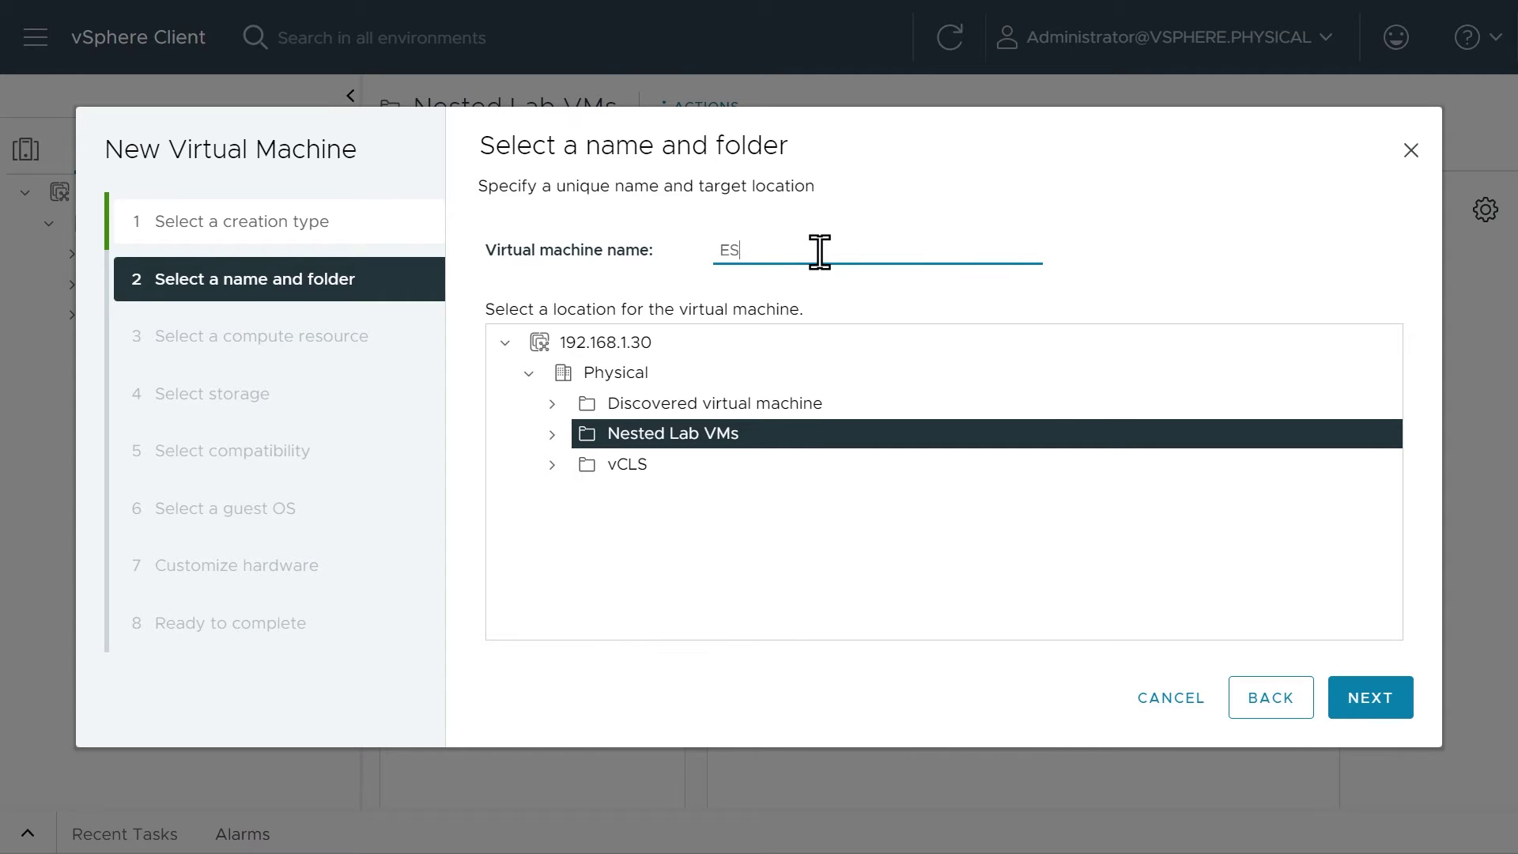
type("X OG")
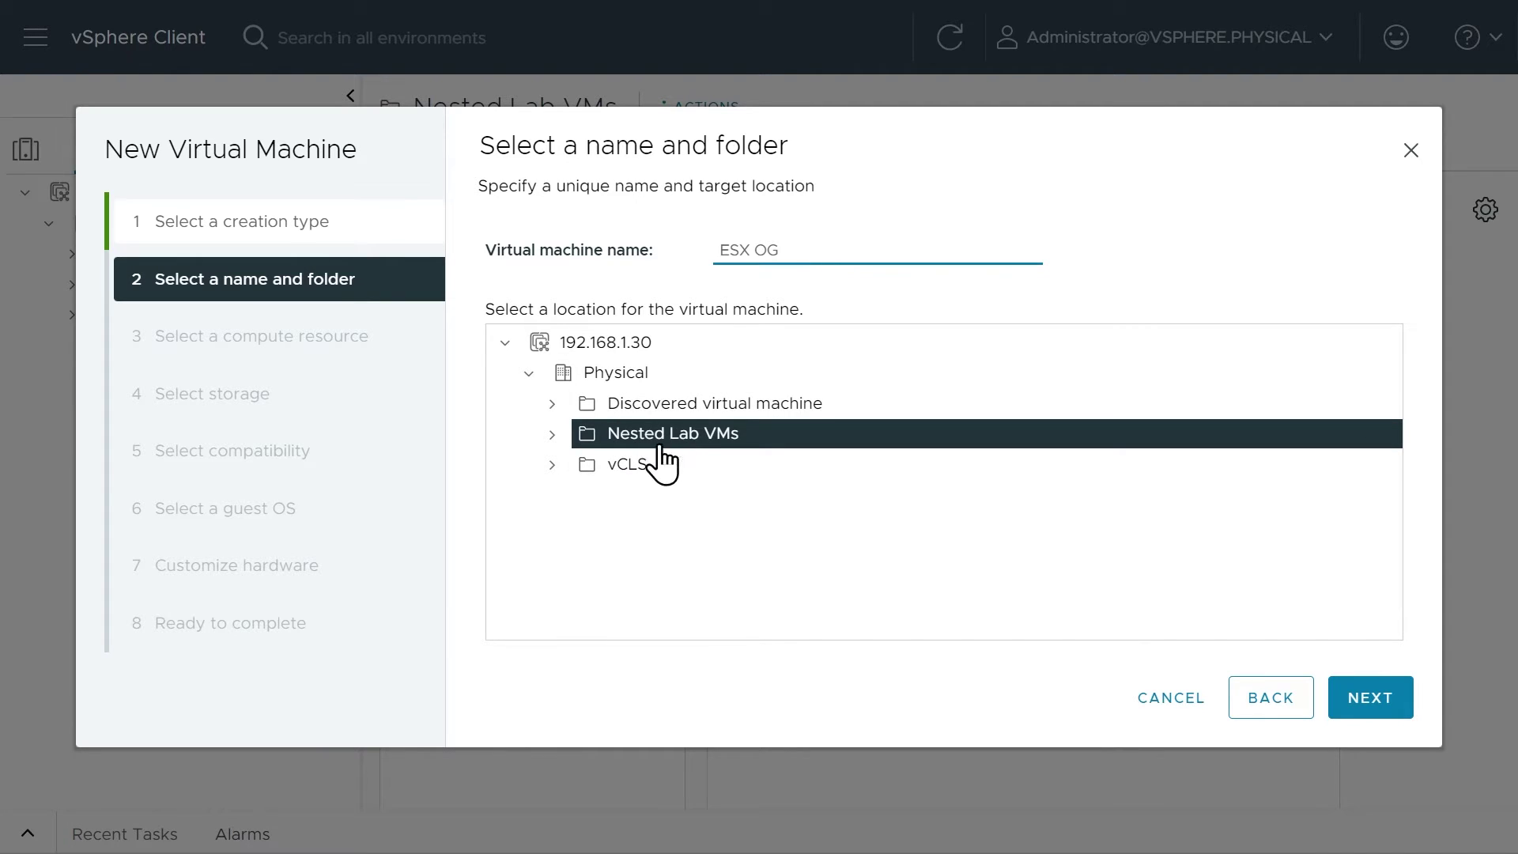
left_click(1368, 697)
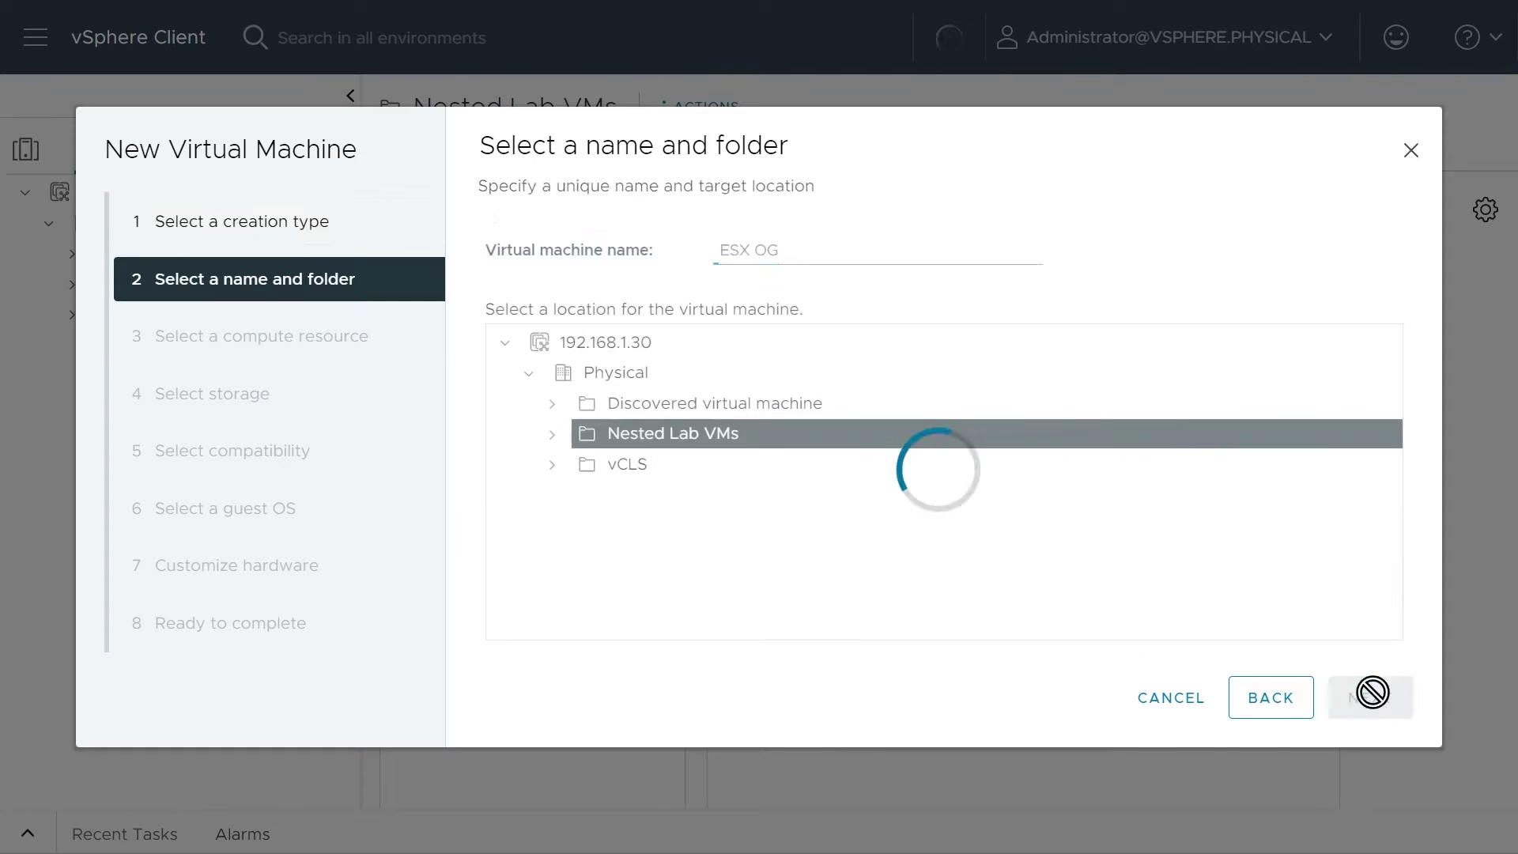
- Choose host 192.168.1.106 in Physical Cluster as the virtual machine's compute resource
left_click(496, 219)
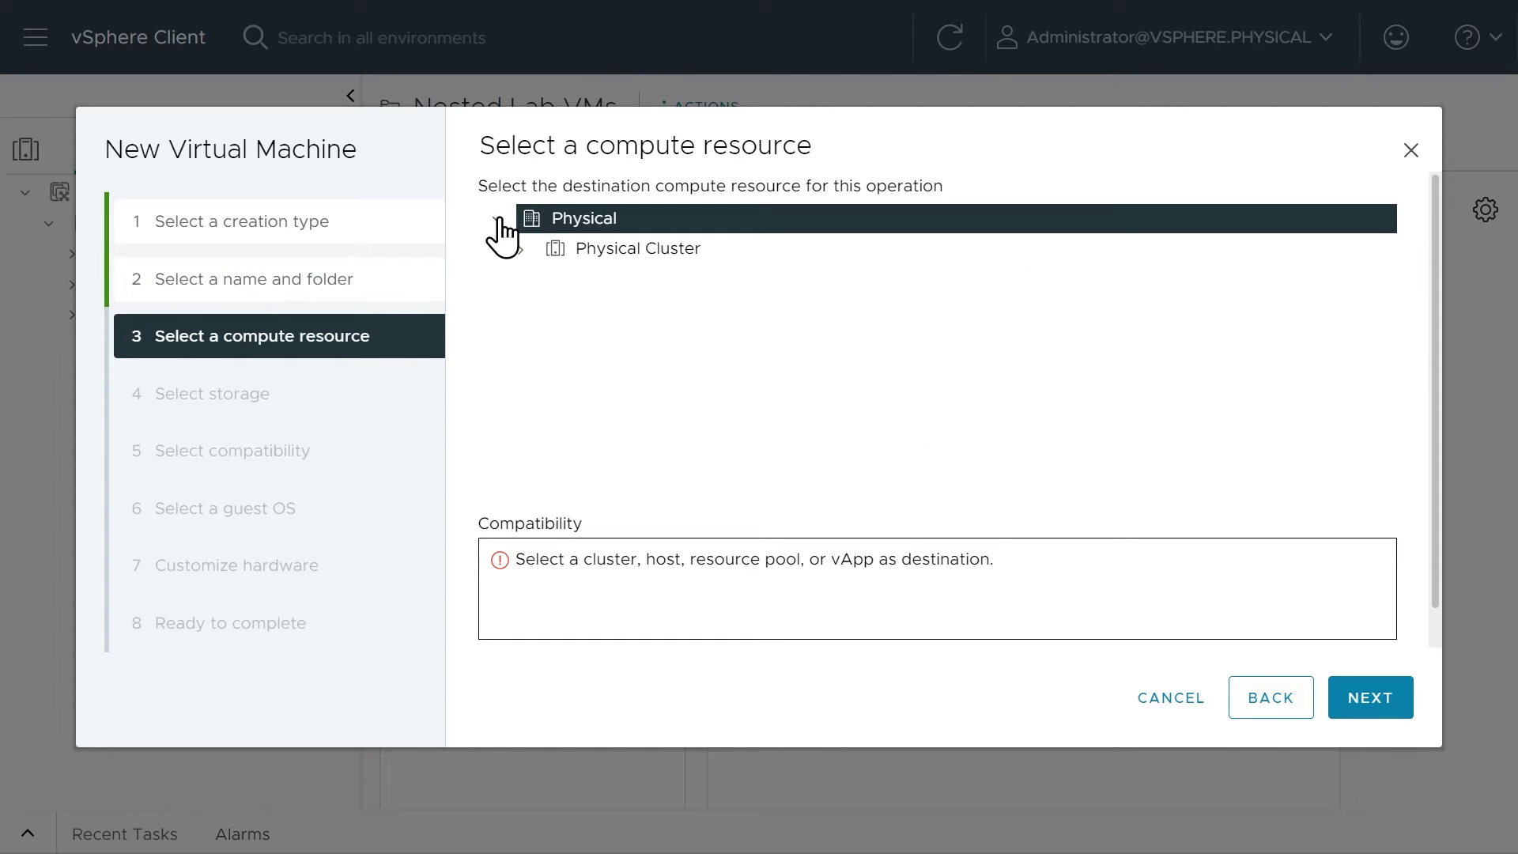
left_click(523, 250)
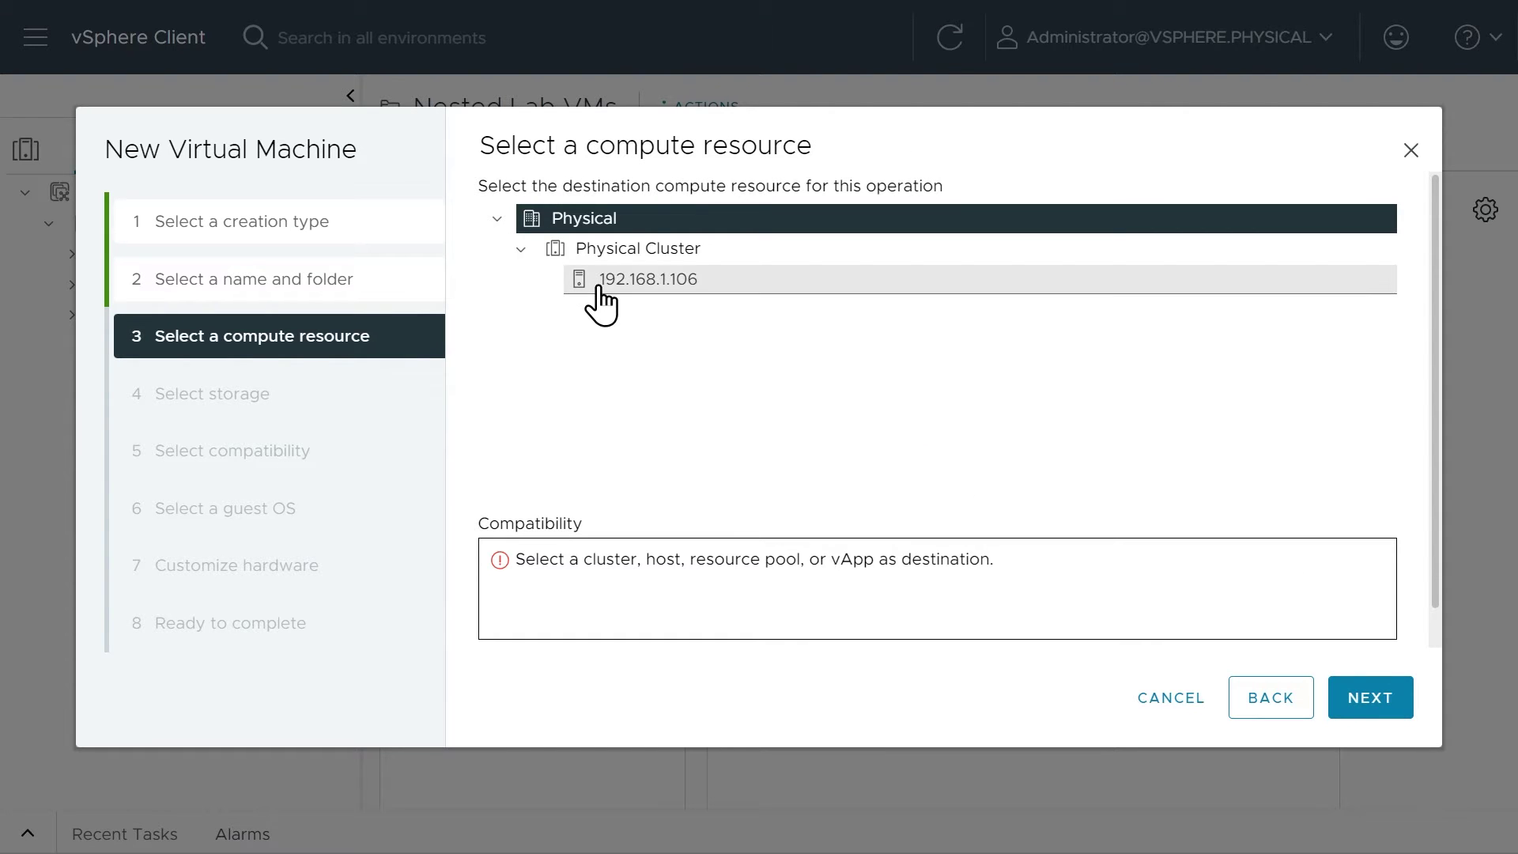
left_click(642, 287)
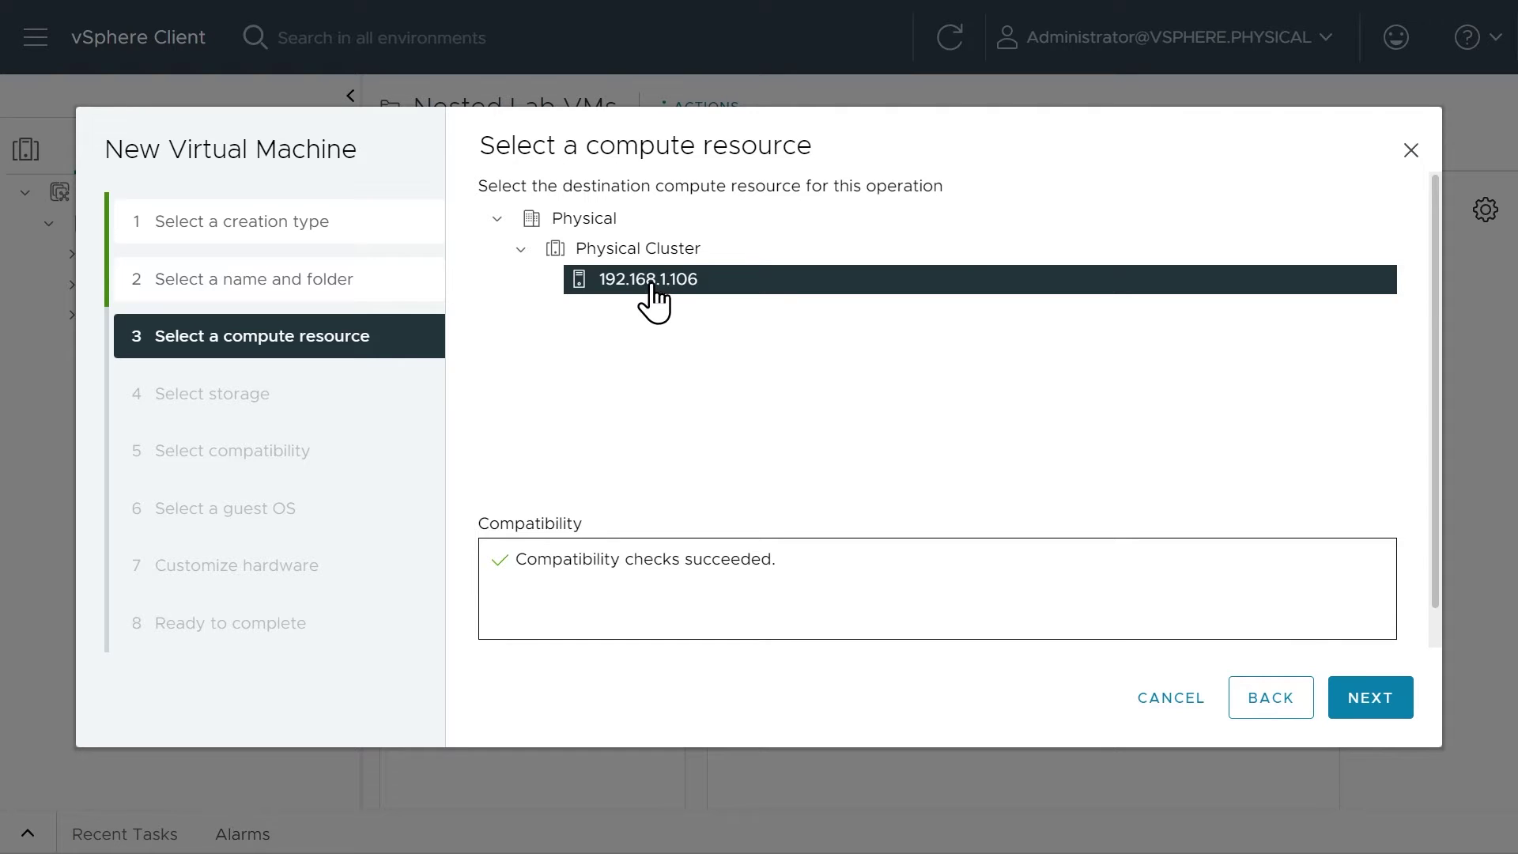
left_click(1372, 700)
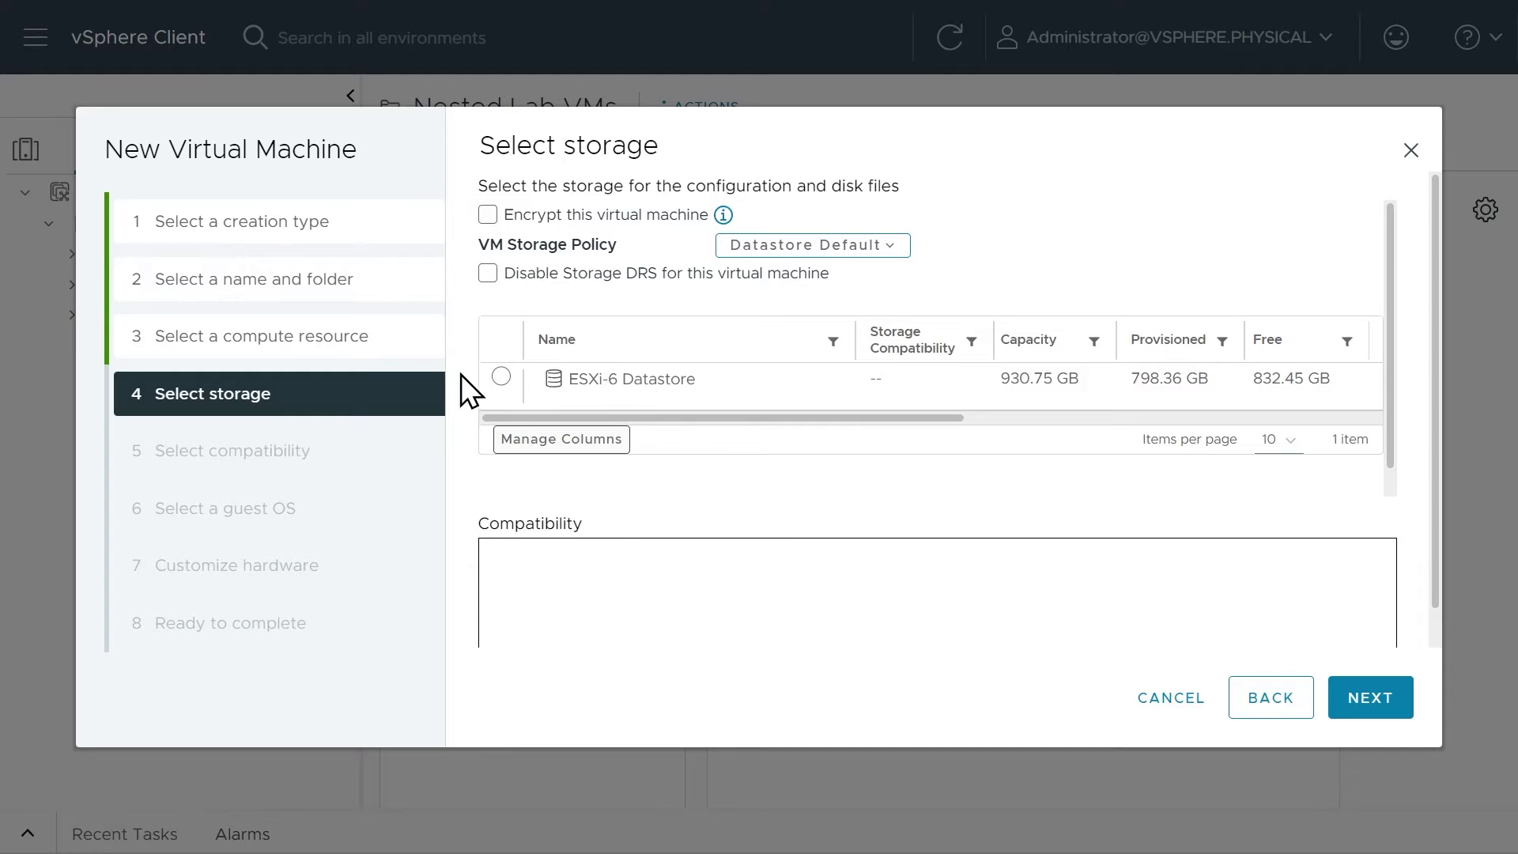
- Store the virtual machine on ESXi-6 Datastore and set its compatibility to ESXi 8.0 and later
left_click(501, 377)
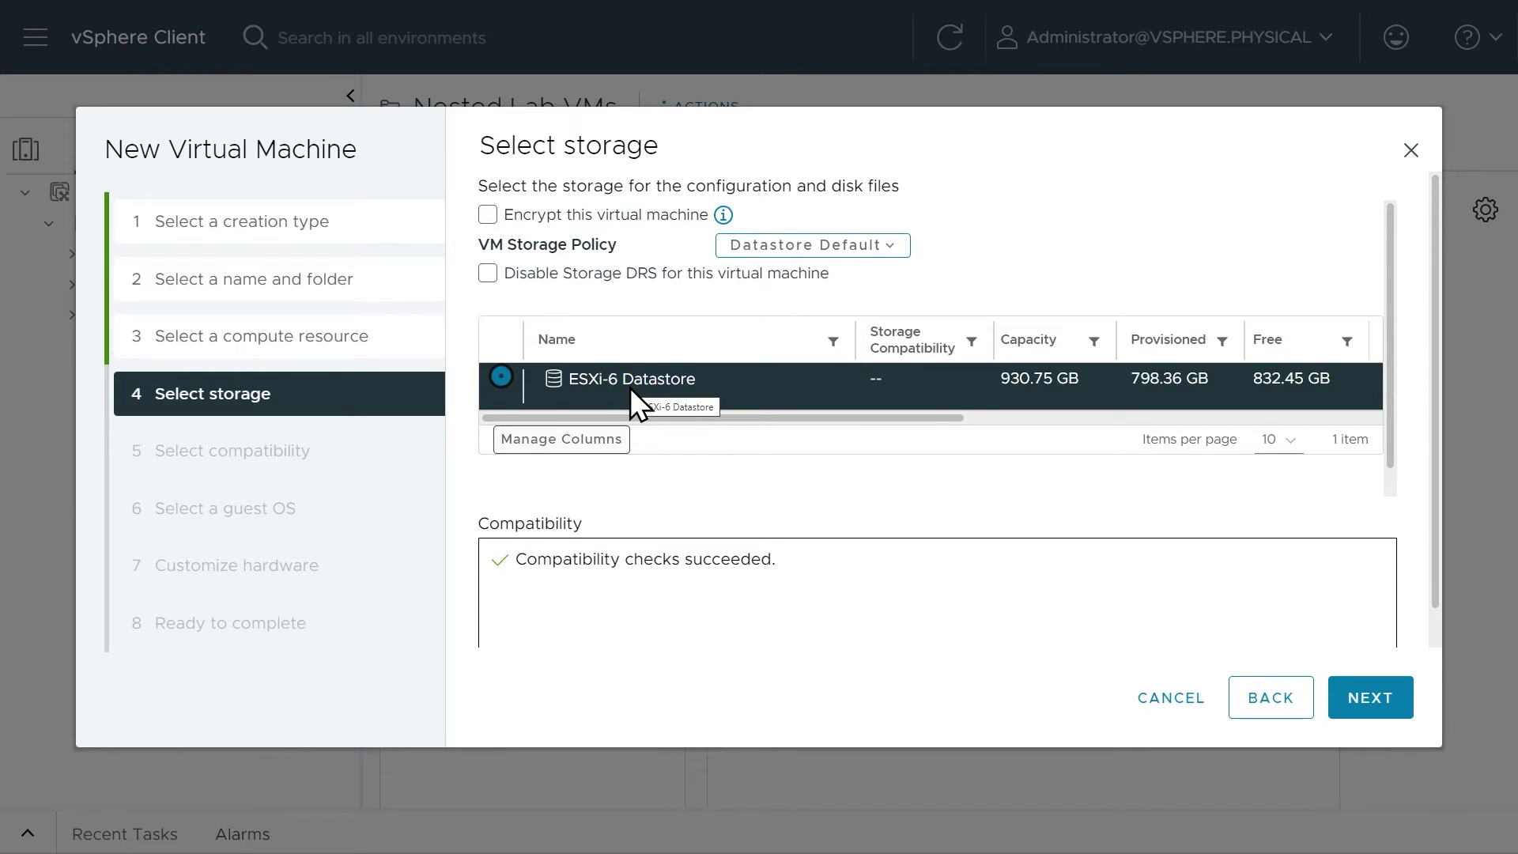
left_click(1363, 714)
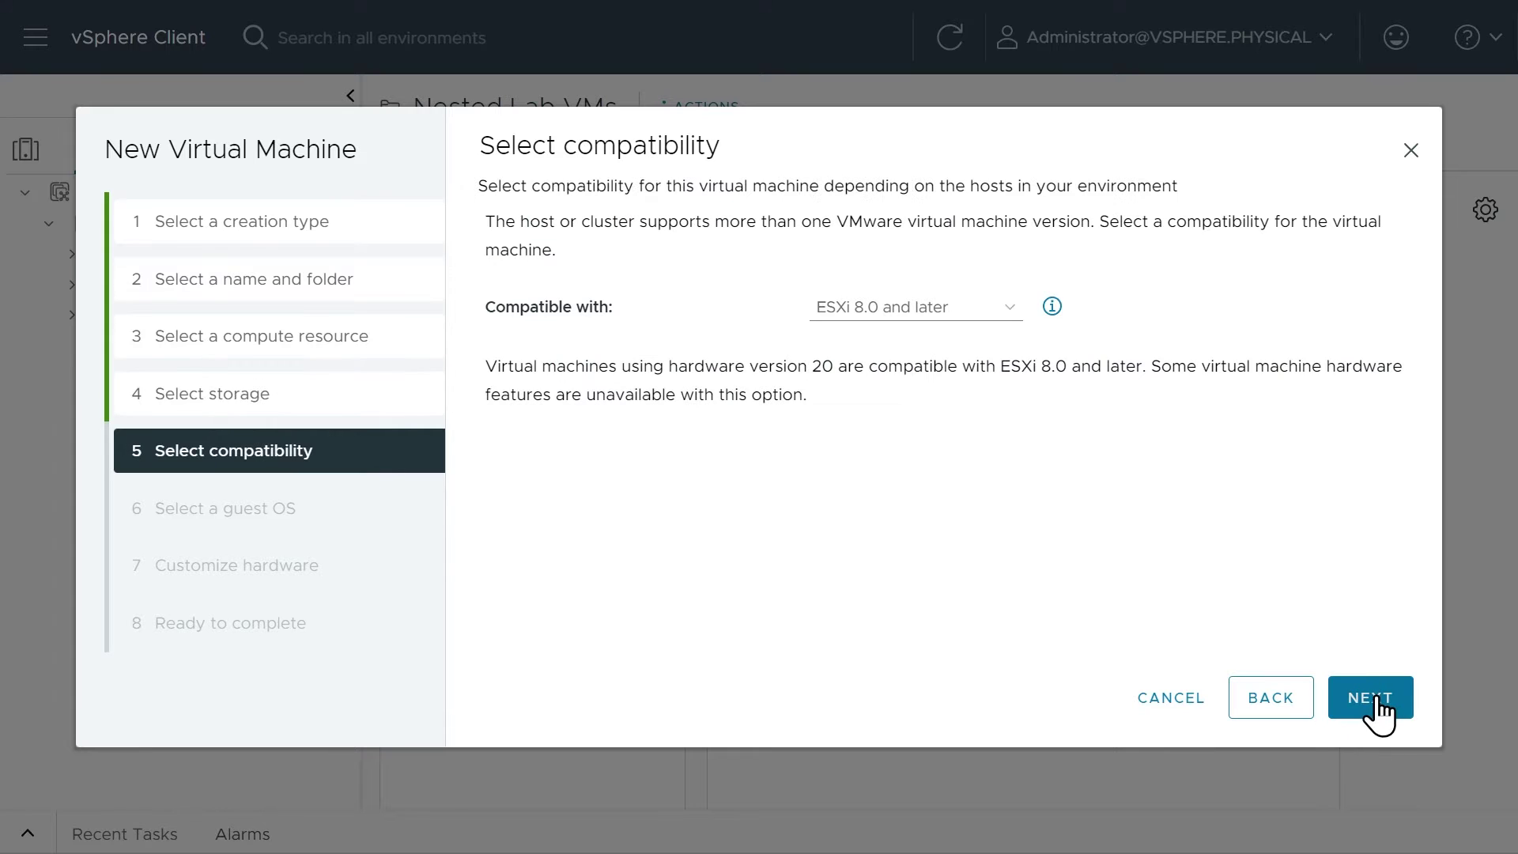
left_click(1018, 320)
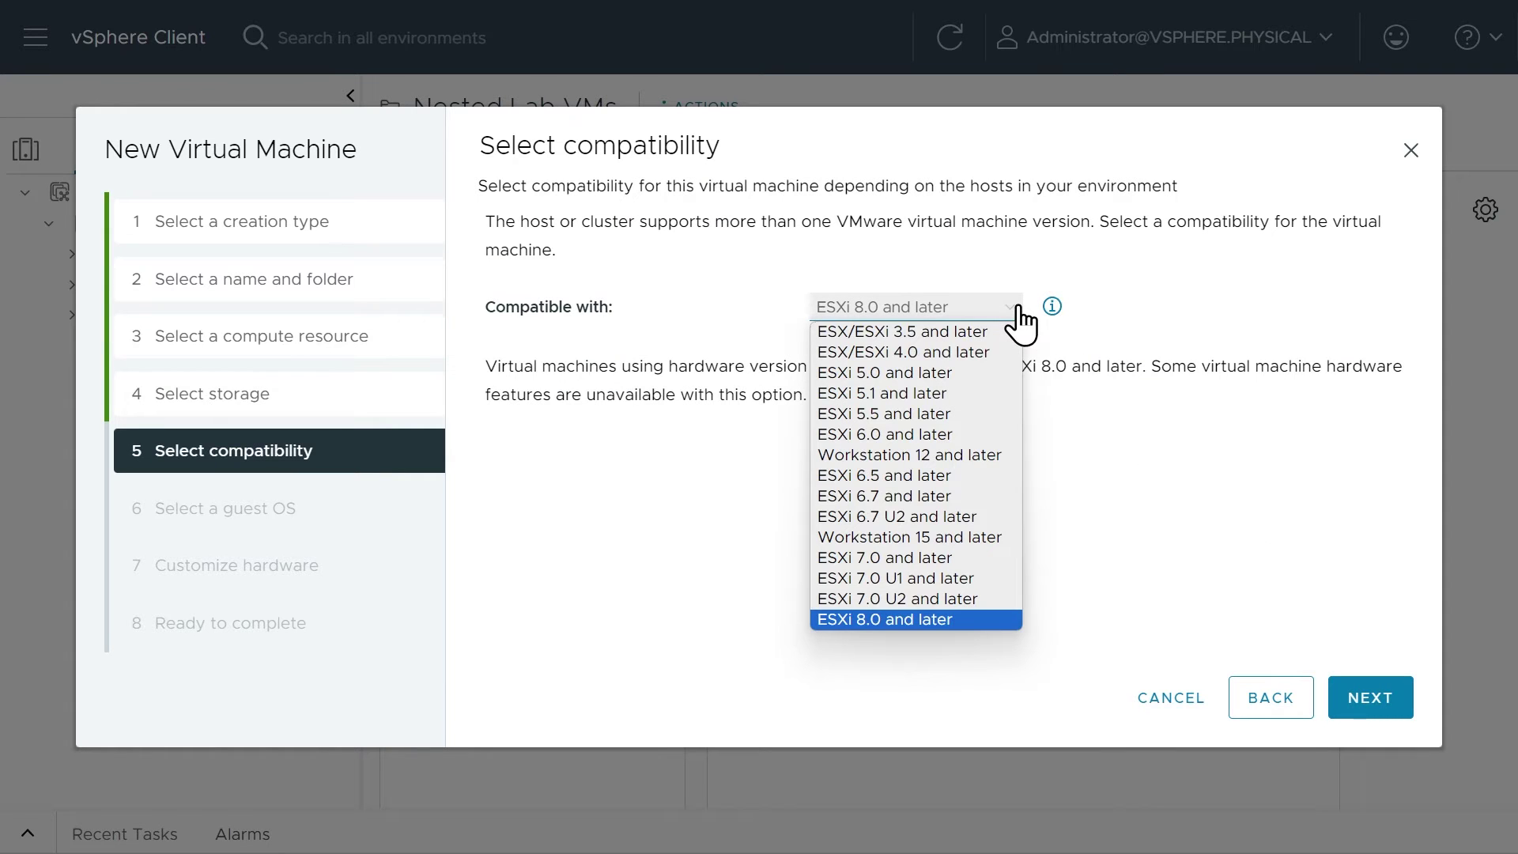
left_click(965, 622)
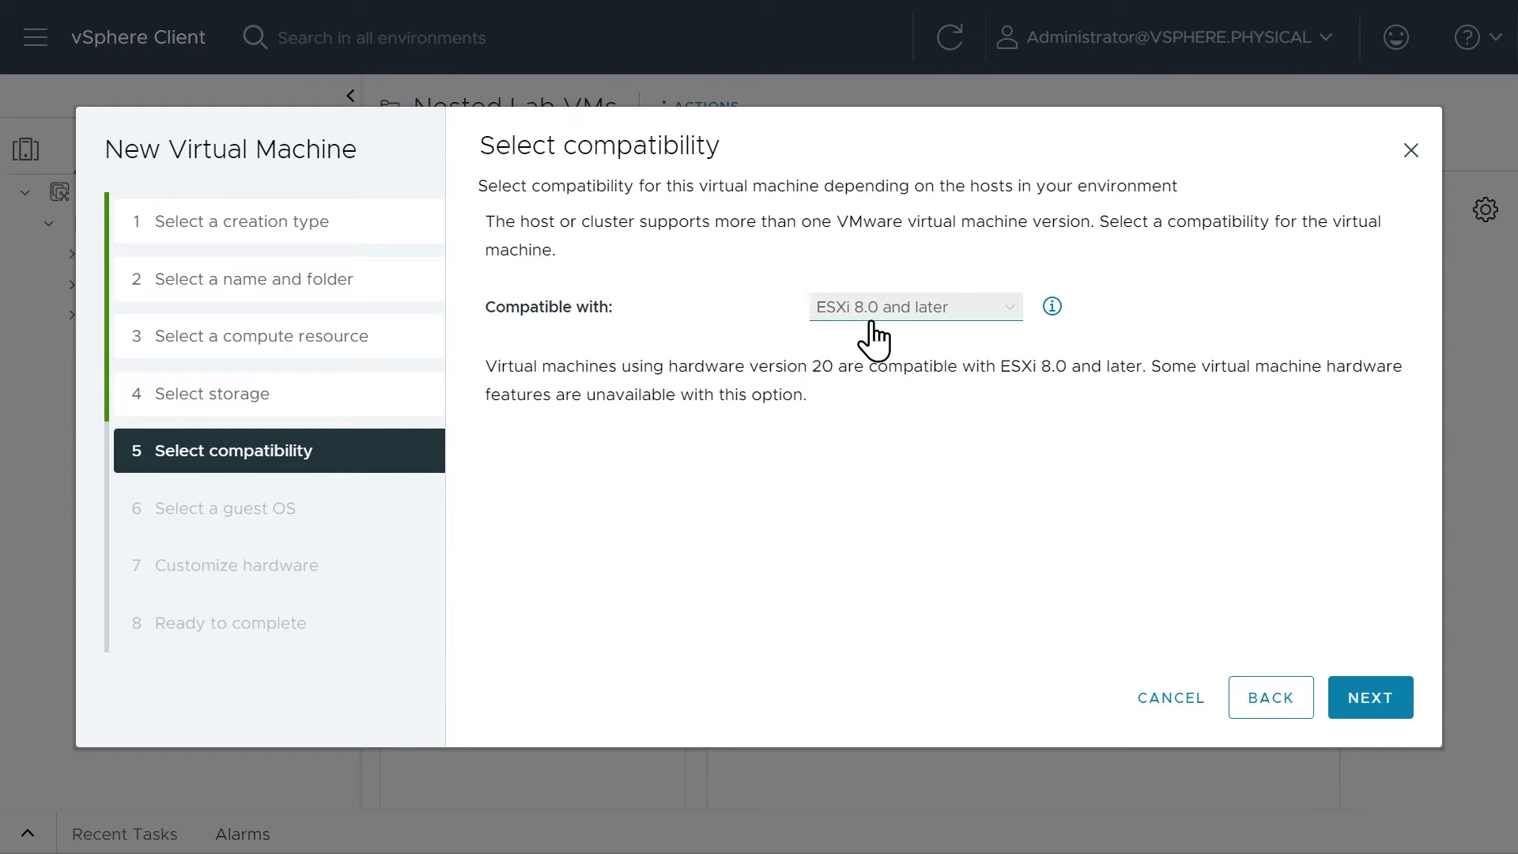
left_click(1368, 686)
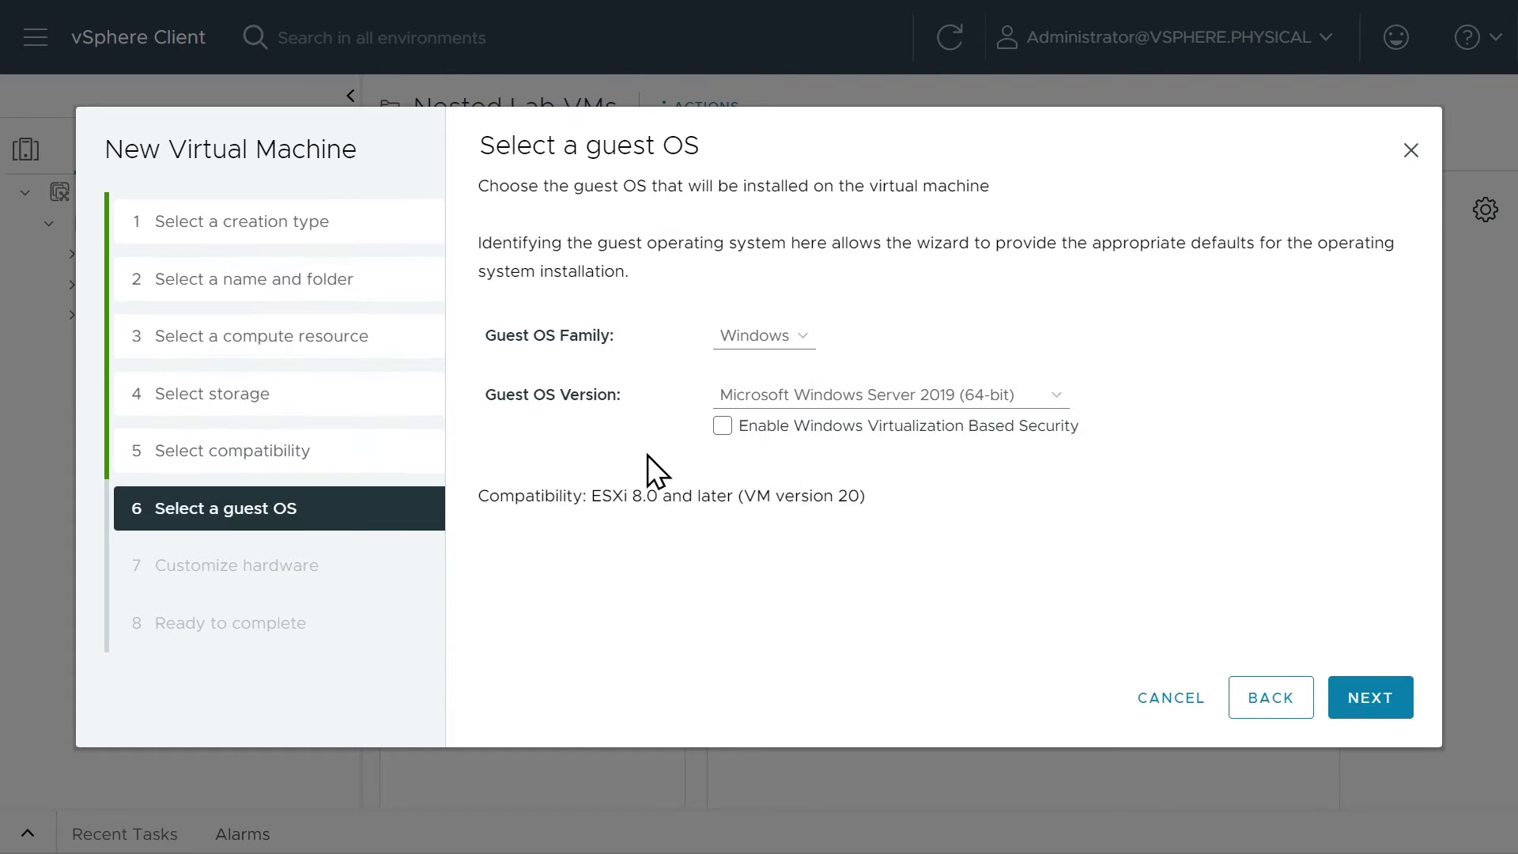
- Set the guest OS family to Other and the guest OS version to VMware ESXi 8.0 or later
left_click(800, 347)
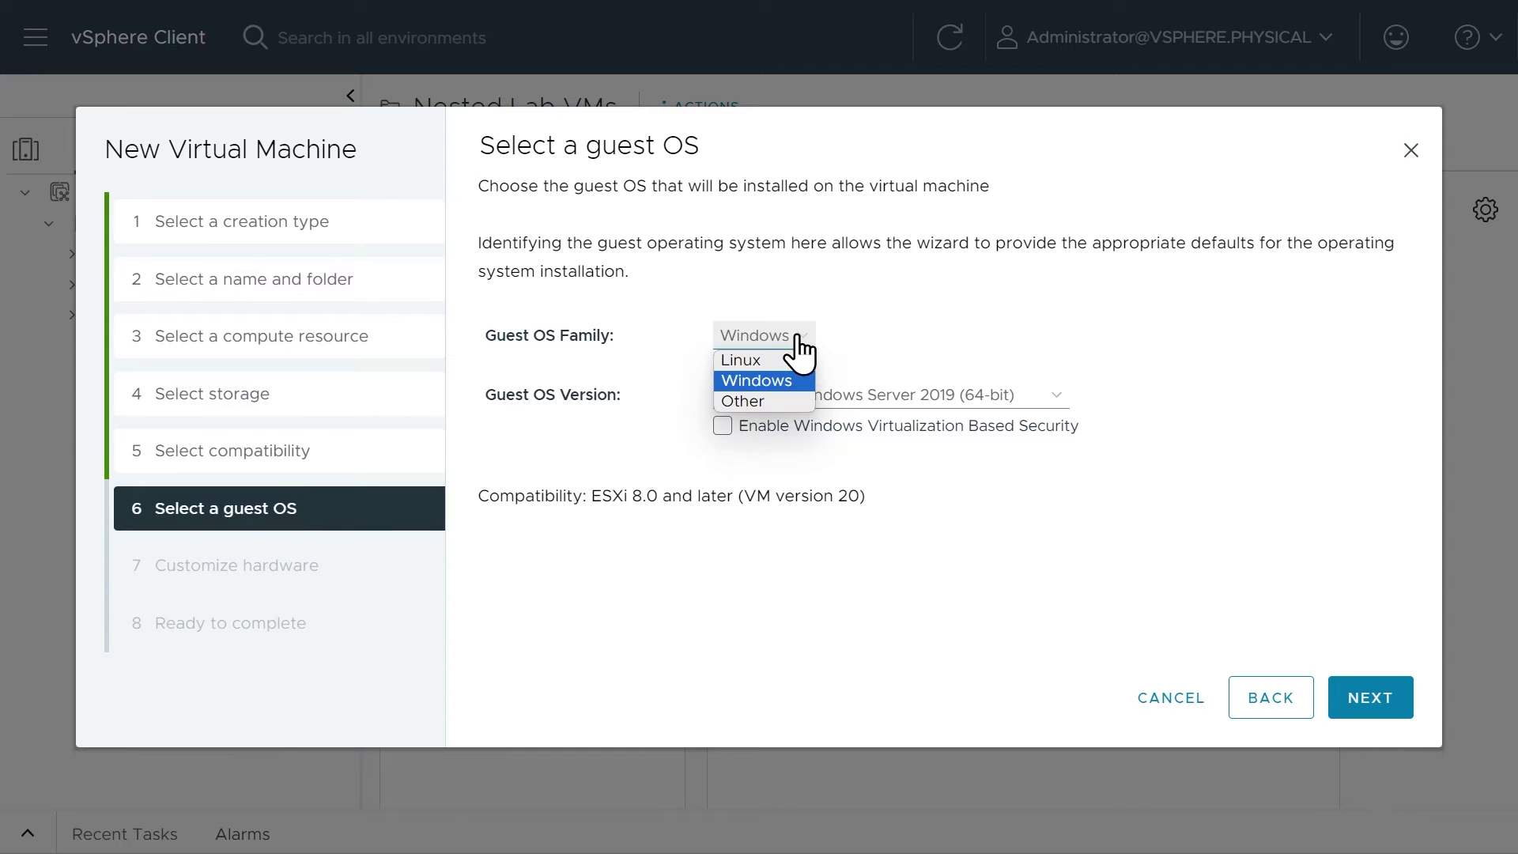
left_click(771, 399)
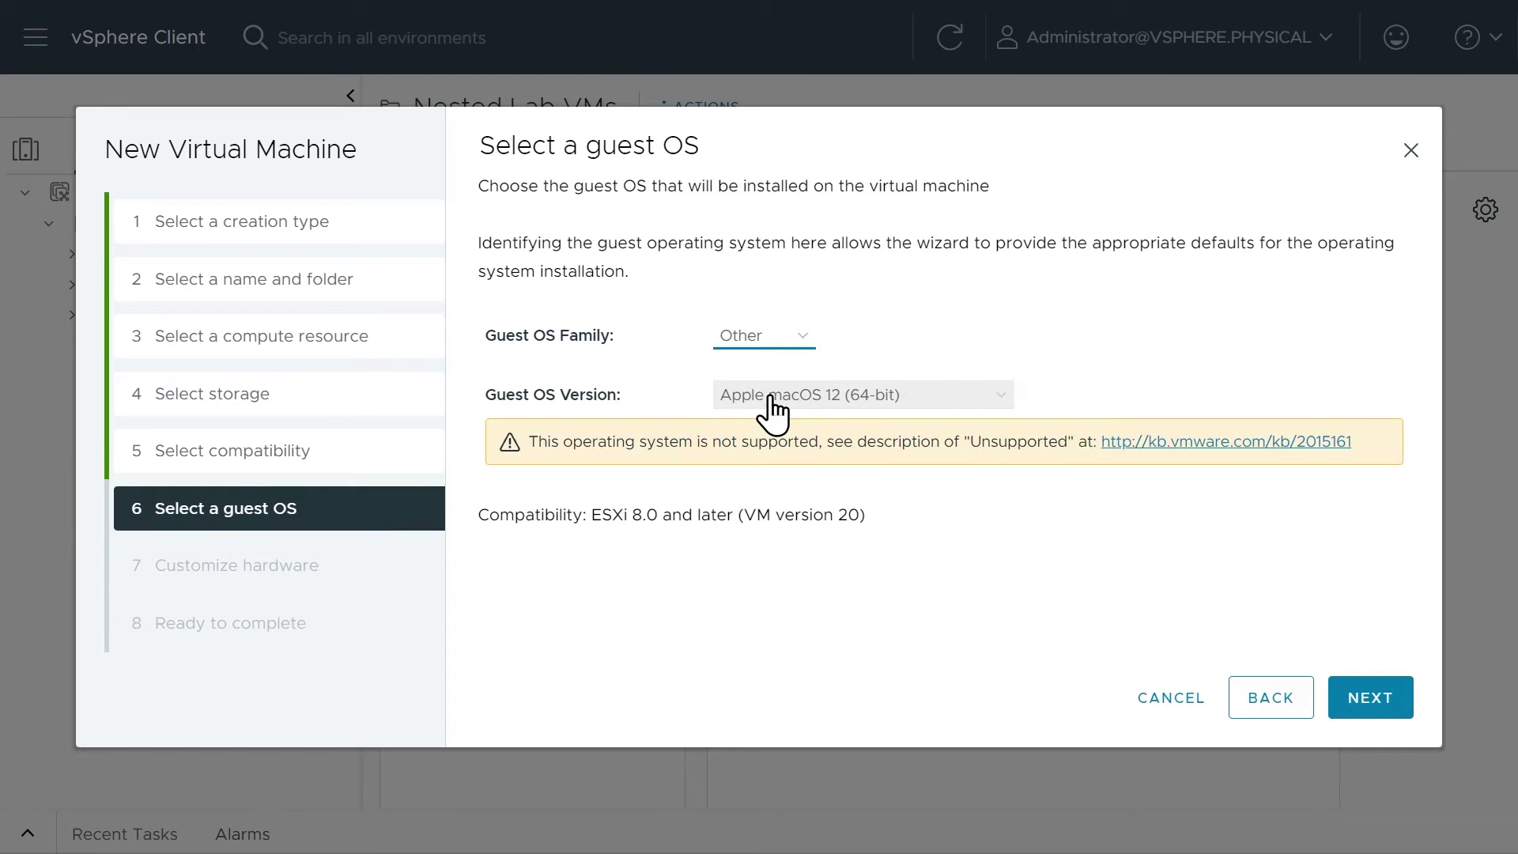
left_click(964, 400)
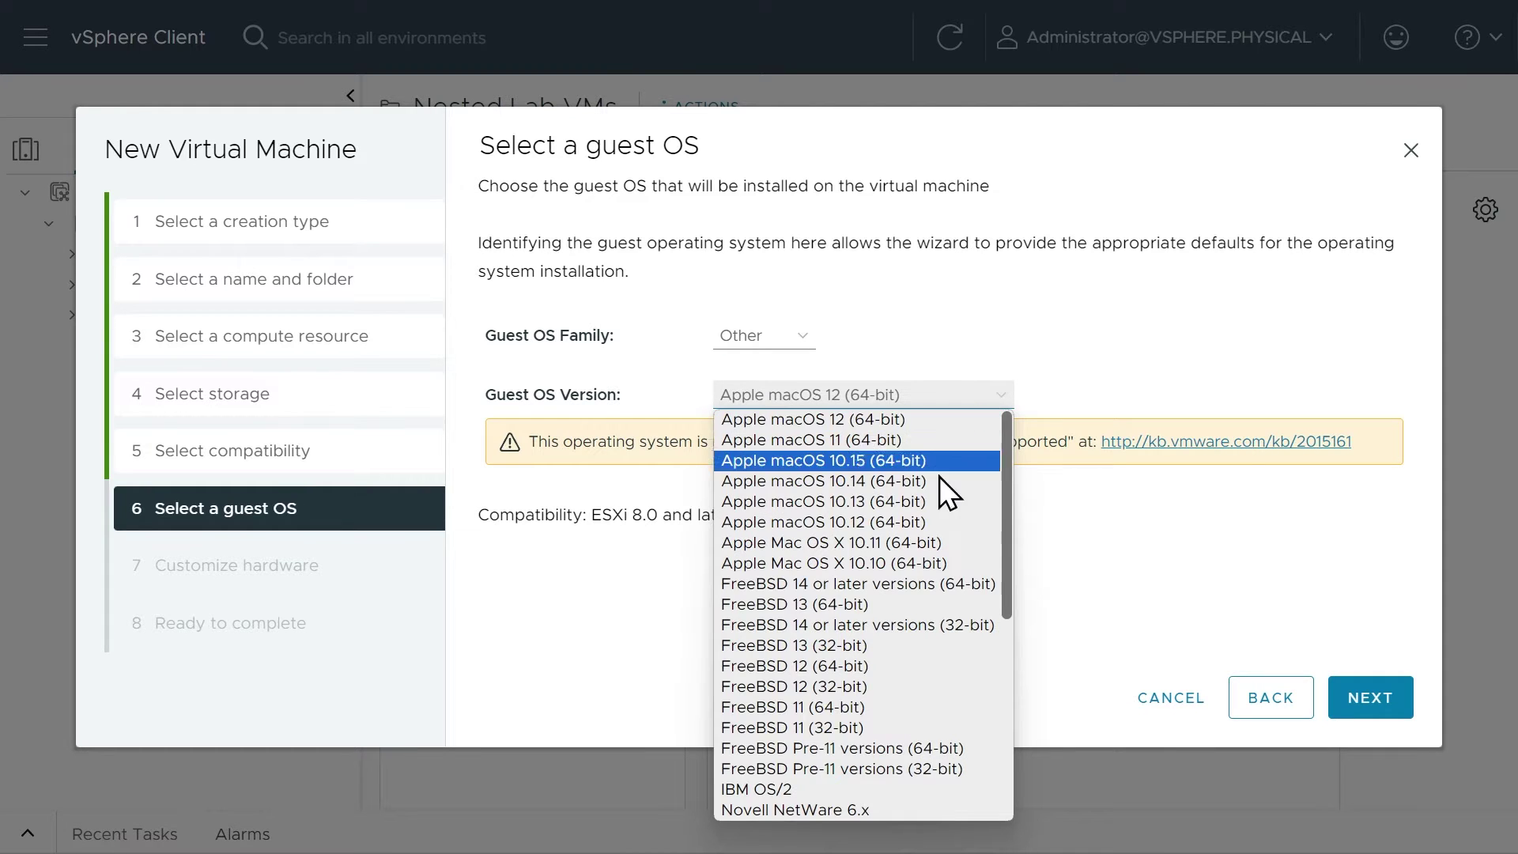
scroll(942, 498, "down", 5)
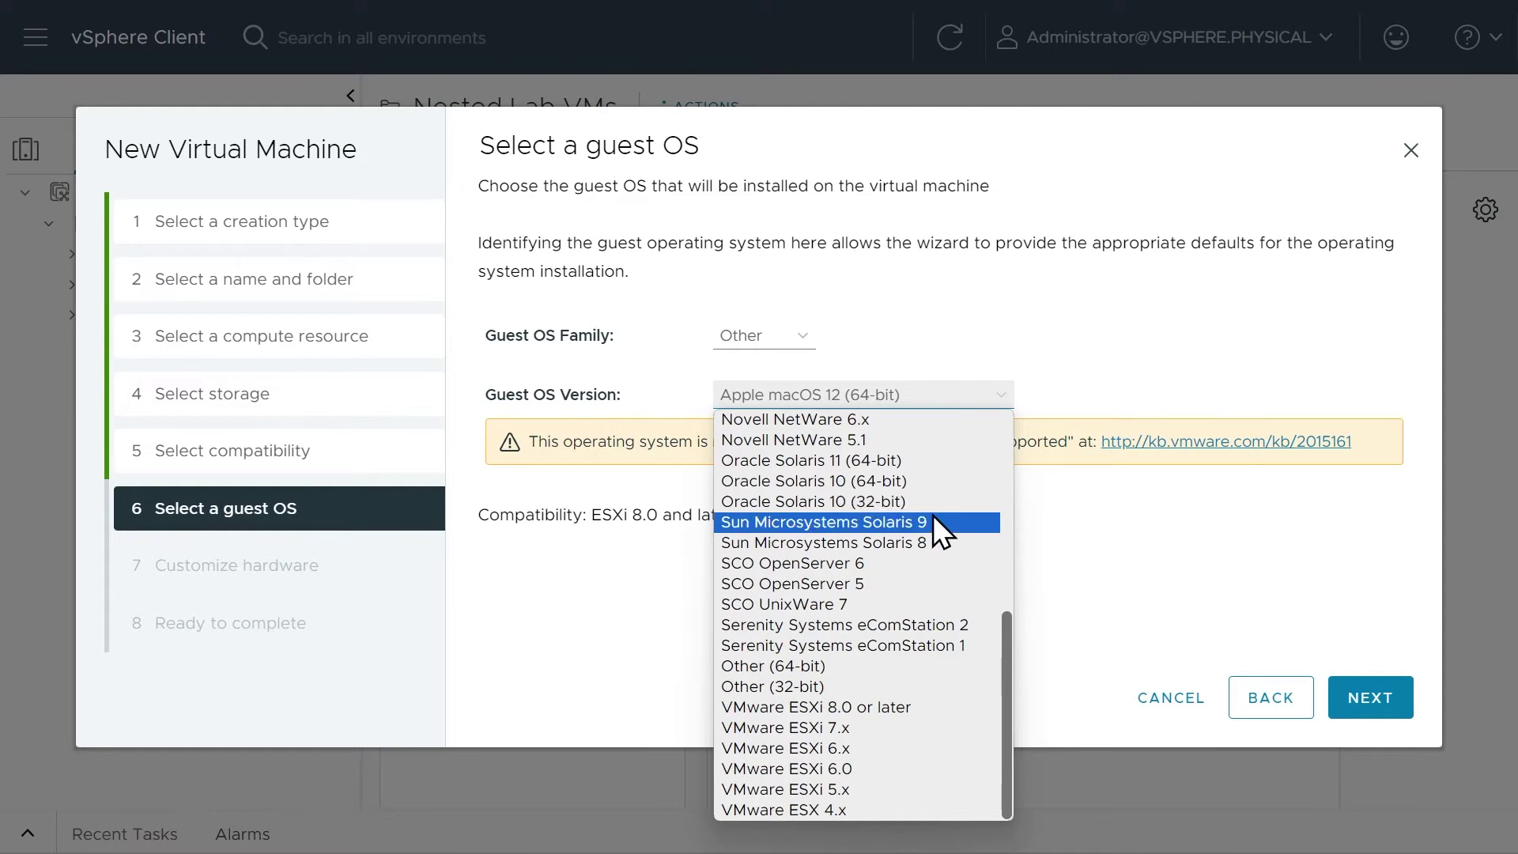
left_click(898, 706)
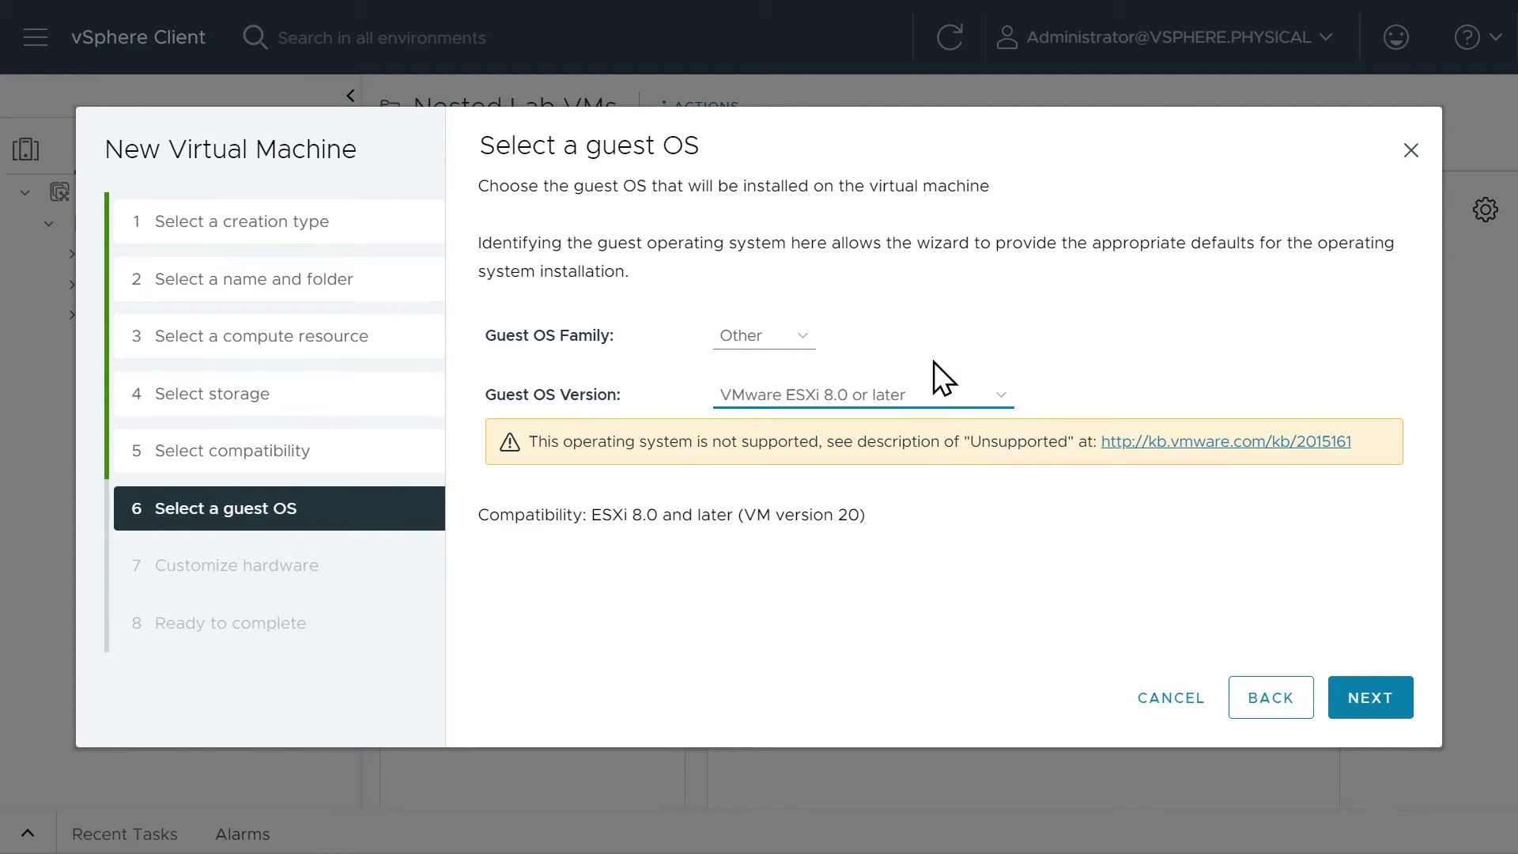
left_click(1368, 703)
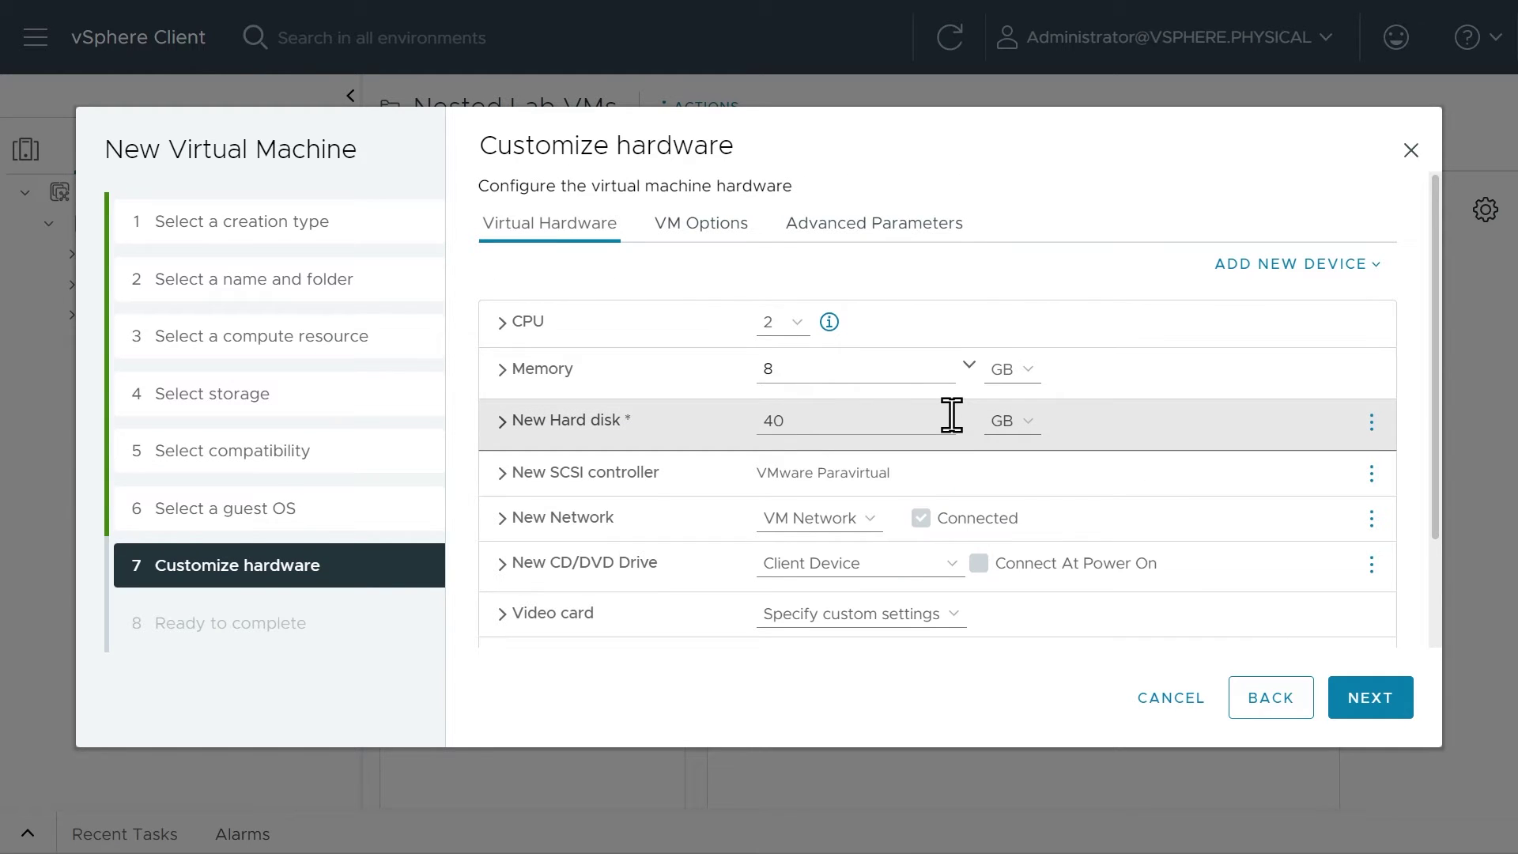
- Give the virtual machine 16 CPUs and 64 GB of memory, leaving the memory details collapsed
left_click(797, 324)
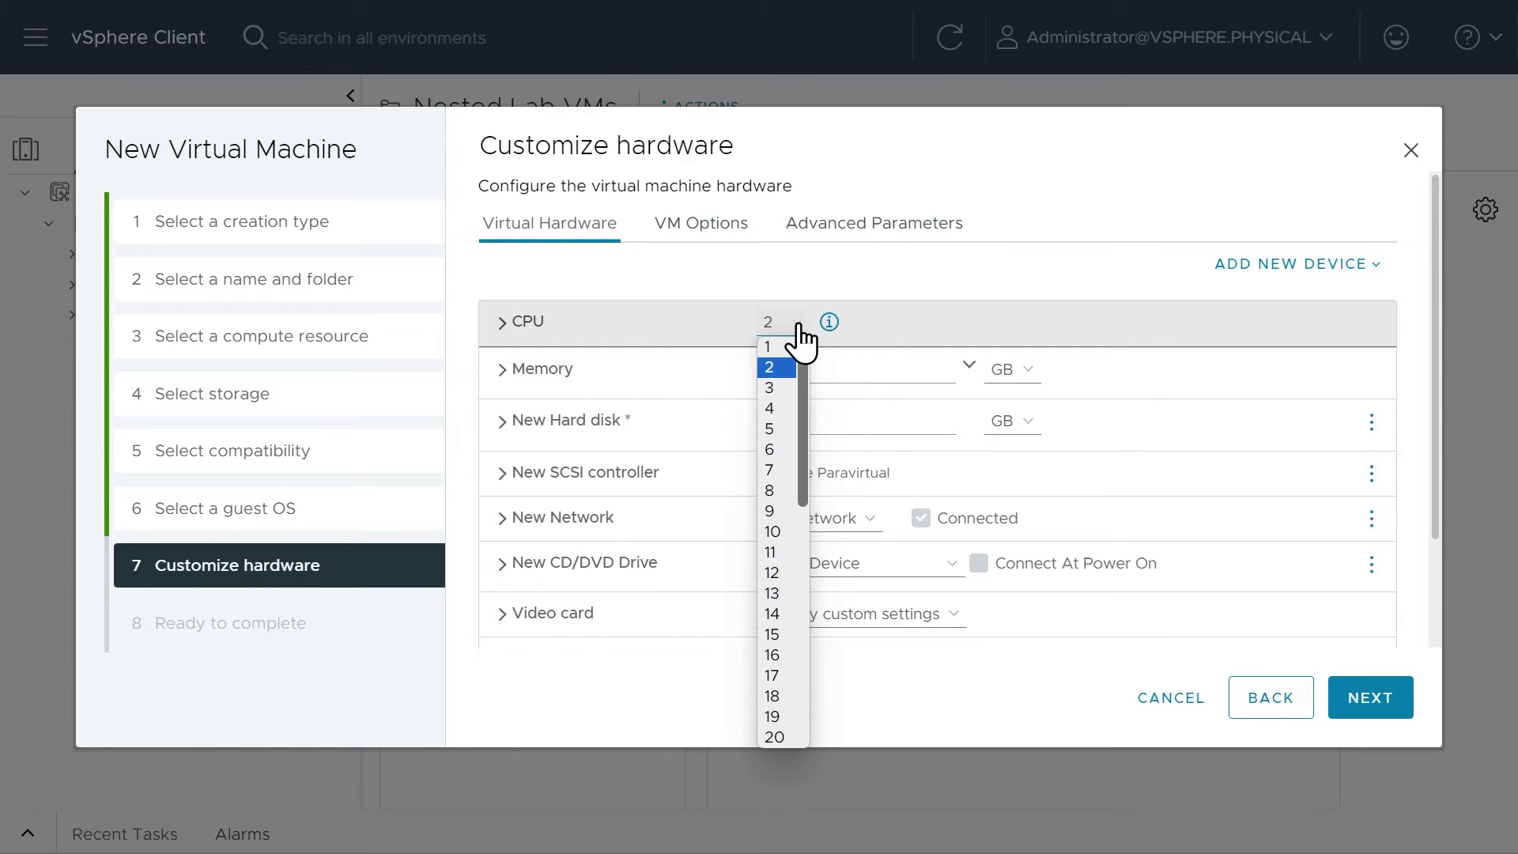
left_click(783, 653)
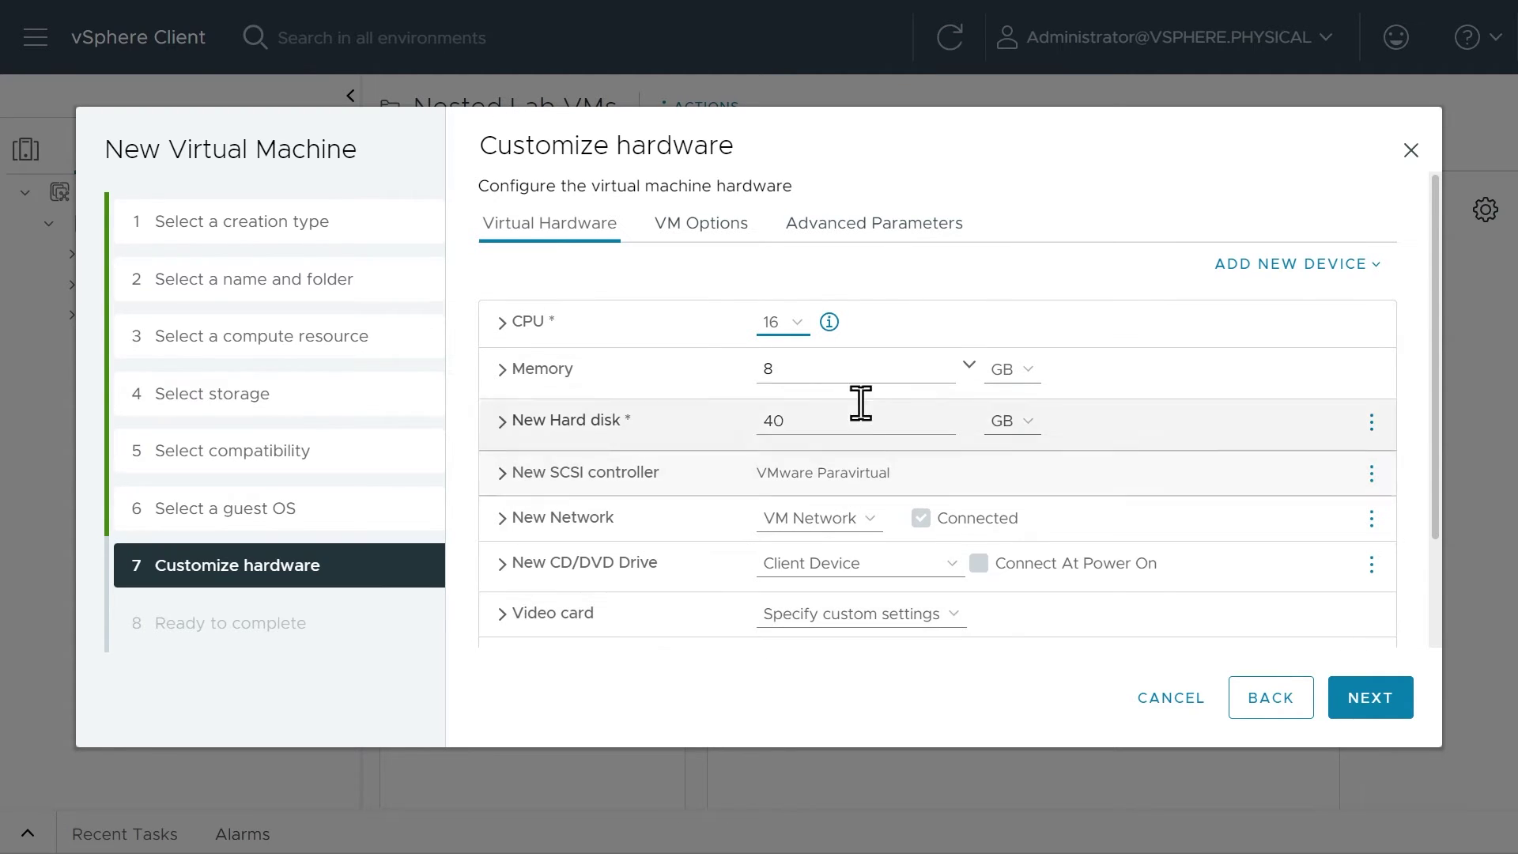
left_click(738, 378)
type("64")
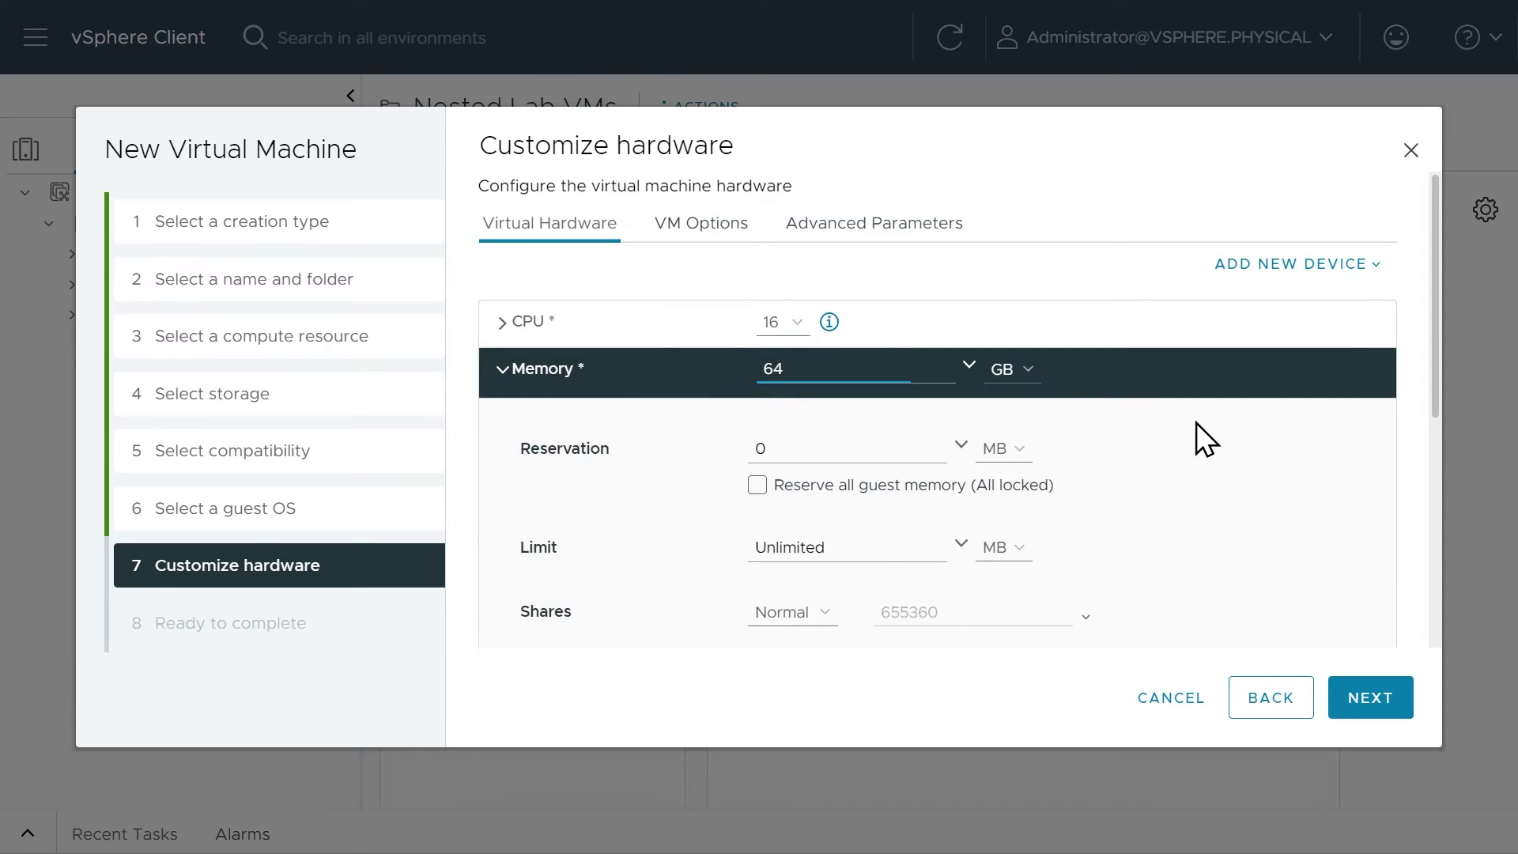
left_click(1196, 422)
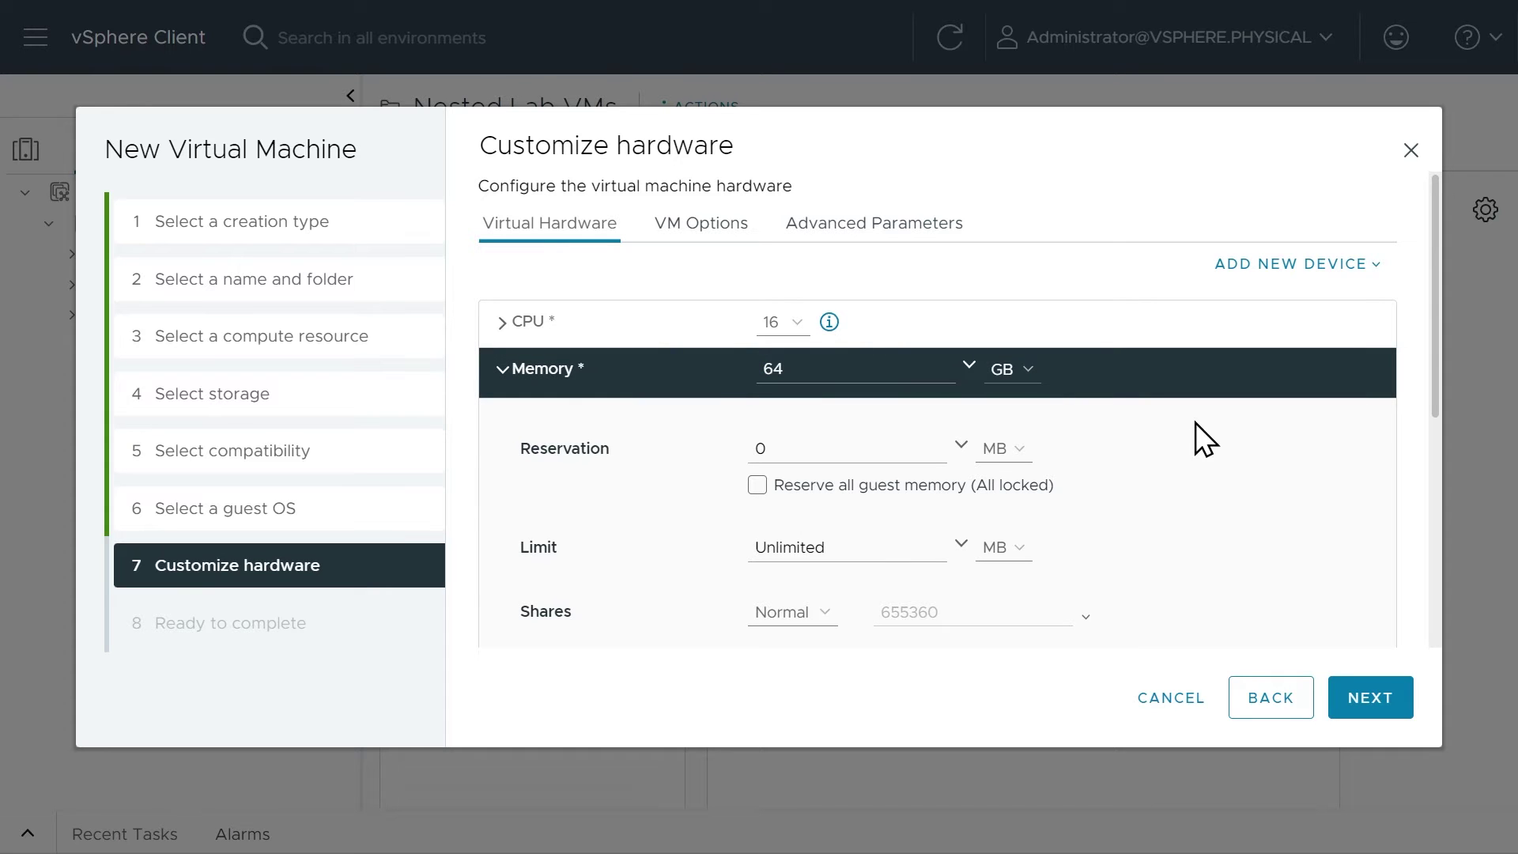
left_click(503, 369)
- Expose hardware-assisted virtualization to the guest OS and enable virtualized CPU performance counters, leaving the CPU details collapsed
left_click(501, 323)
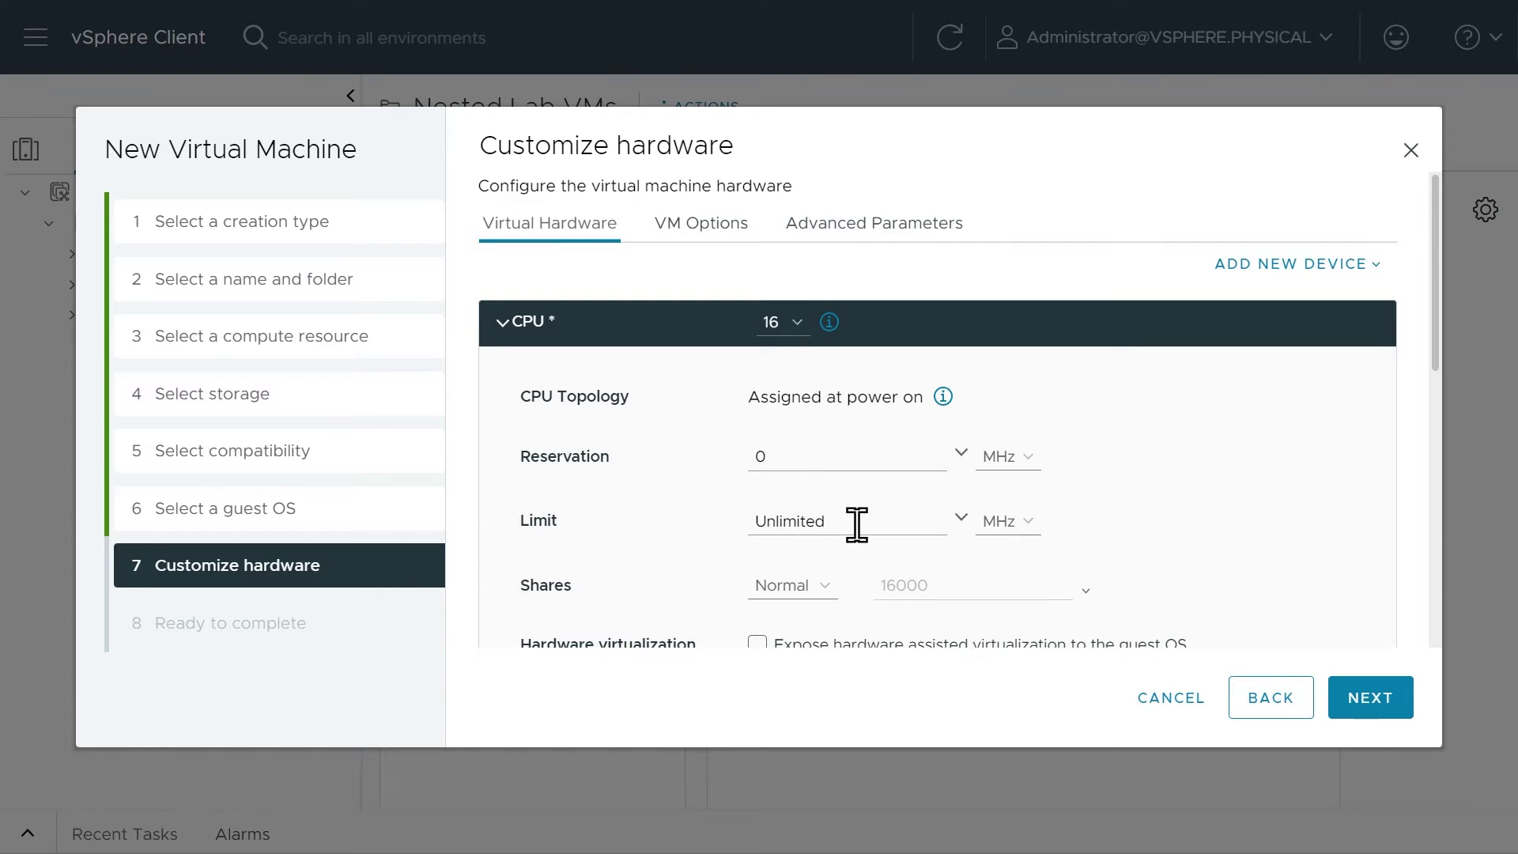
scroll(855, 525, "down", 3)
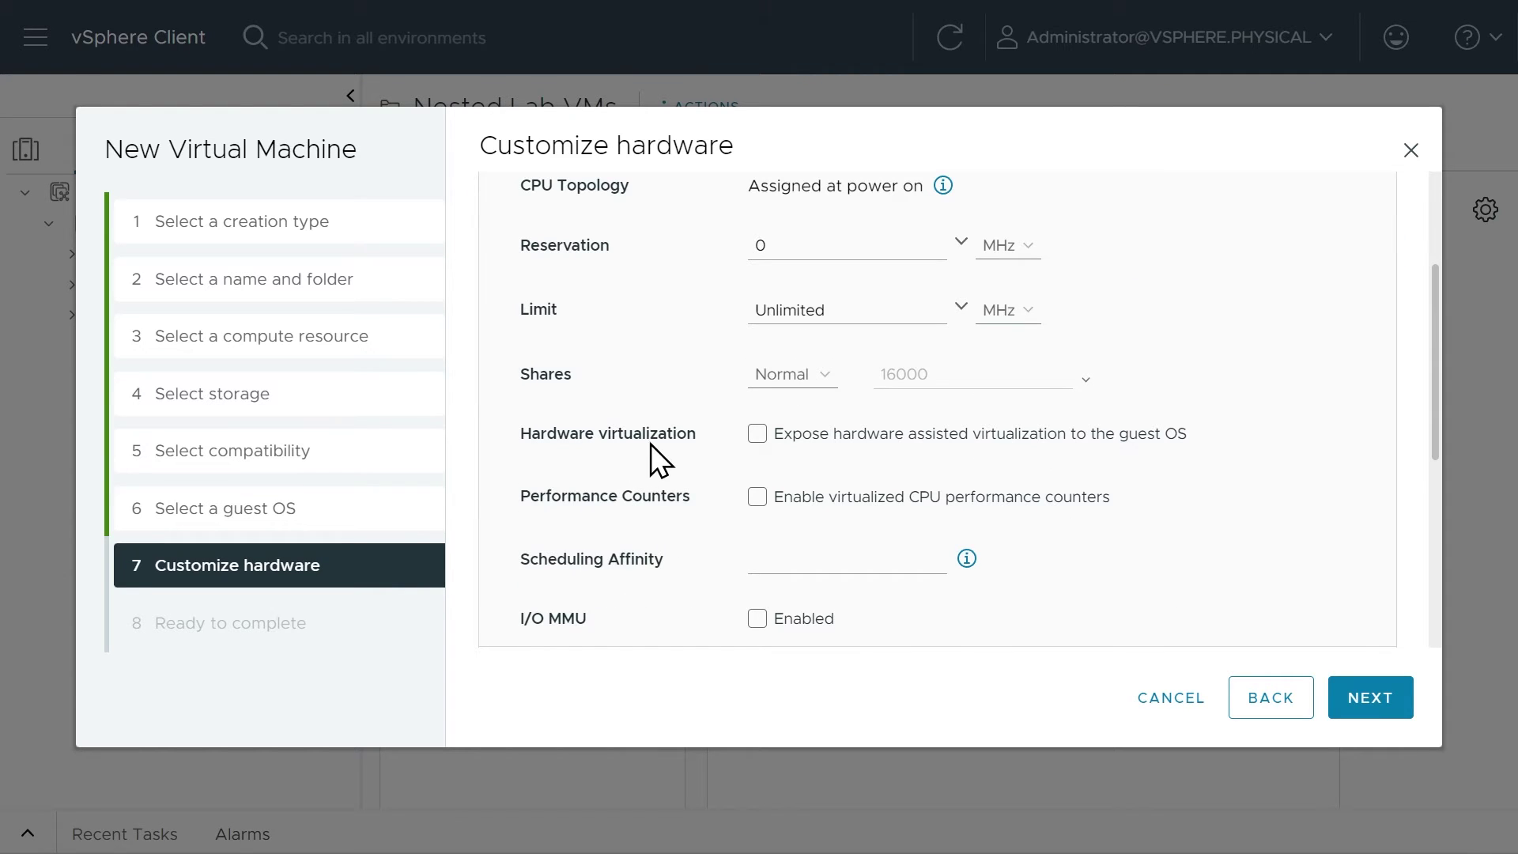
left_click(757, 435)
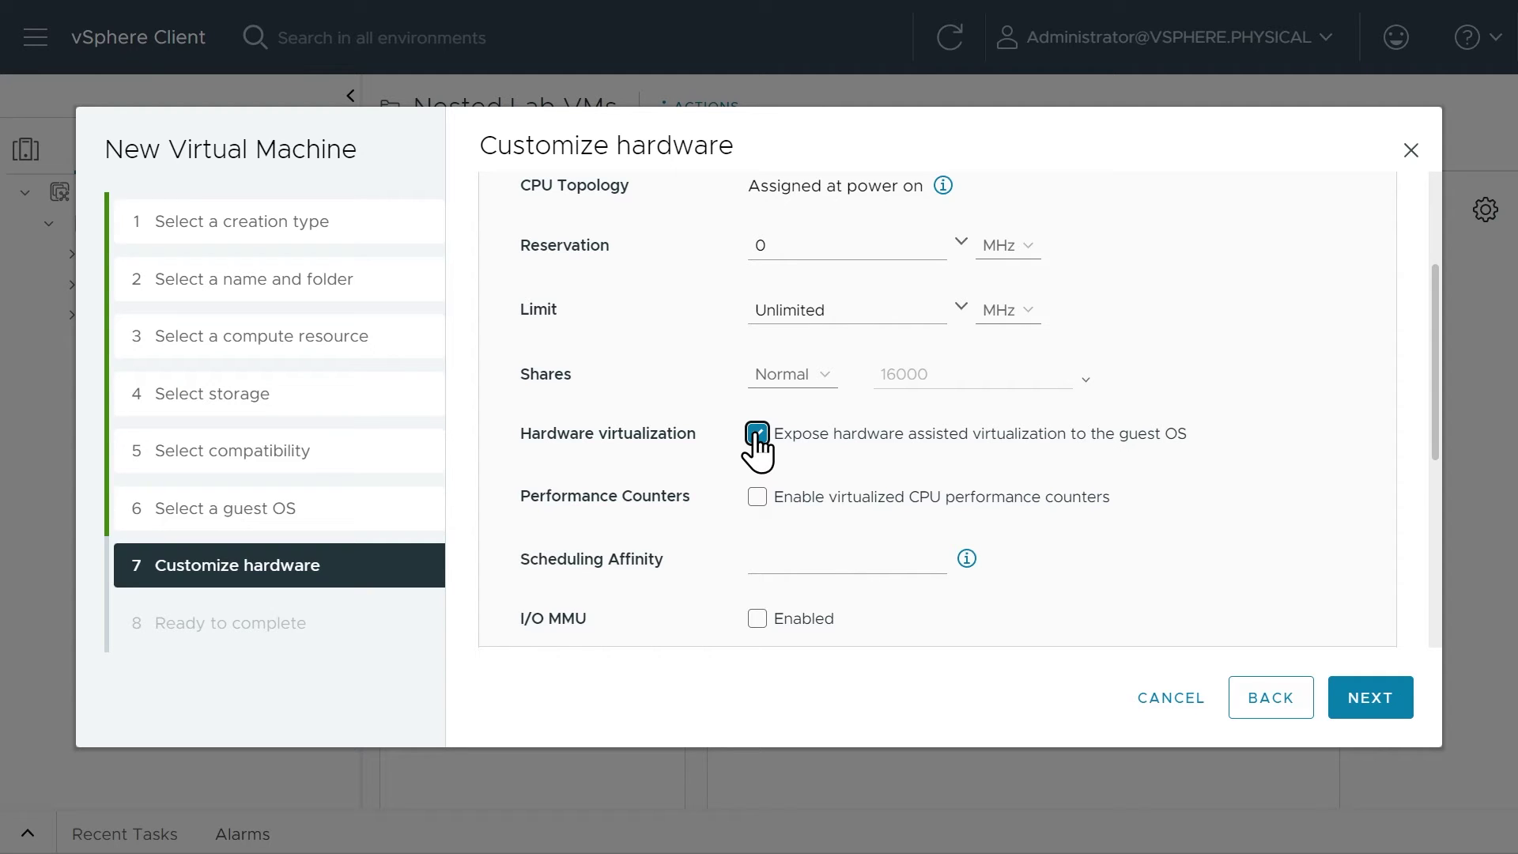
left_click(756, 497)
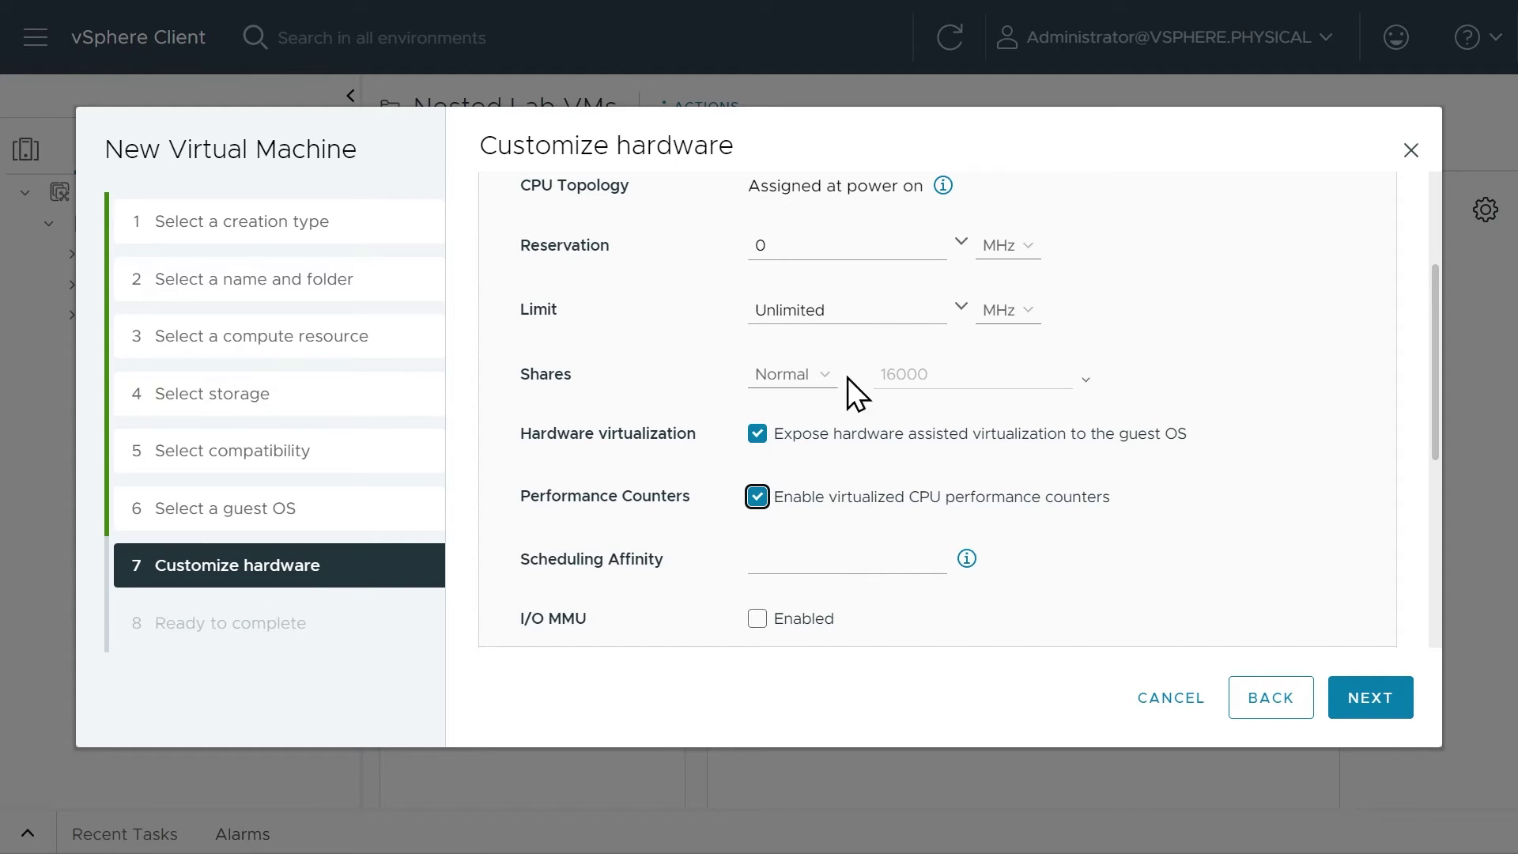
scroll(1152, 332, "up", 3)
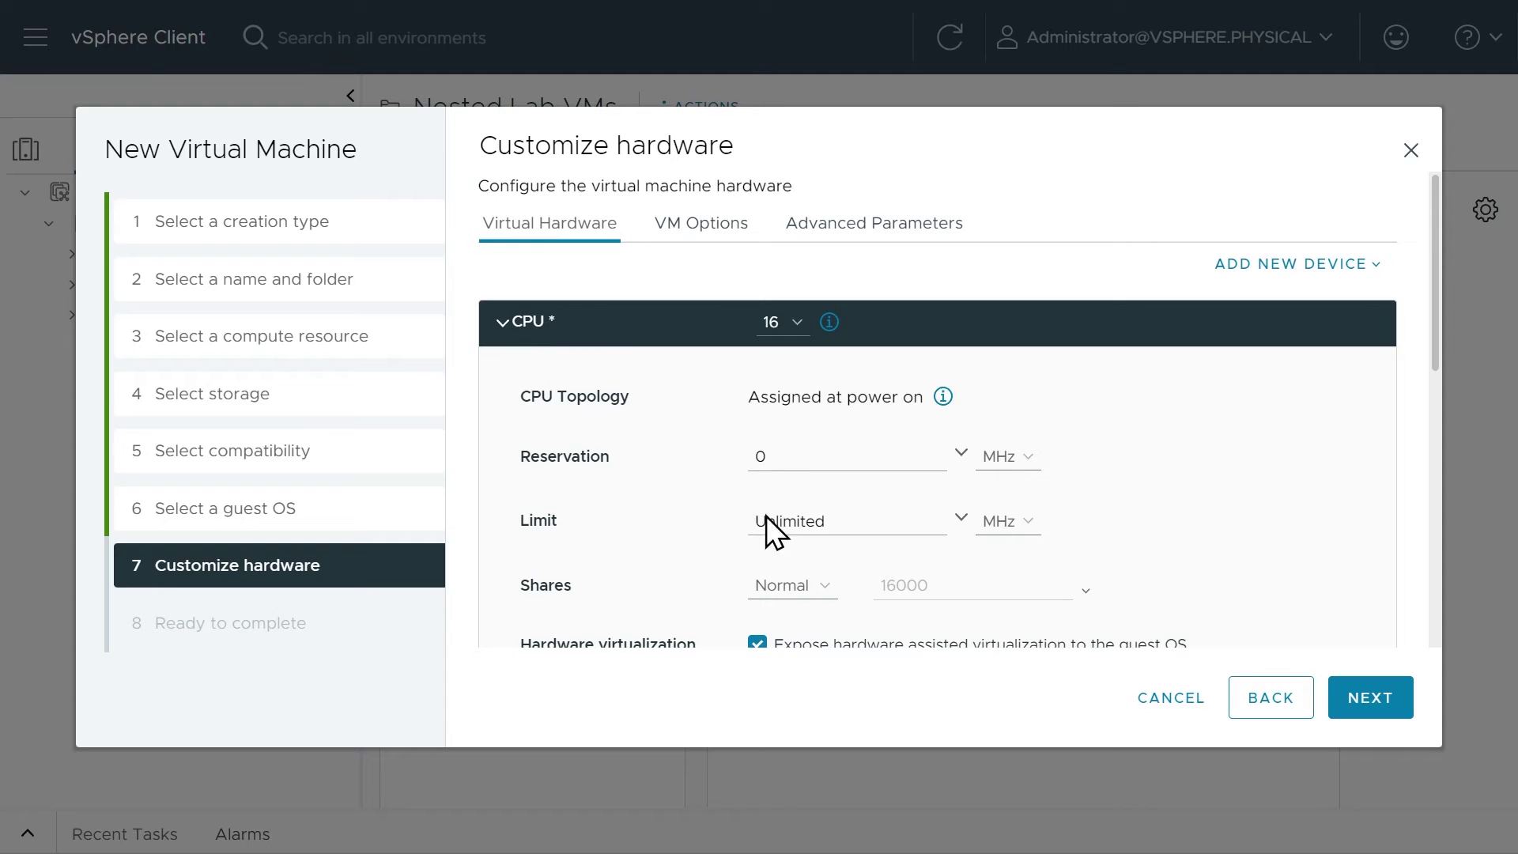
left_click(502, 324)
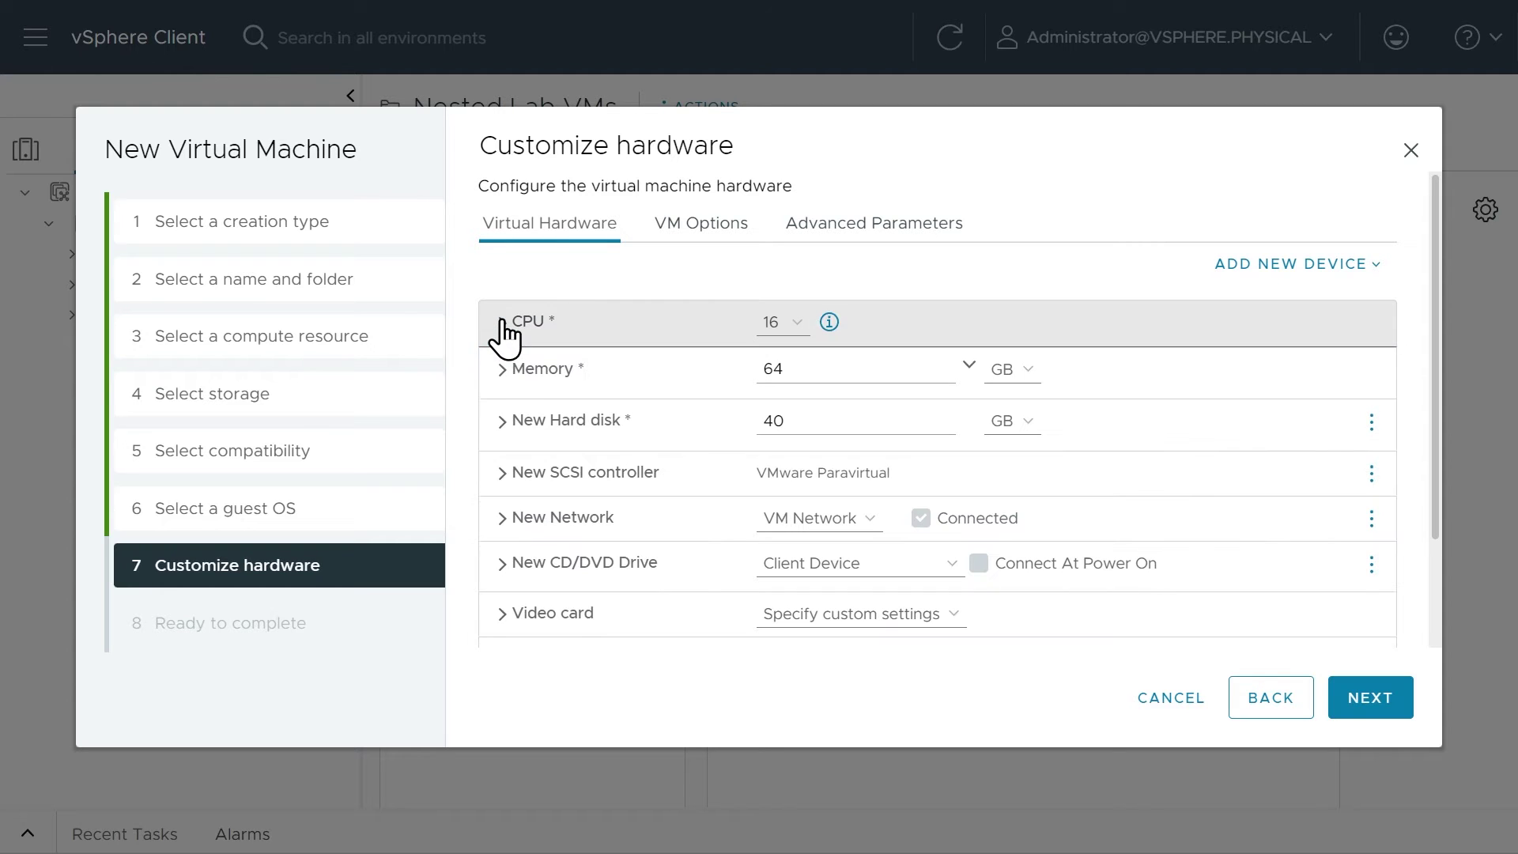
left_click(502, 324)
scroll(1117, 440, "down", 5)
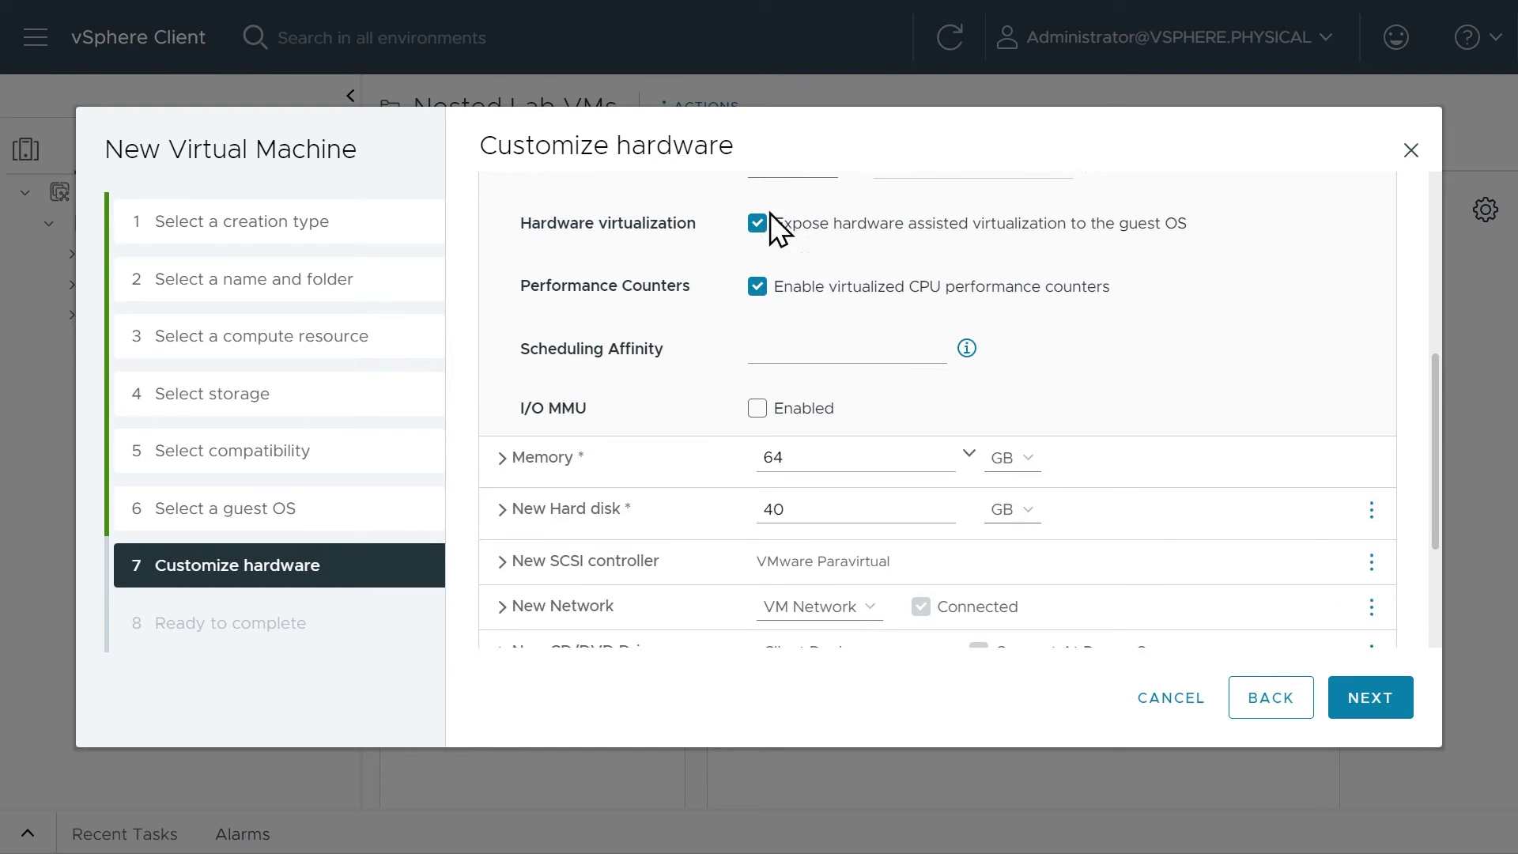
scroll(1159, 308, "up", 5)
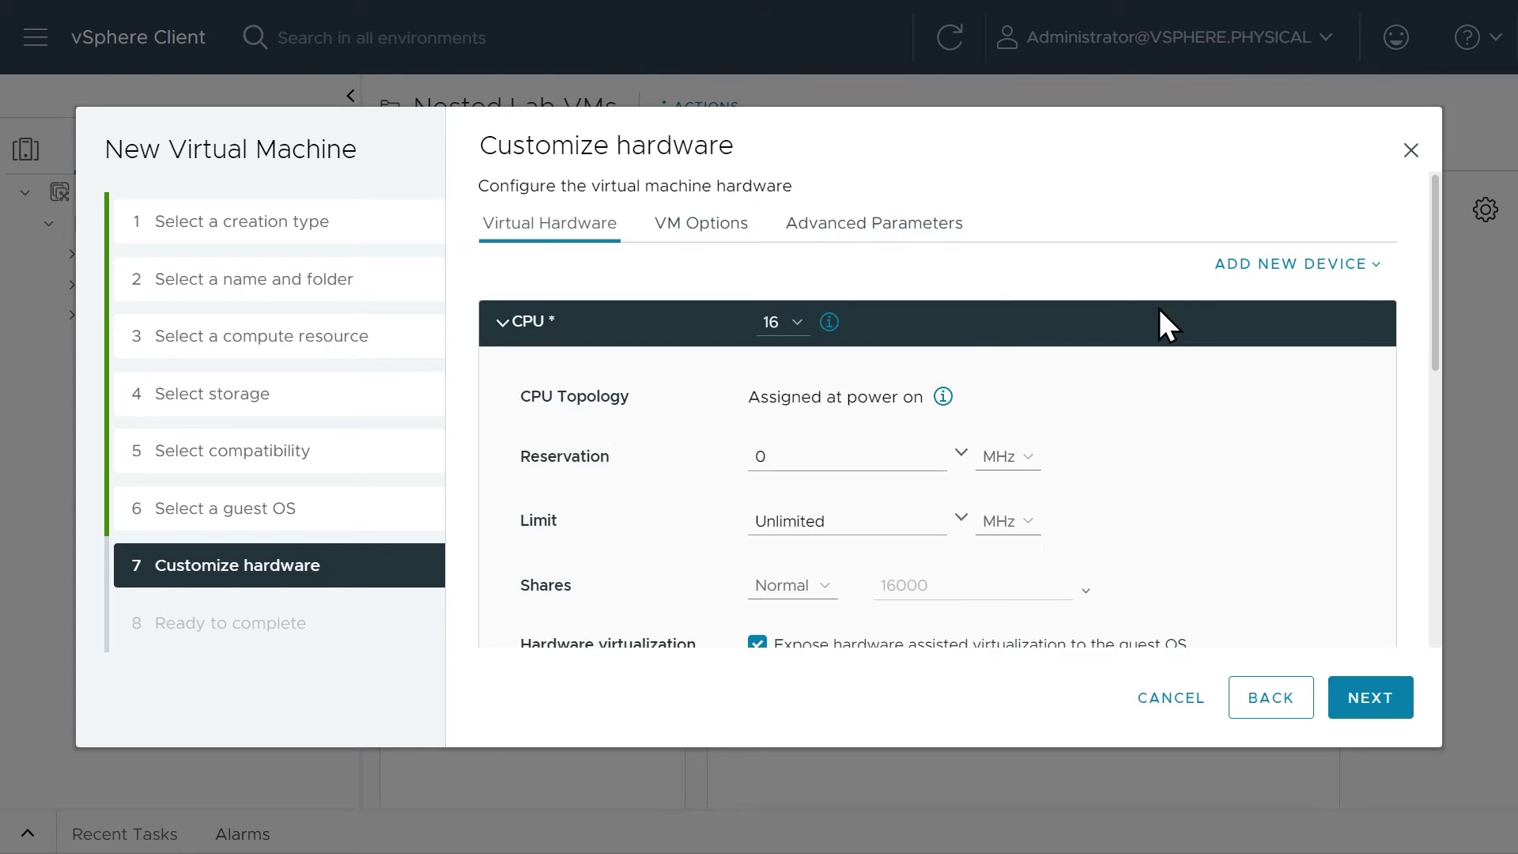
left_click(502, 326)
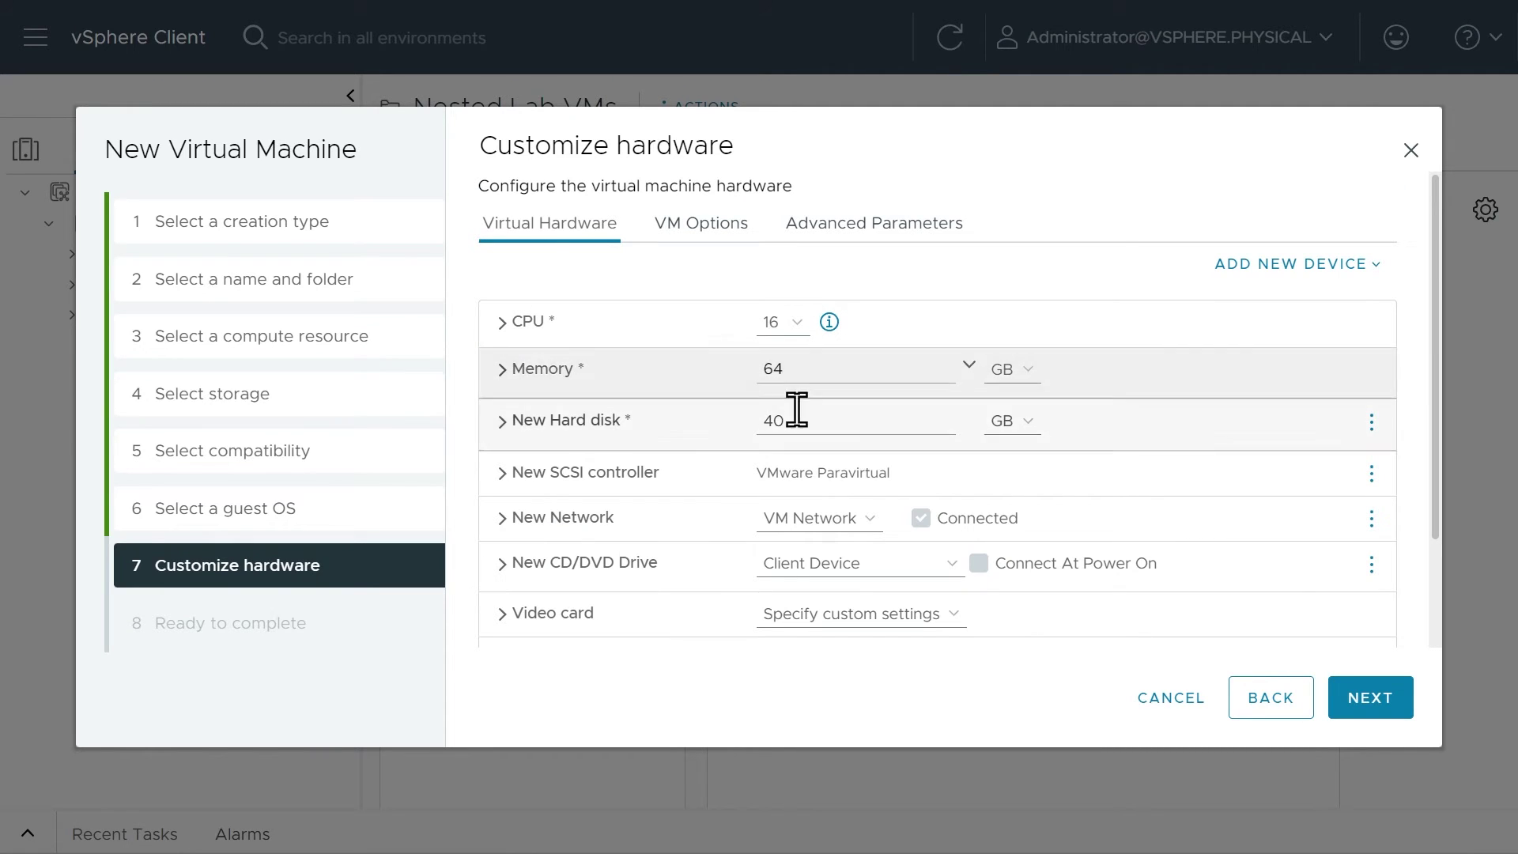
- Set the first hard disk to 50 GB with Thin Provision, leaving its details collapsed
left_click_drag(804, 420, 752, 430)
type("50")
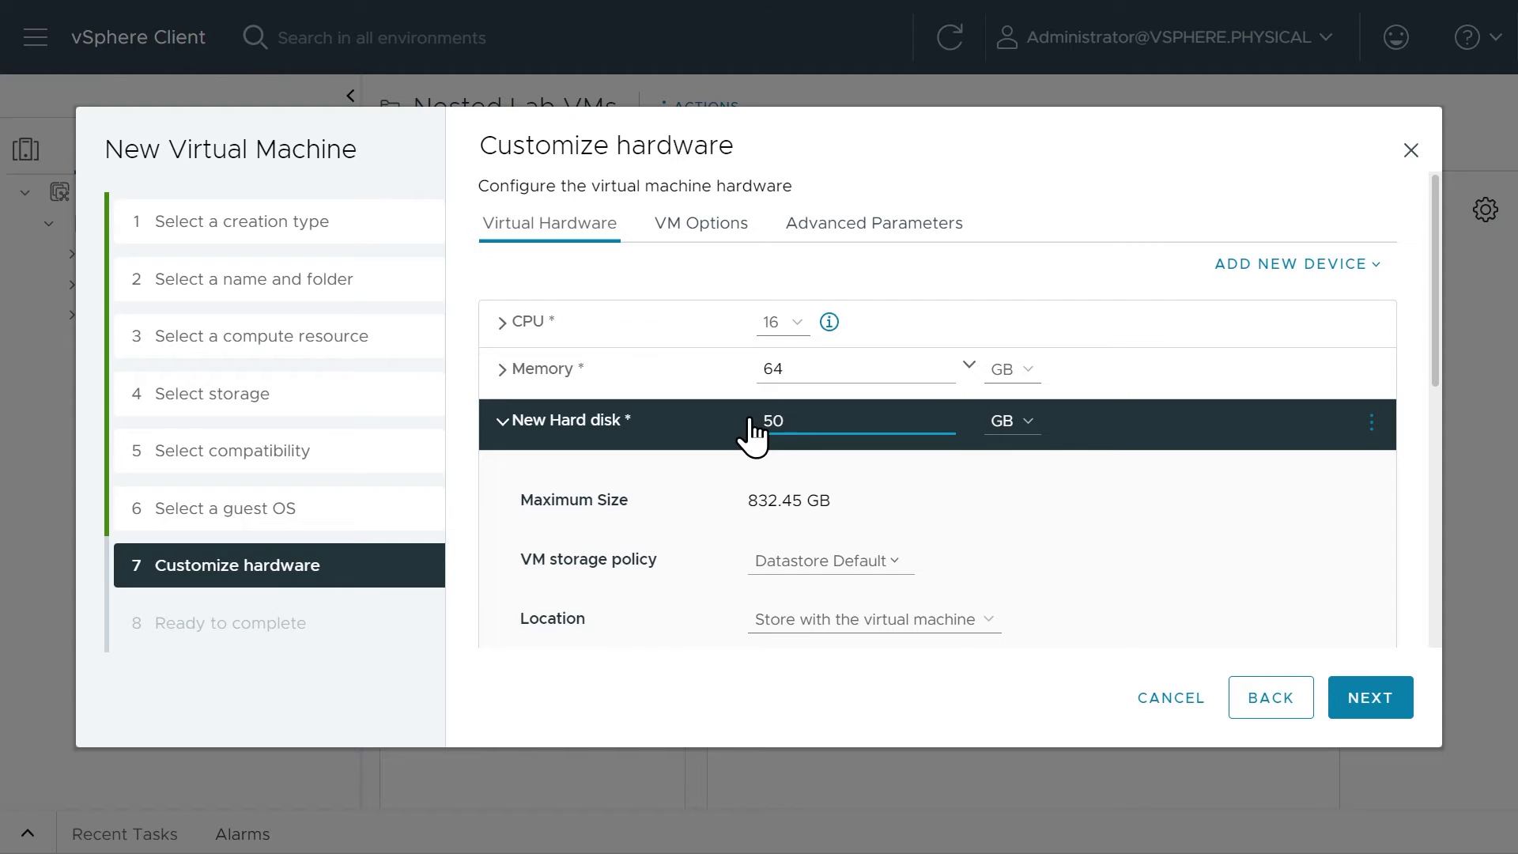
scroll(971, 501, "down", 3)
left_click(956, 471)
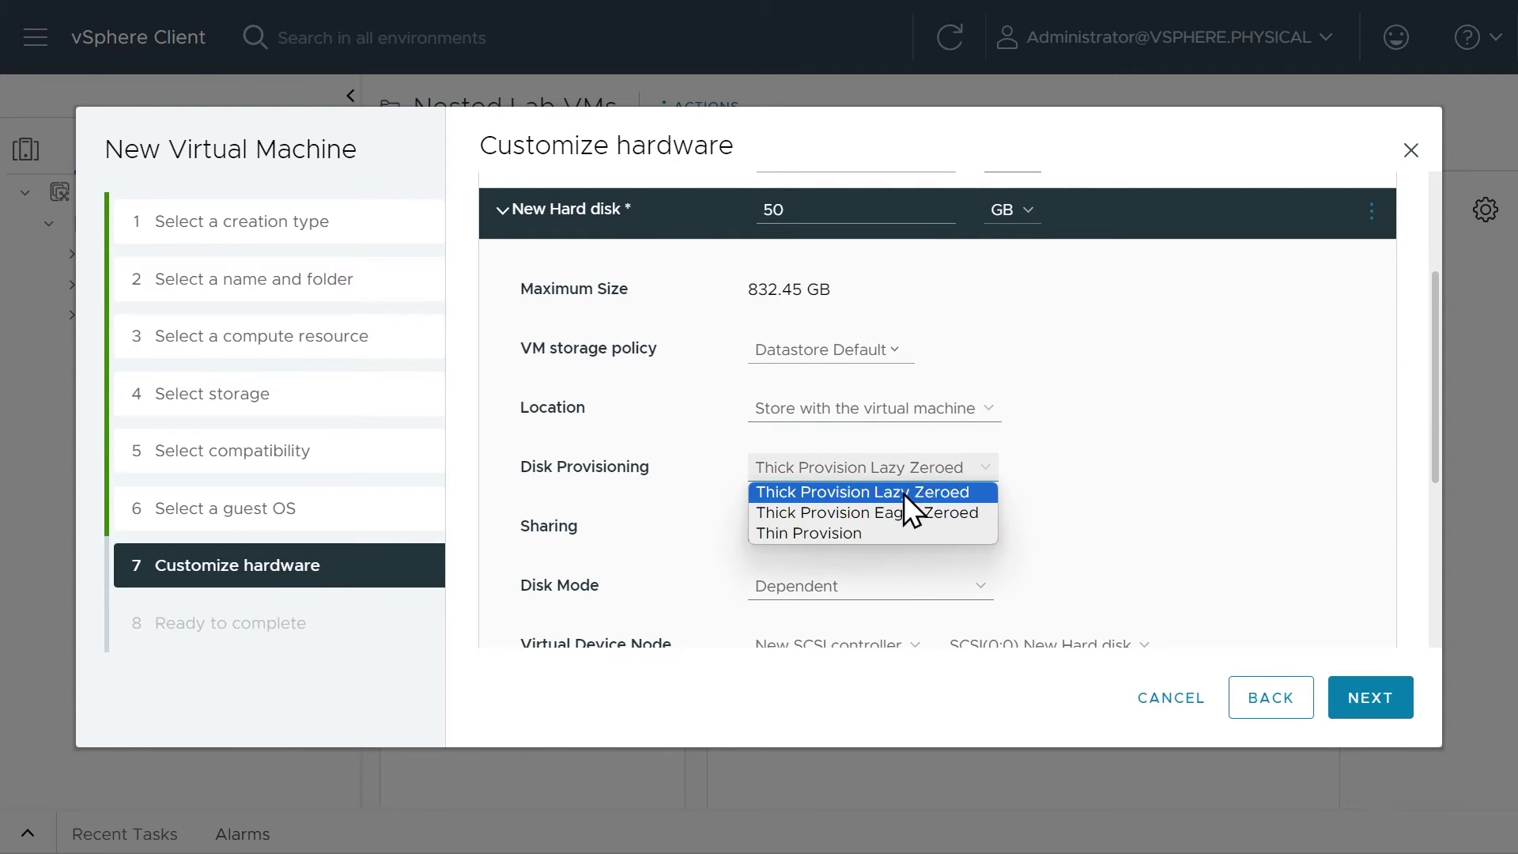
left_click(838, 532)
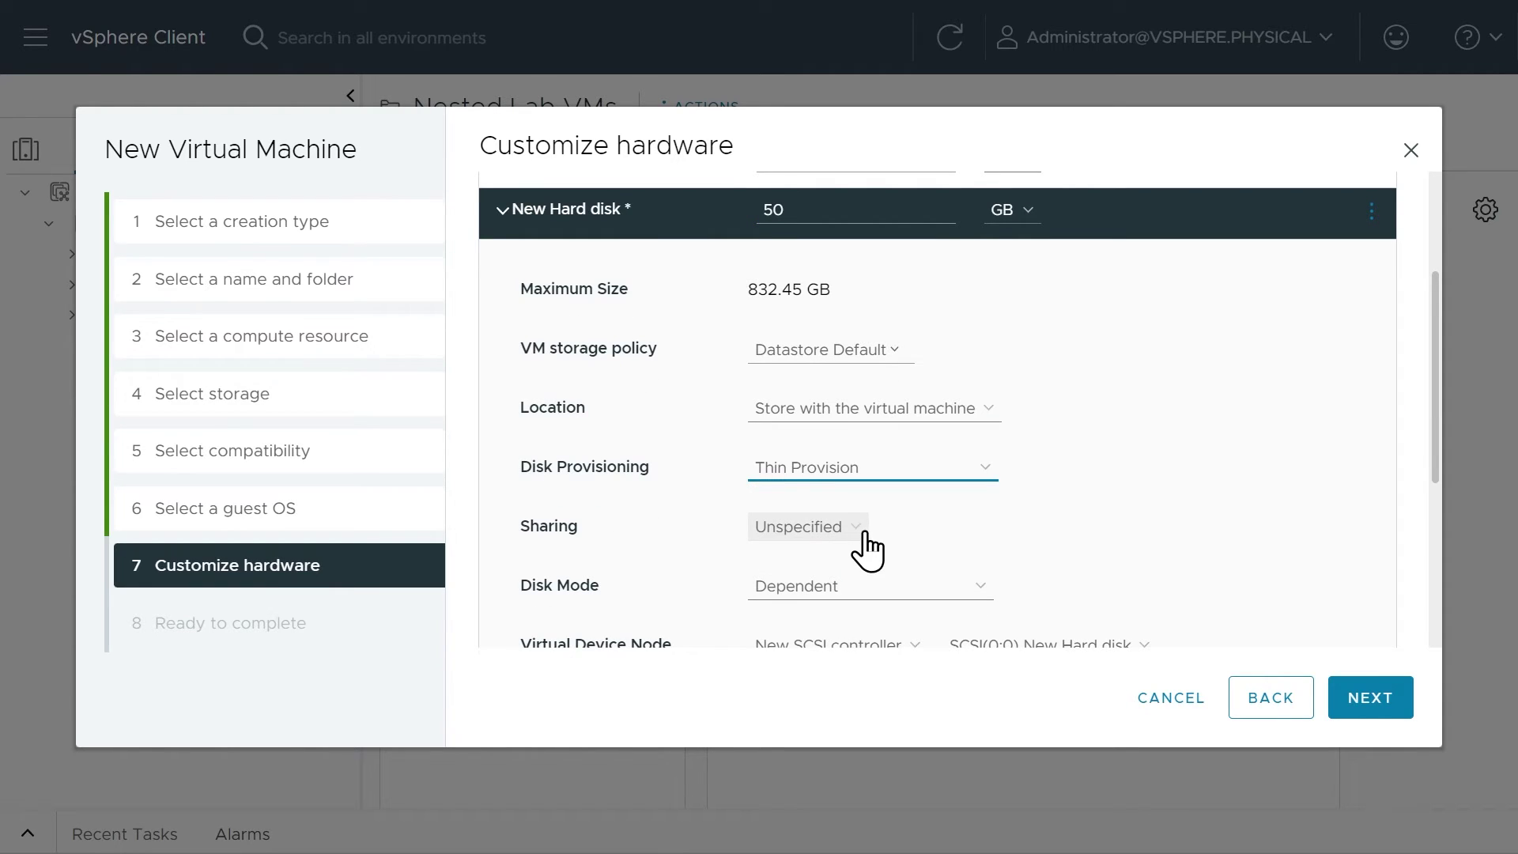
left_click(885, 481)
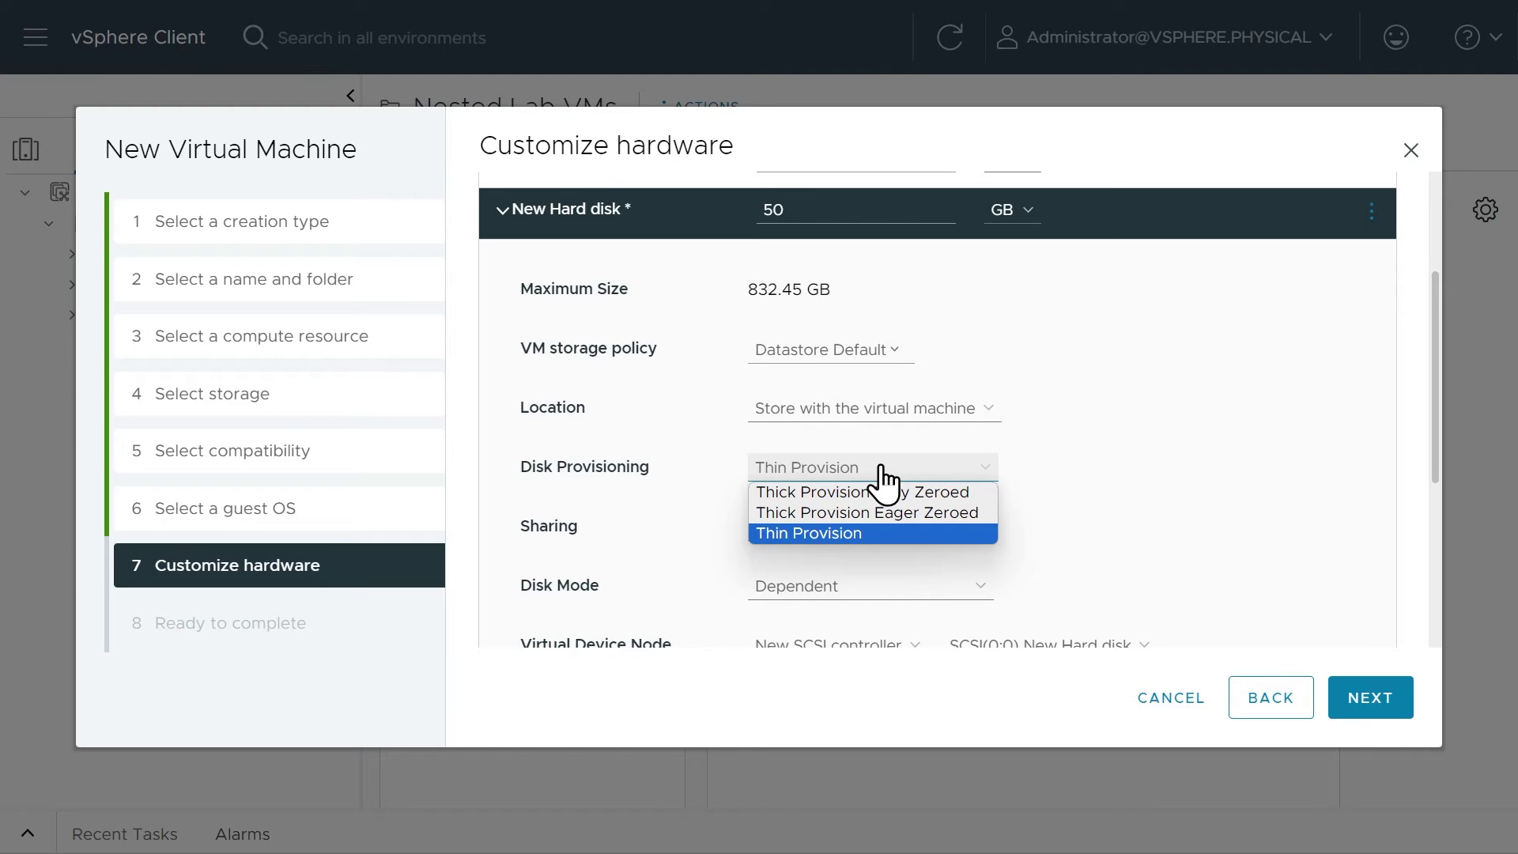
left_click(882, 468)
scroll(874, 482, "up", 3)
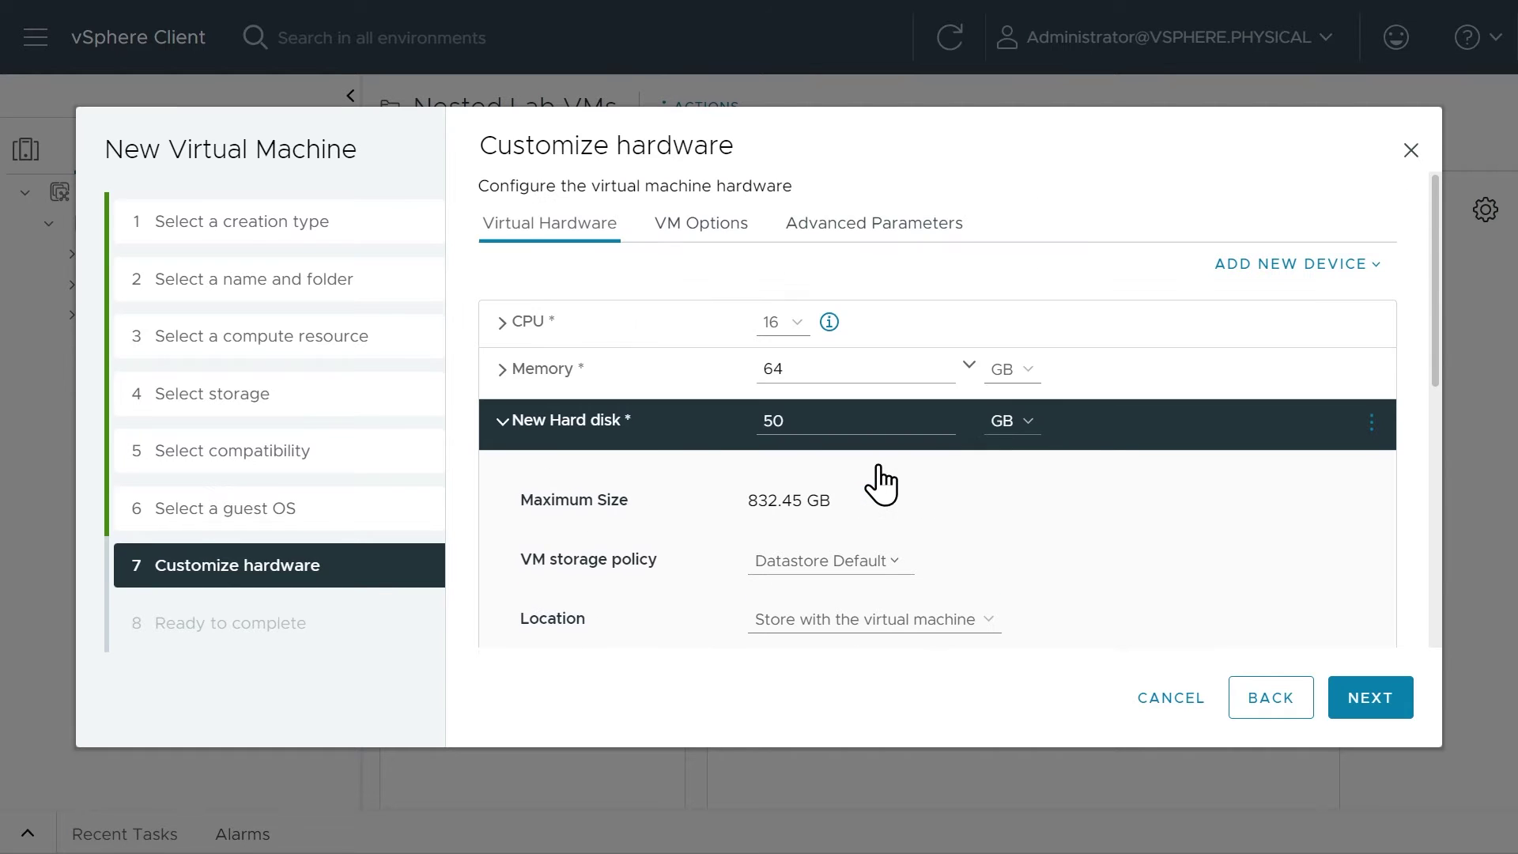
left_click(501, 423)
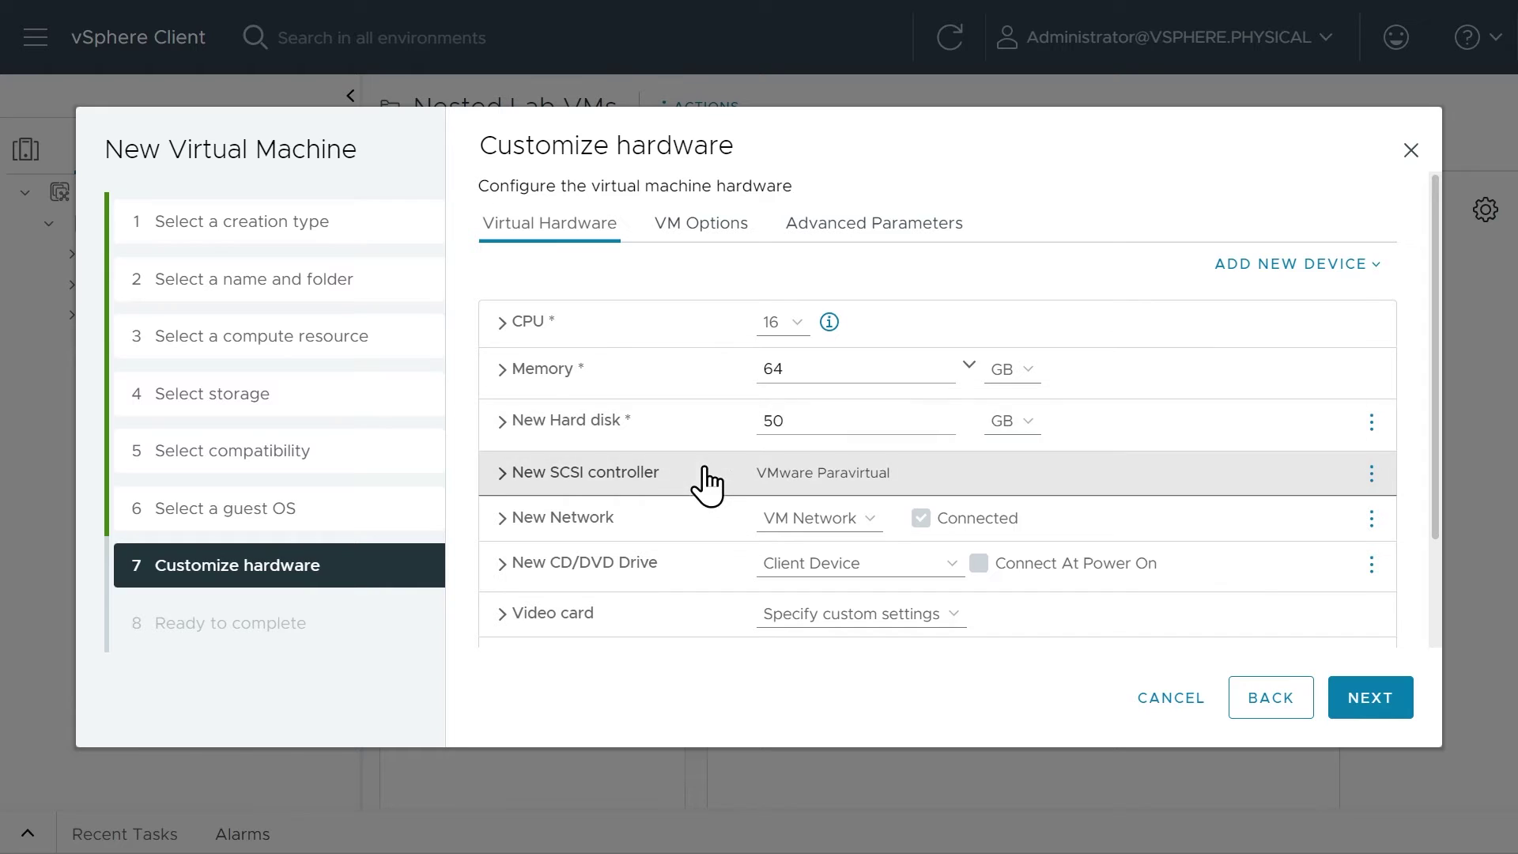
- Add two more hard disks to the virtual machine
left_click(1284, 268)
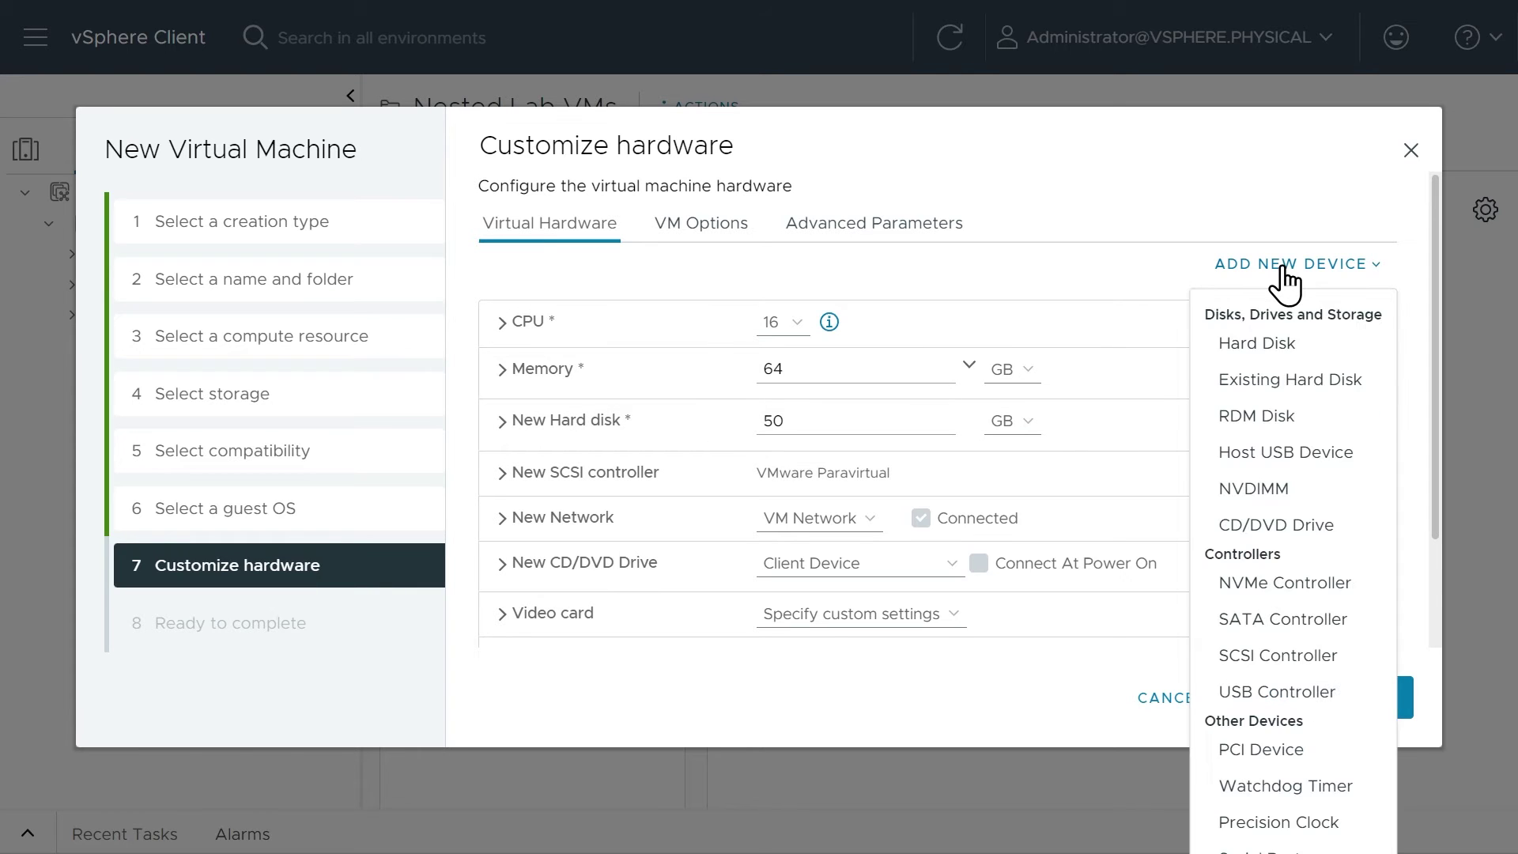
left_click(1261, 342)
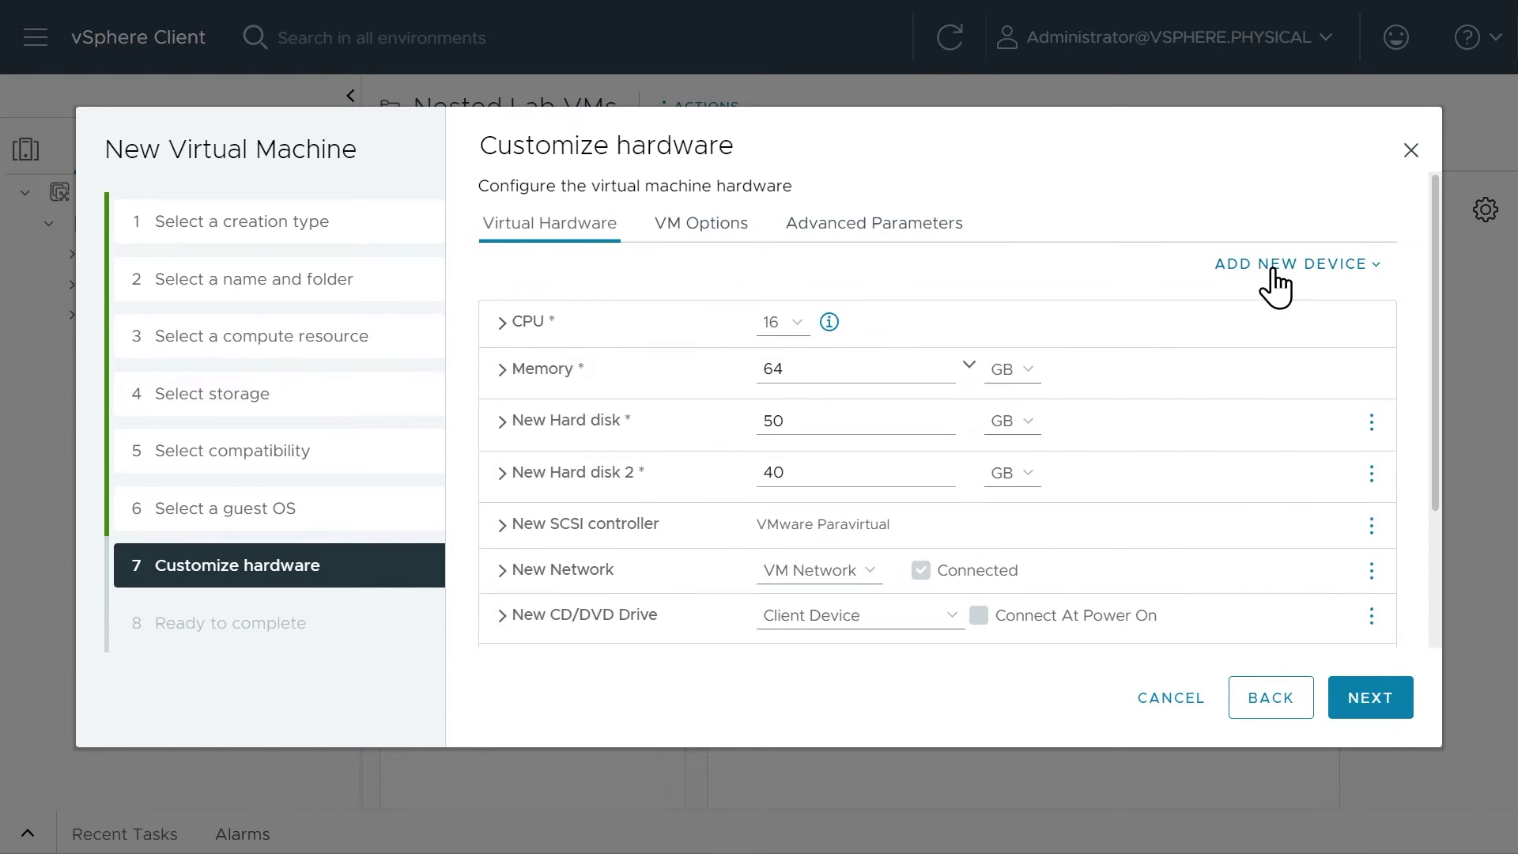
left_click(1269, 267)
left_click(1274, 344)
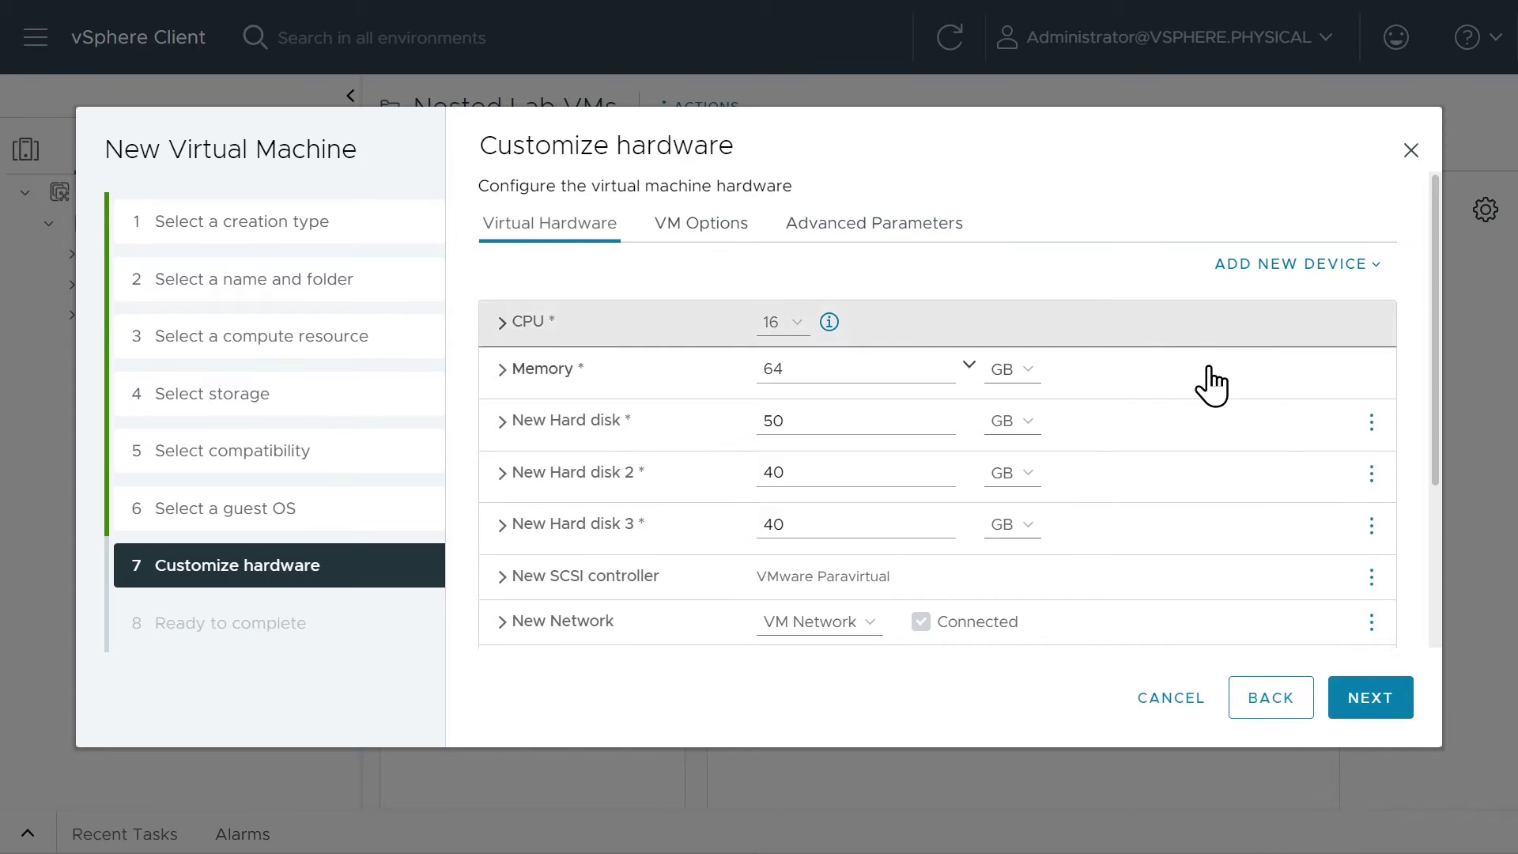
- Set the second hard disk to 110 GB with Thin Provision, leaving its details collapsed
left_click(734, 485)
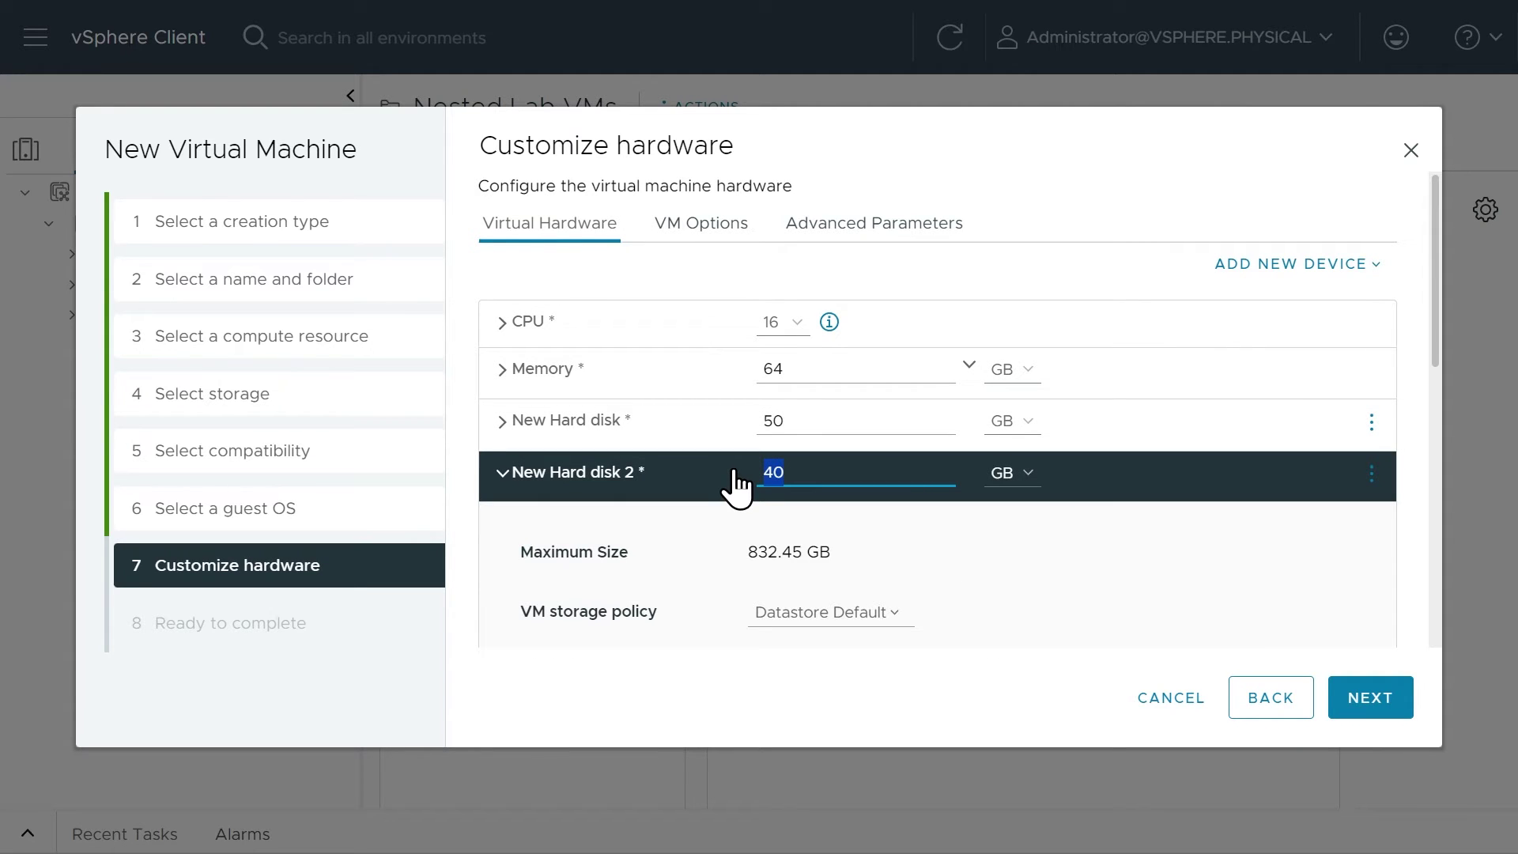
scroll(810, 329, "down", 3)
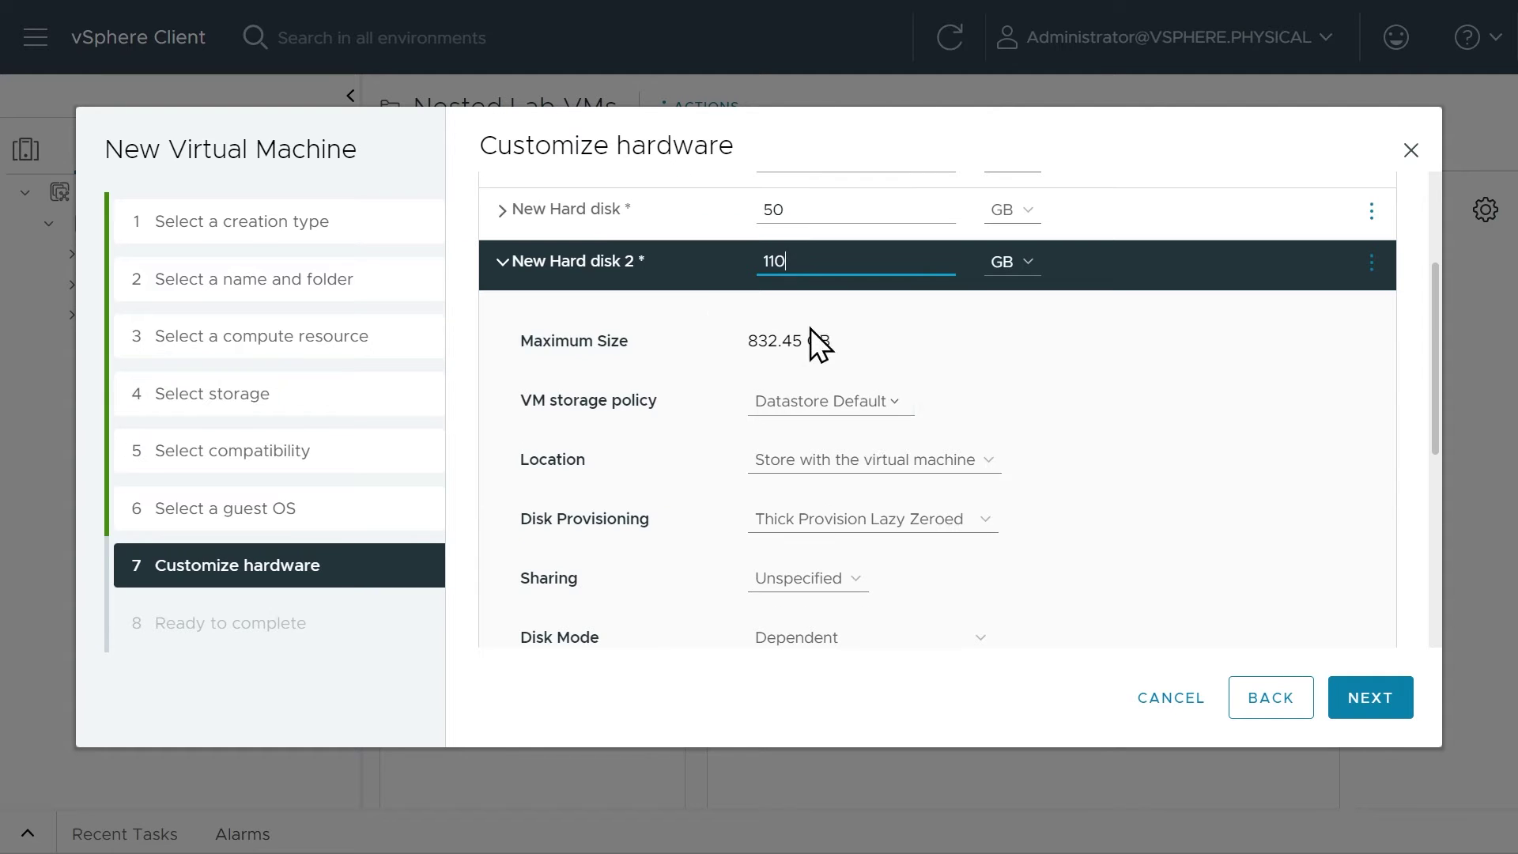
left_click(876, 519)
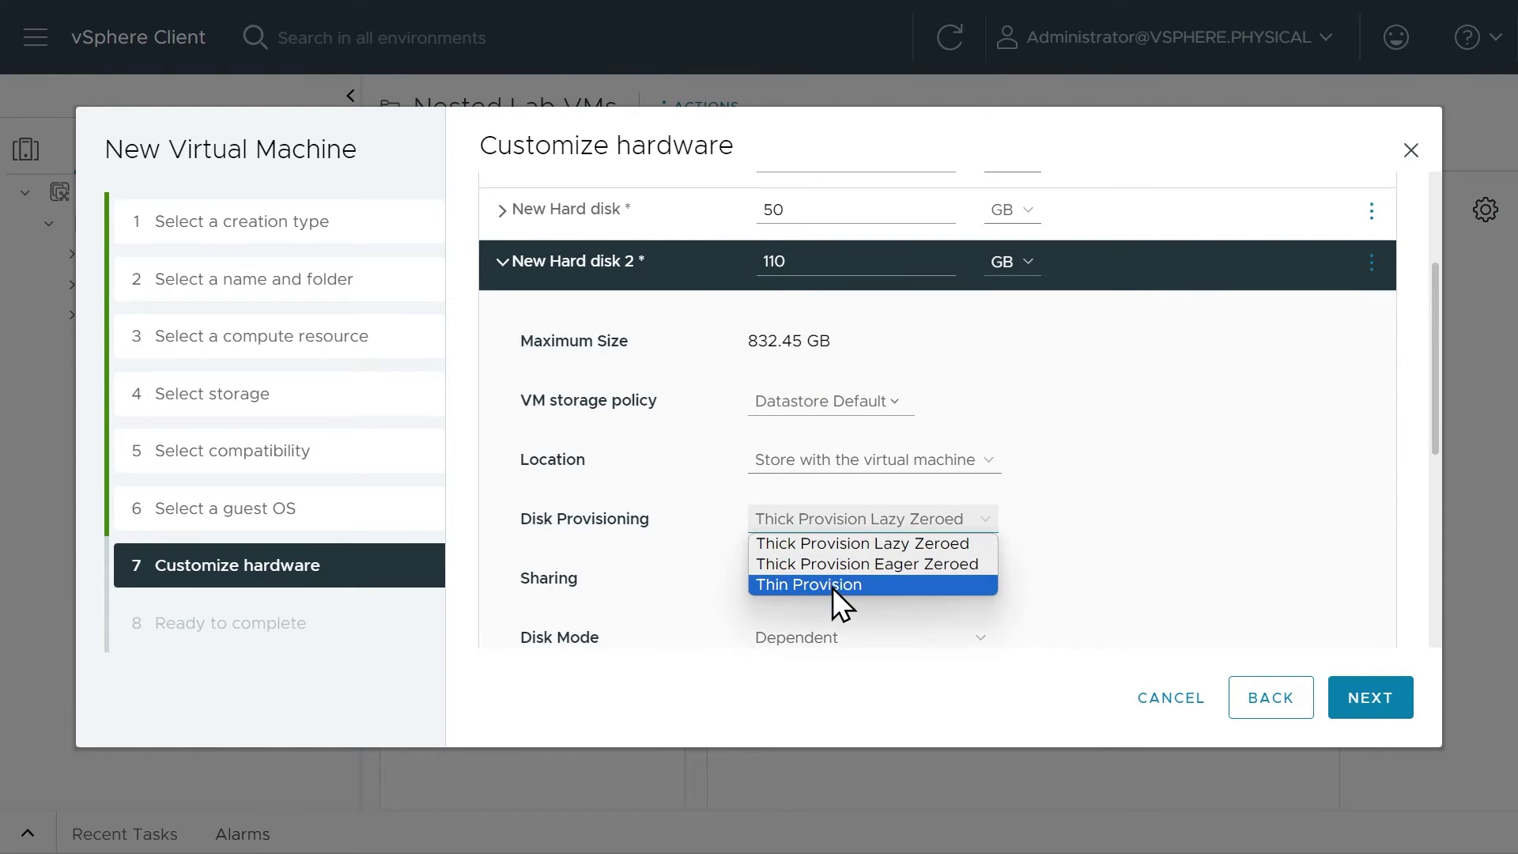
left_click(833, 587)
left_click(501, 263)
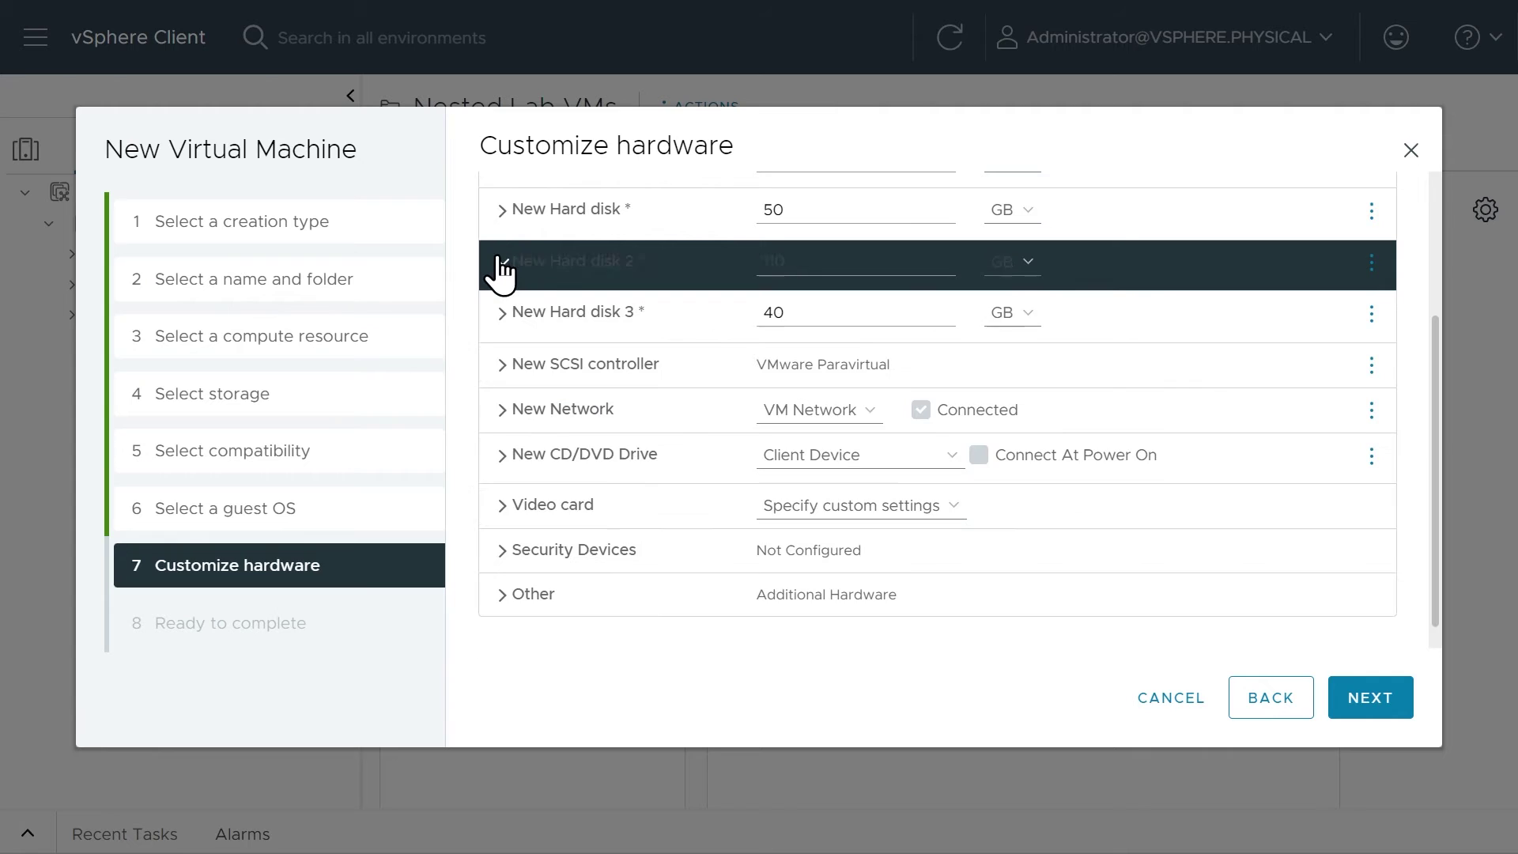
- Set the third hard disk to 120 GB with Thin Provision, leaving its details collapsed
double_click(791, 313)
key("BackSpace")
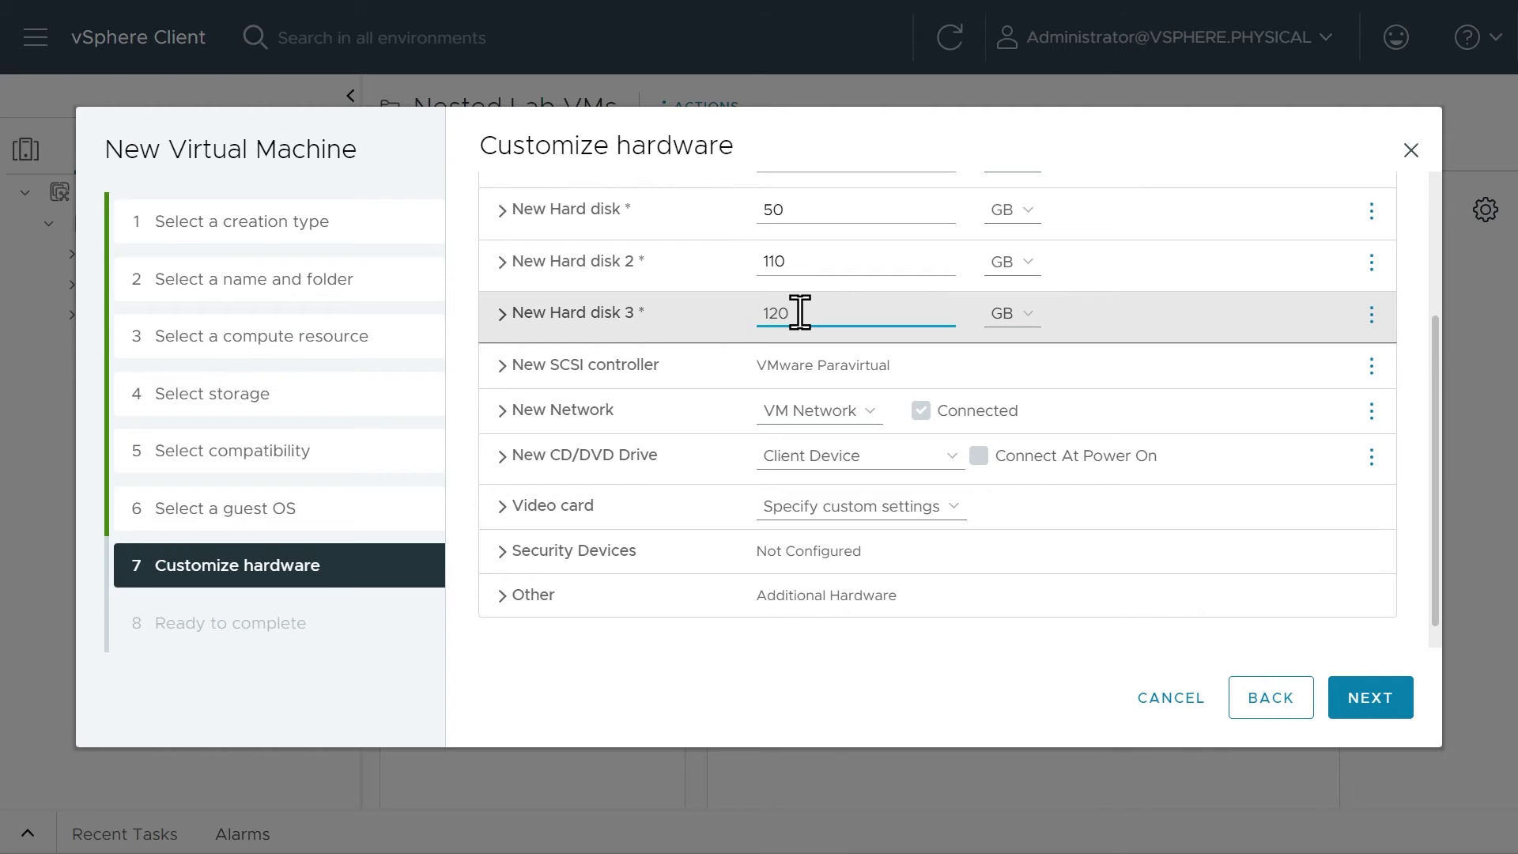
left_click(502, 315)
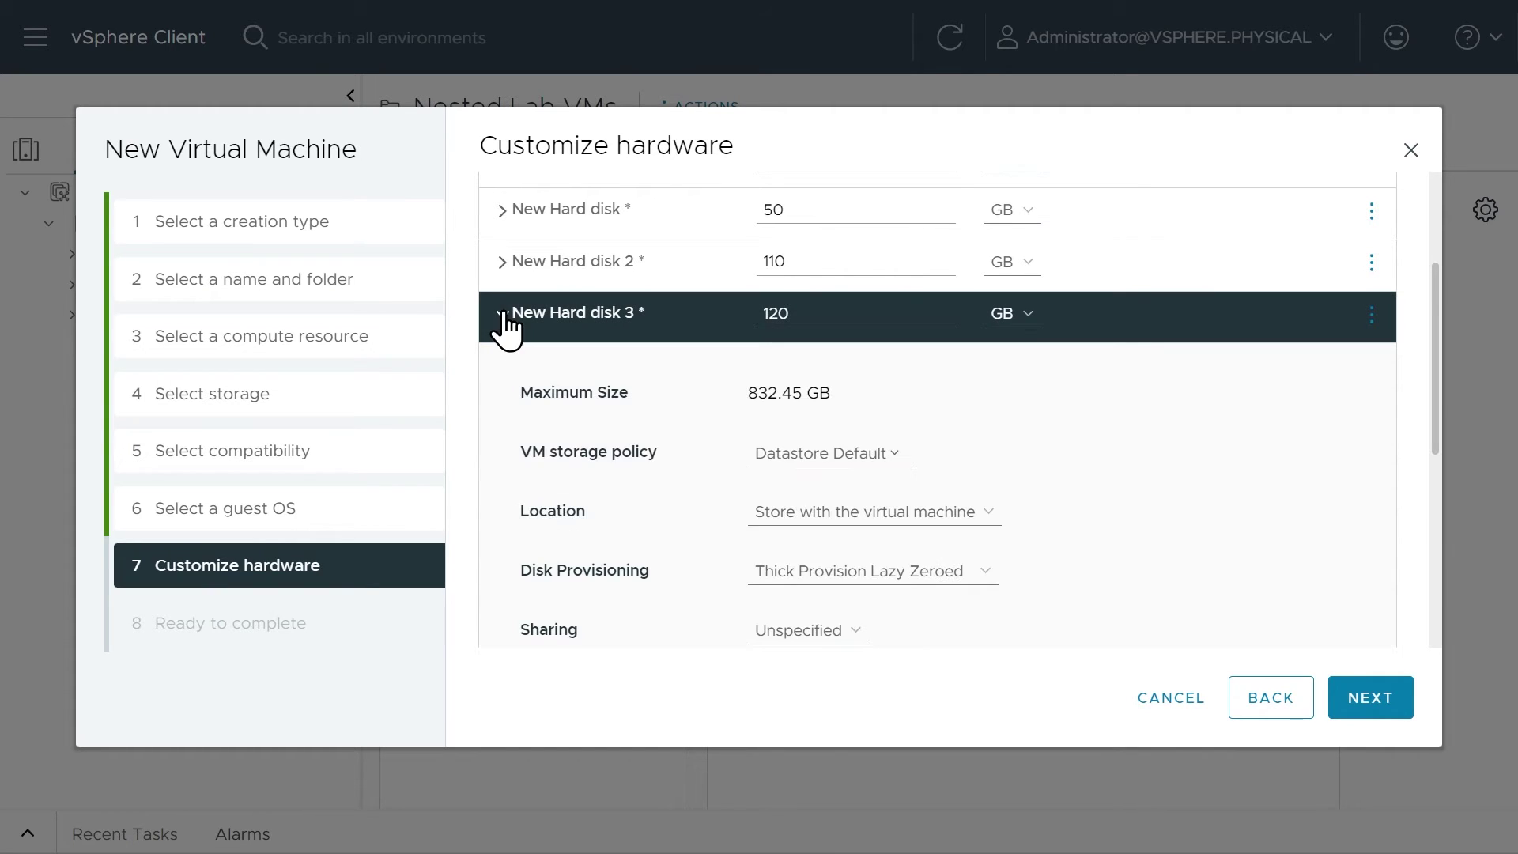
left_click(915, 572)
left_click(846, 638)
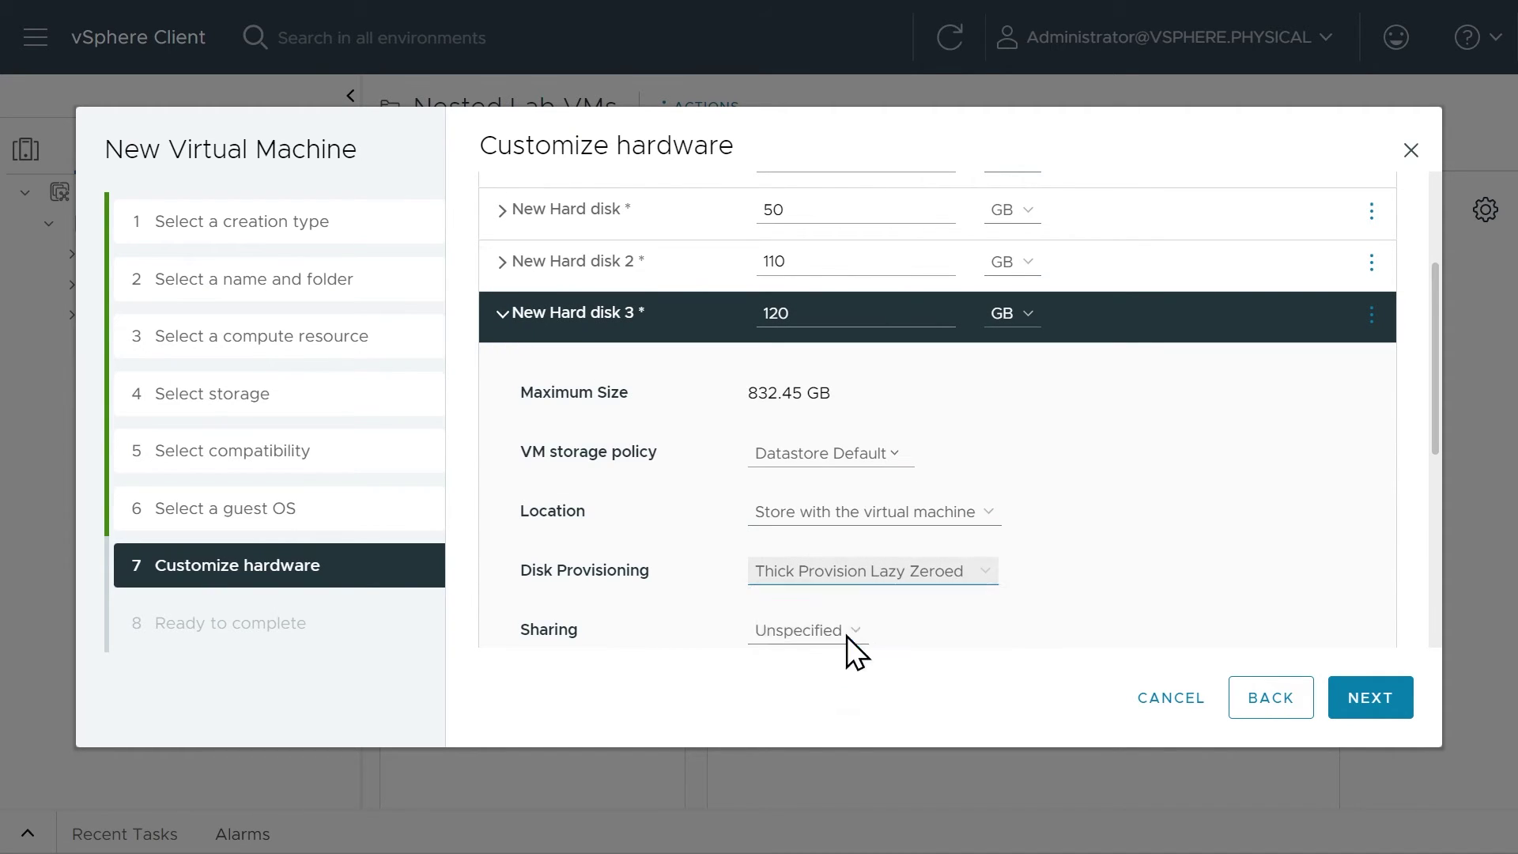
left_click(500, 316)
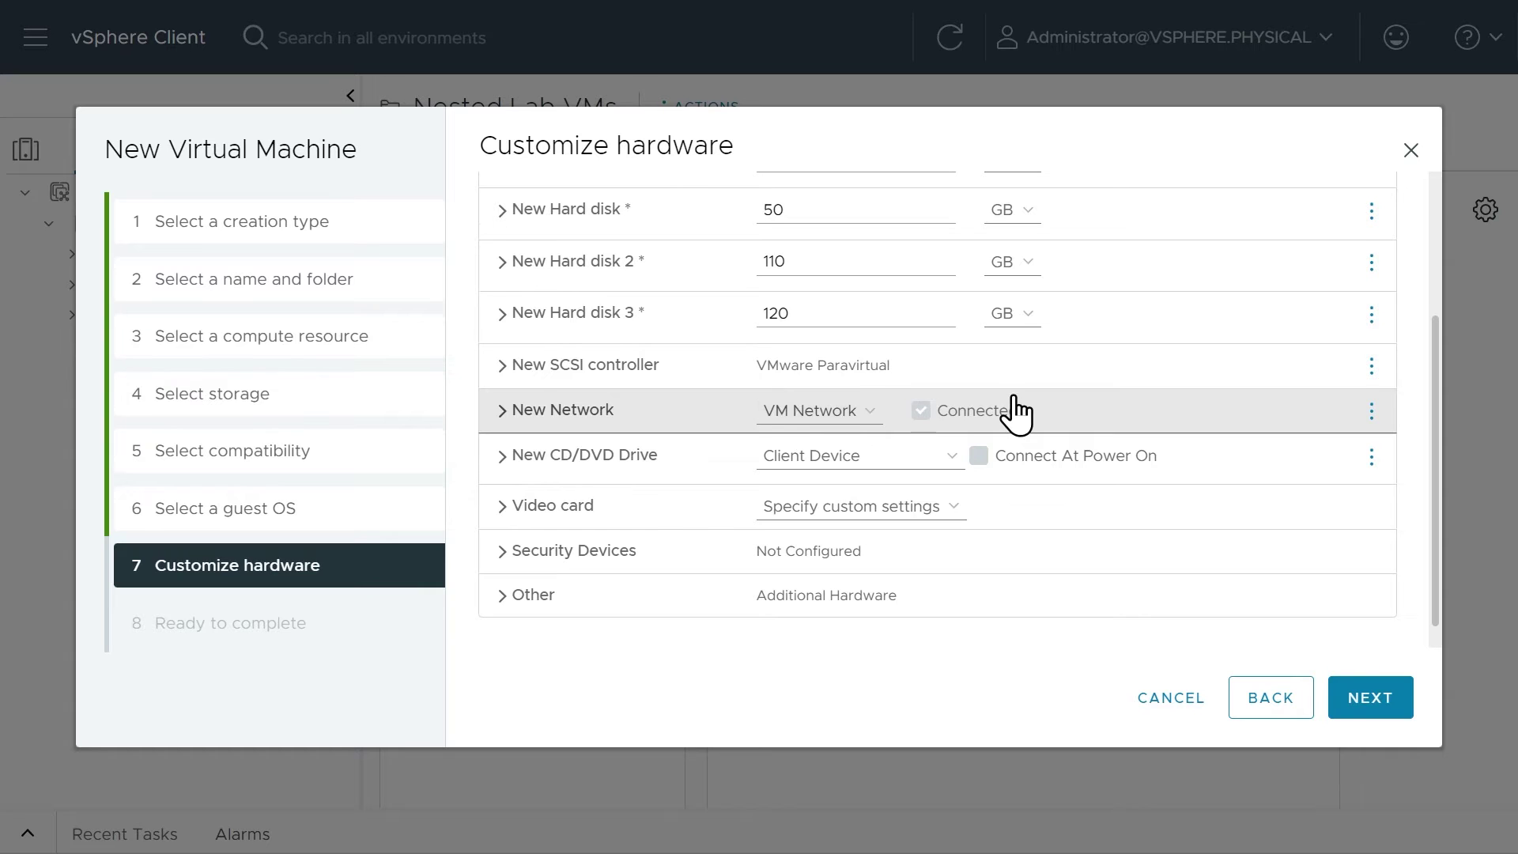
- Add five more network adapters to the virtual machine, all on VM Network
scroll(1012, 410, "up", 3)
left_click(1287, 269)
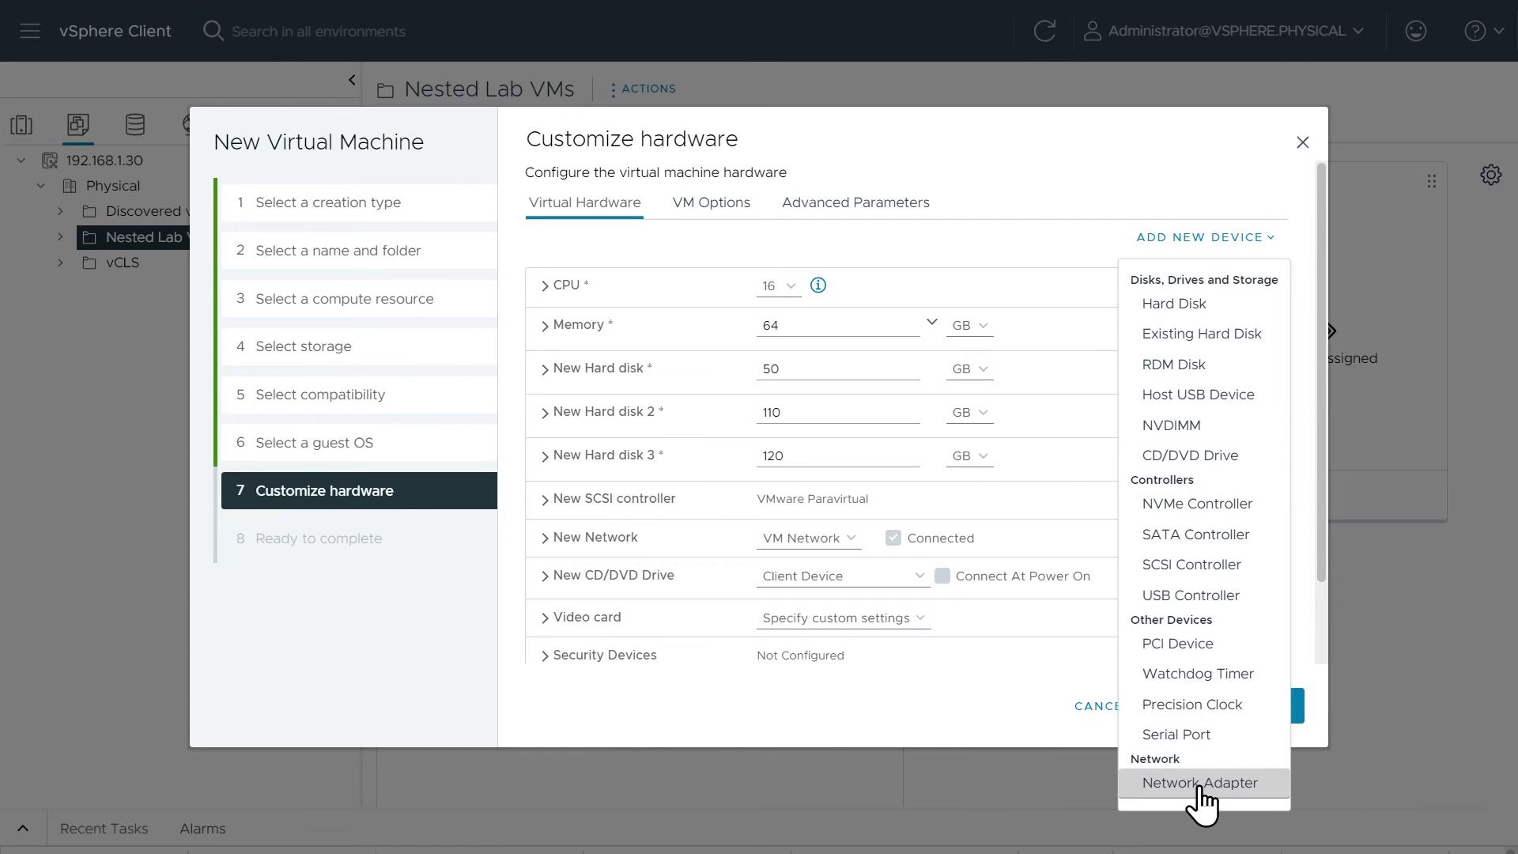
left_click(1155, 779)
left_click(1217, 239)
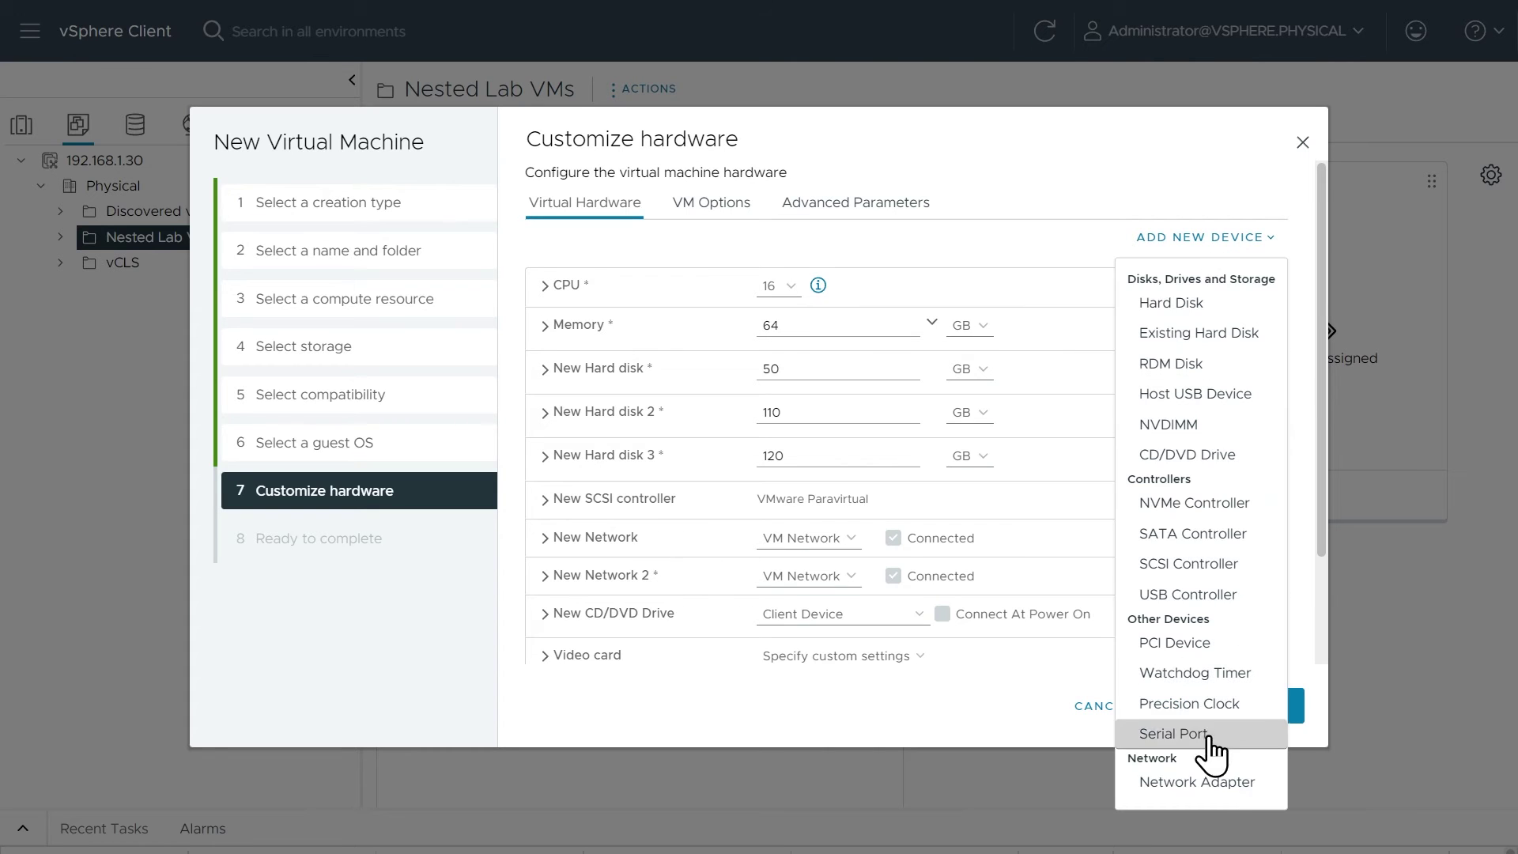
left_click(1214, 783)
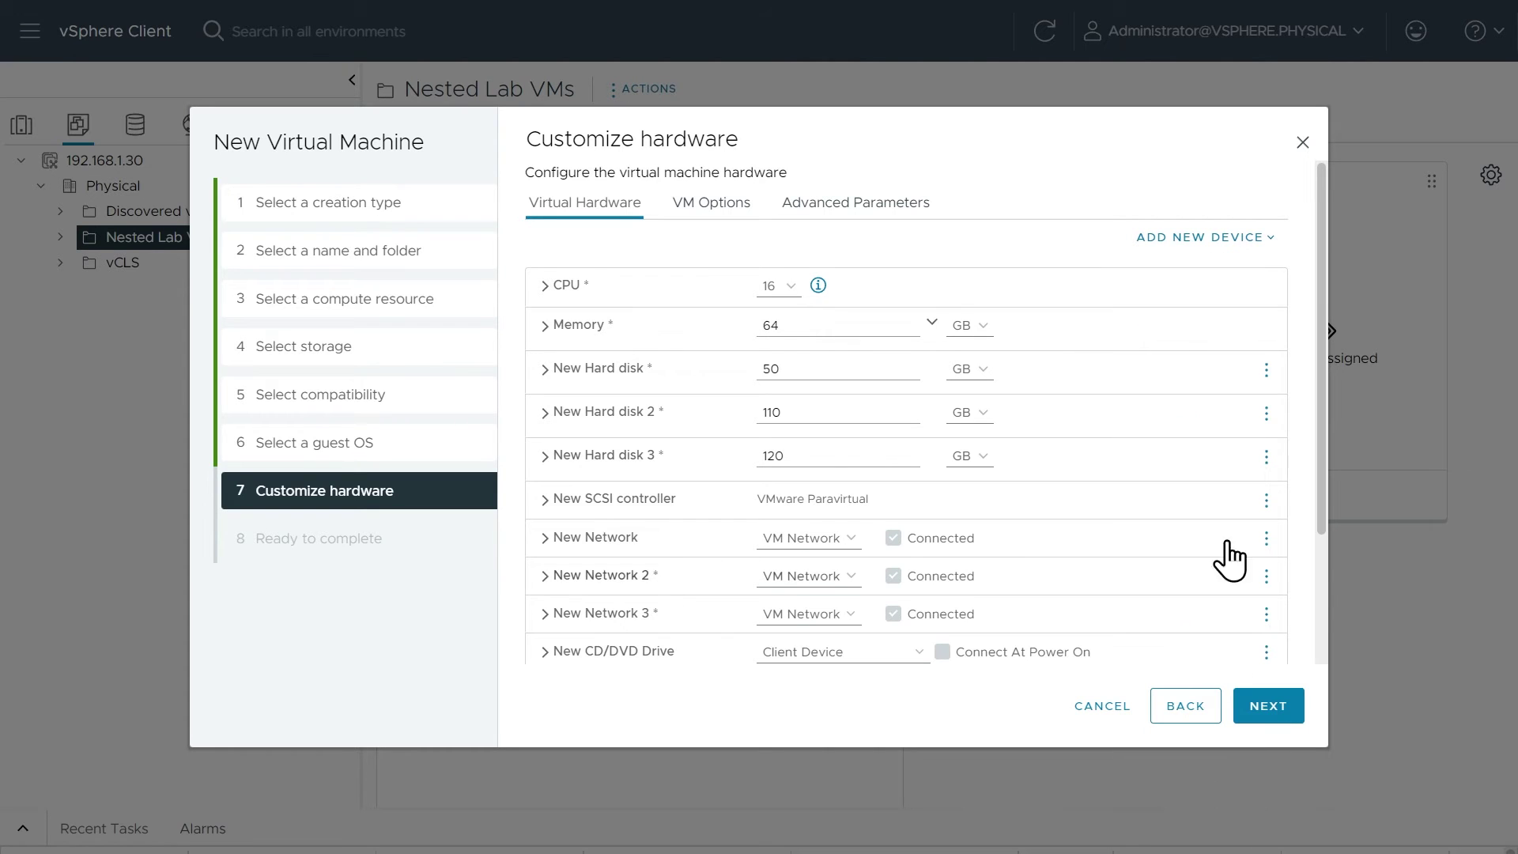
left_click(1202, 241)
left_click(1215, 785)
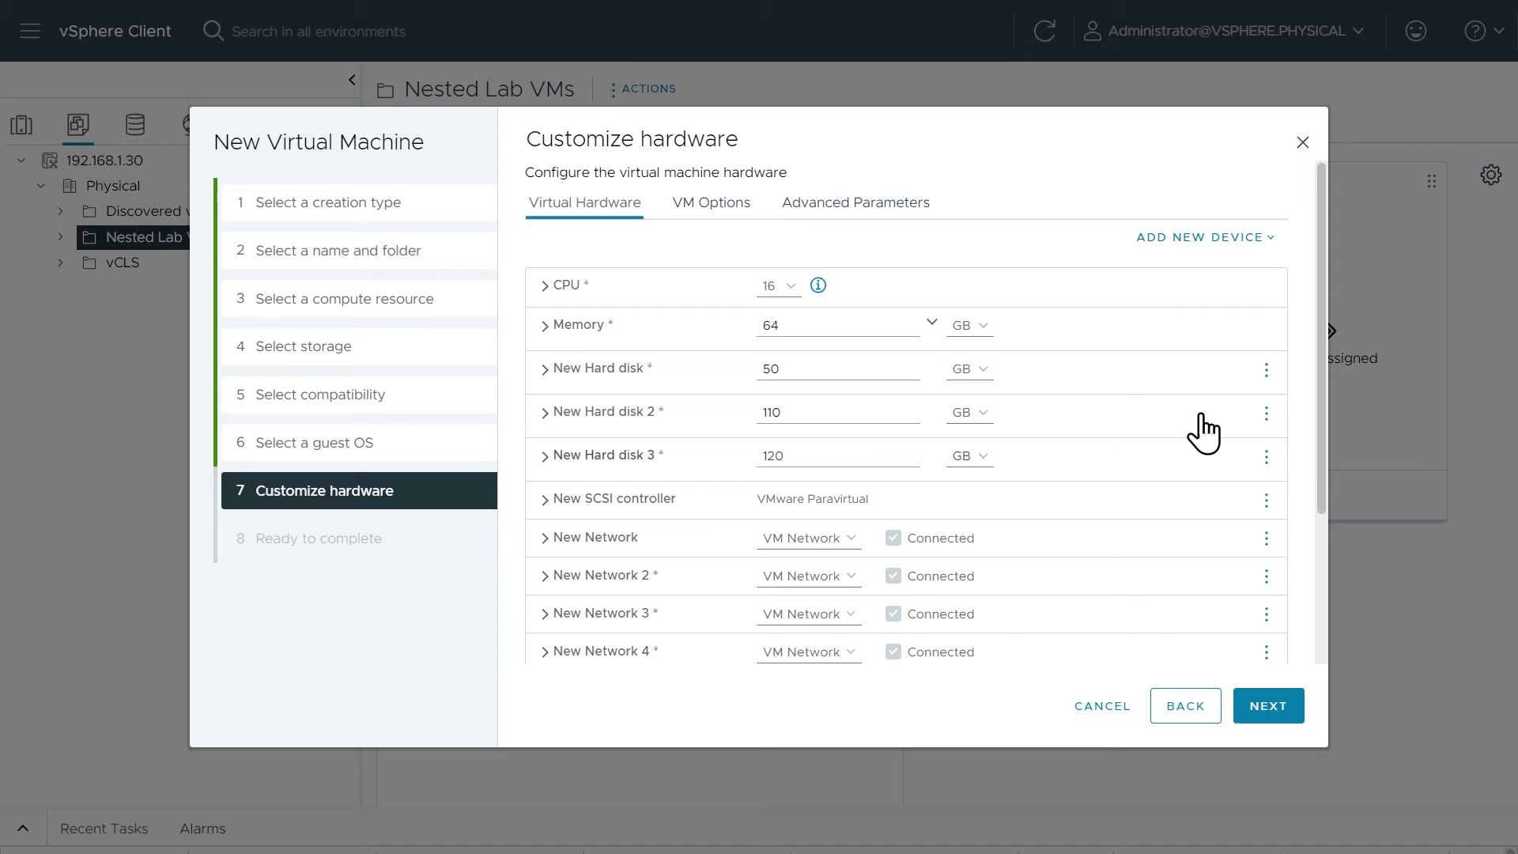
left_click(1196, 257)
left_click(1201, 781)
scroll(1006, 506, "down", 2)
scroll(1006, 506, "down", 2)
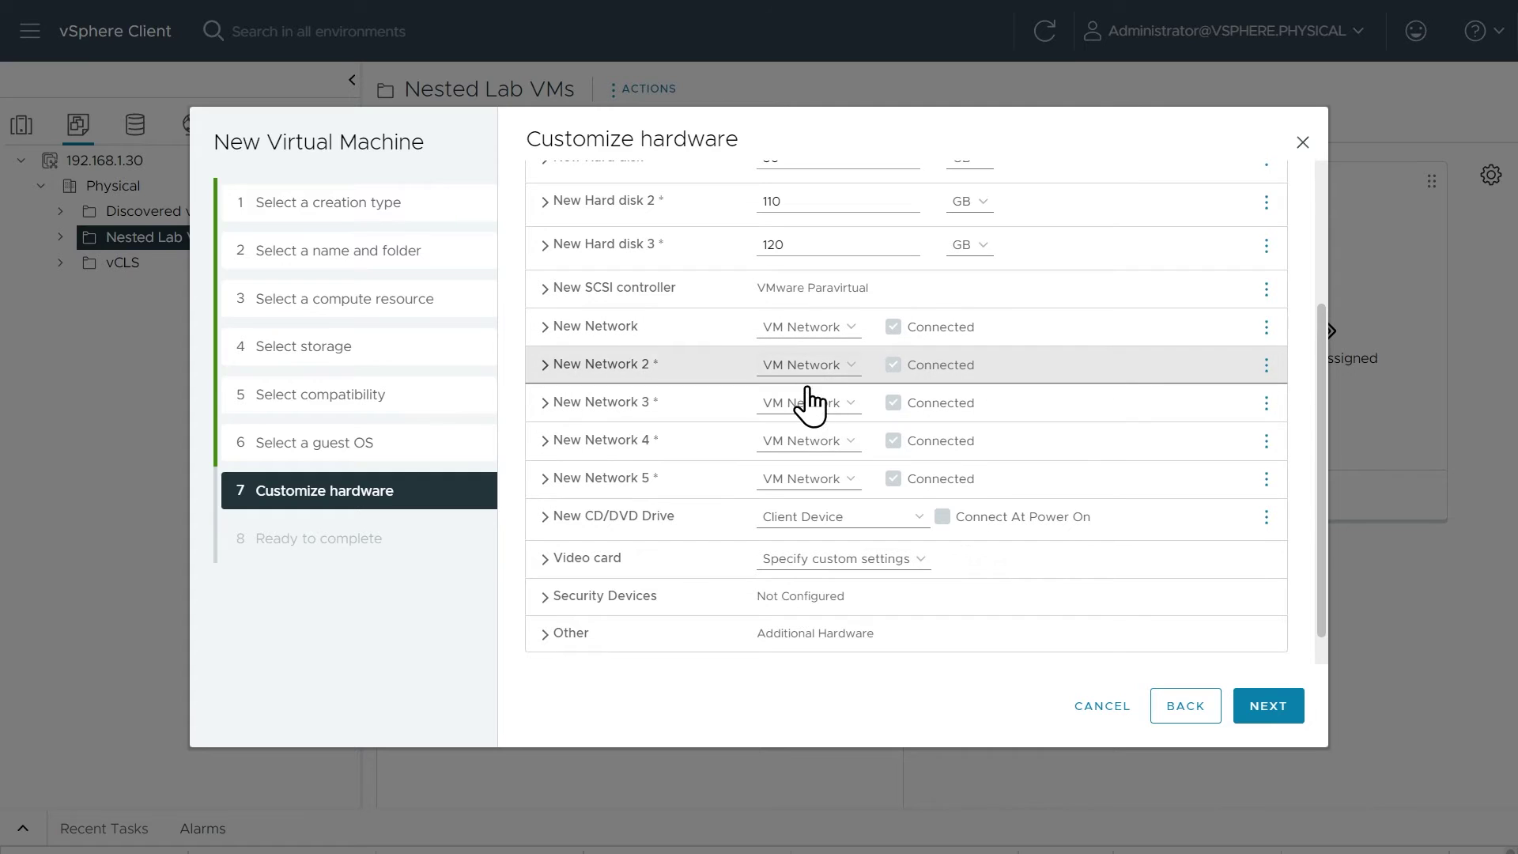
scroll(1170, 458, "up", 5)
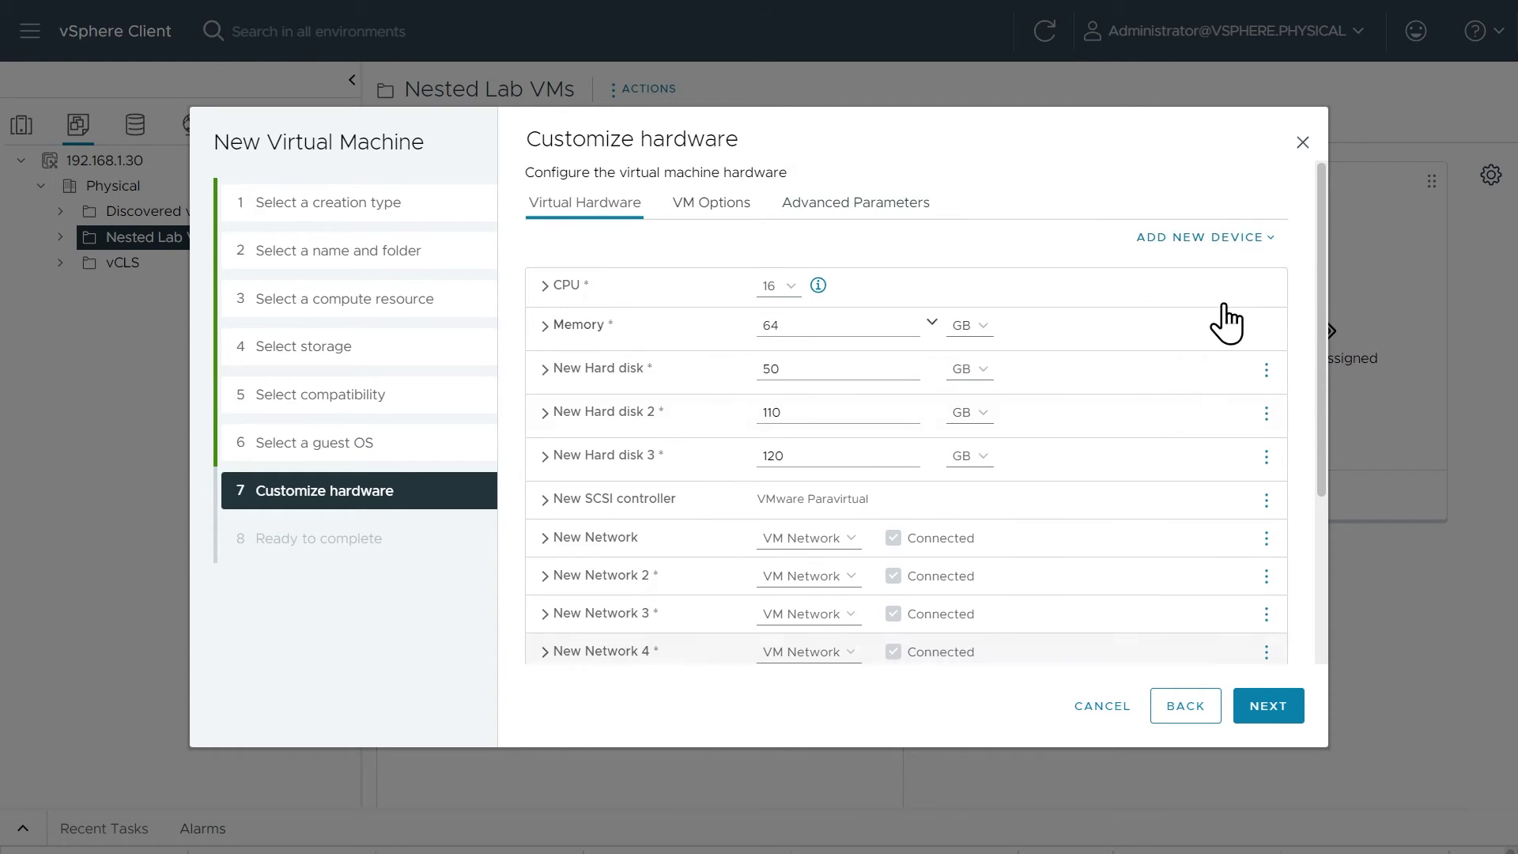
left_click(1211, 242)
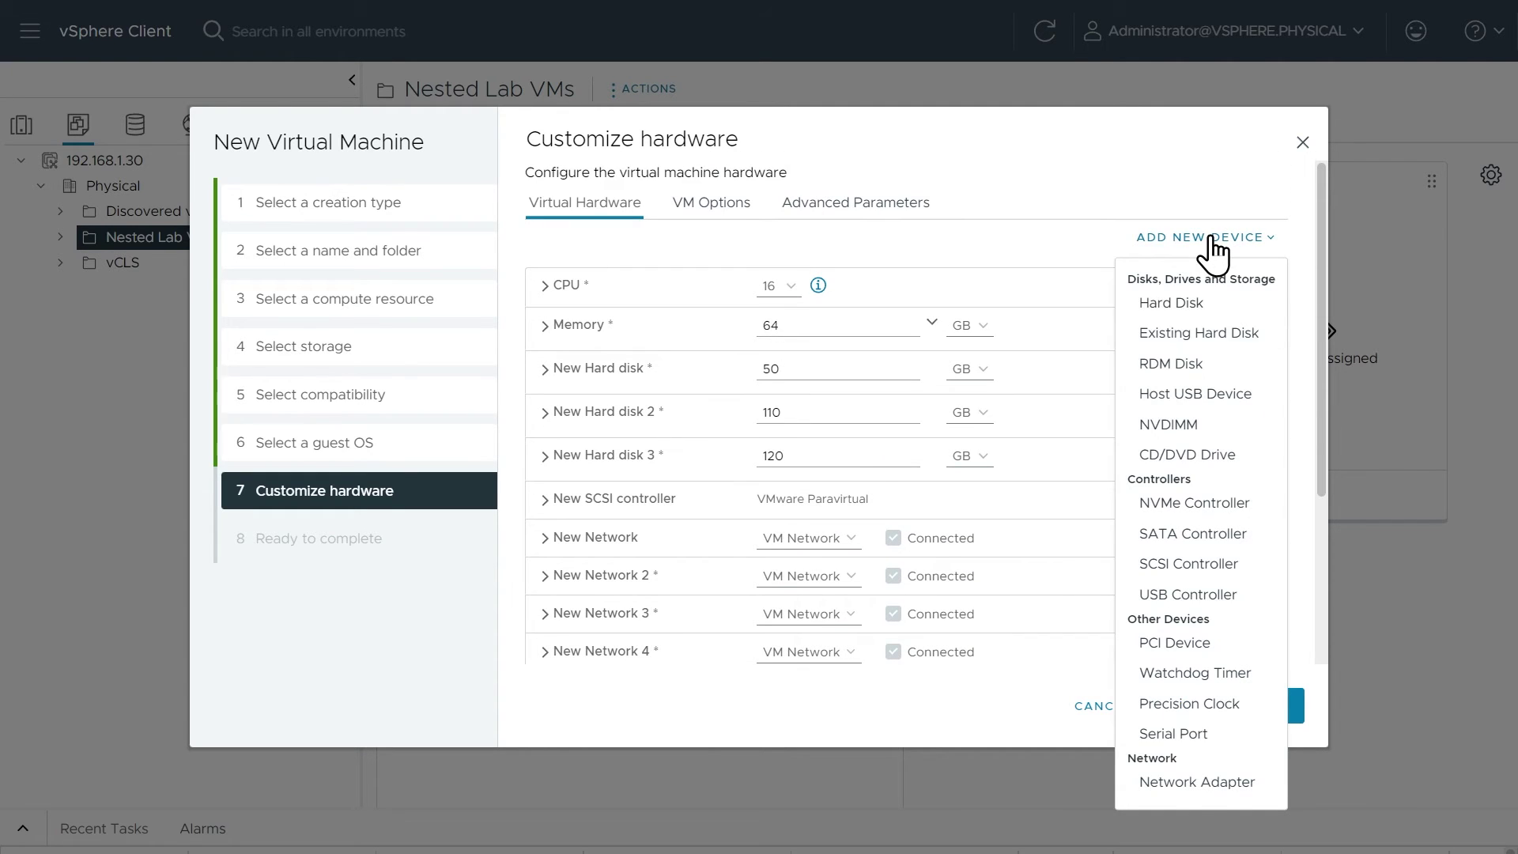
left_click(1203, 780)
scroll(998, 473, "down", 3)
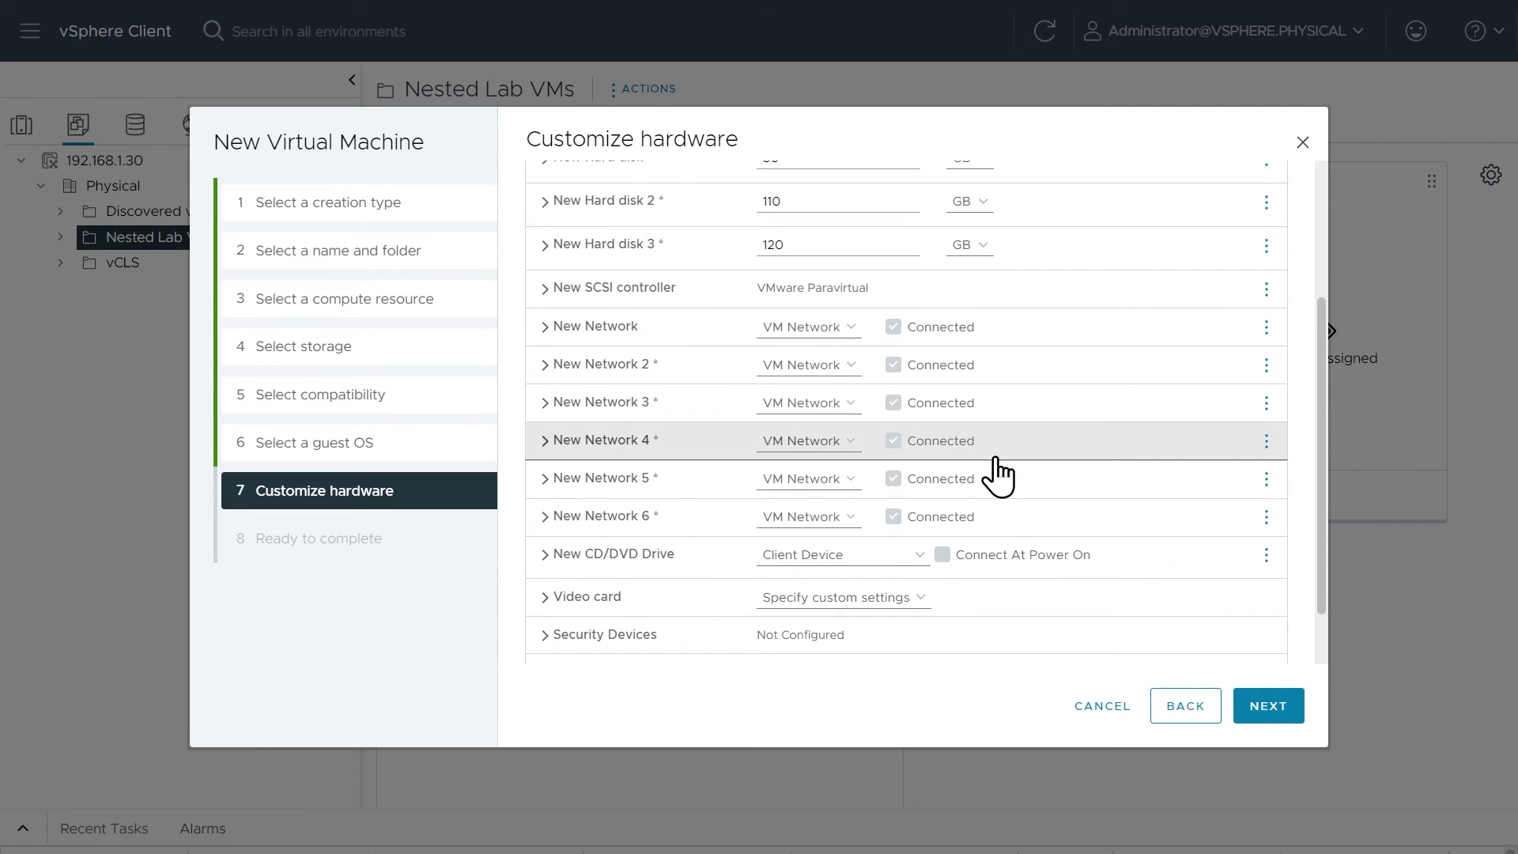
key("ctrl+minus")
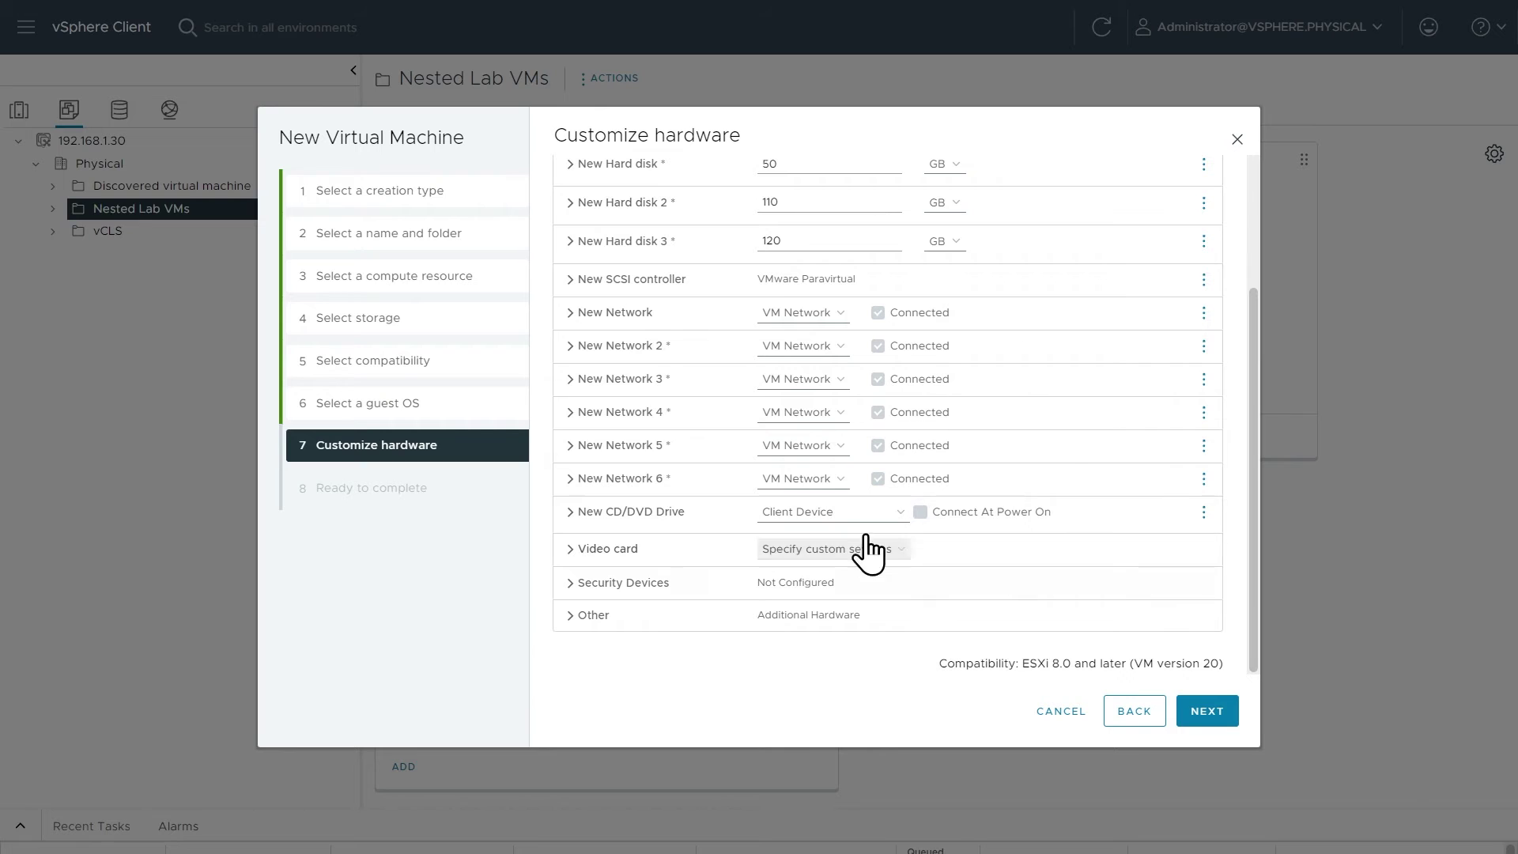
- Assign the first network adapter to port group PG-T0 and New Network 2 to PG-T1
key("ctrl+plus")
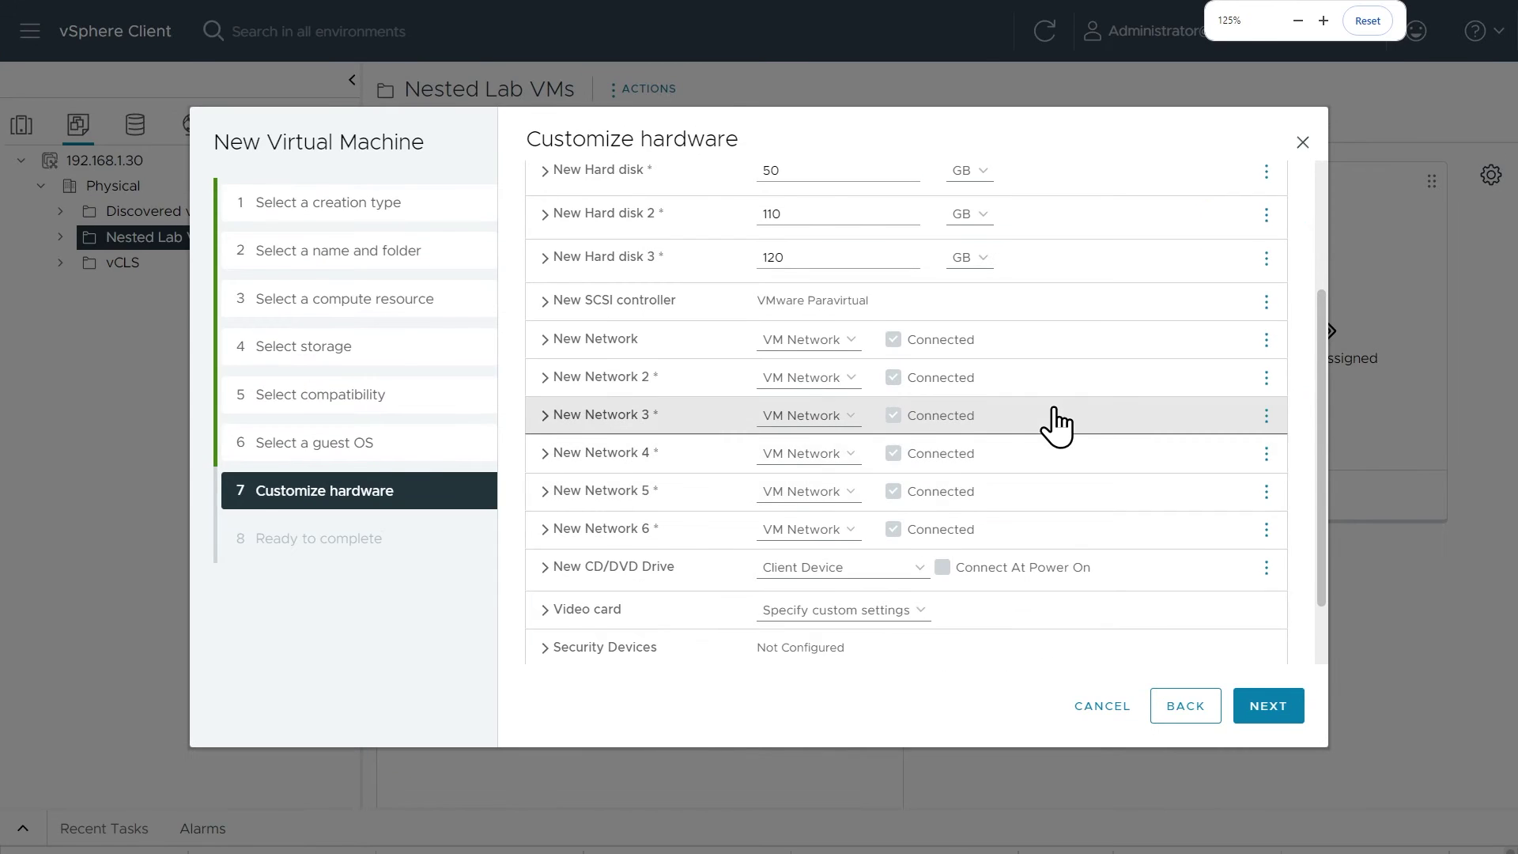
key("ctrl+plus")
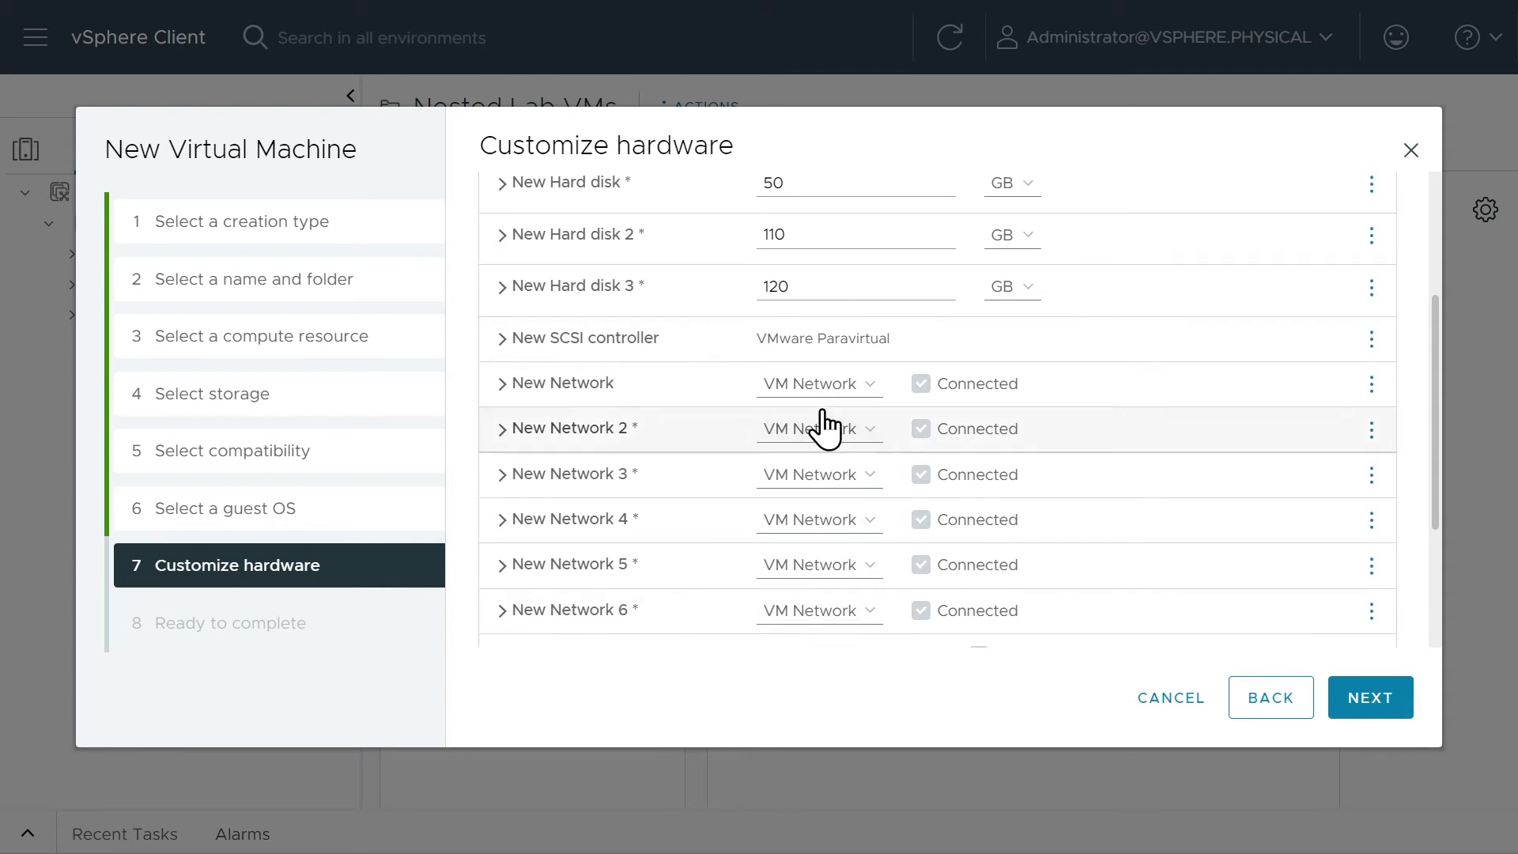
left_click(870, 385)
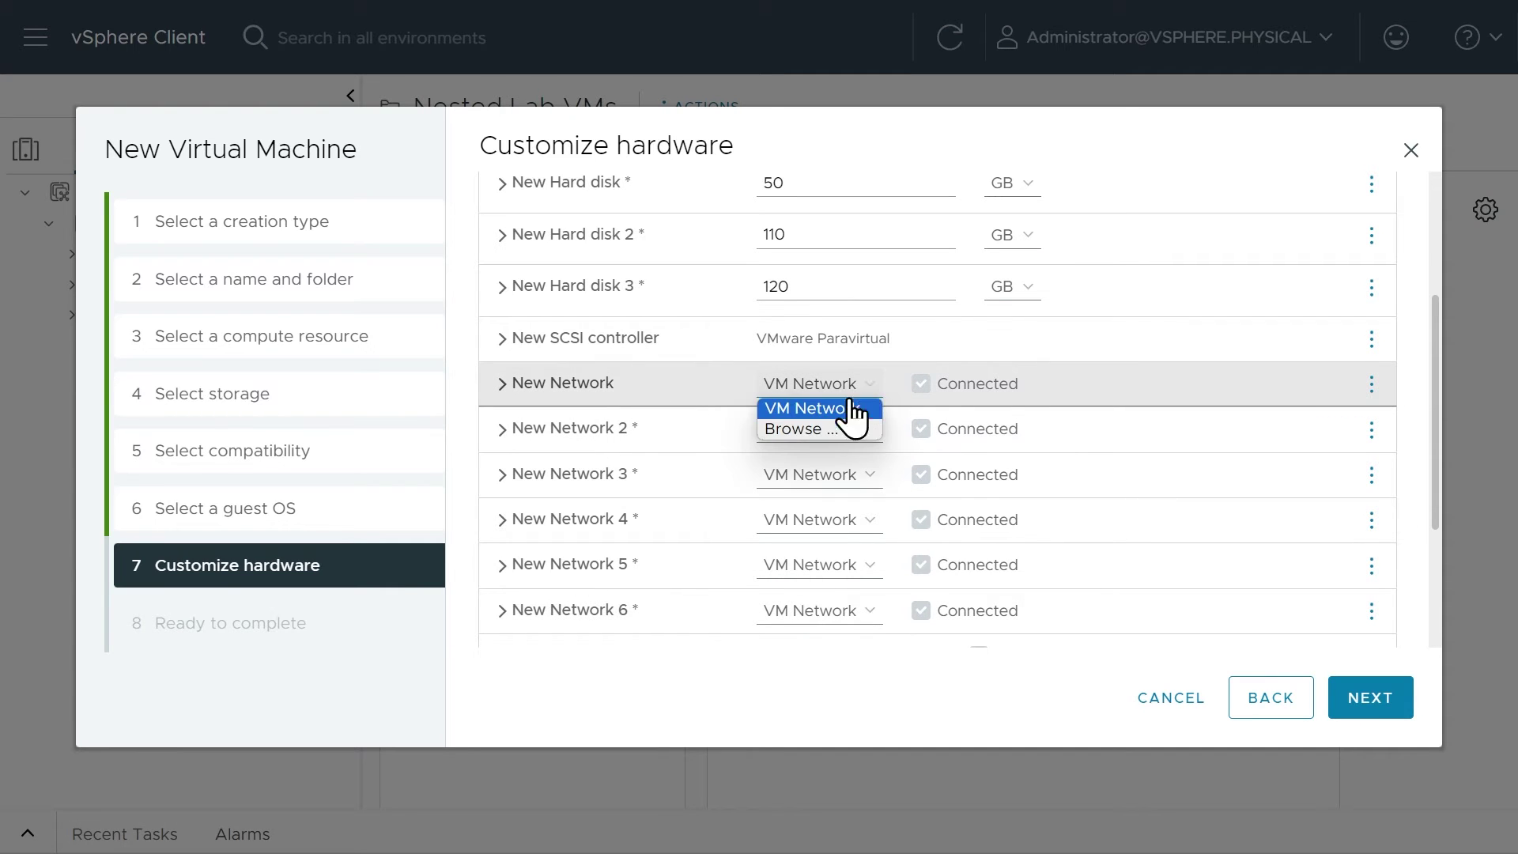
left_click(823, 430)
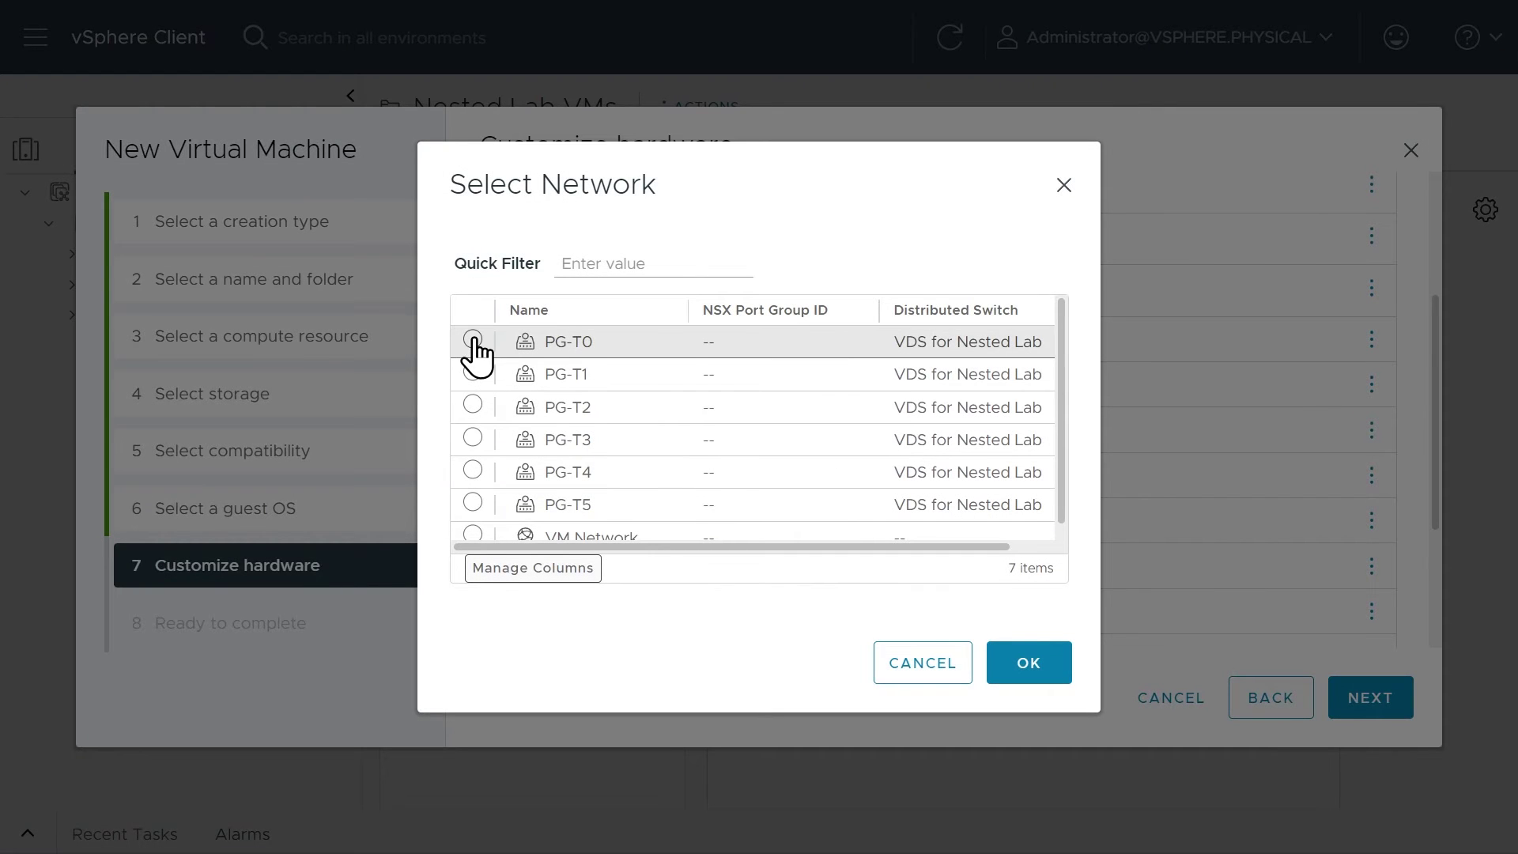
left_click(472, 340)
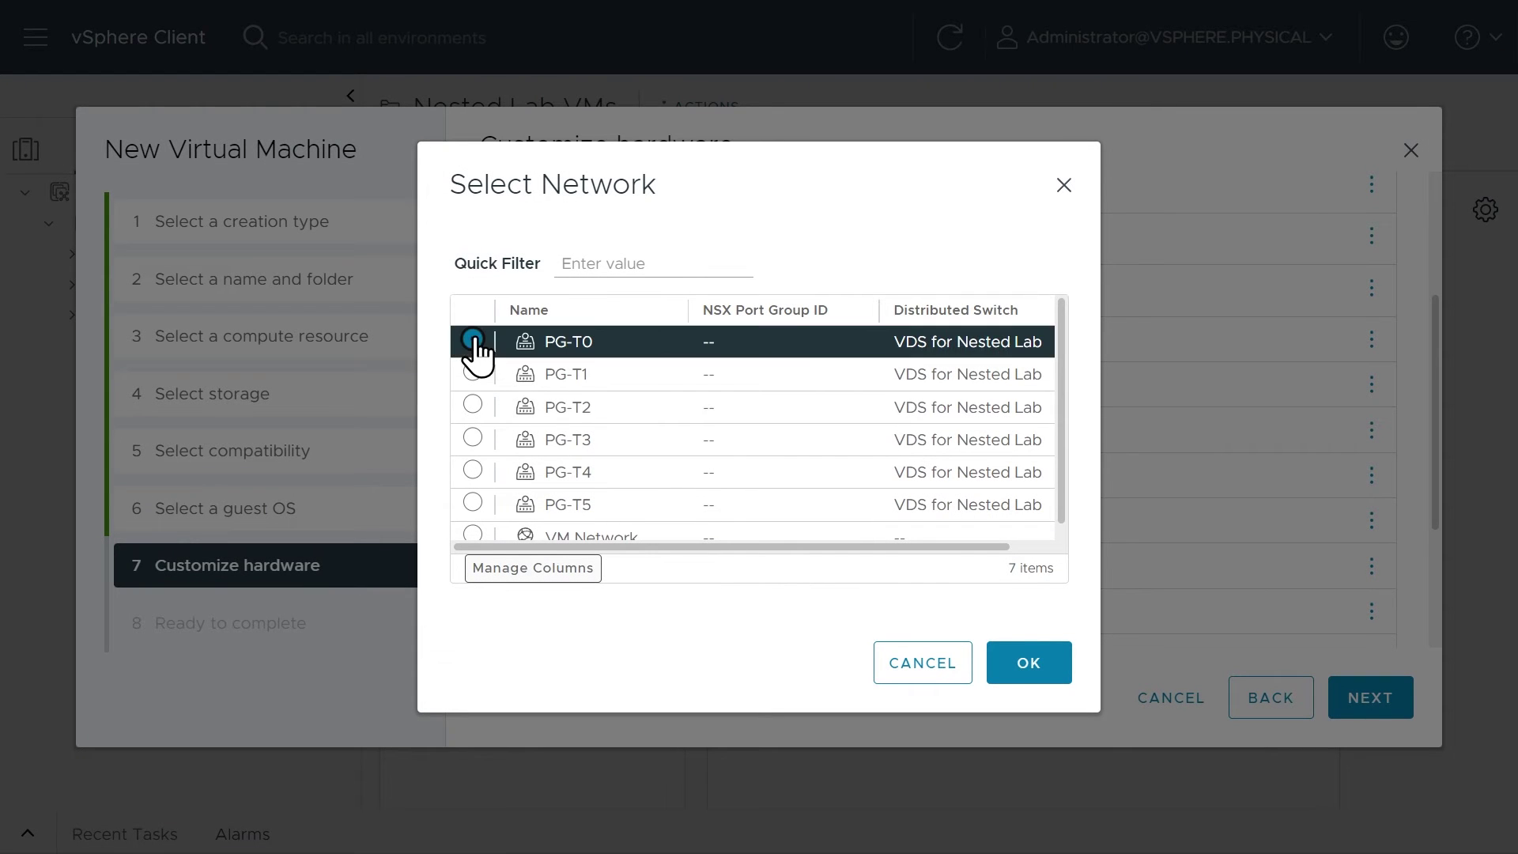
left_click(1028, 664)
left_click(869, 431)
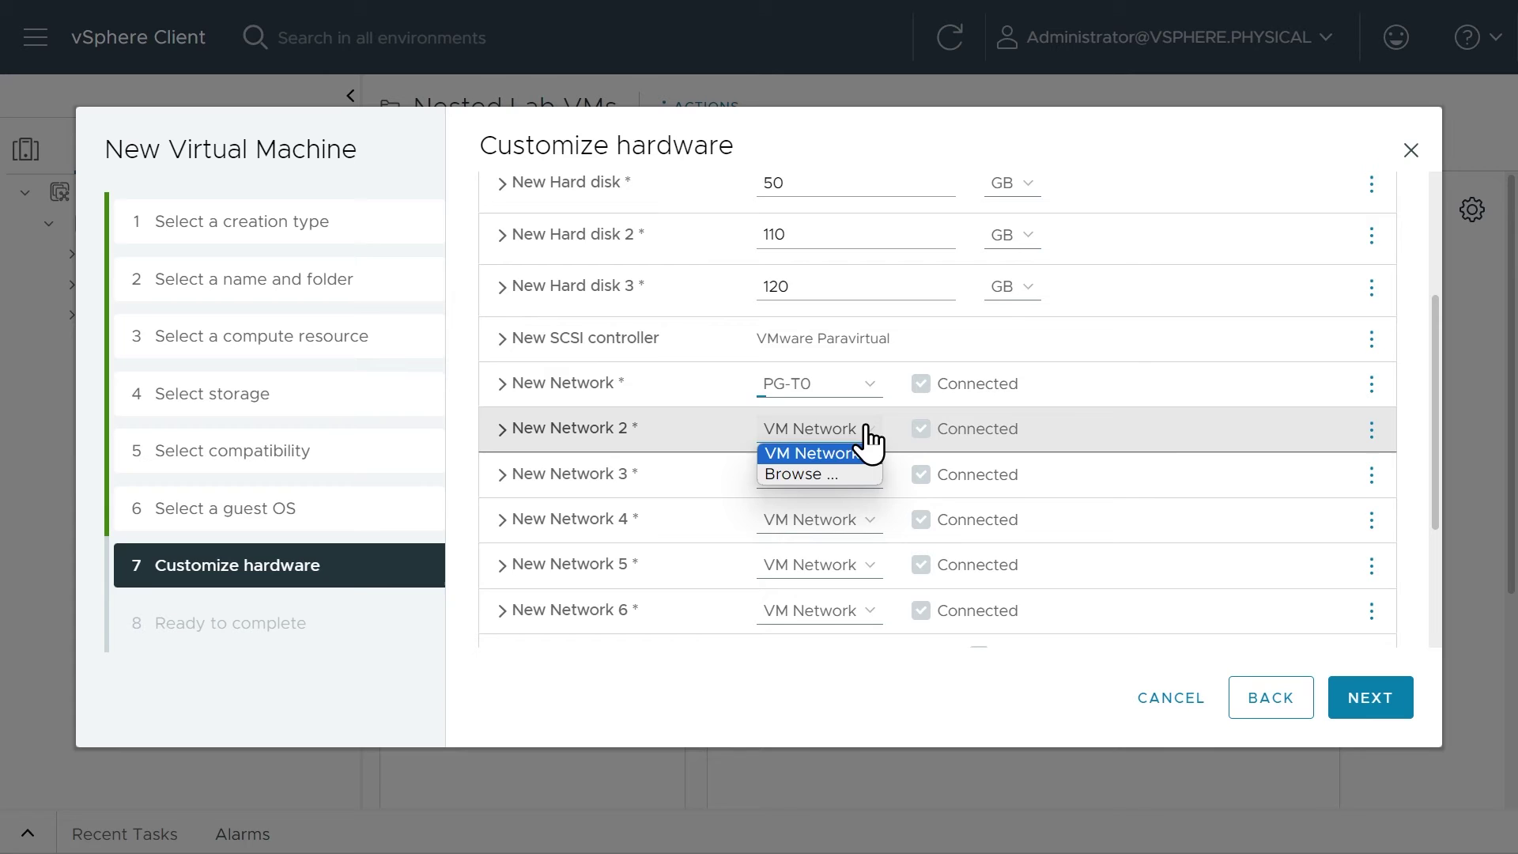
left_click(822, 475)
left_click(473, 373)
left_click(1030, 661)
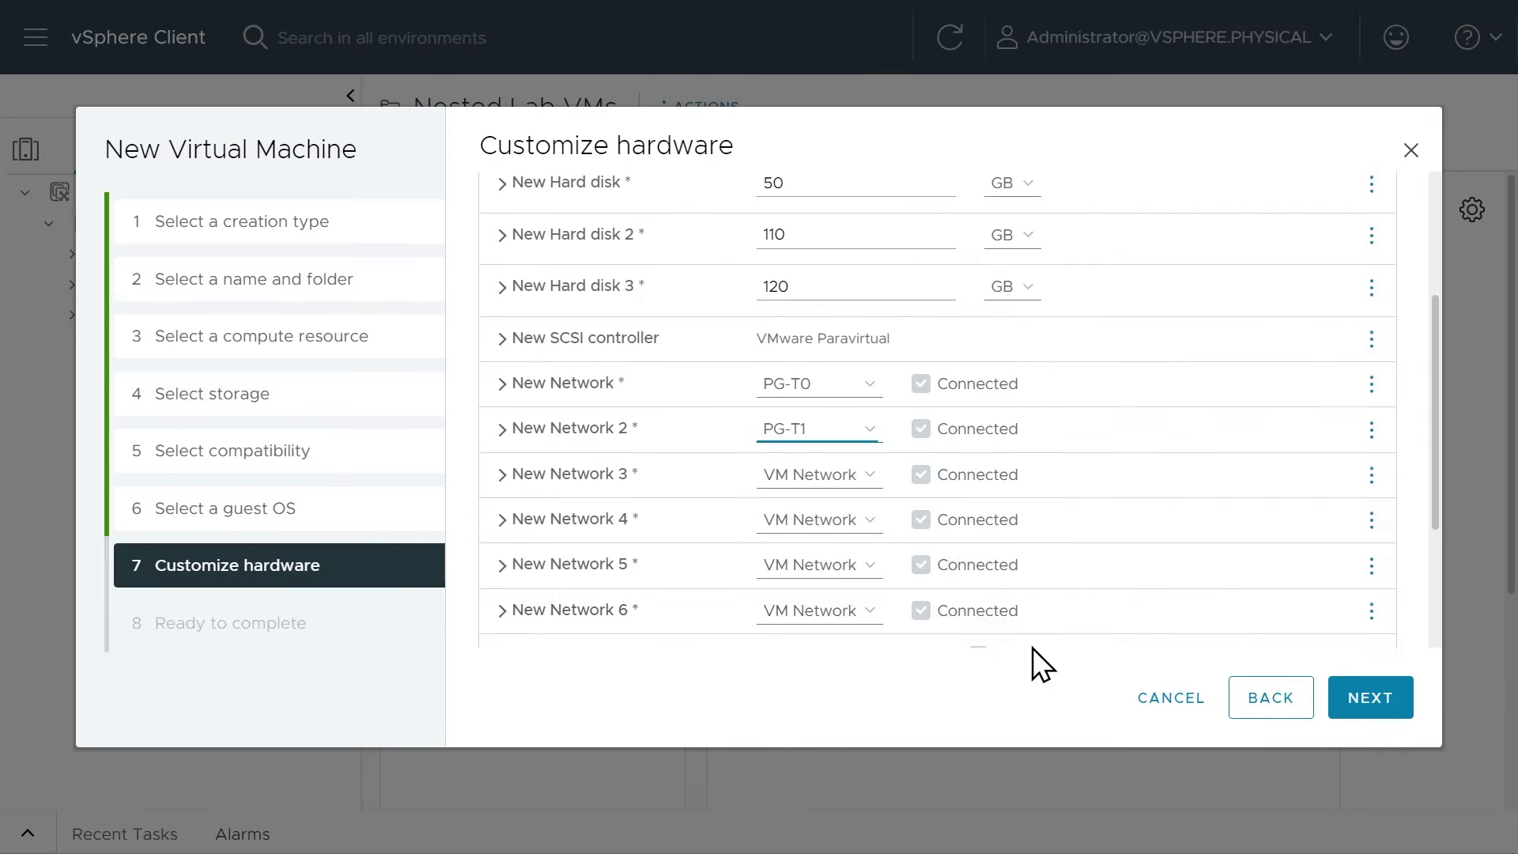
- Assign New Network 3 to port group PG-T2 and New Network 4 to PG-T3
left_click(854, 475)
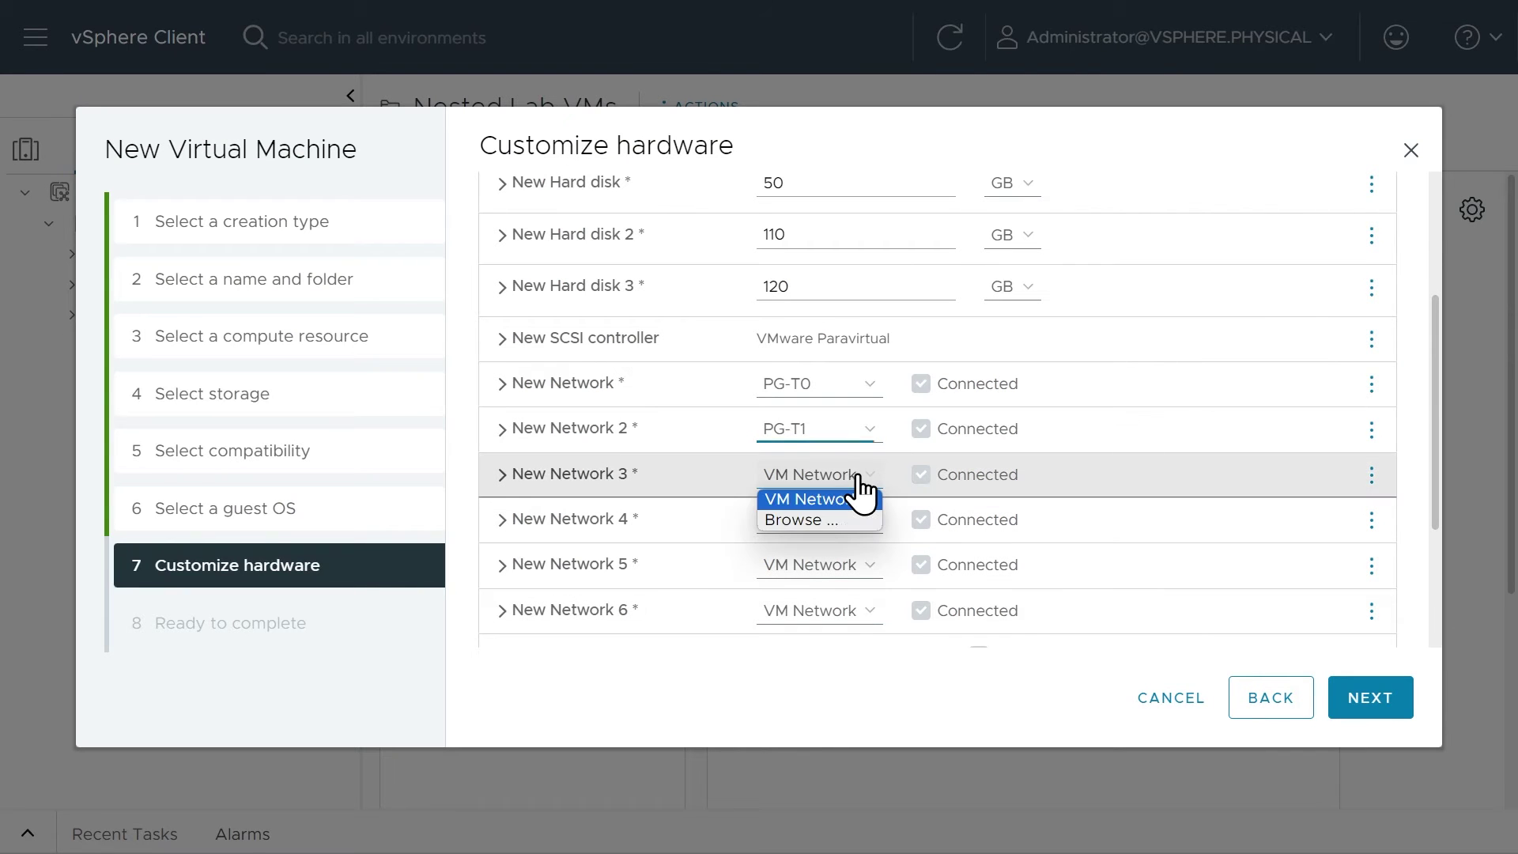
left_click(823, 522)
left_click(472, 405)
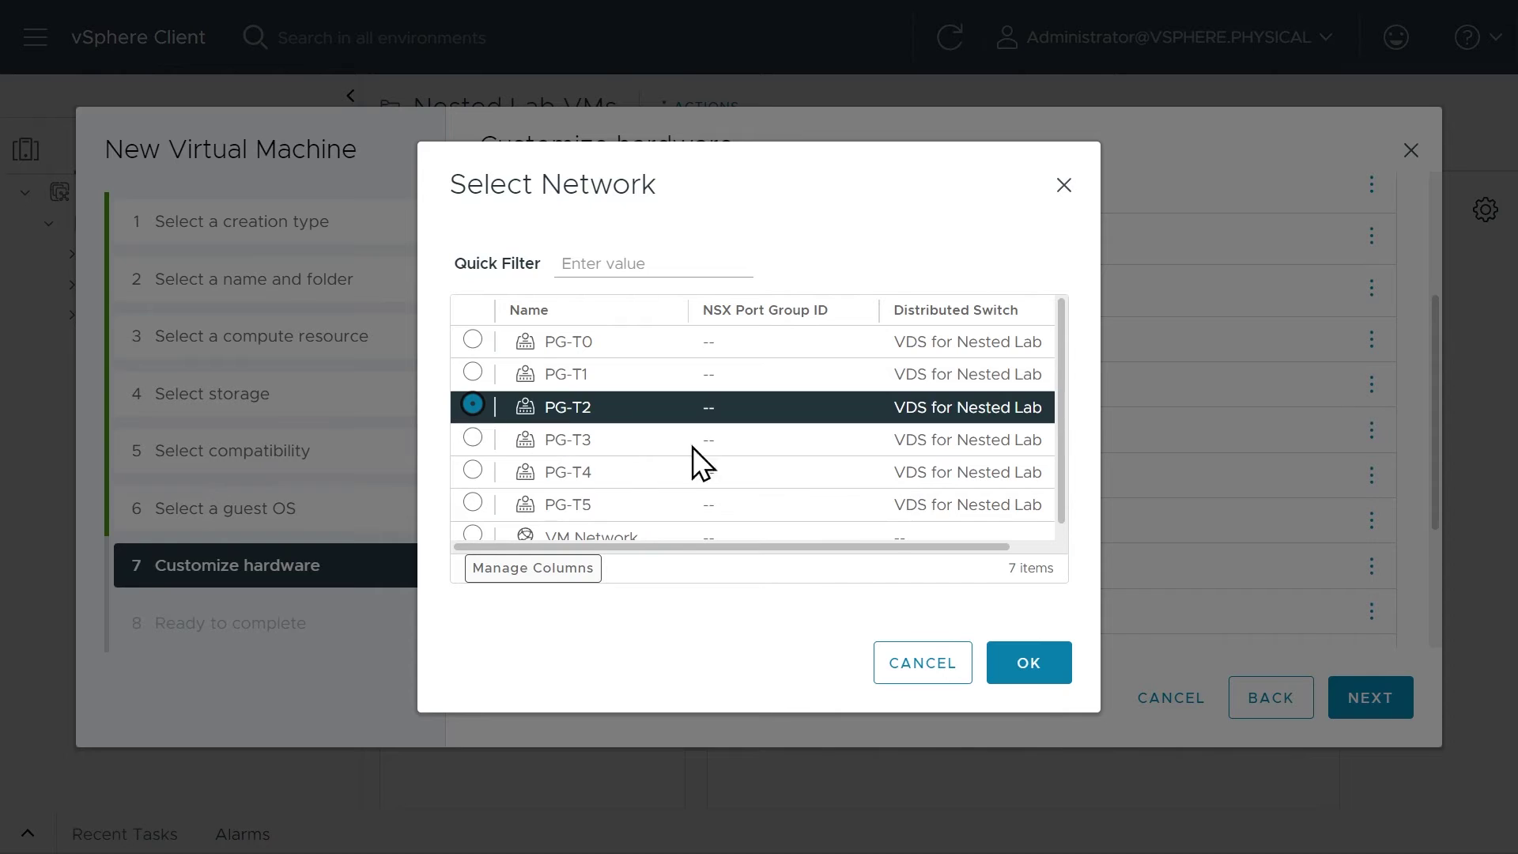
left_click(1030, 680)
left_click(871, 522)
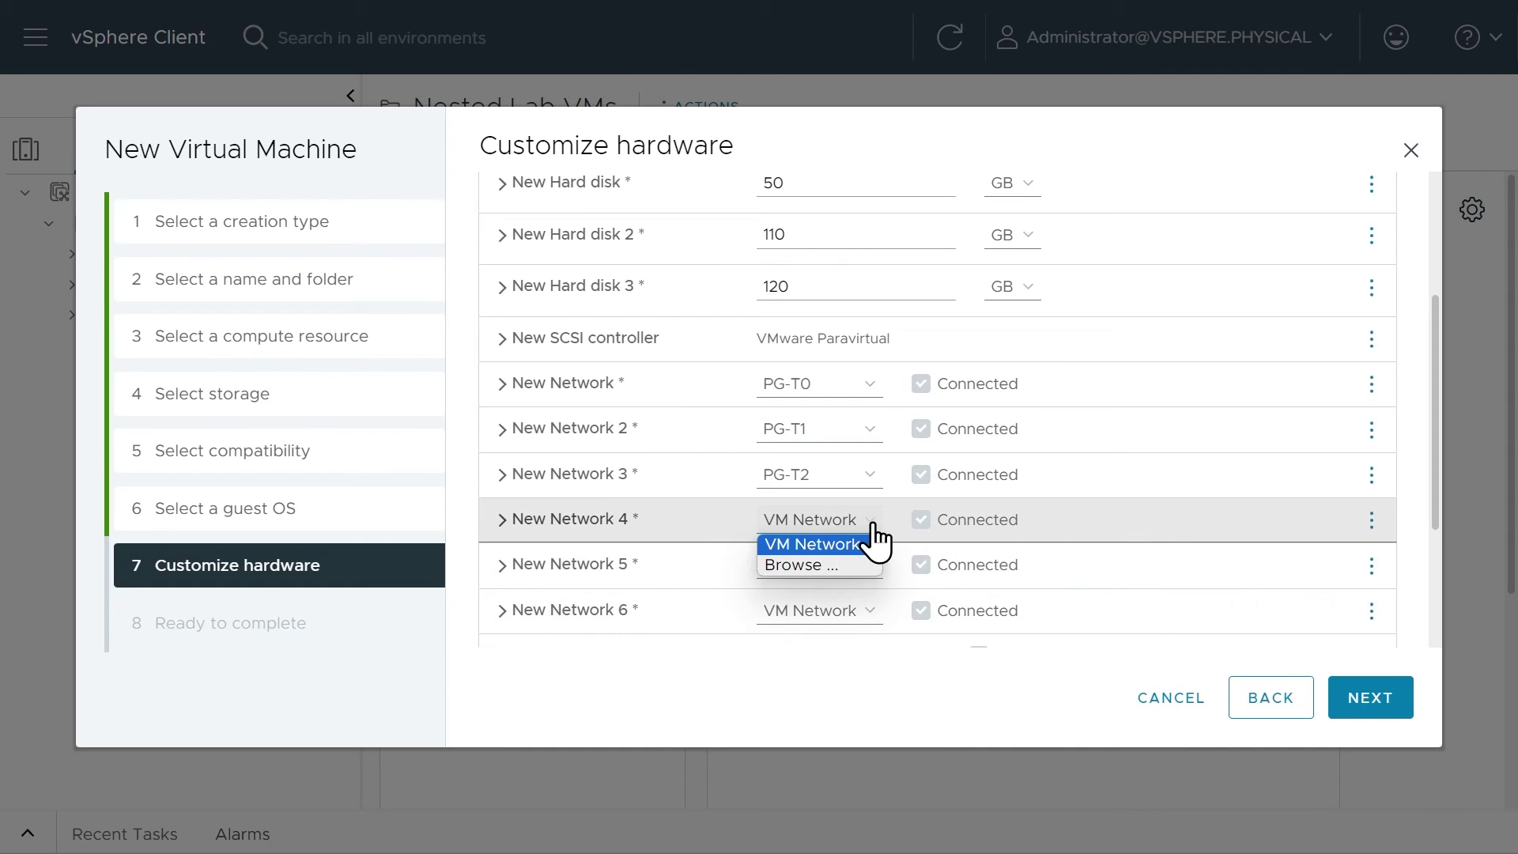
left_click(832, 564)
left_click(473, 438)
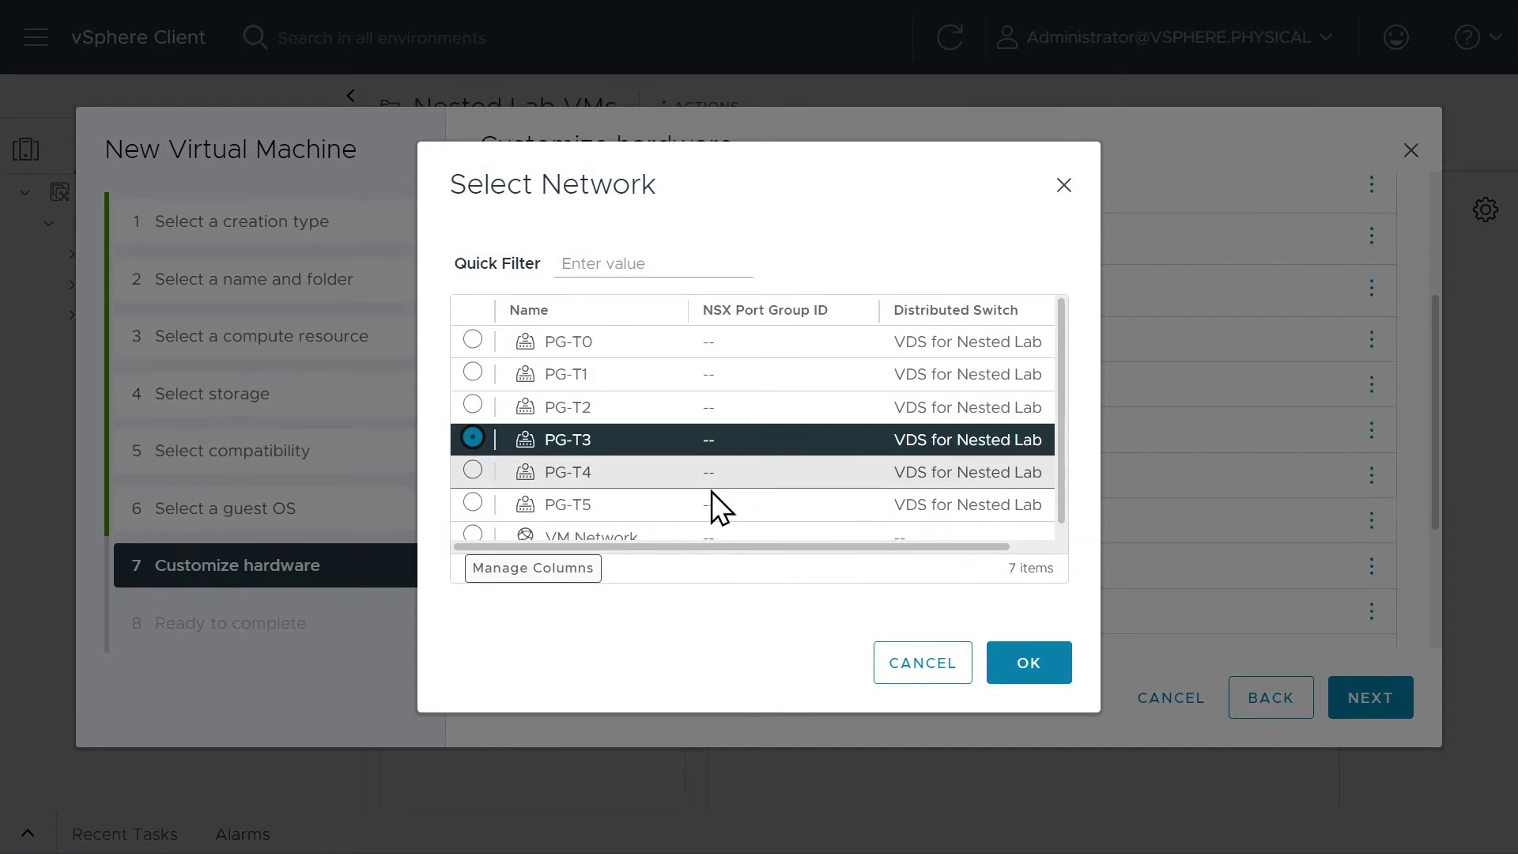
left_click(1031, 663)
- Assign New Network 5 to port group PG-T4 and New Network 6 to PG-T5
left_click(826, 564)
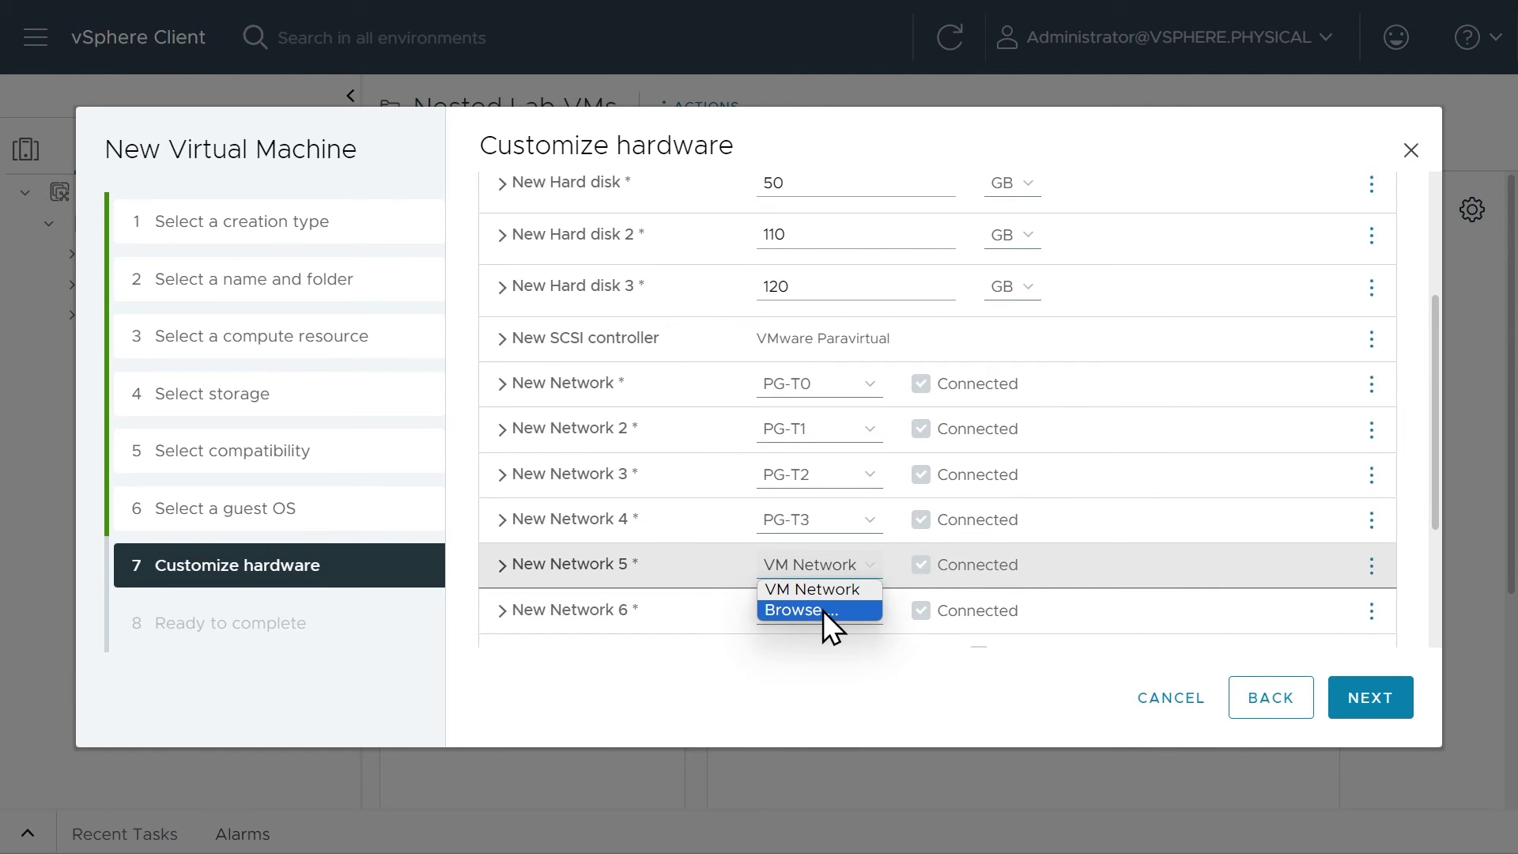
left_click(824, 611)
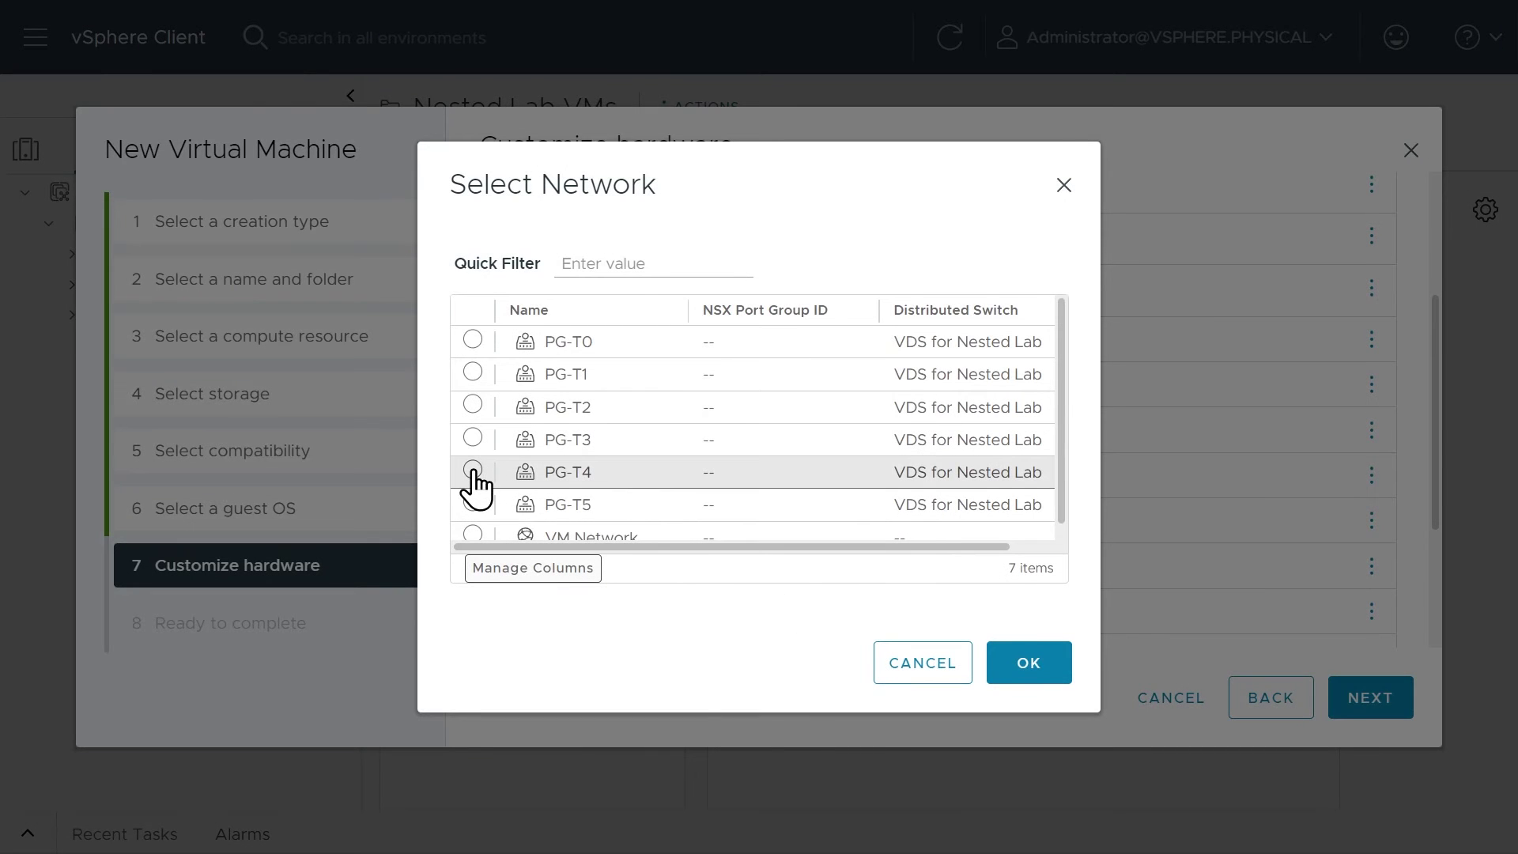
left_click(472, 471)
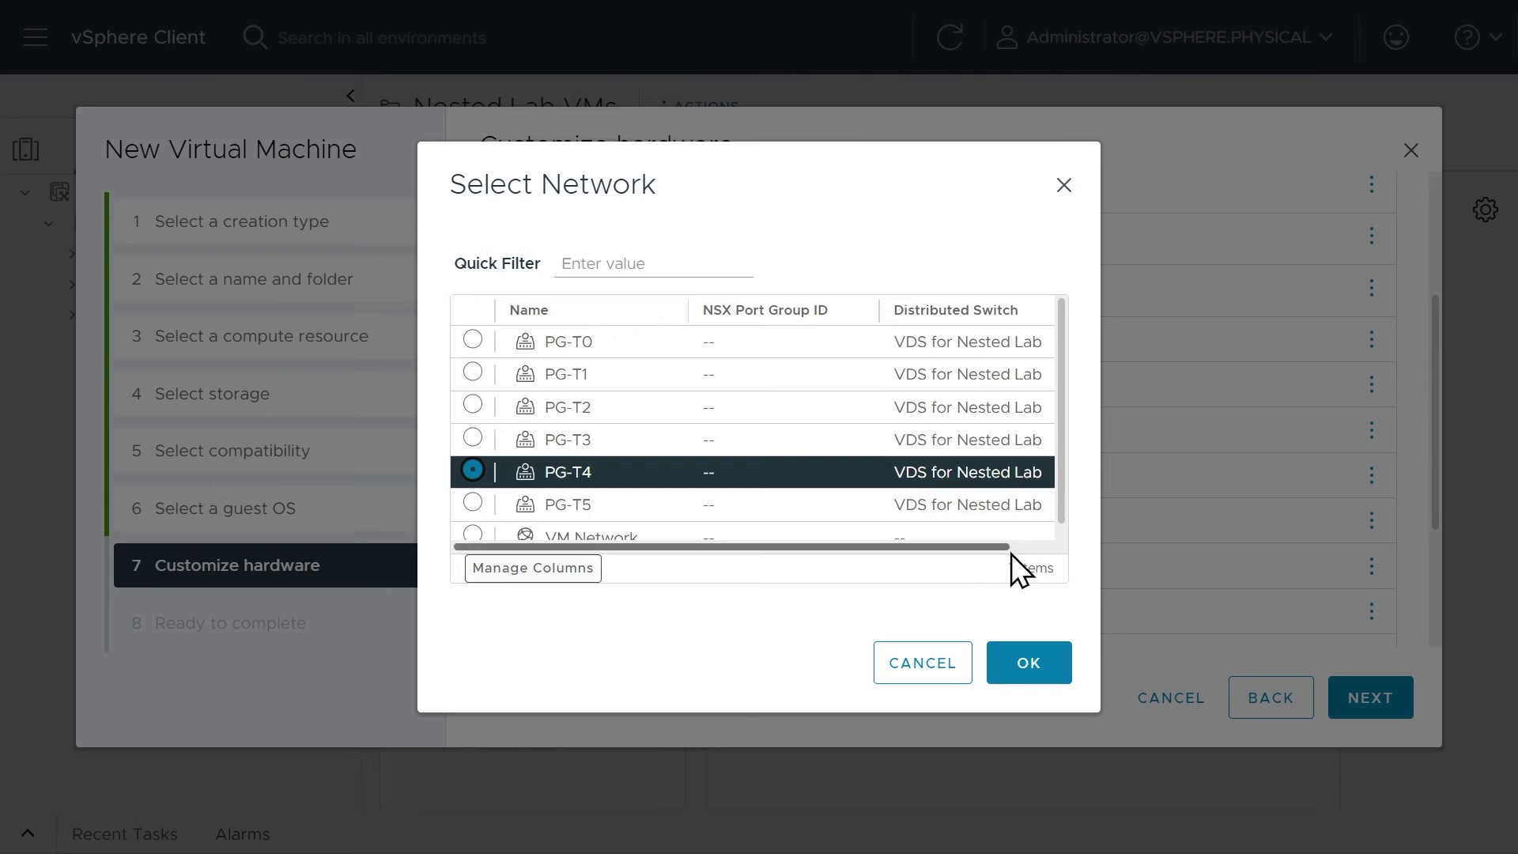
left_click(1028, 662)
scroll(850, 537, "down", 3)
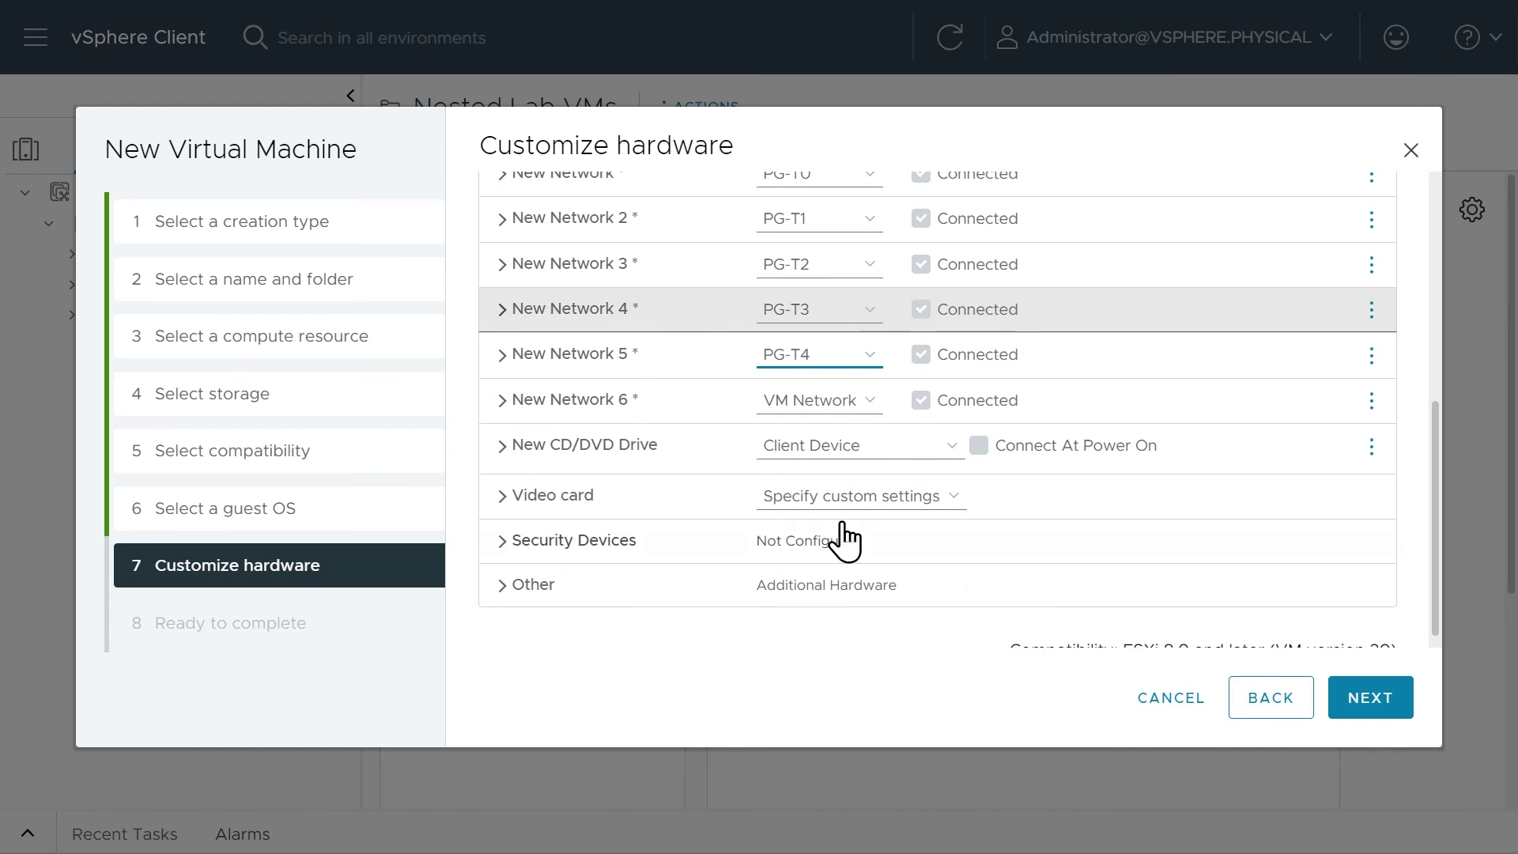
left_click(830, 419)
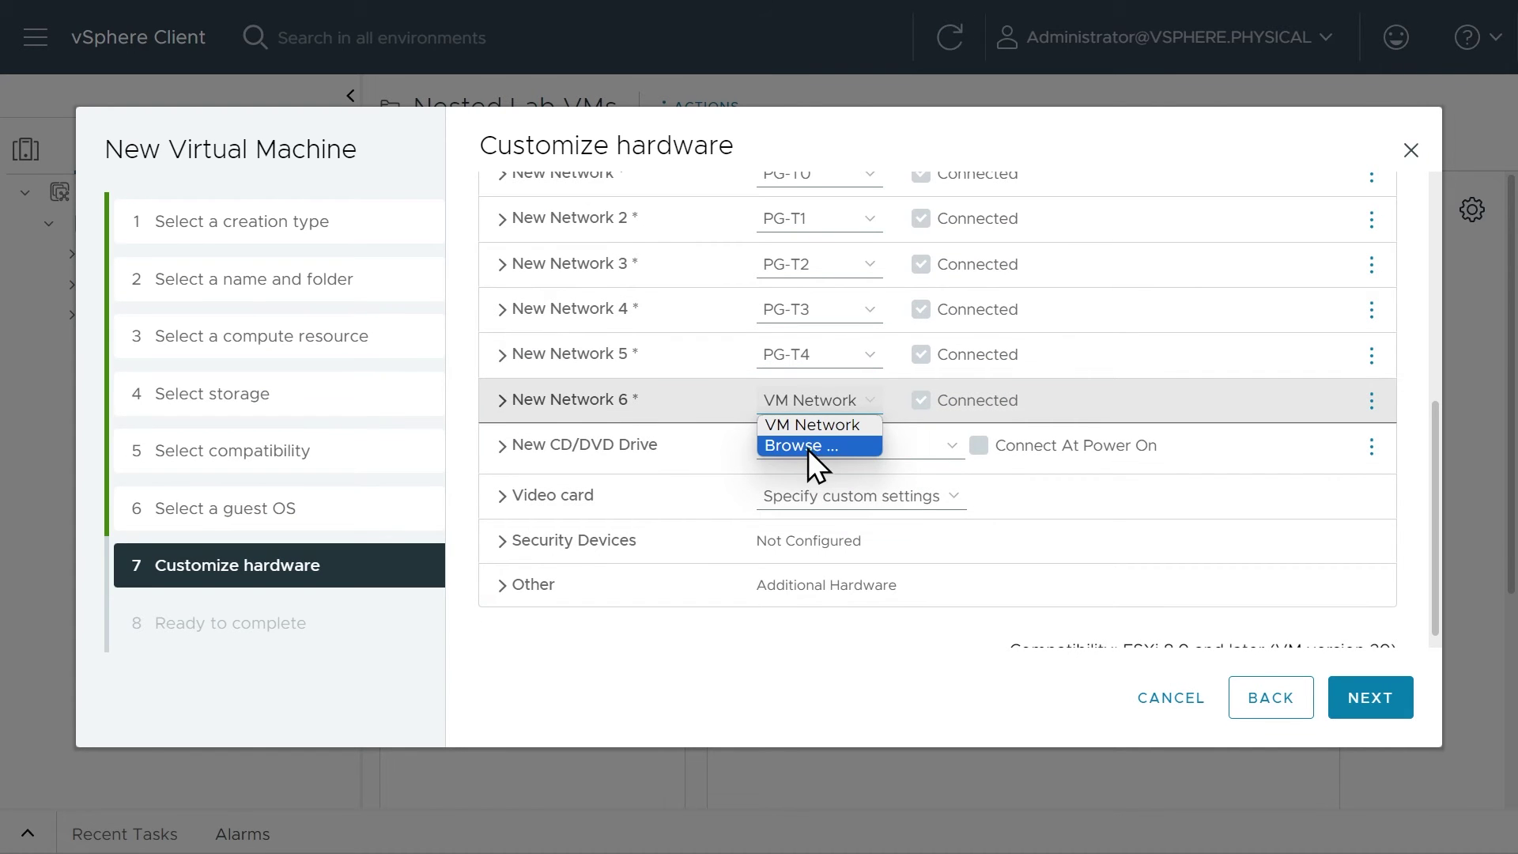
left_click(808, 447)
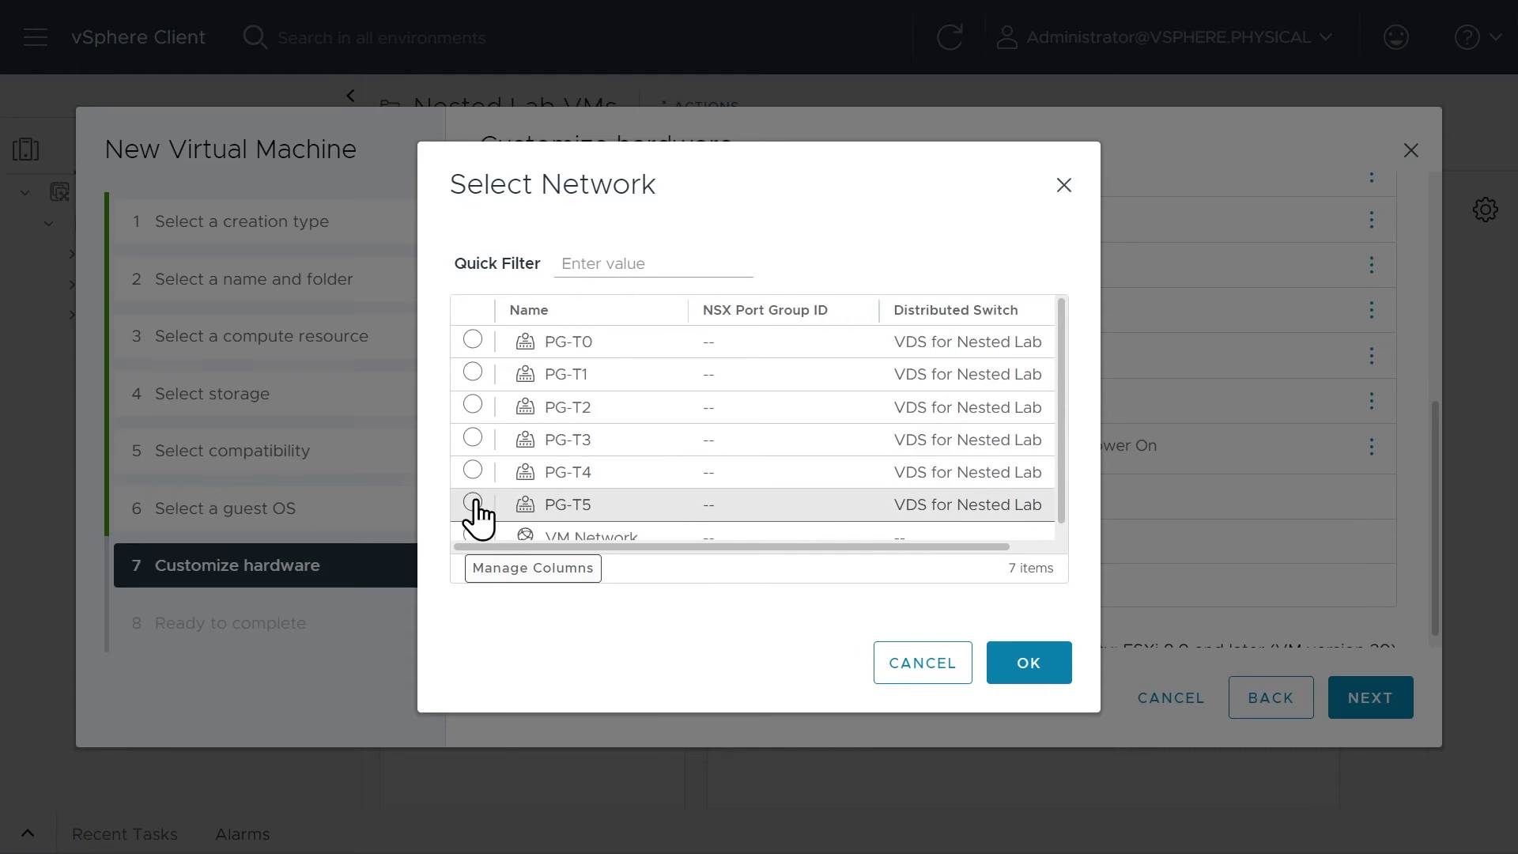
left_click(473, 505)
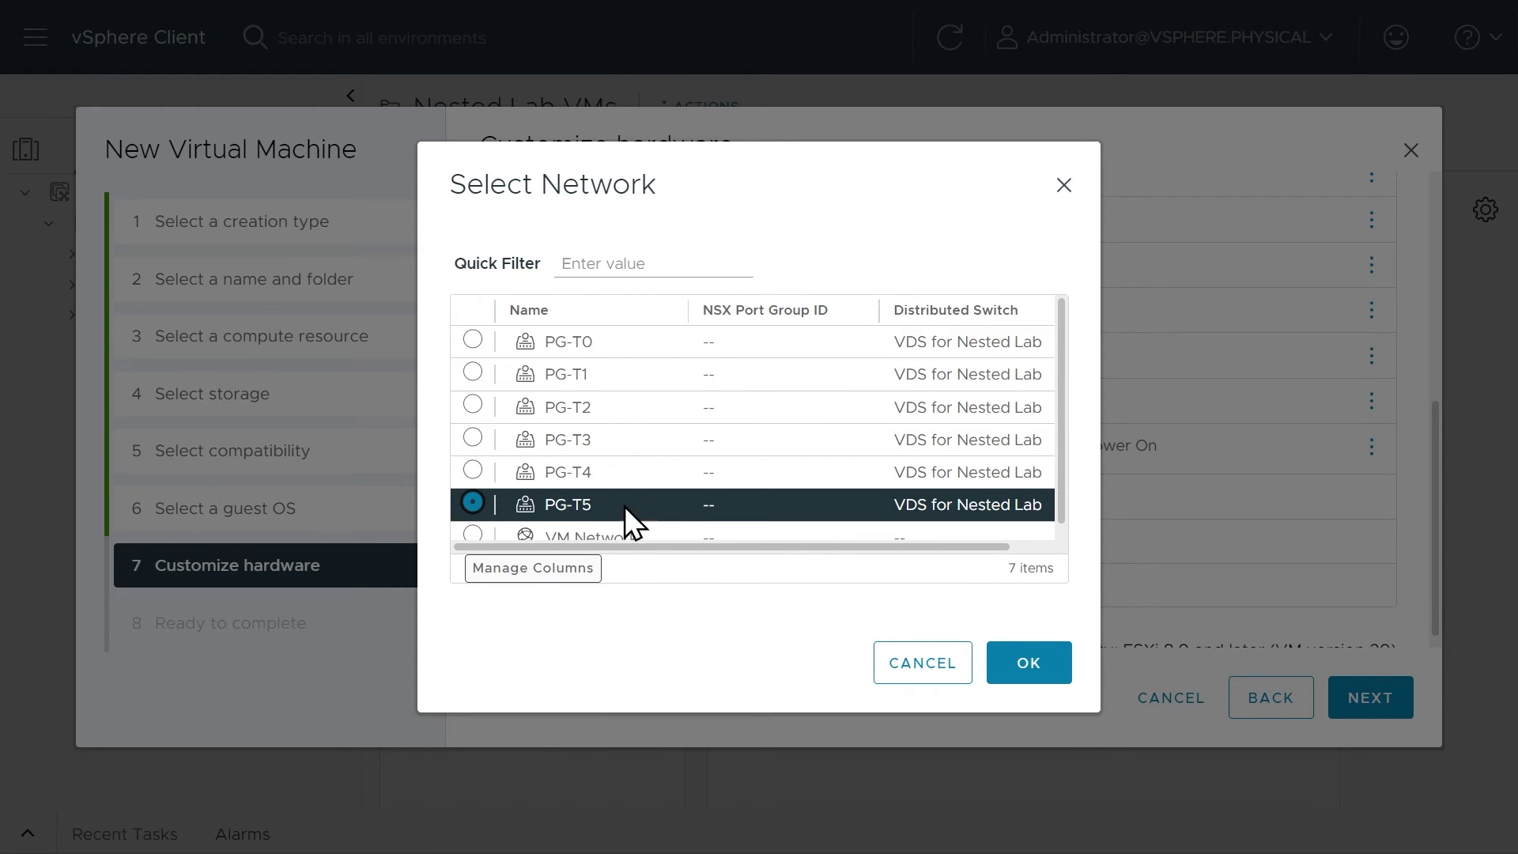
left_click(1030, 664)
- Review the detailed settings of the CPU and all three hard disks, including hardware virtualization and disk provisioning
scroll(1043, 602, "up", 10)
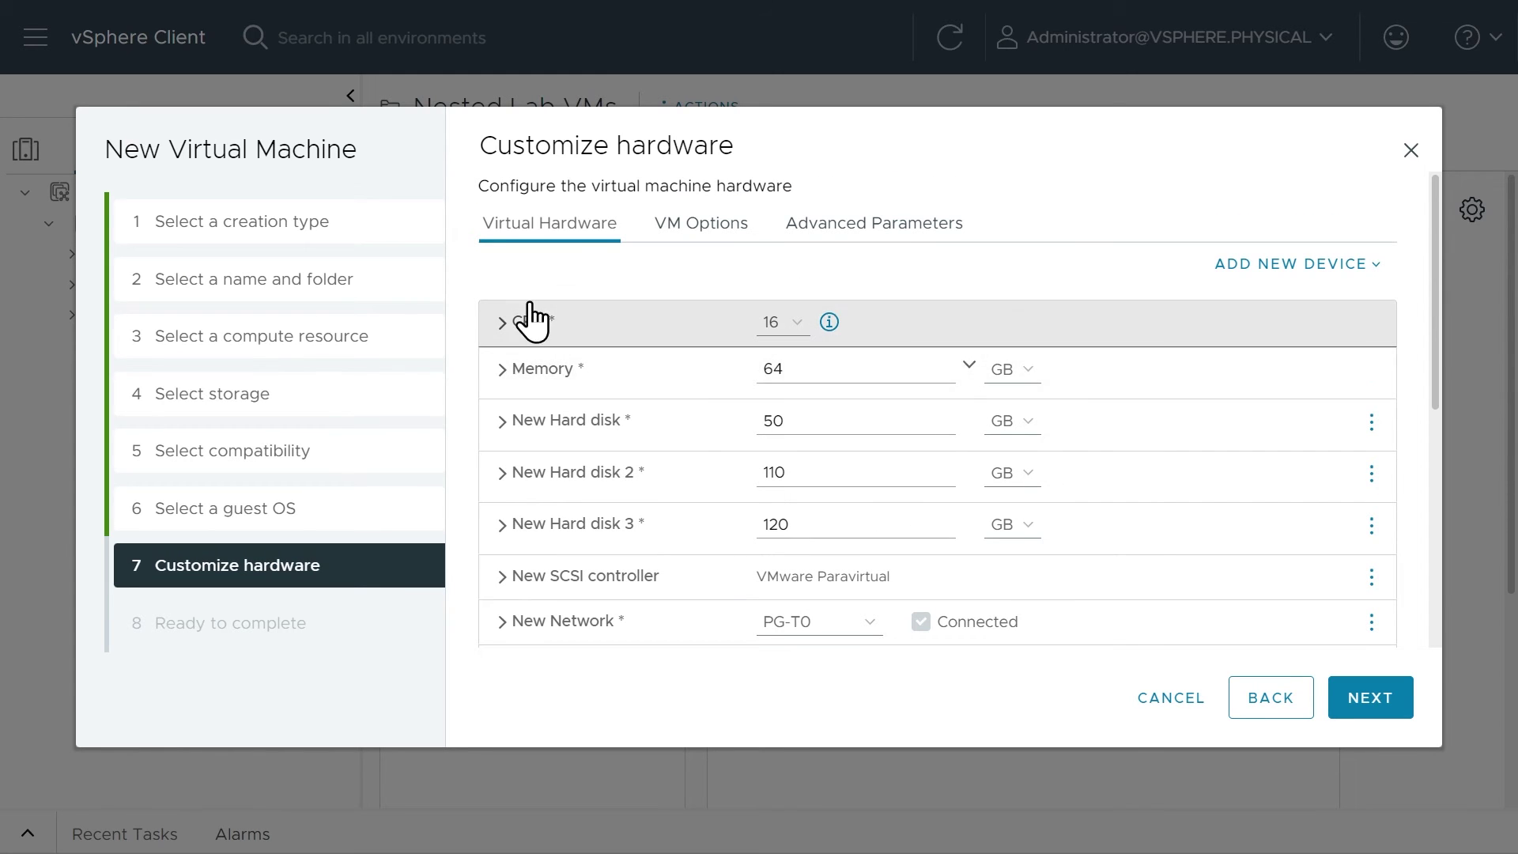
left_click(504, 324)
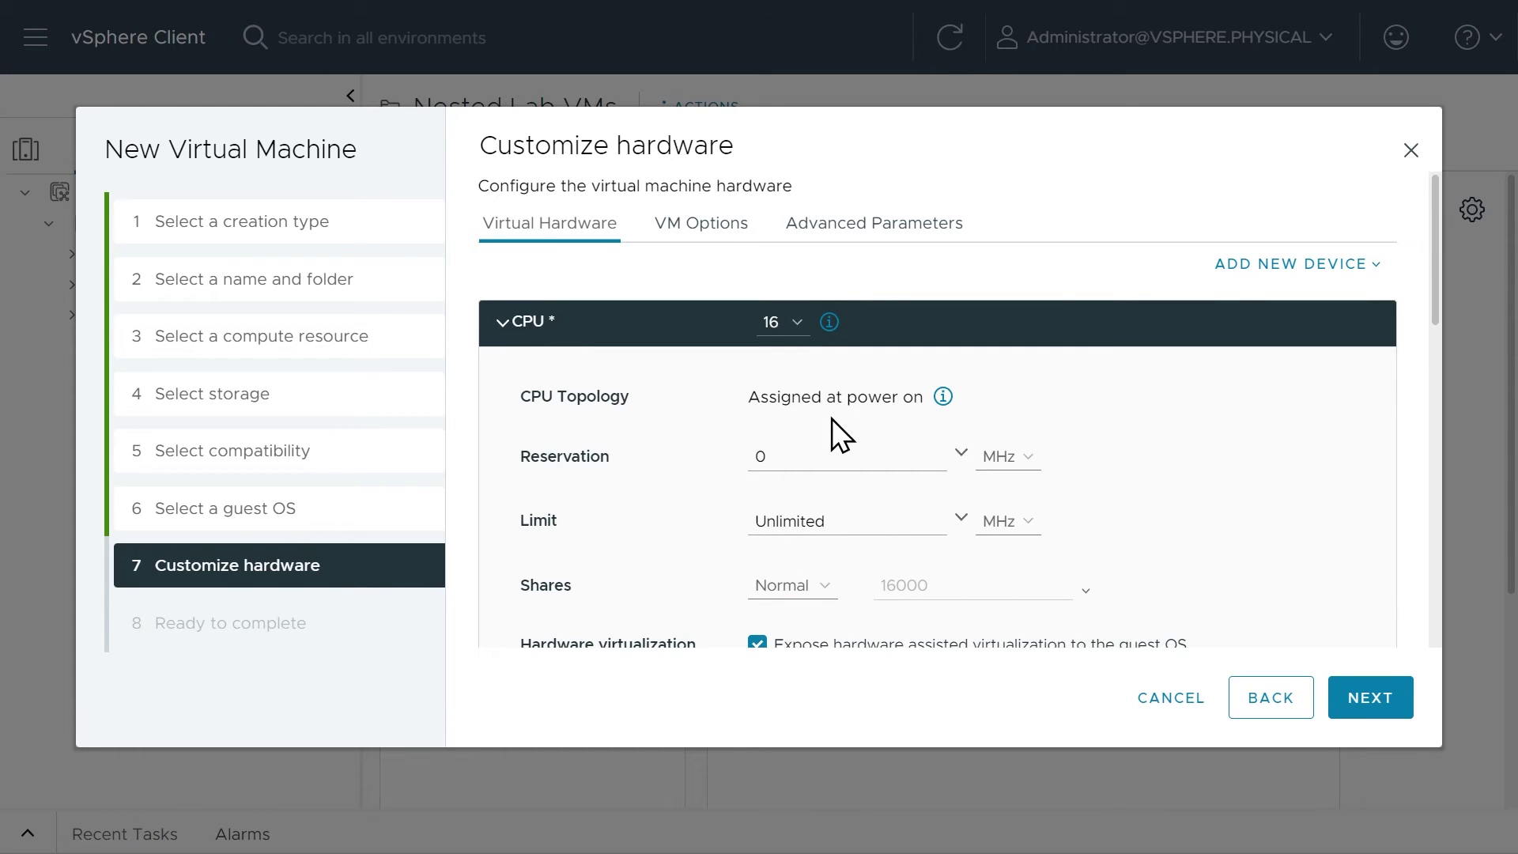
scroll(684, 495, "down", 3)
scroll(691, 463, "up", 3)
left_click(504, 324)
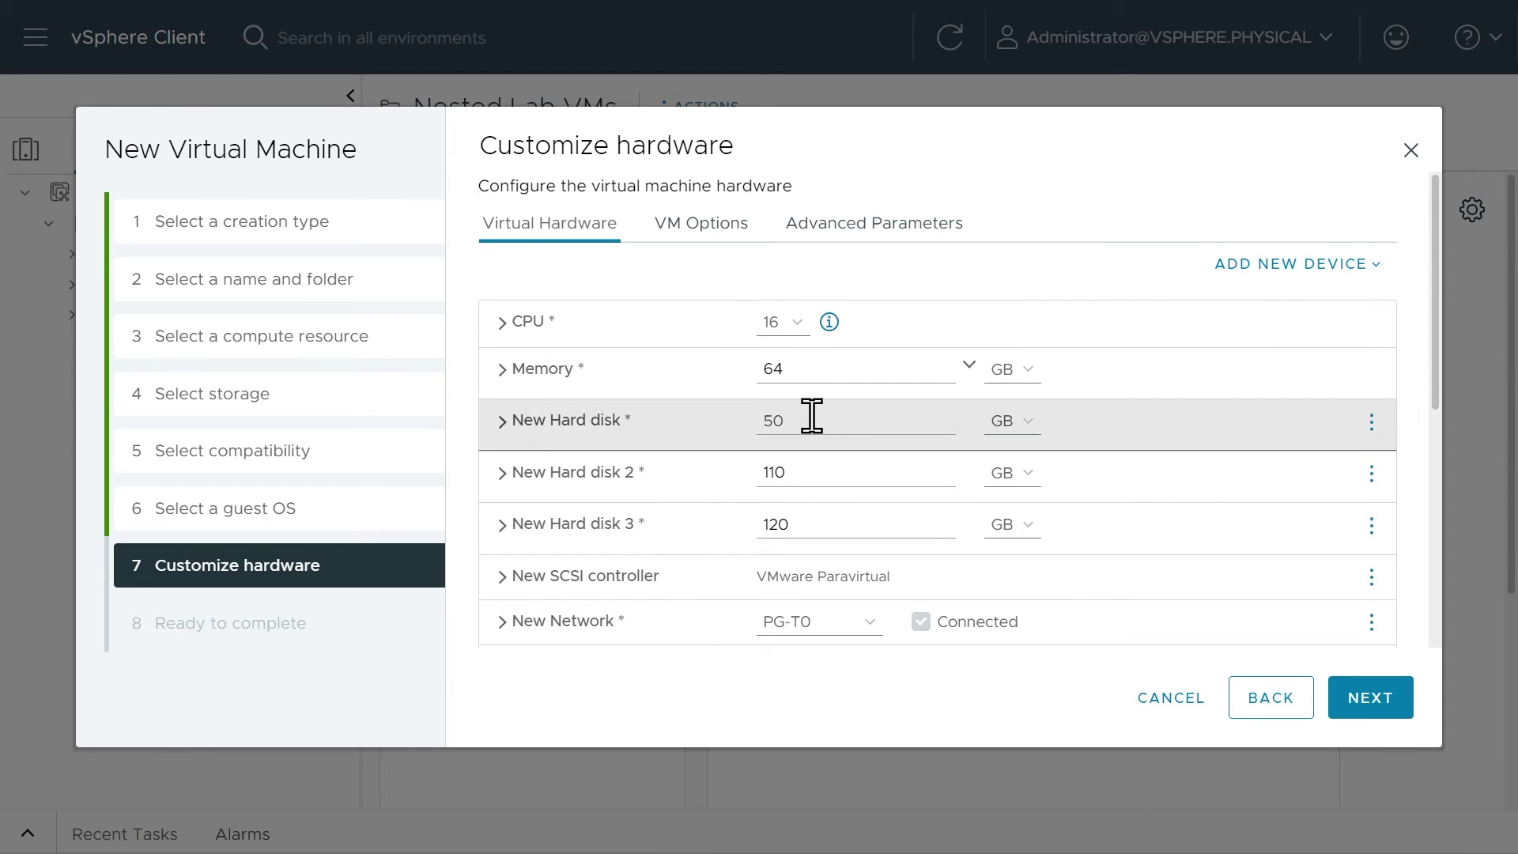
left_click(502, 421)
scroll(909, 423, "down", 5)
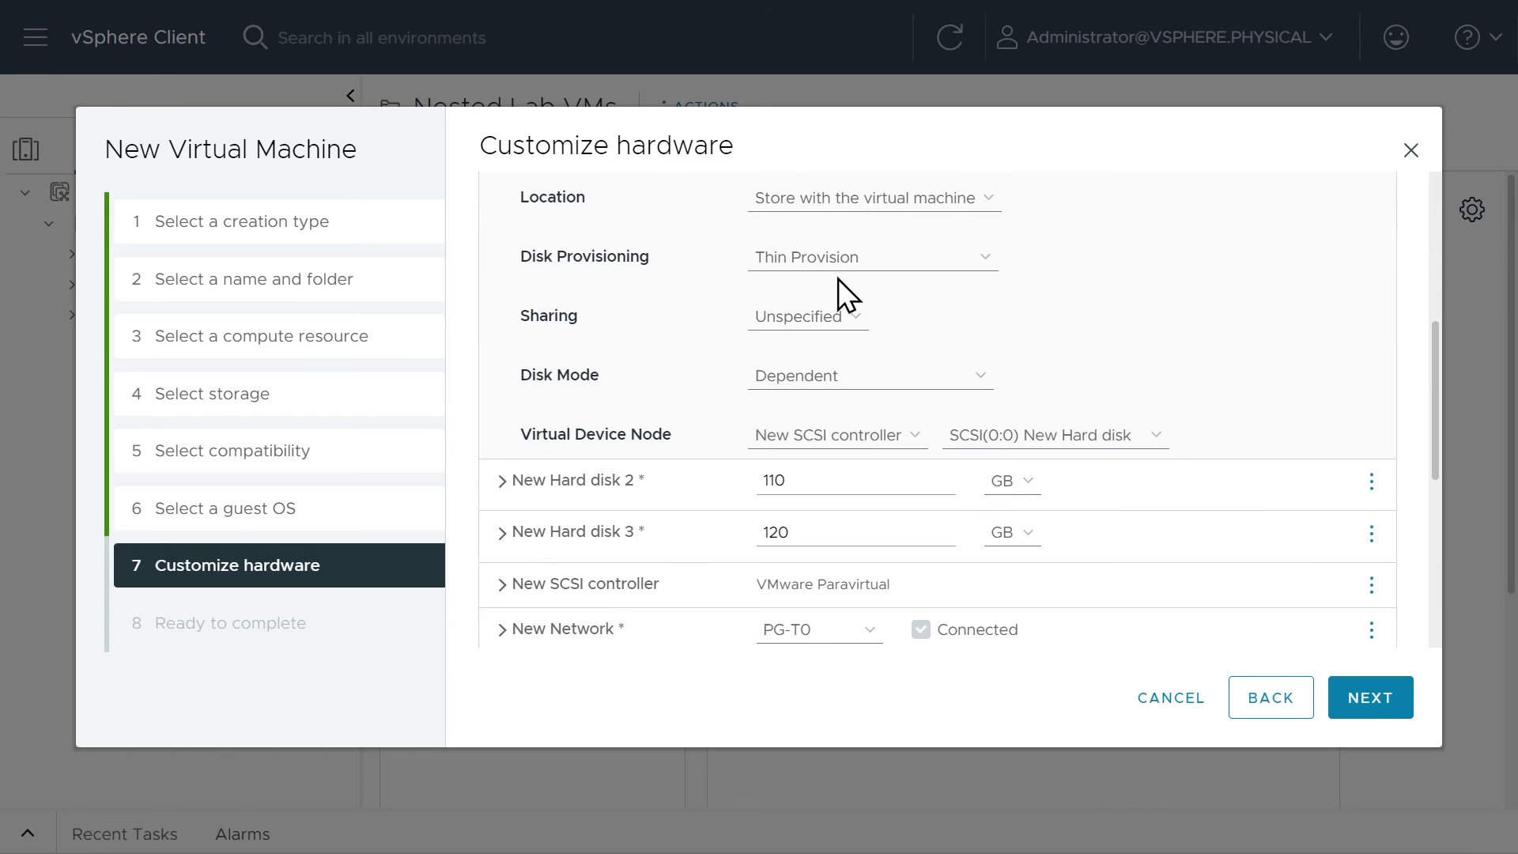
left_click(503, 484)
scroll(790, 427, "down", 5)
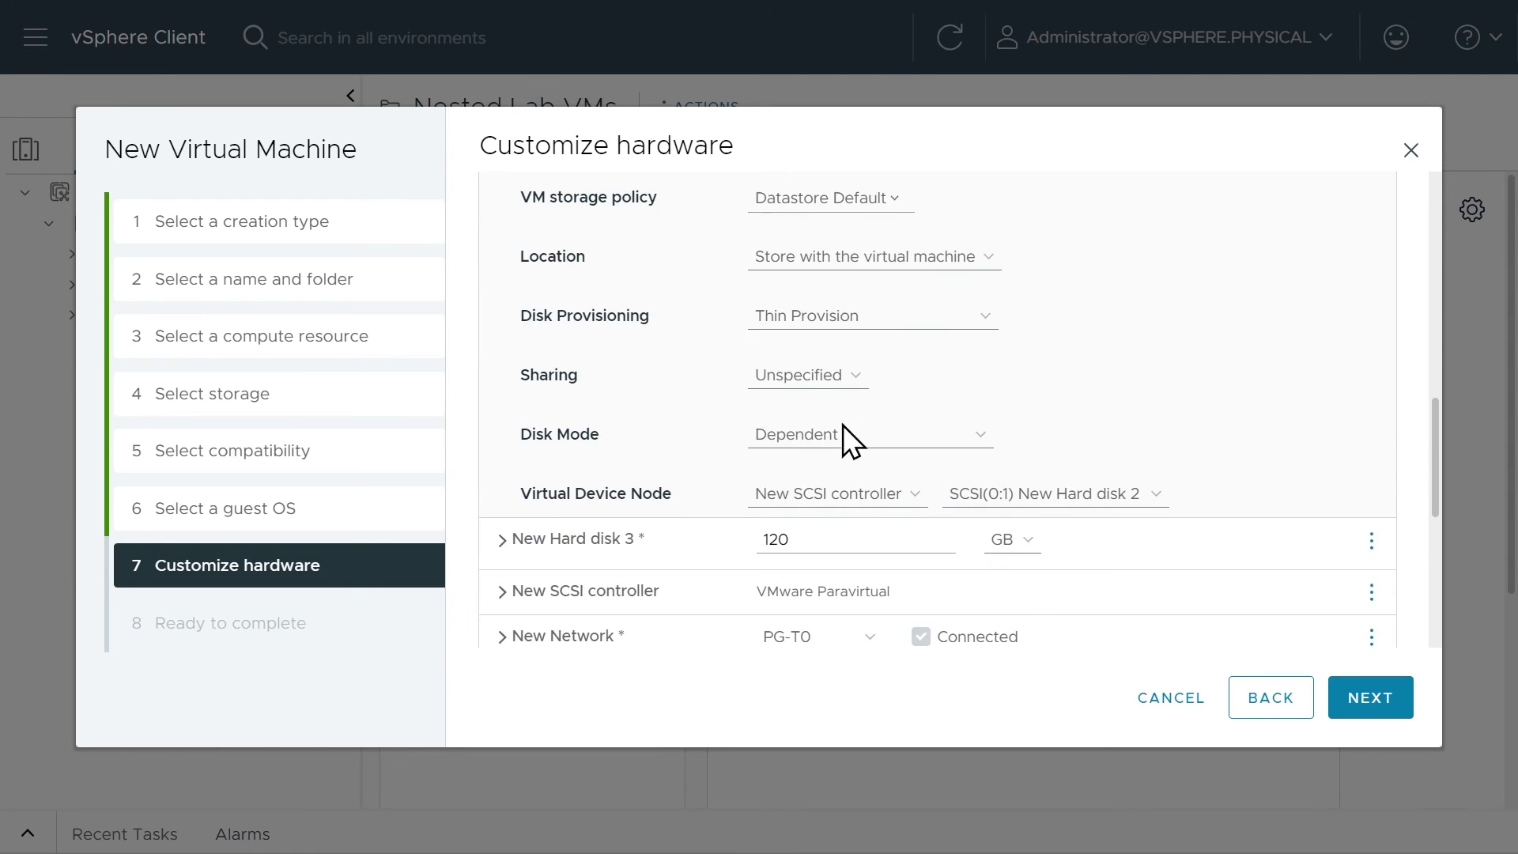
scroll(858, 332, "down", 3)
left_click(498, 328)
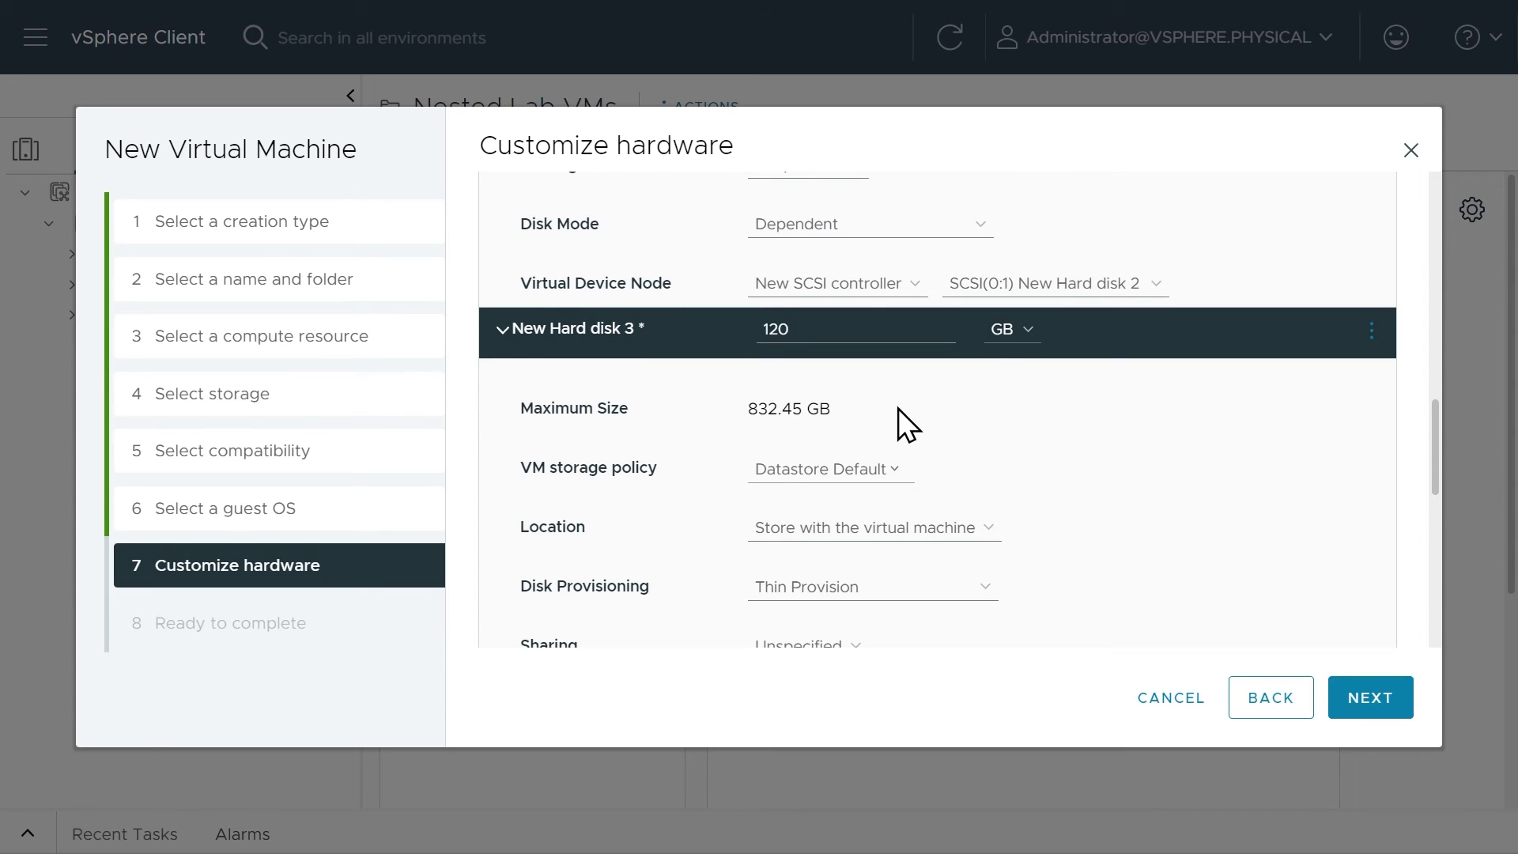
scroll(776, 431, "down", 8)
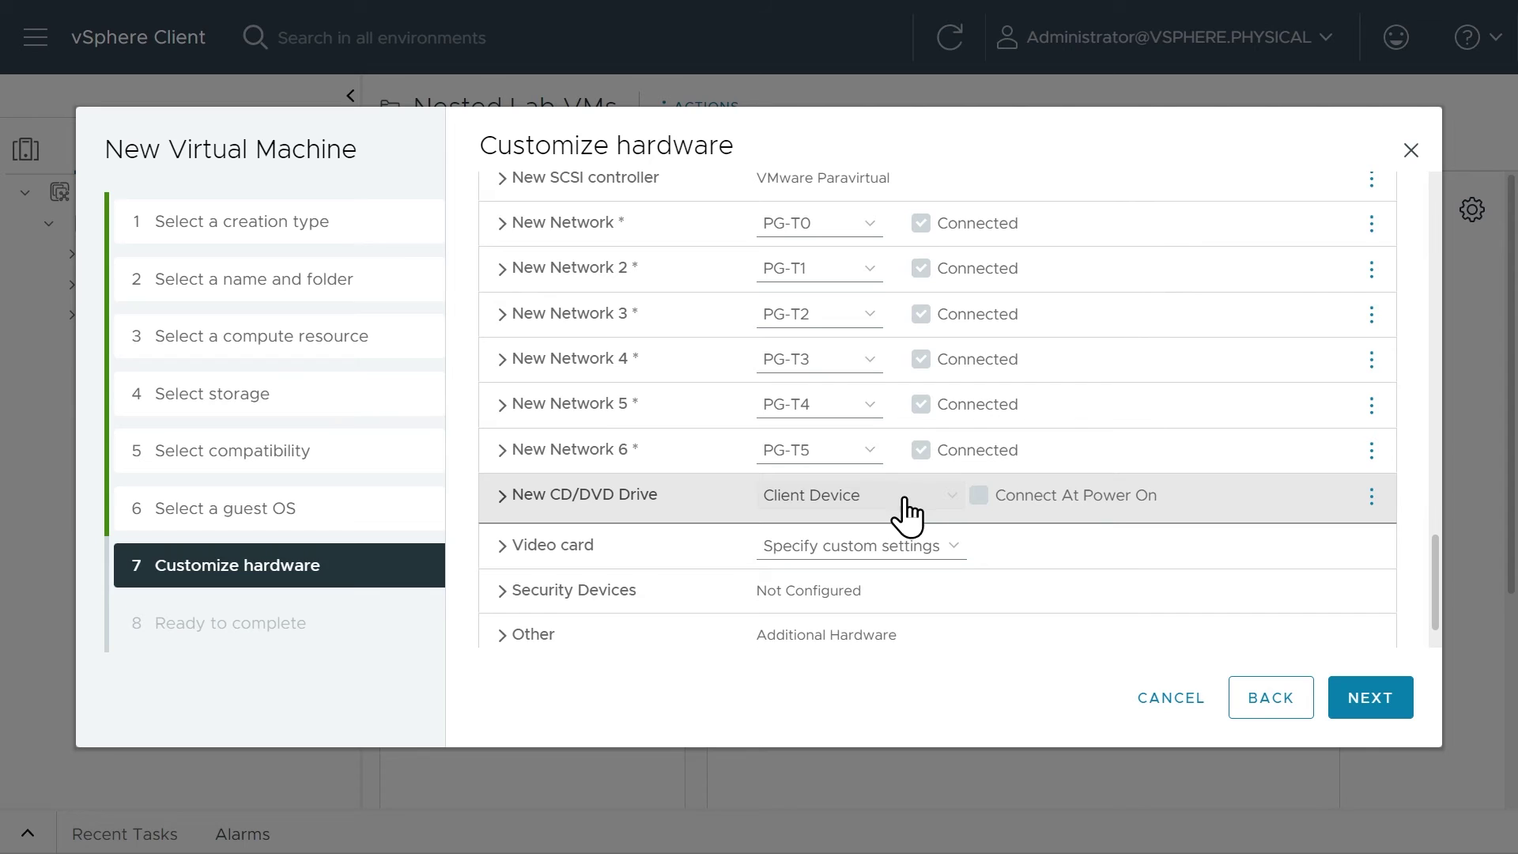
- Set the CD/DVD drive to the datastore ISO file VMware-VMvisor-Installer-8.0U1a-21813344.x86_64.iso from the ISO images folder on ESXi-6 Datastore
left_click(952, 502)
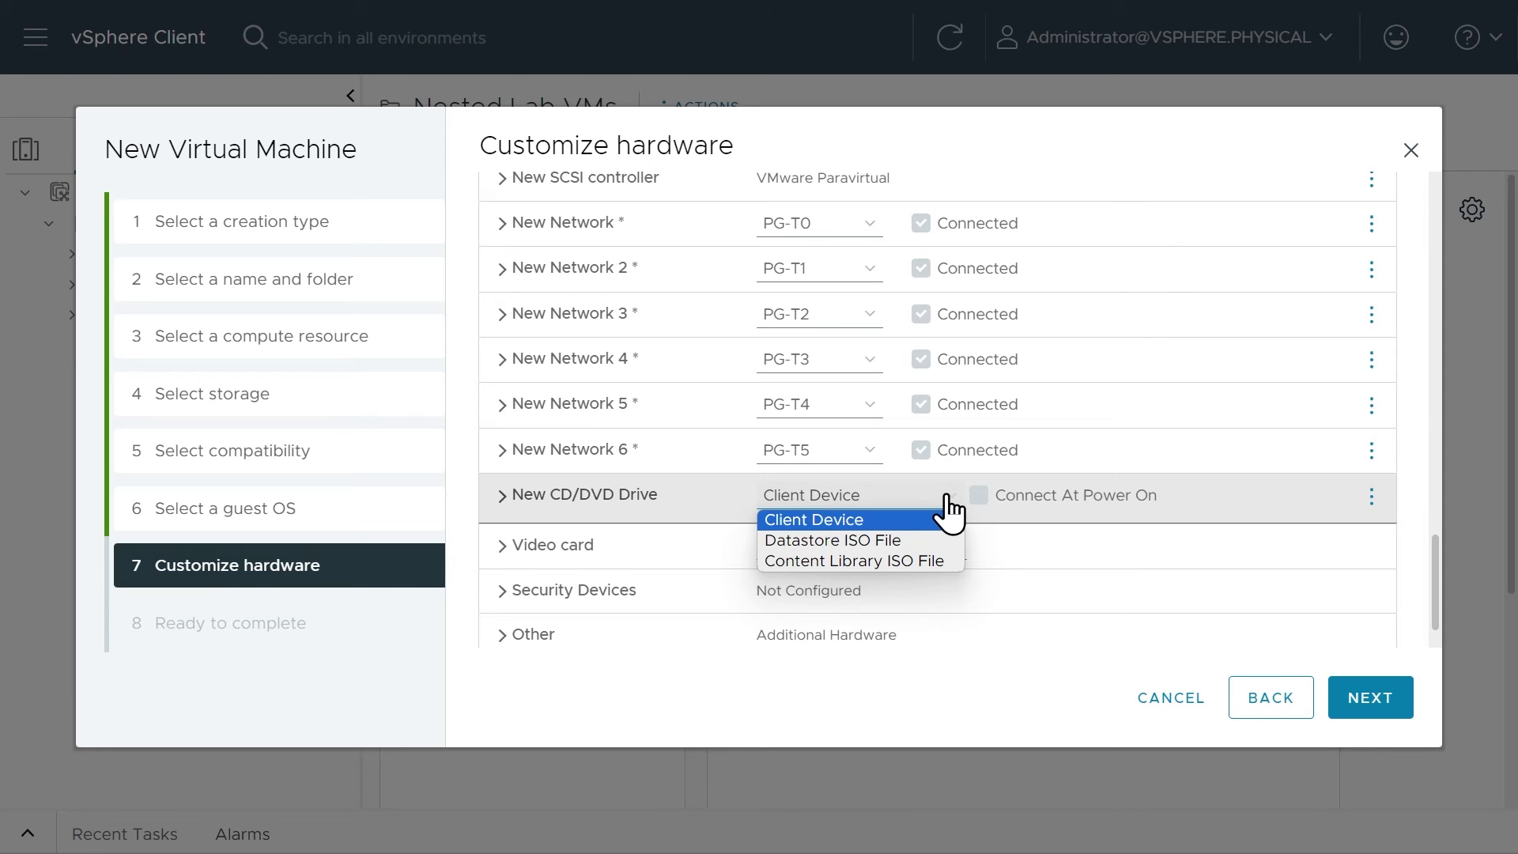
left_click(904, 543)
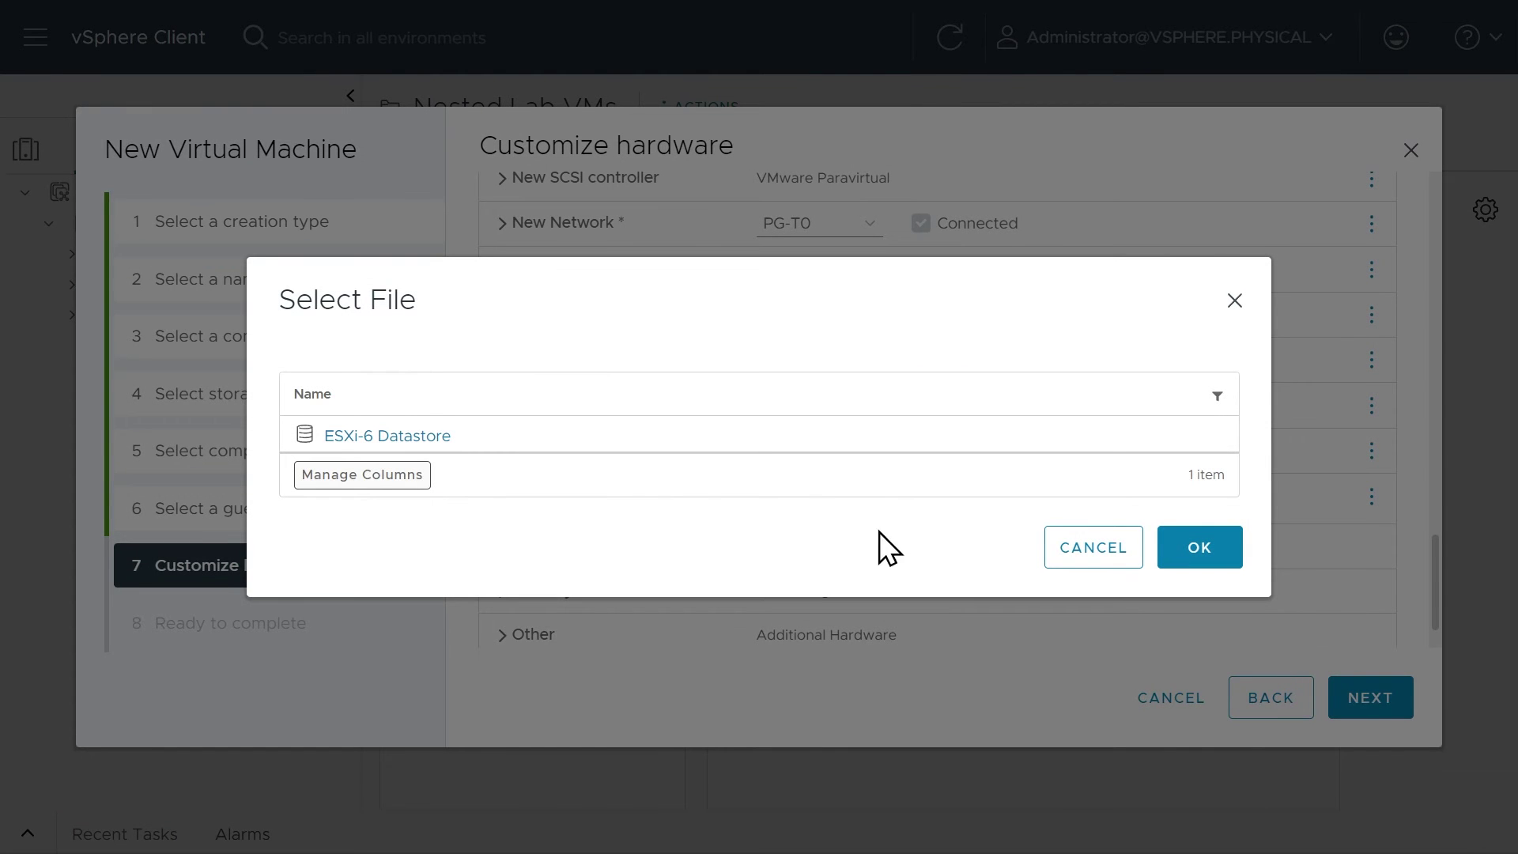
left_click(404, 437)
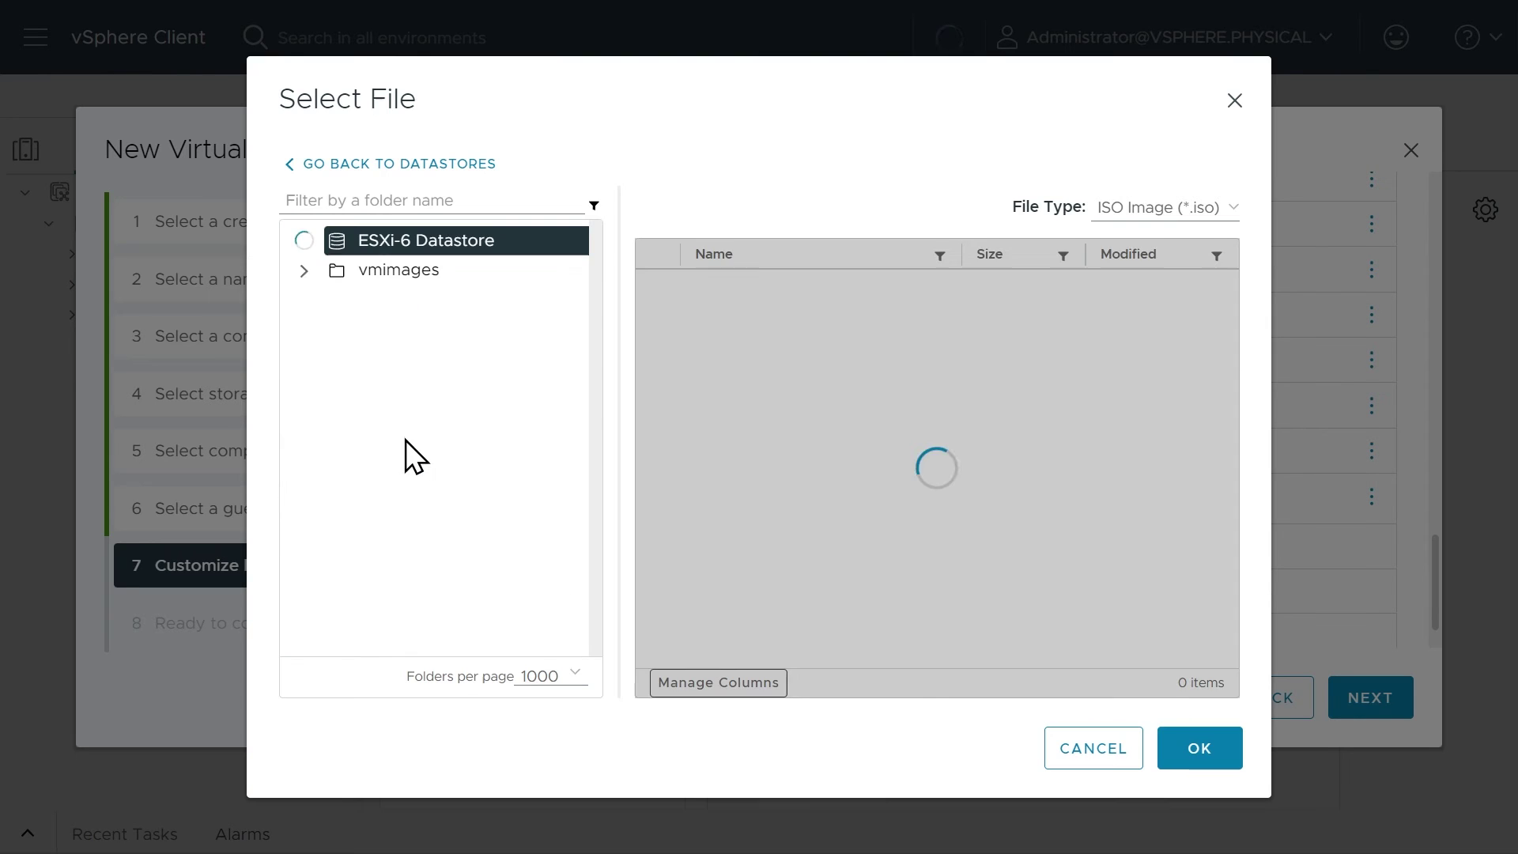
left_click(409, 334)
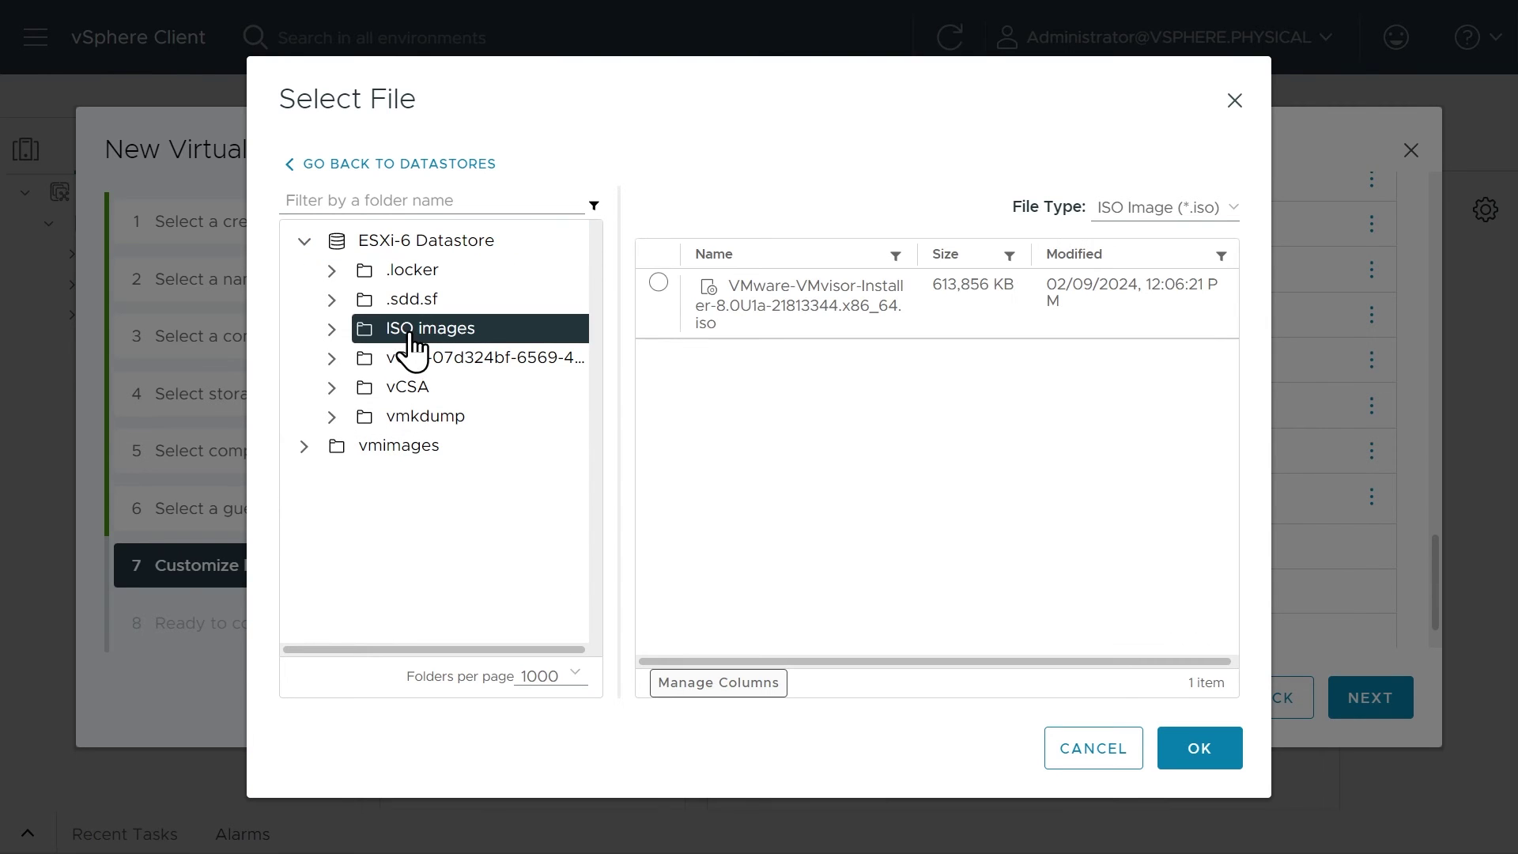
left_click(659, 283)
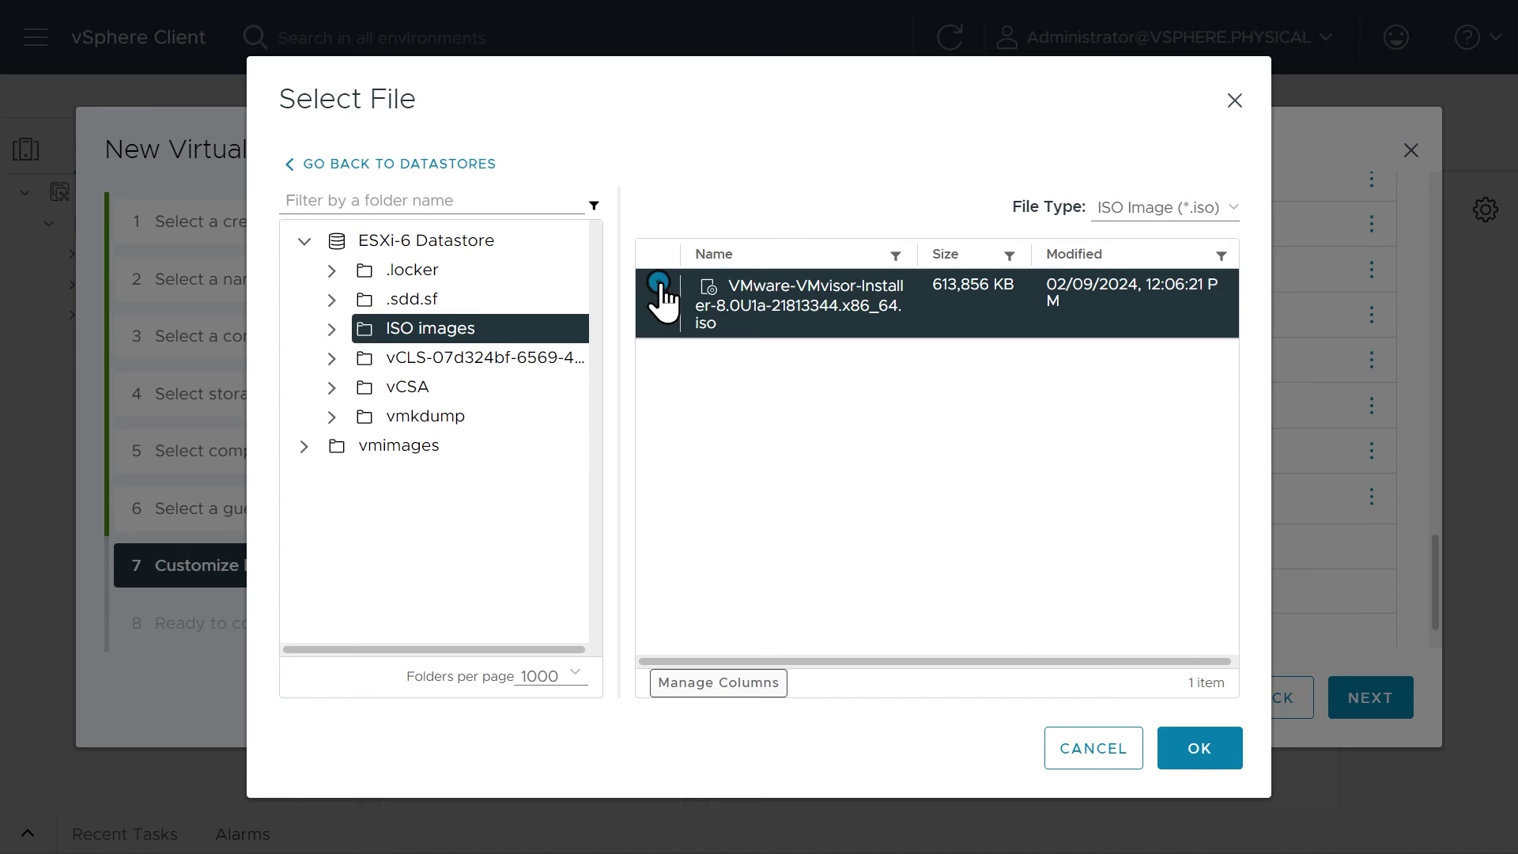
left_click(1206, 755)
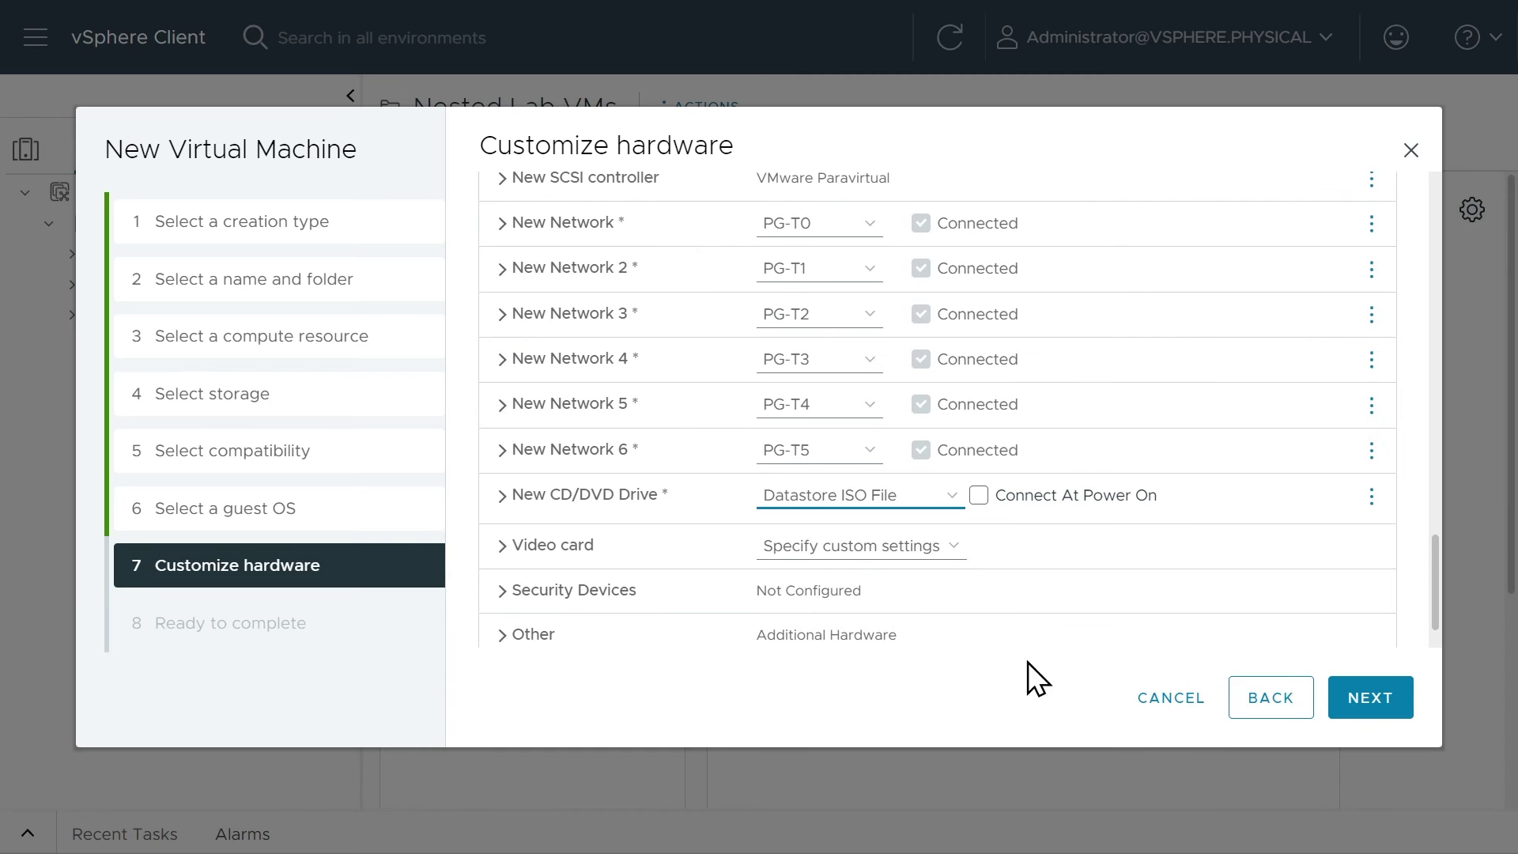
- Enable Connect At Power On for the CD/DVD drive and leave its details collapsed
left_click(503, 495)
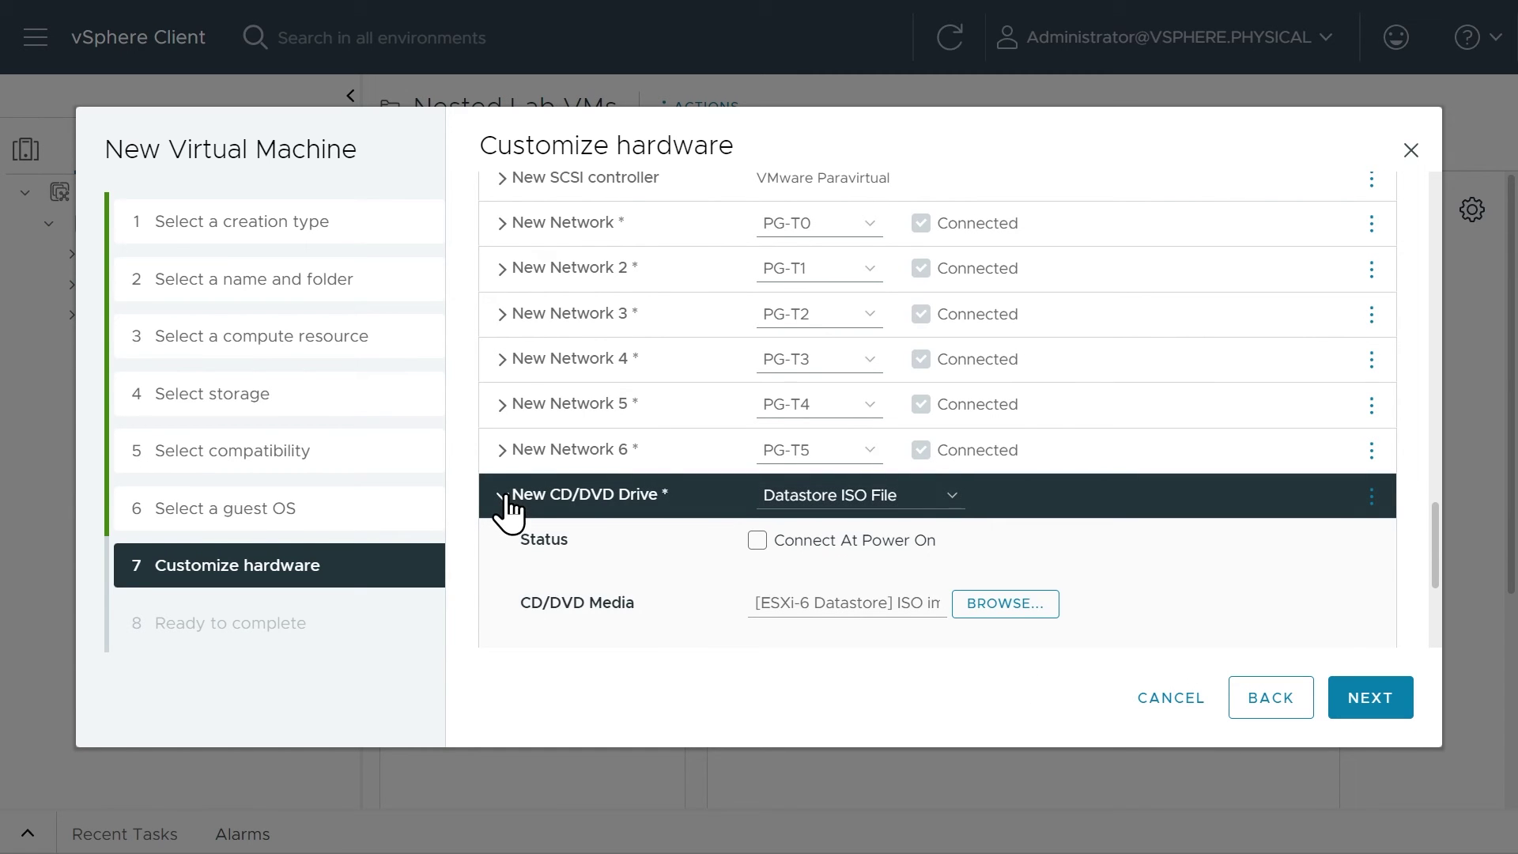
left_click(757, 543)
scroll(1179, 557, "down", 3)
scroll(1180, 568, "up", 3)
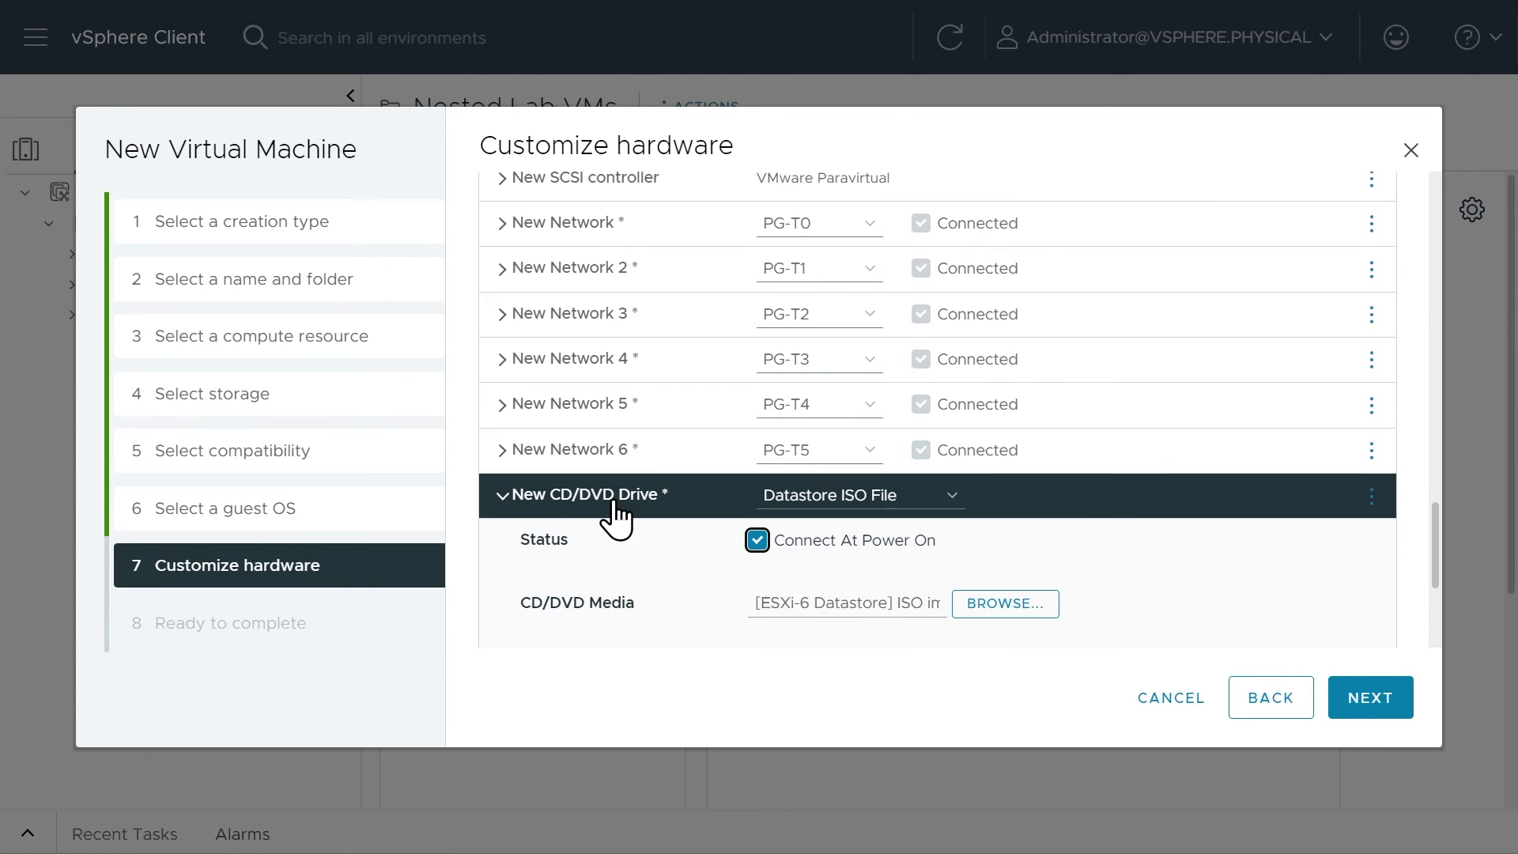
left_click(503, 496)
scroll(1179, 553, "down", 2)
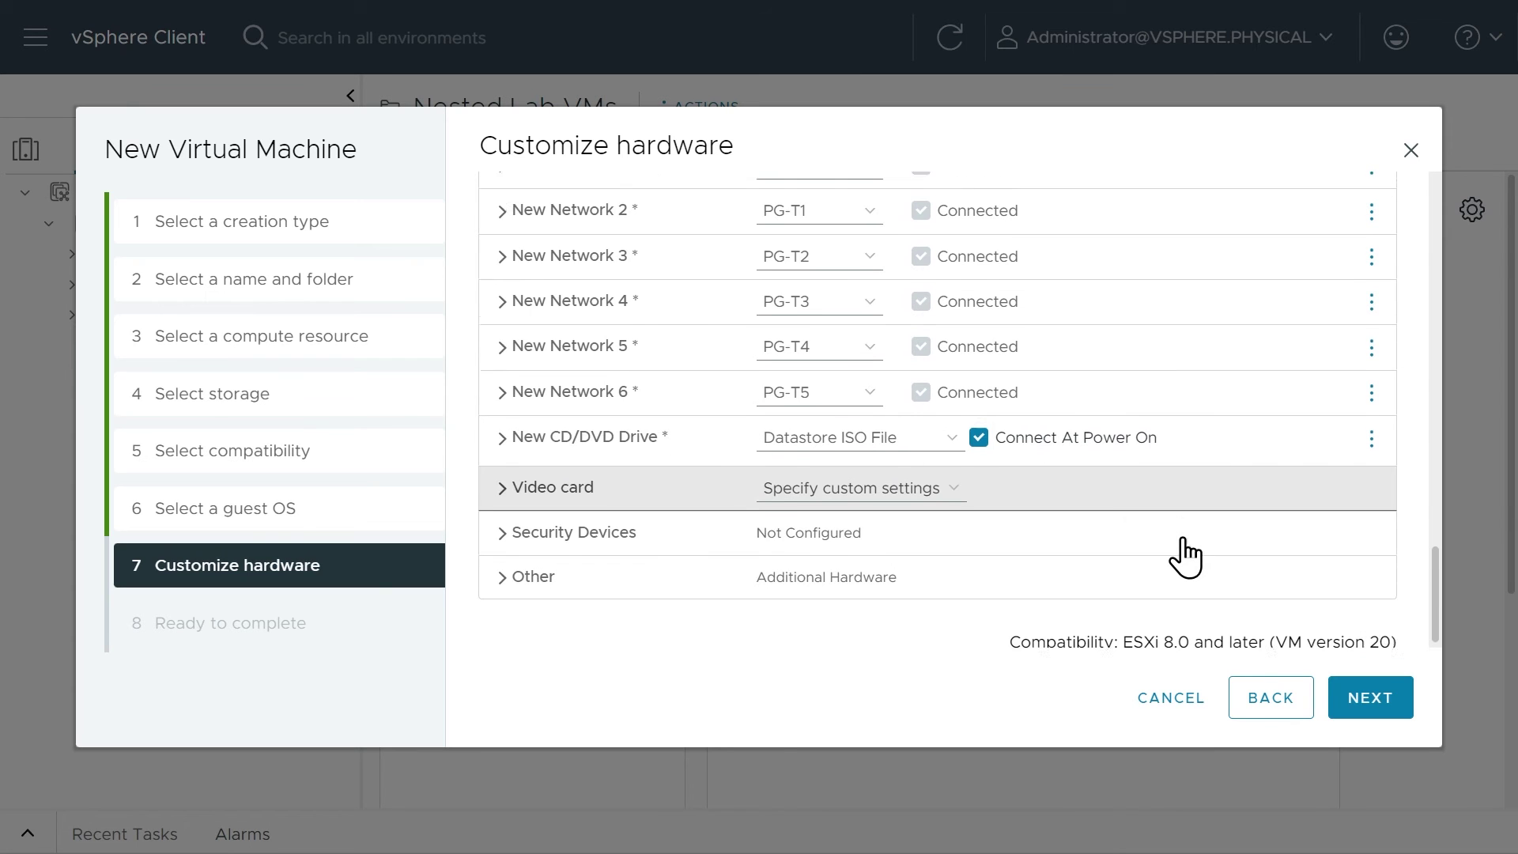
scroll(1052, 514, "up", 6)
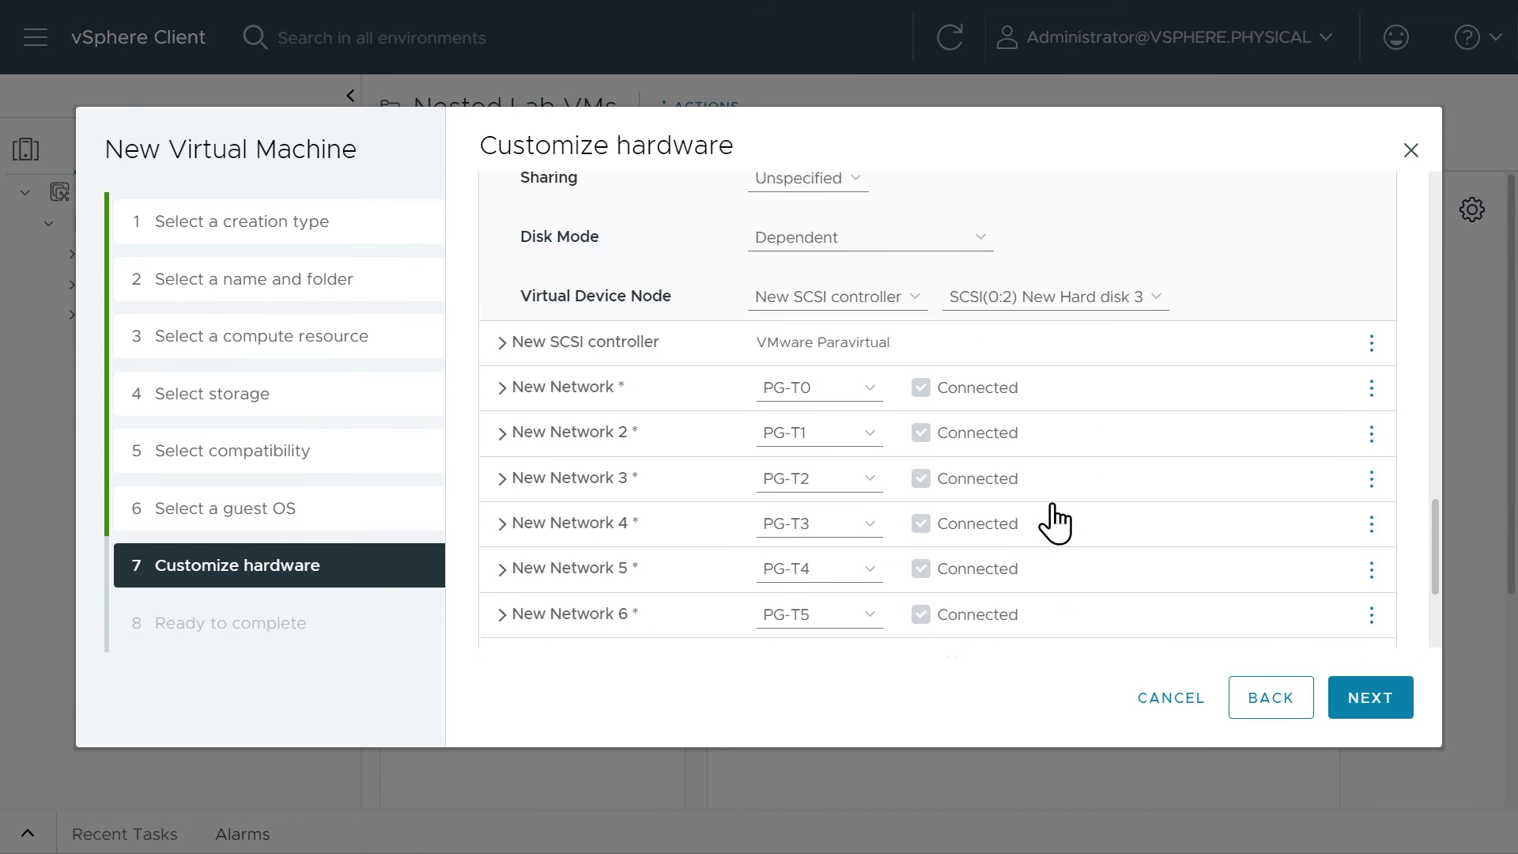
- Finish creating the ESX OG virtual machine, check its creation task, and select it in the Nested Lab VMs folder
scroll(1051, 514, "down", 6)
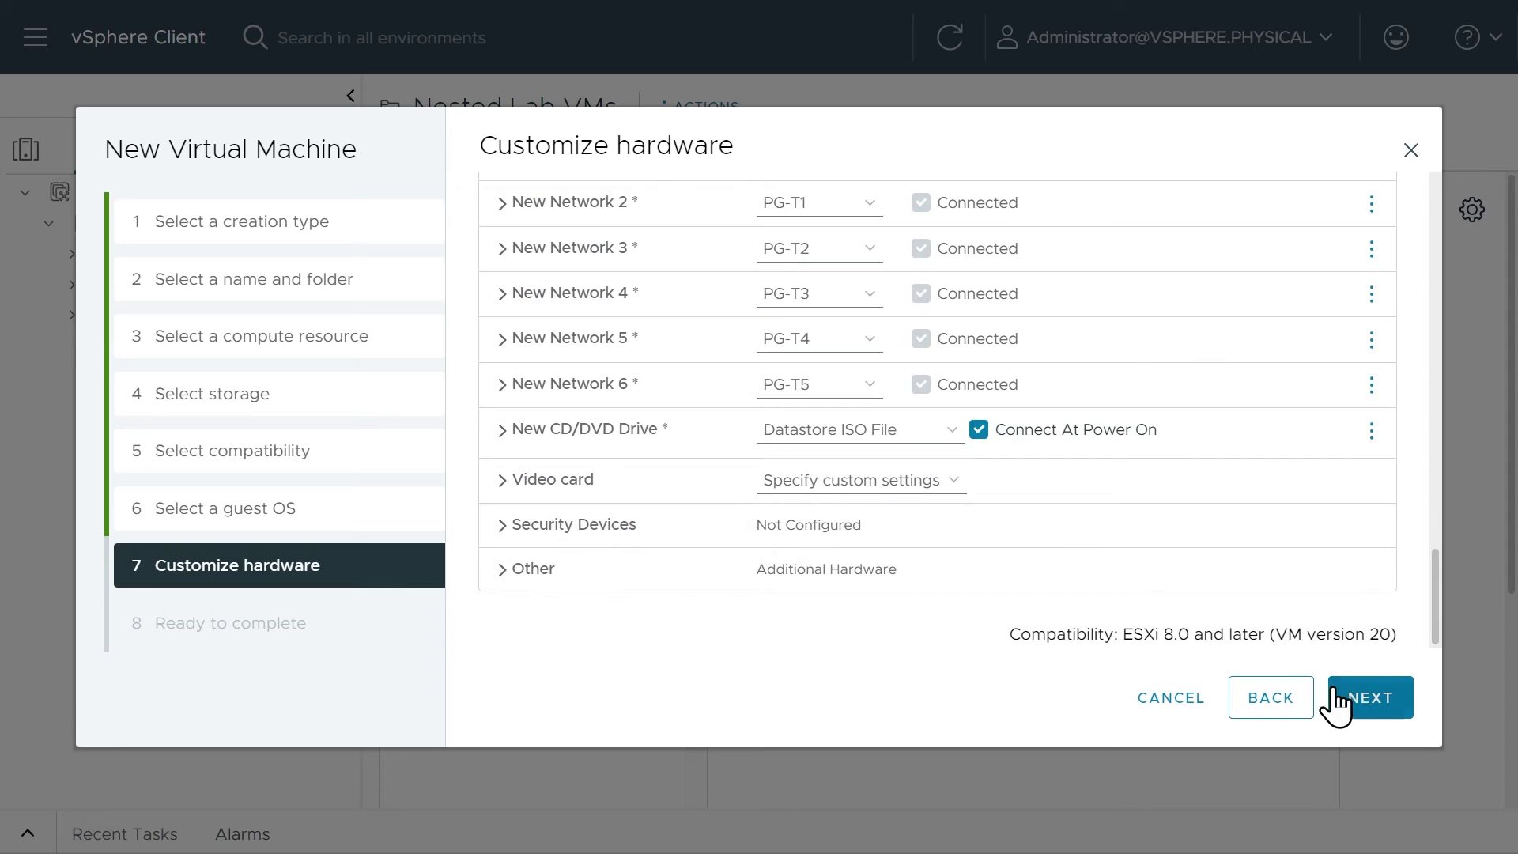
left_click(1371, 700)
left_click(1373, 699)
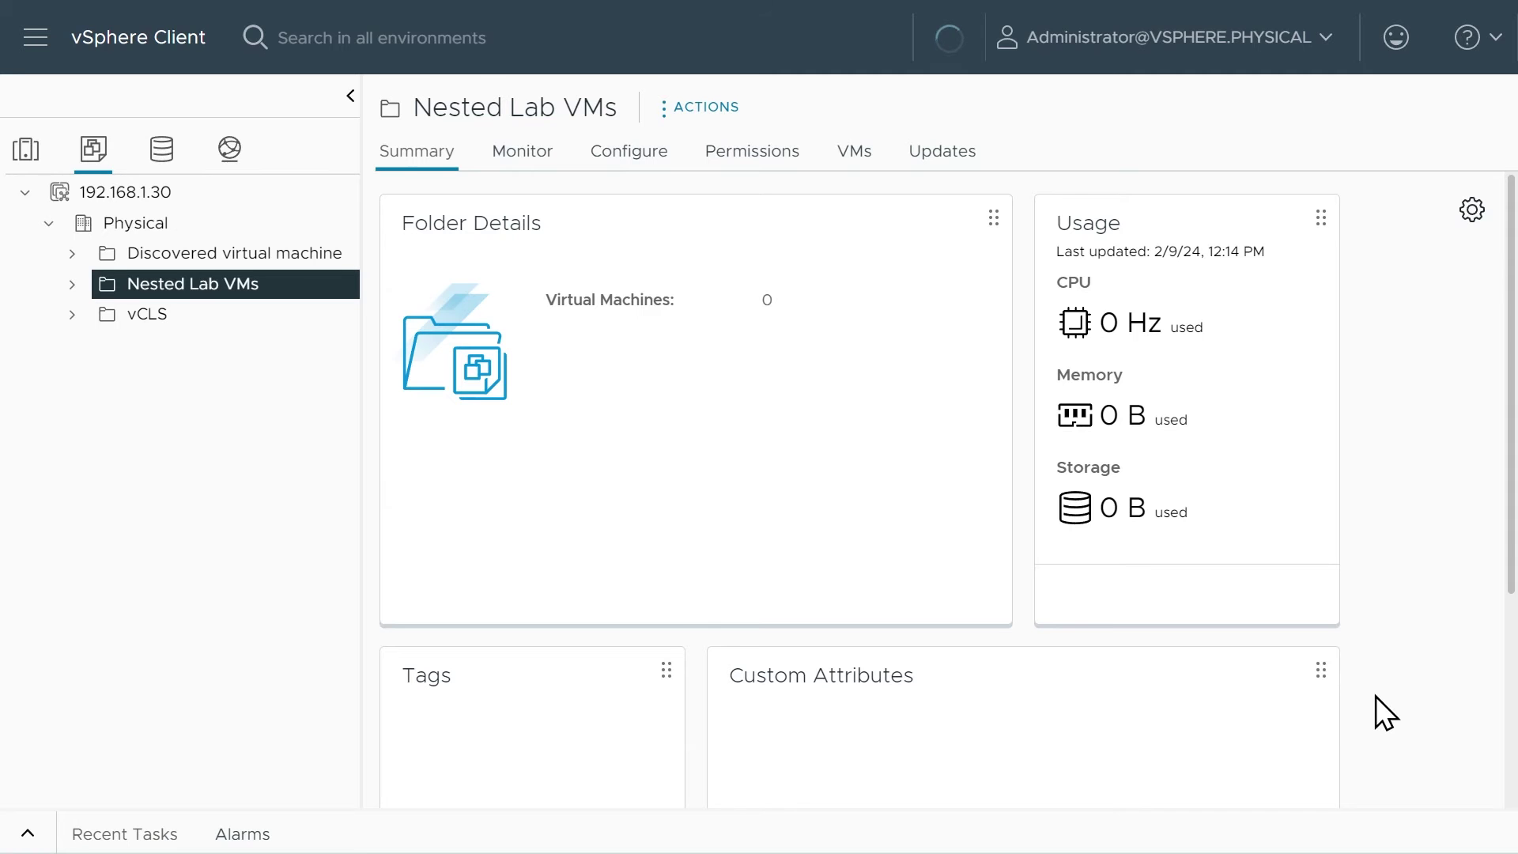
left_click(32, 834)
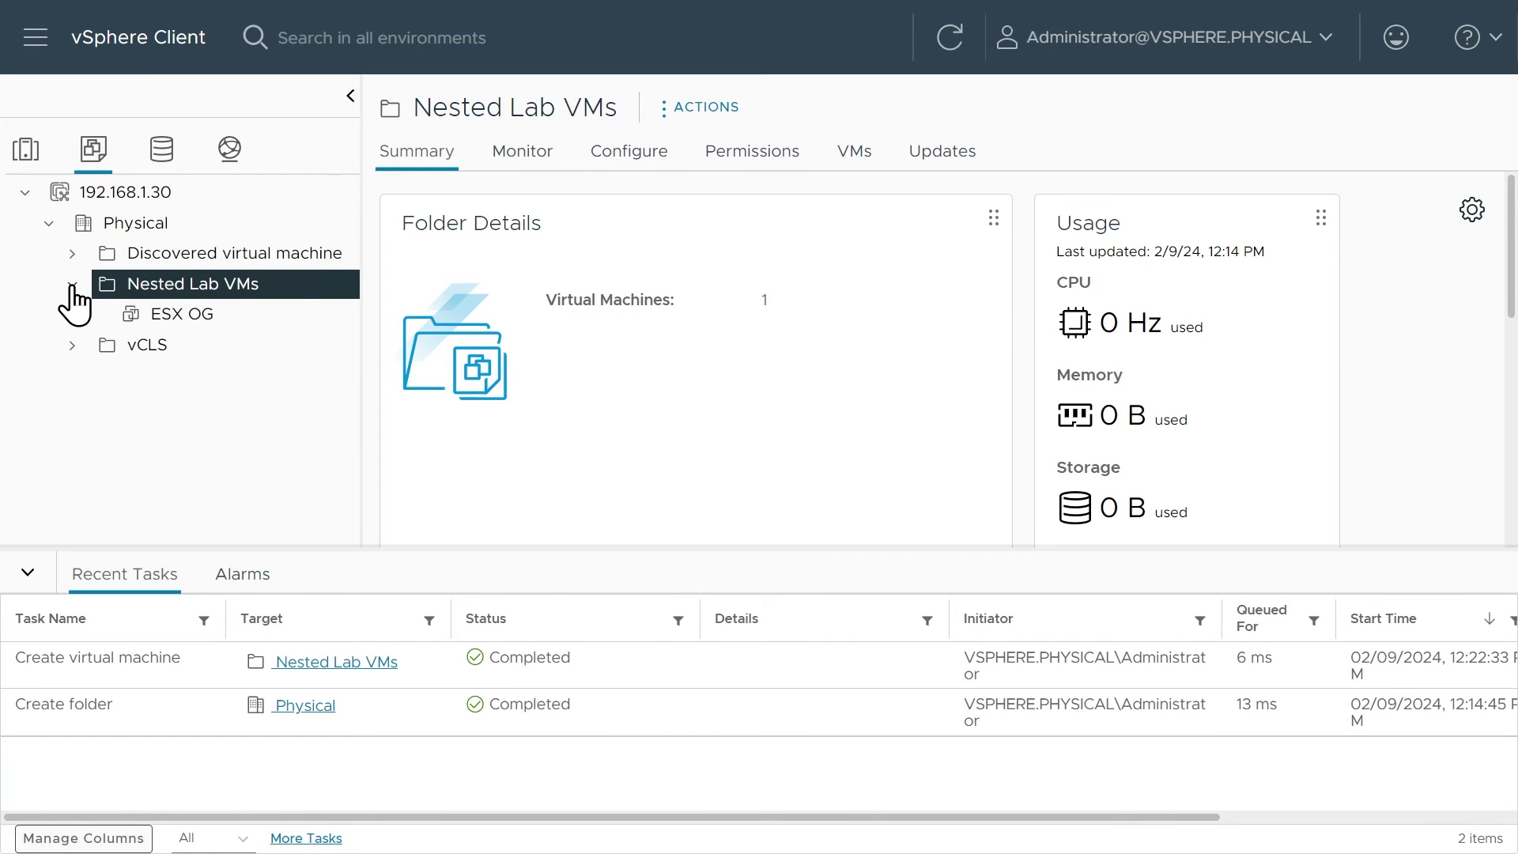
left_click(172, 324)
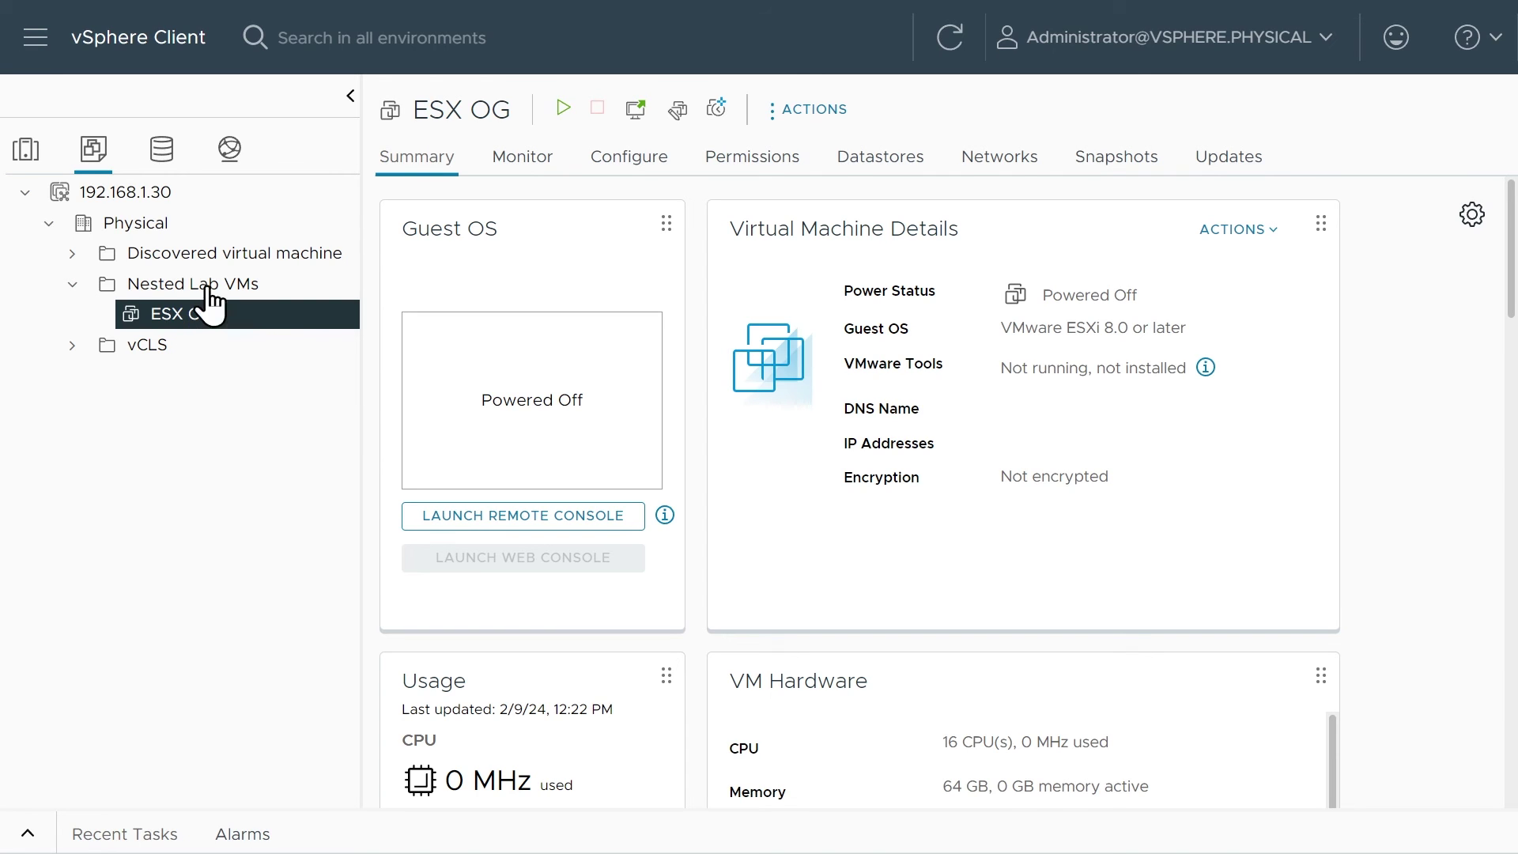
- Open the settings of ESX OG for editing and review its CPU and hard disk details, including virtualization options and provisioning type
right_click(188, 318)
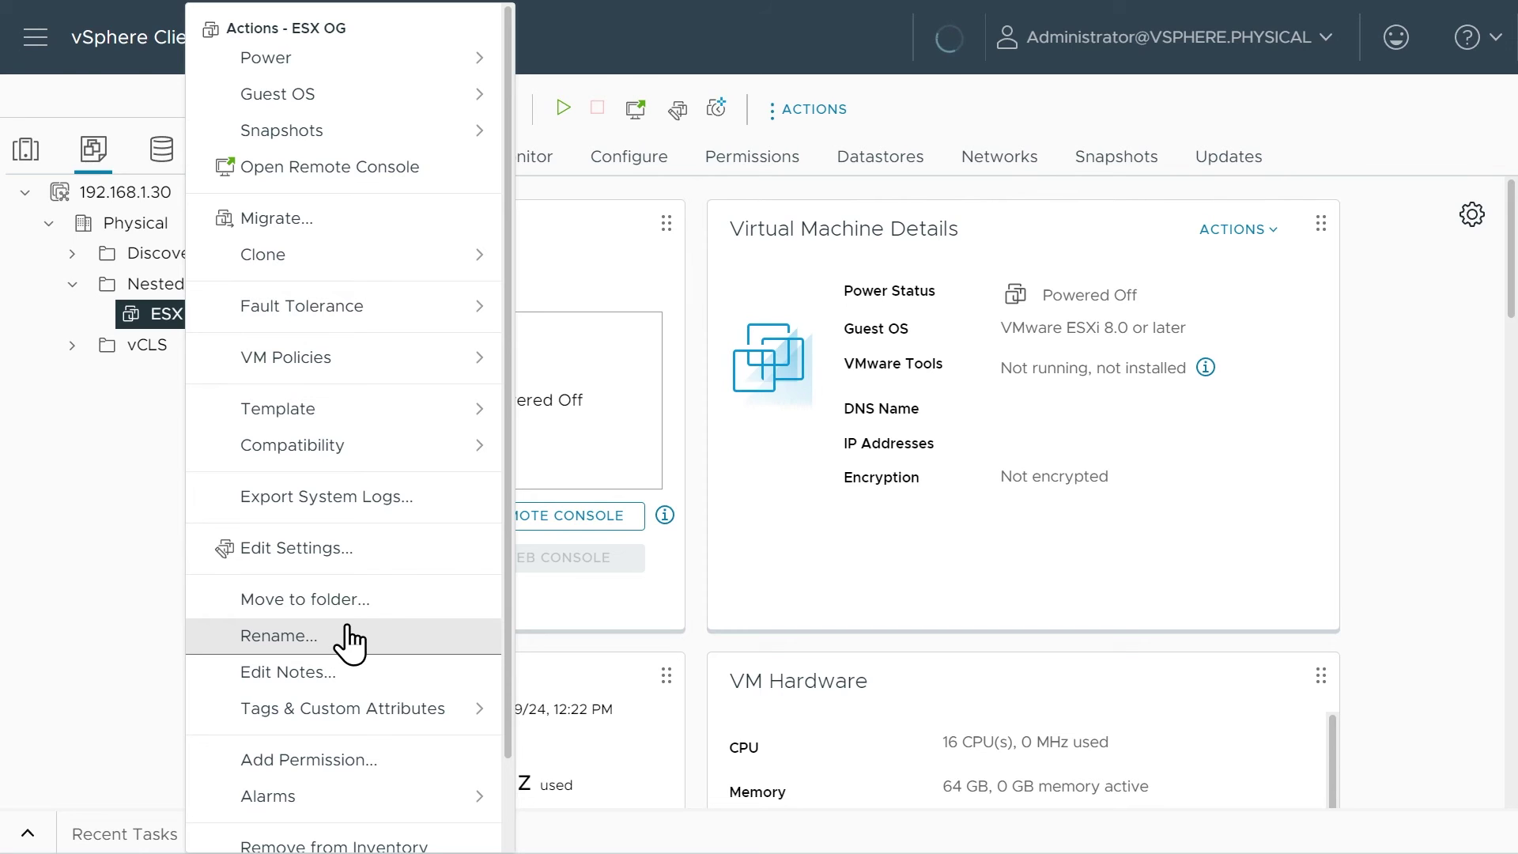
left_click(326, 548)
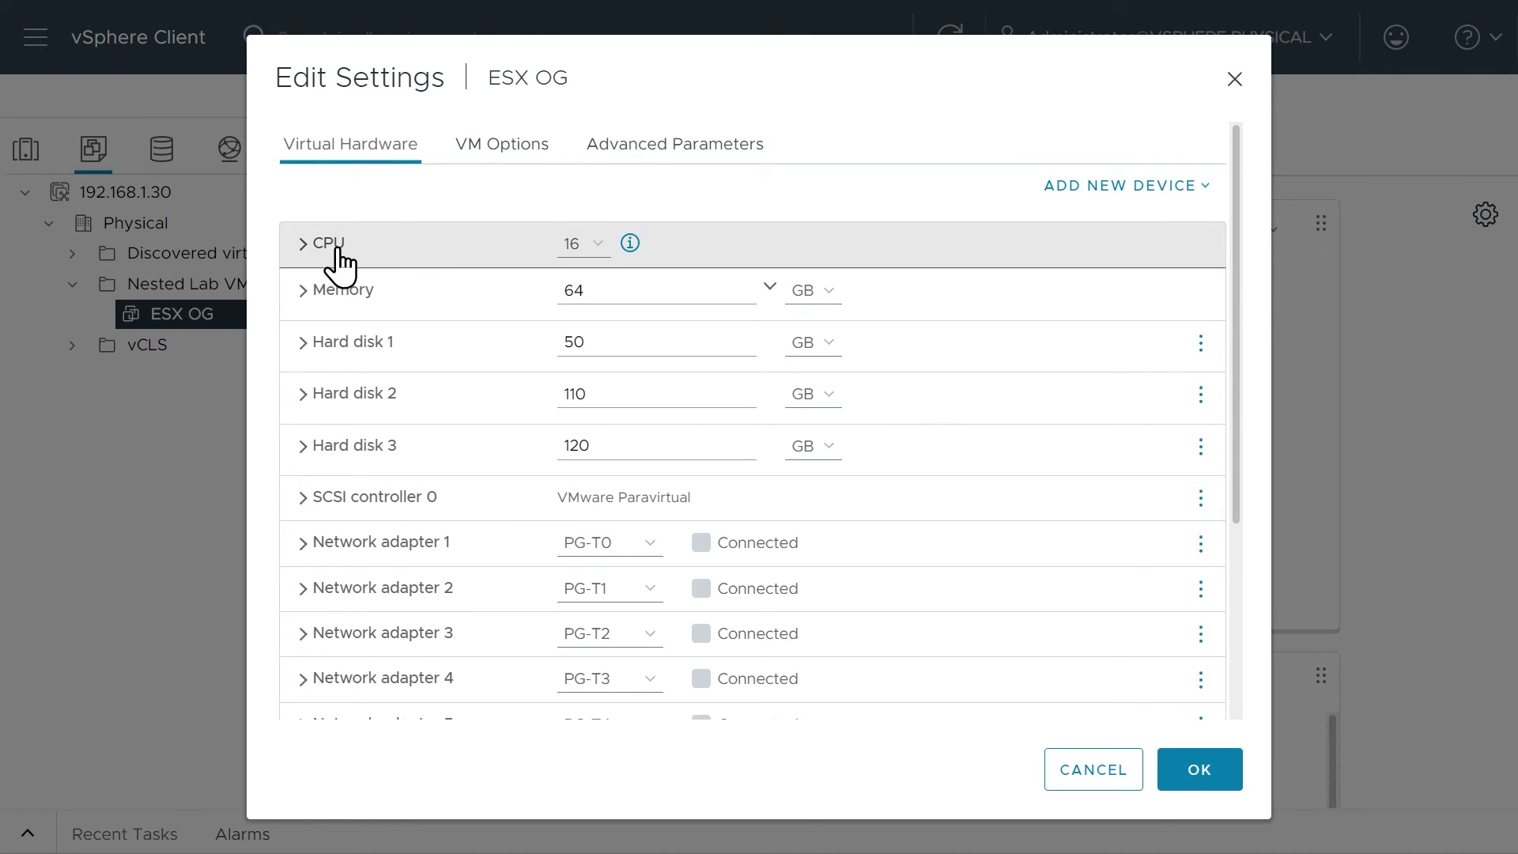
left_click(310, 249)
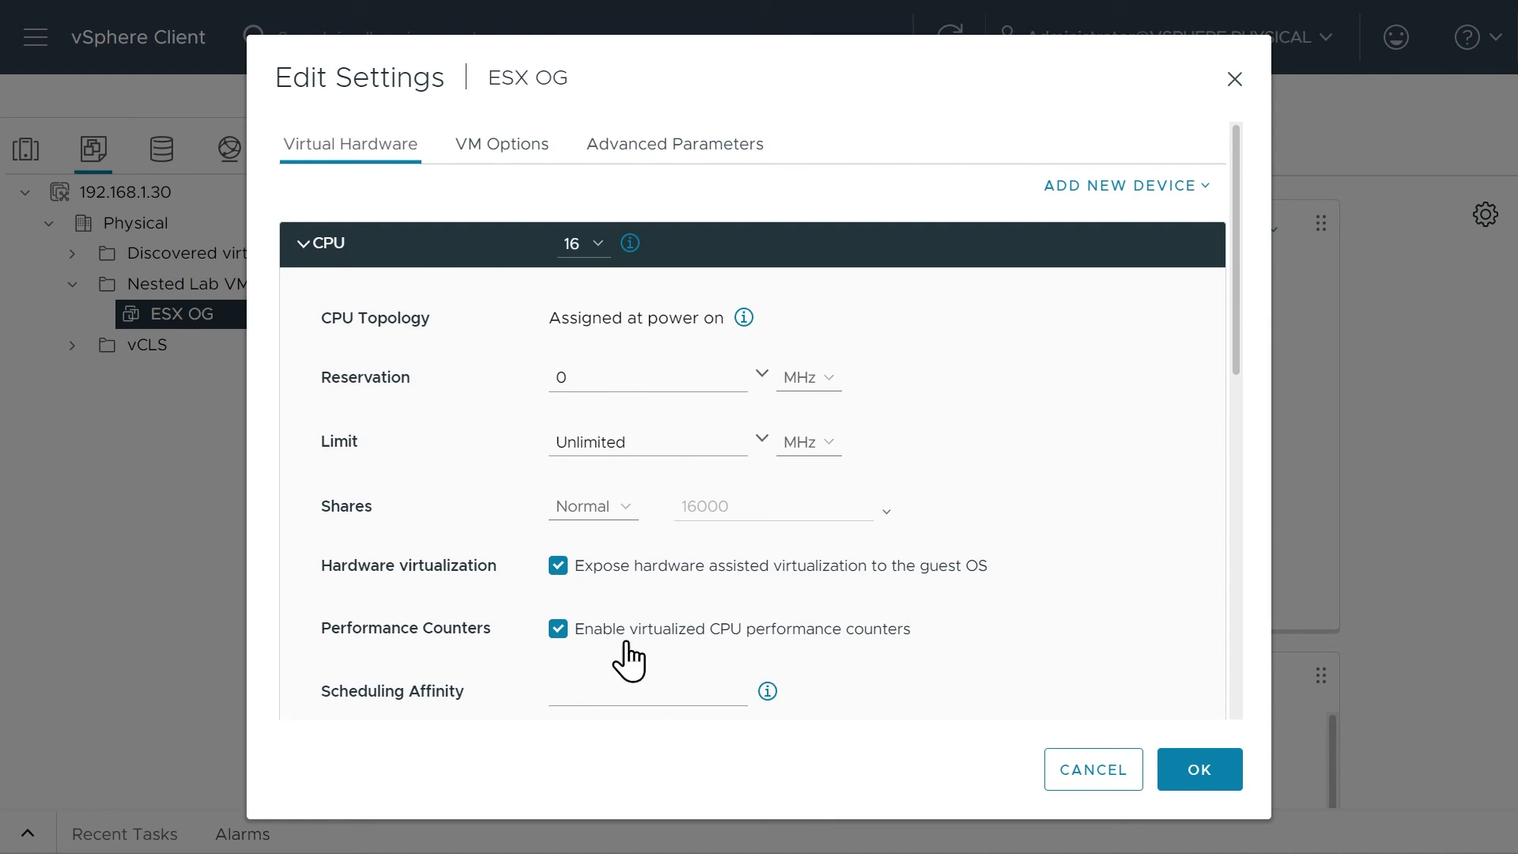
left_click(305, 249)
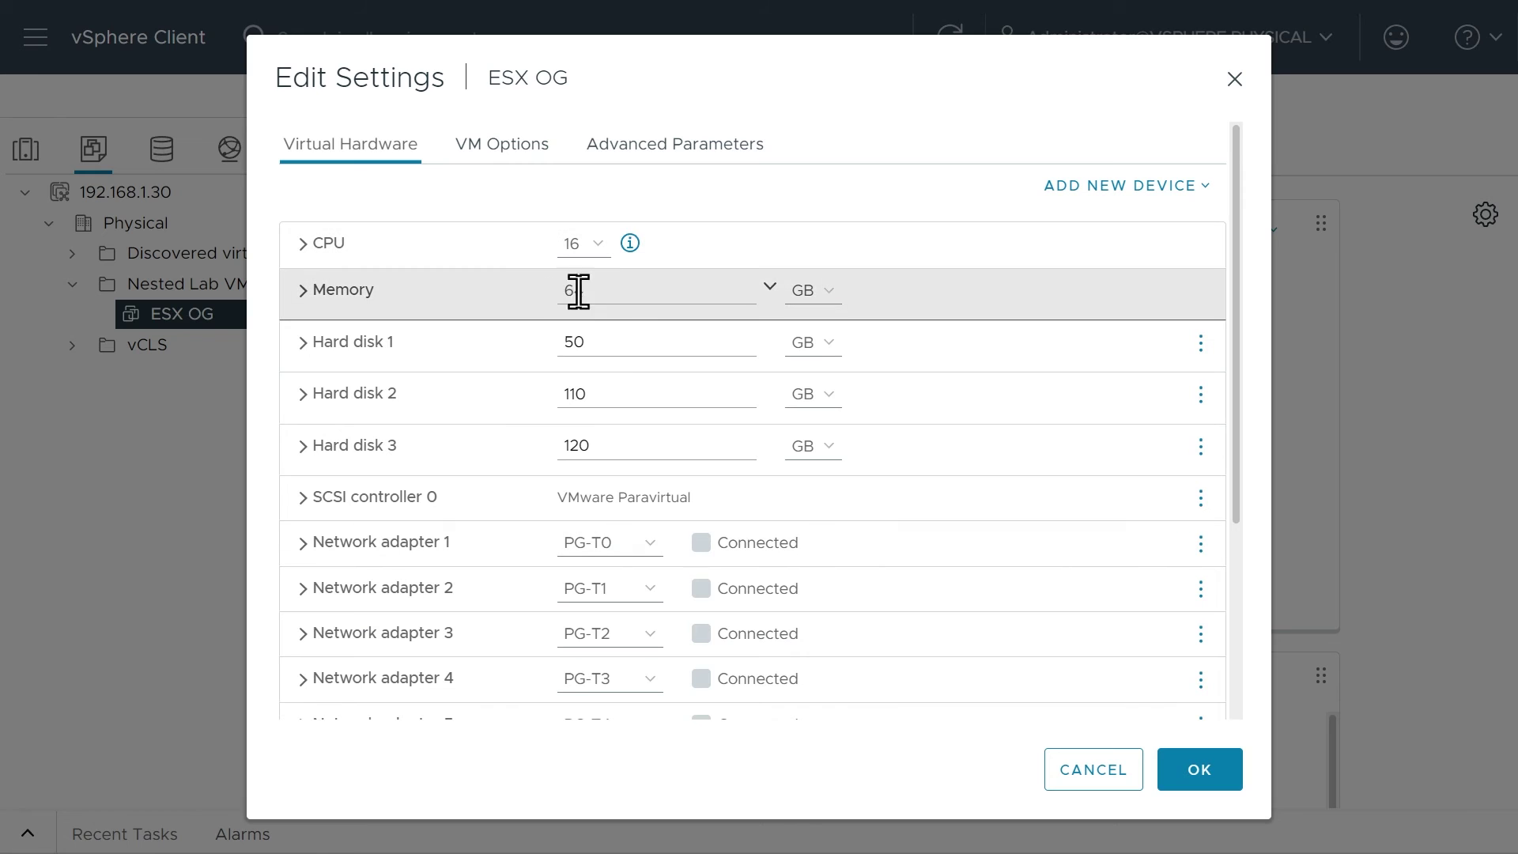
left_click(302, 344)
left_click(308, 341)
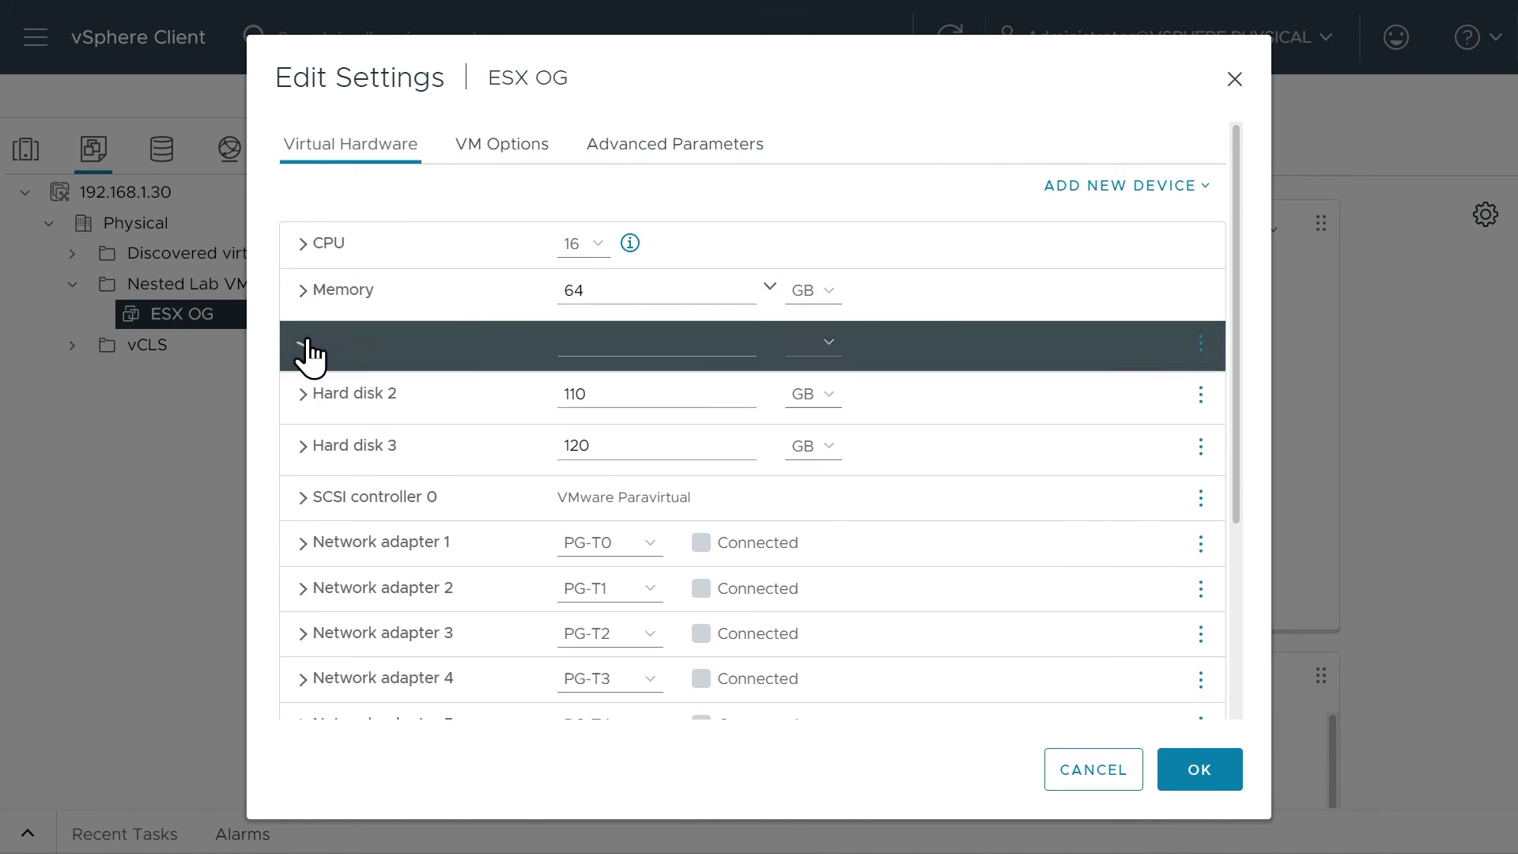
left_click(310, 395)
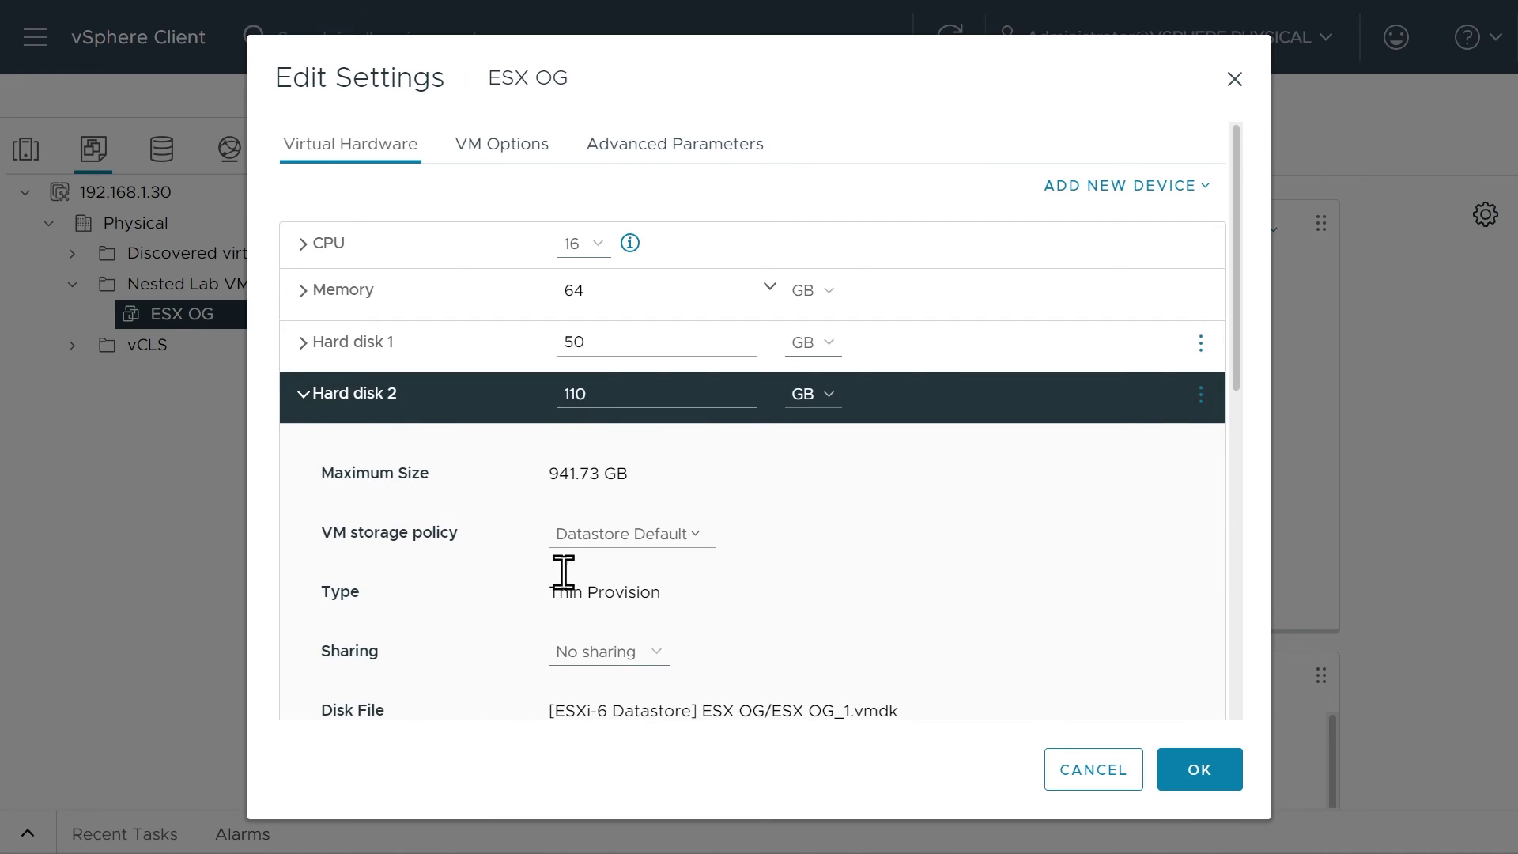
left_click(311, 399)
left_click(312, 463)
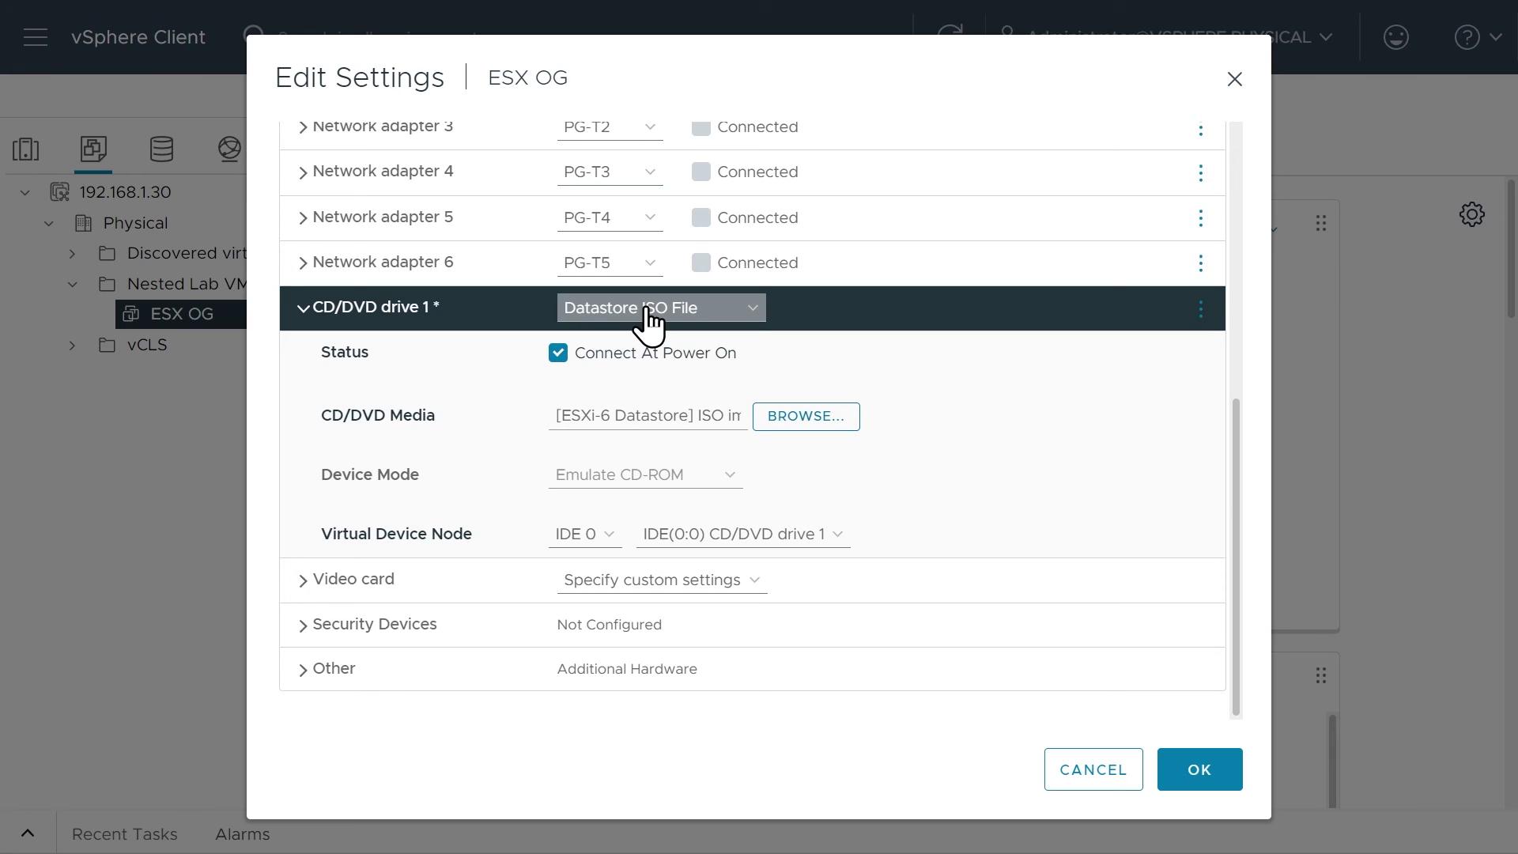
- Save the ESX OG settings with CD/DVD drive 1 on Datastore ISO File and Connect At Power On enabled
left_click(302, 310)
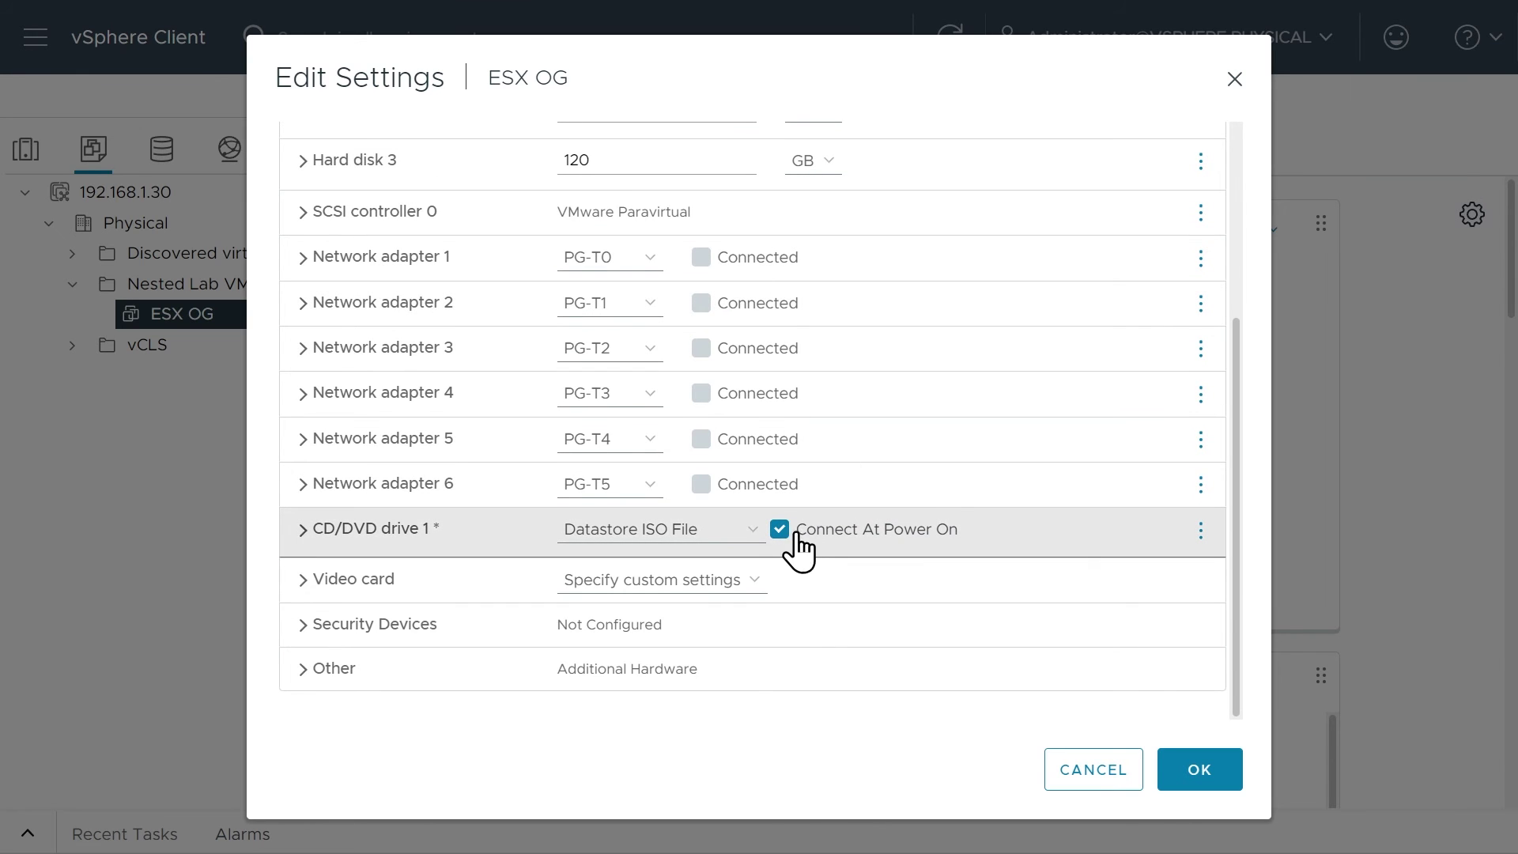
left_click(1200, 772)
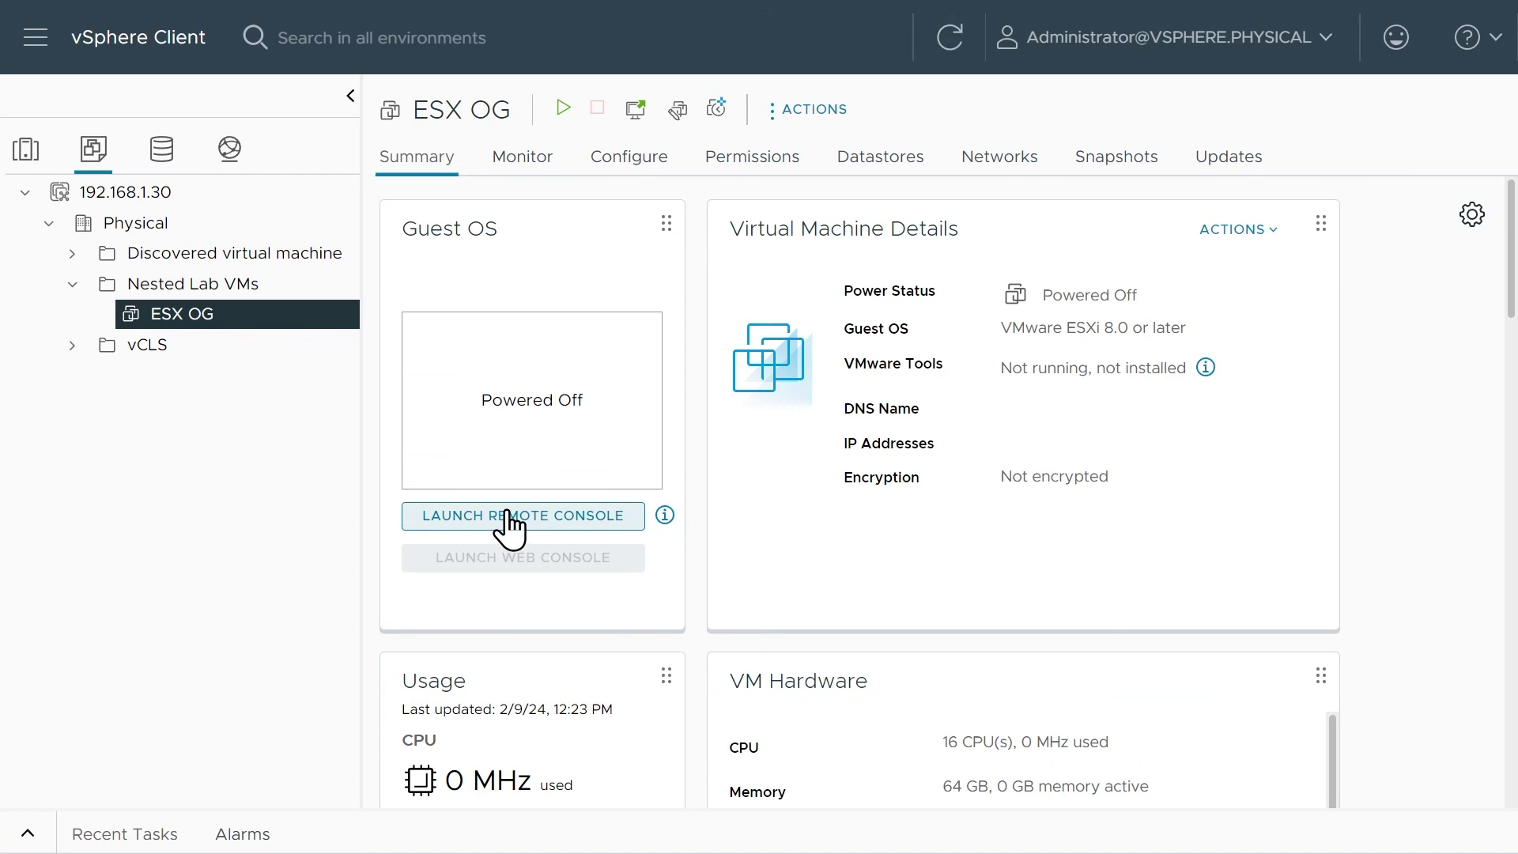
- Start cloning ESX OG to a virtual machine named ESXi-A, located in the Nested Lab VMs folder
right_click(221, 320)
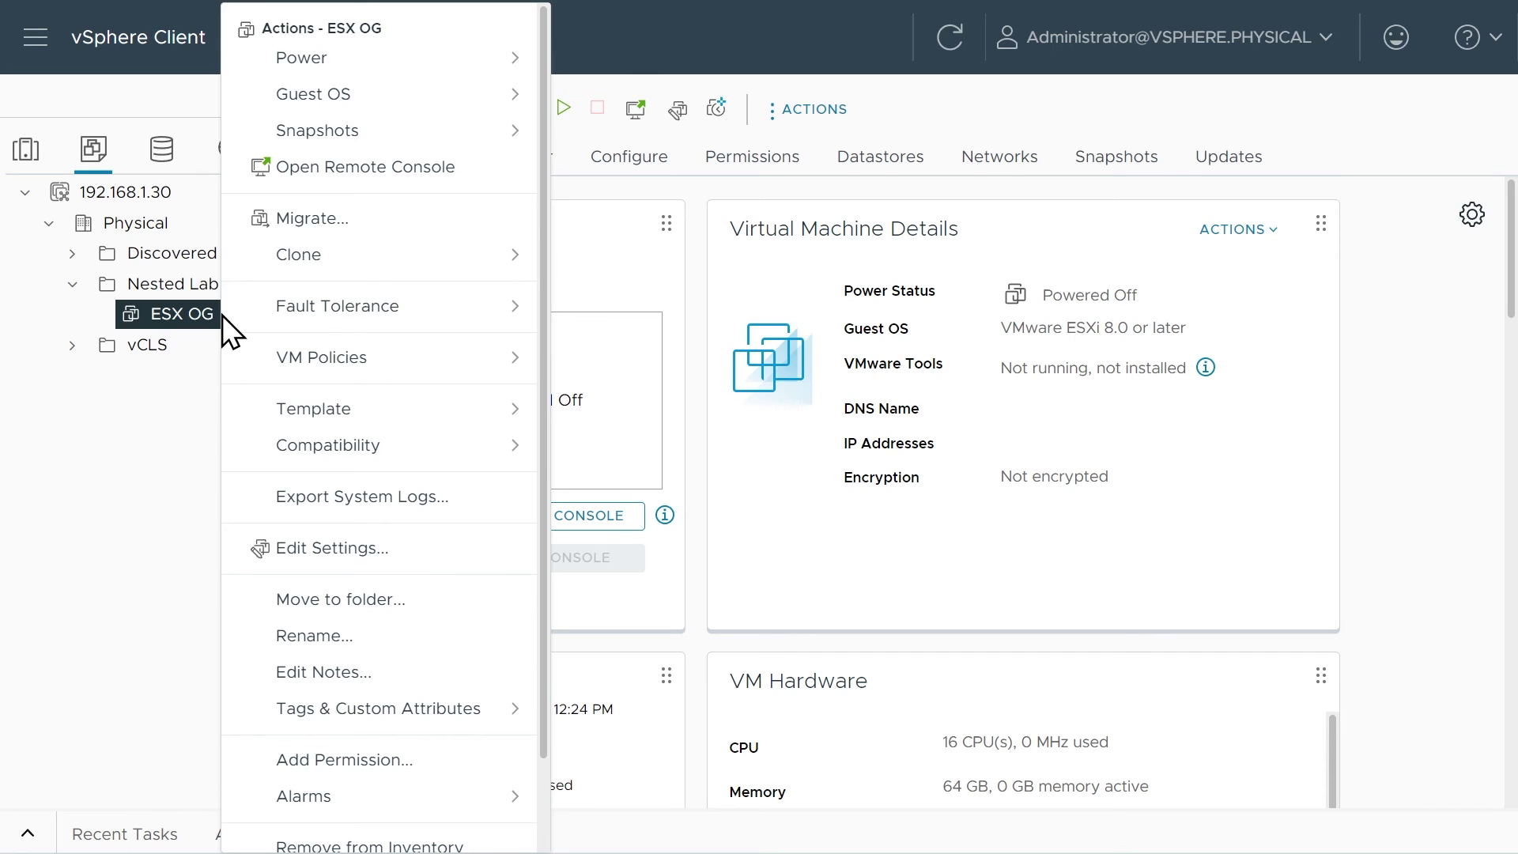
mouse_move(310, 270)
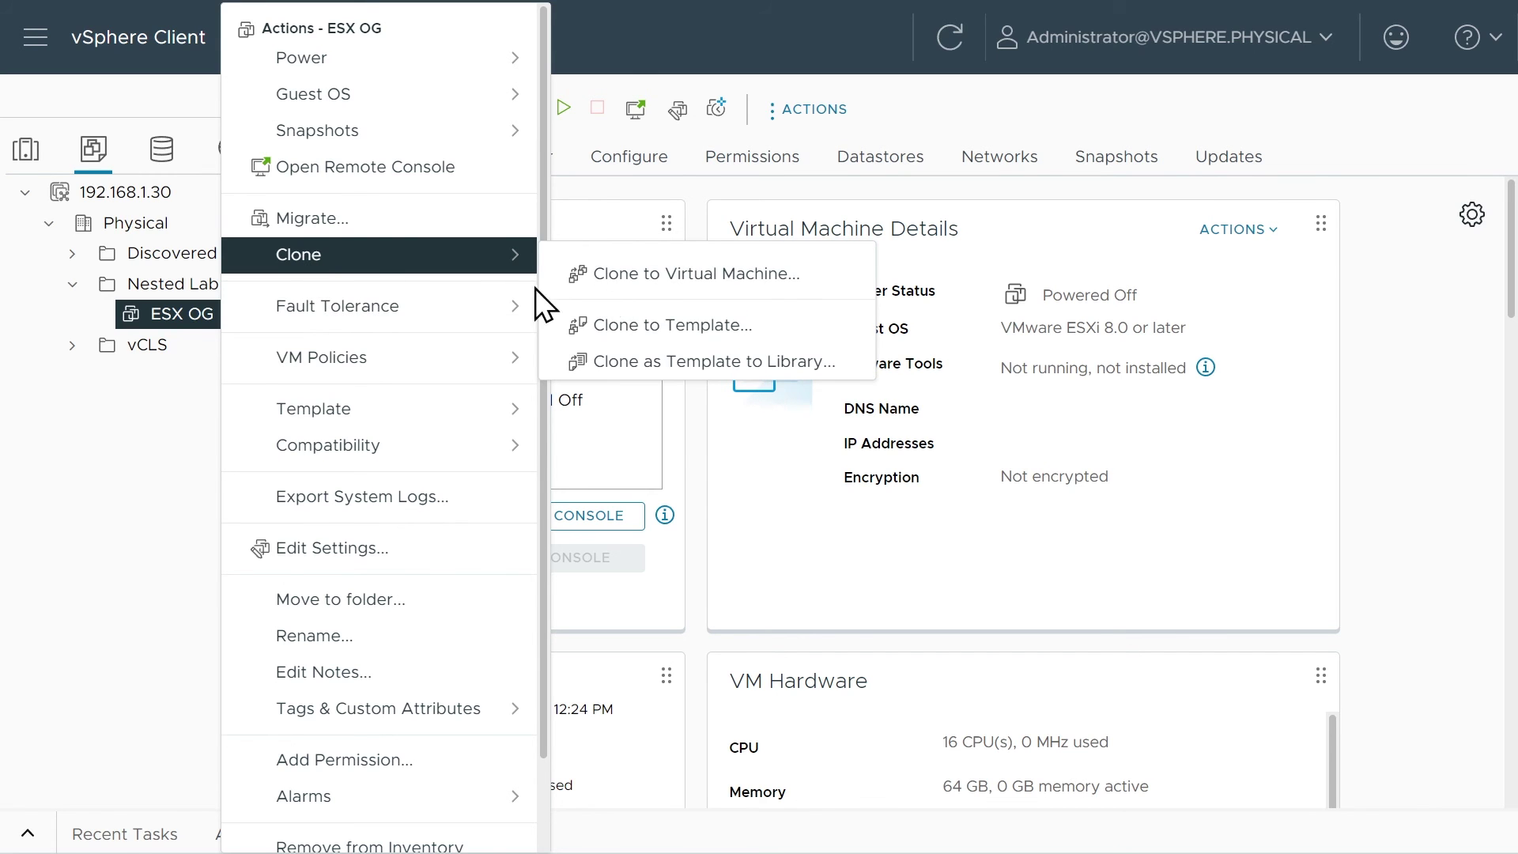
left_click(635, 272)
type("ES")
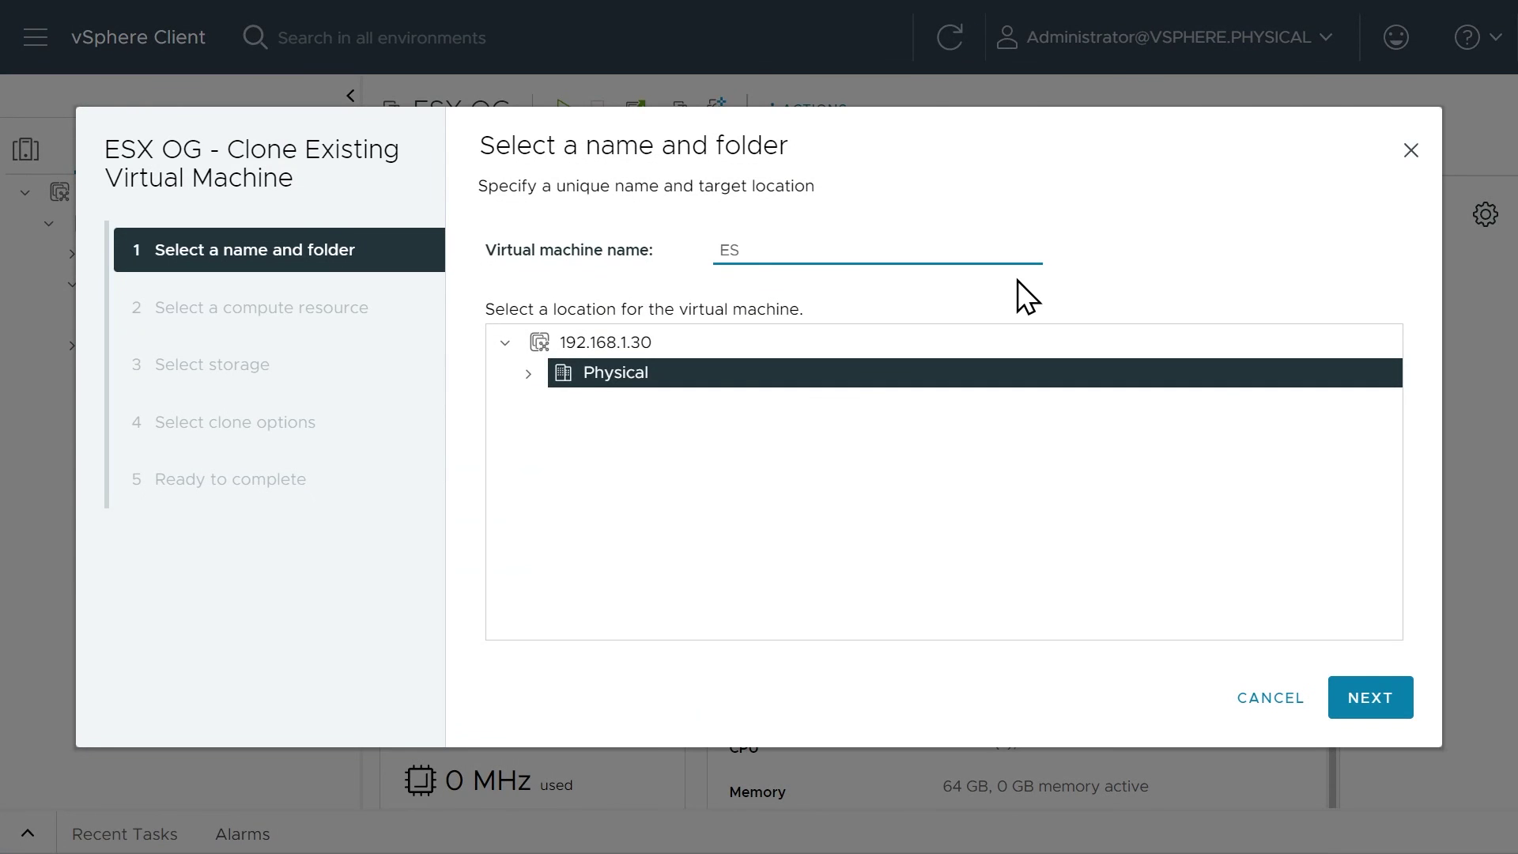
type("Xi-A")
left_click(528, 373)
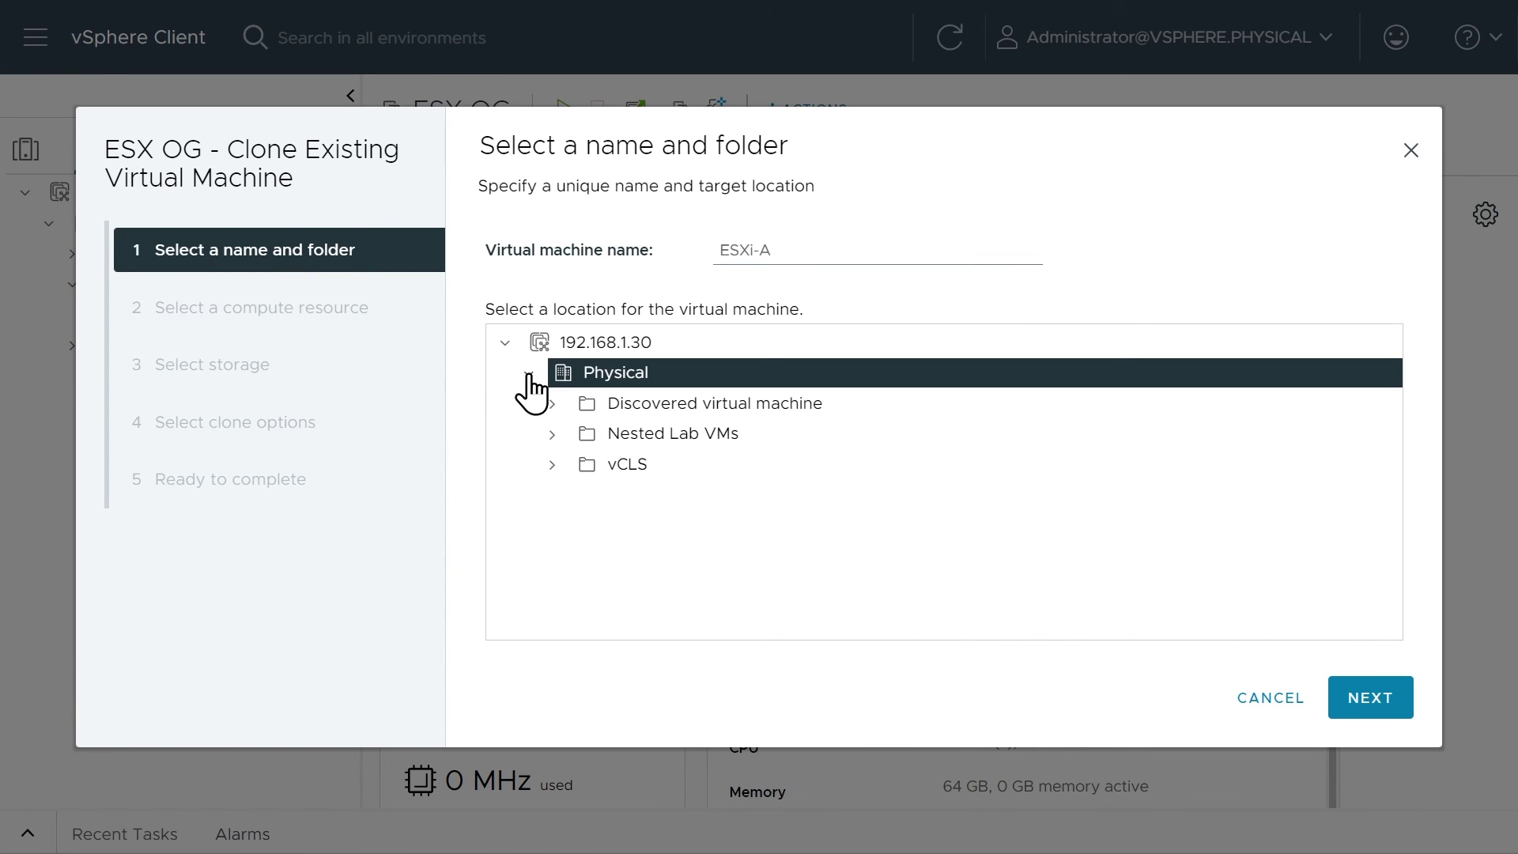
left_click(632, 434)
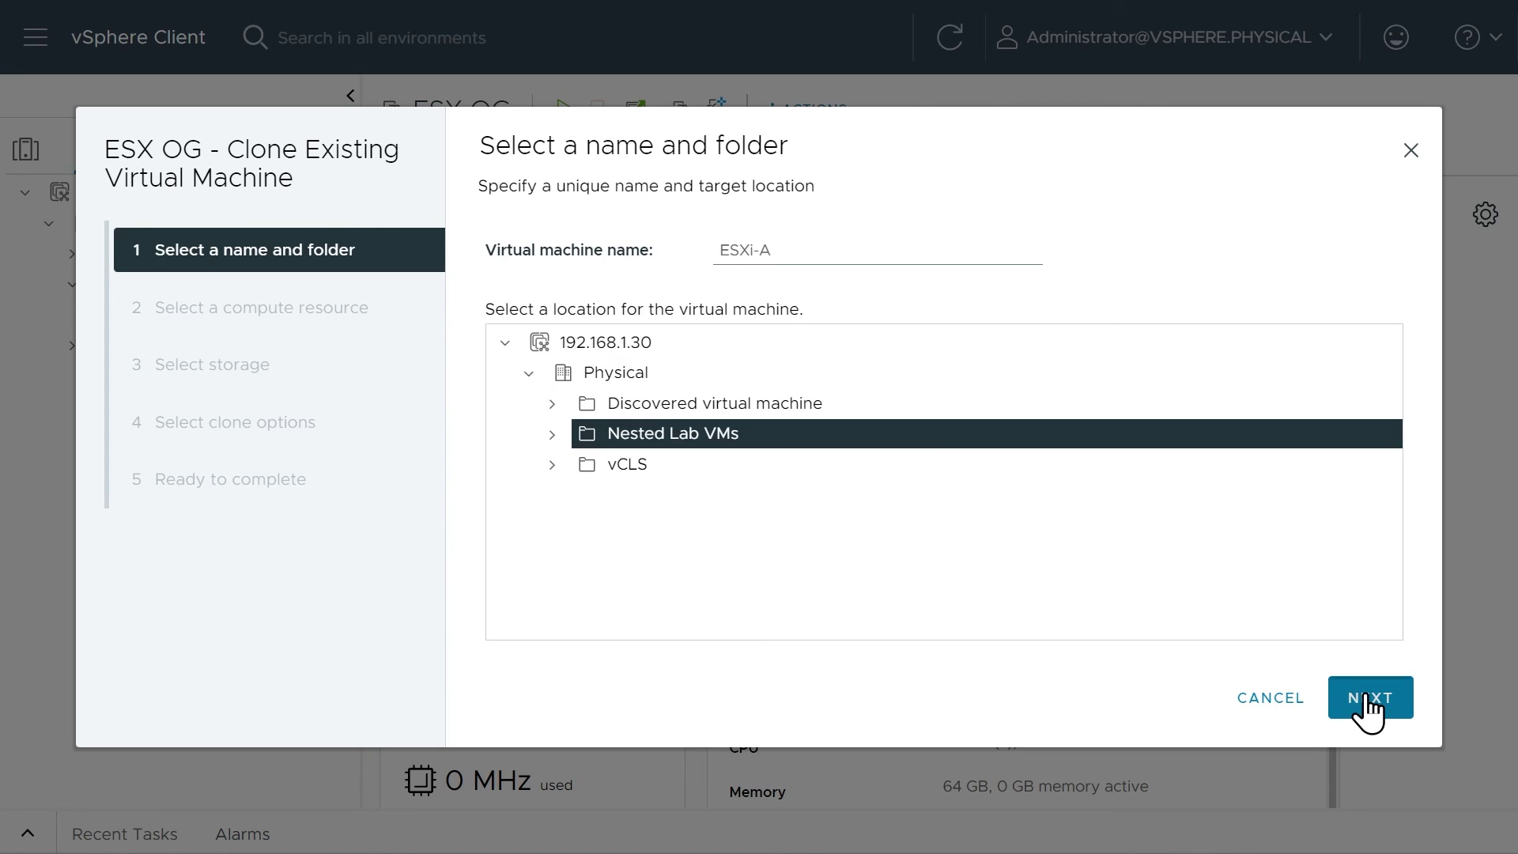
left_click(1370, 699)
- Choose host 192.168.1.106 in Physical Cluster as the compute resource for the clone
left_click(497, 220)
left_click(521, 249)
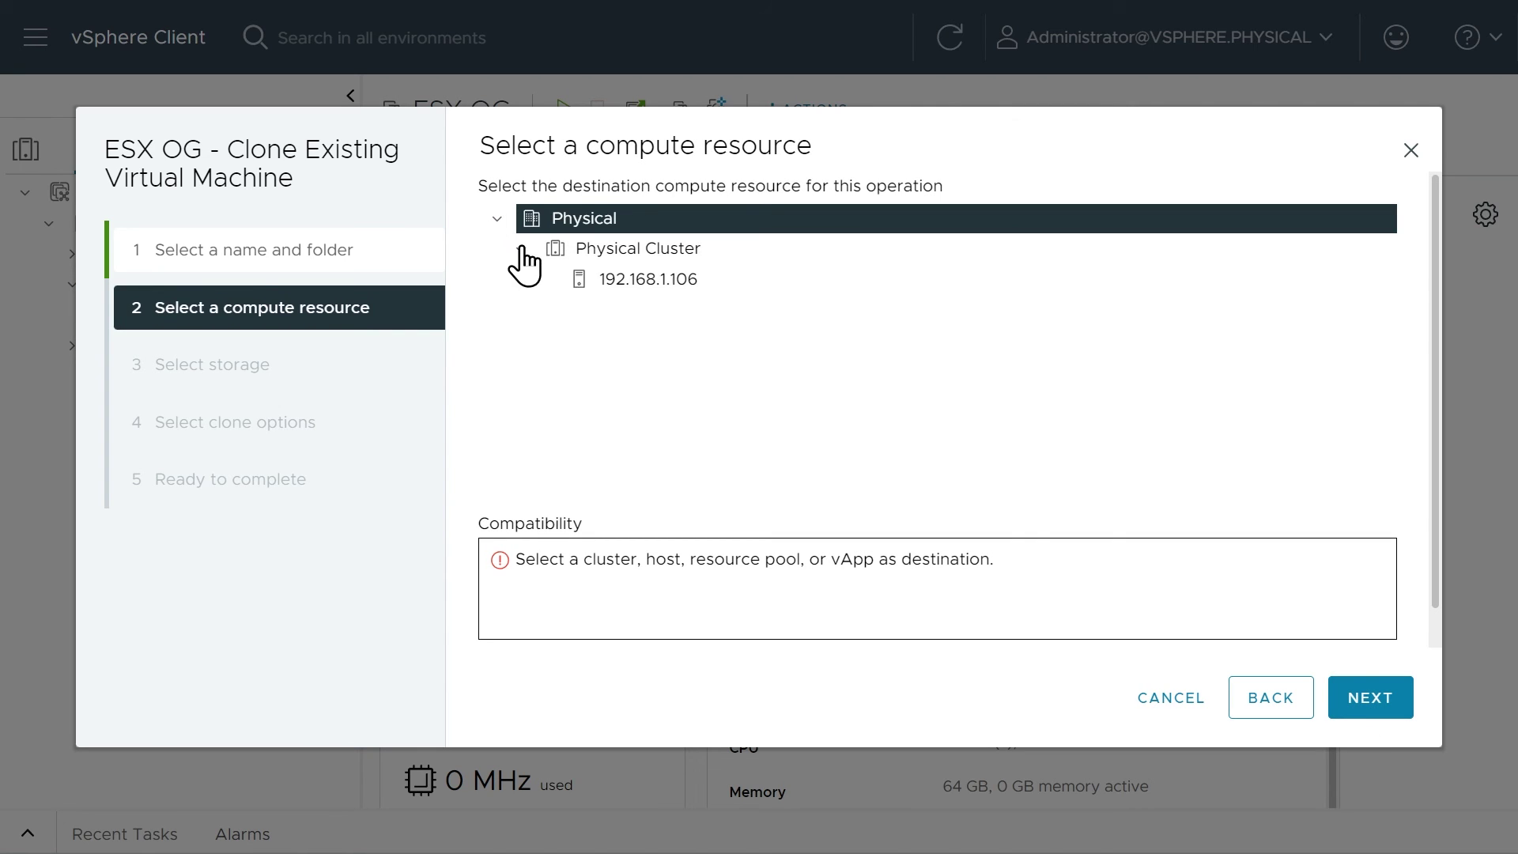
left_click(639, 283)
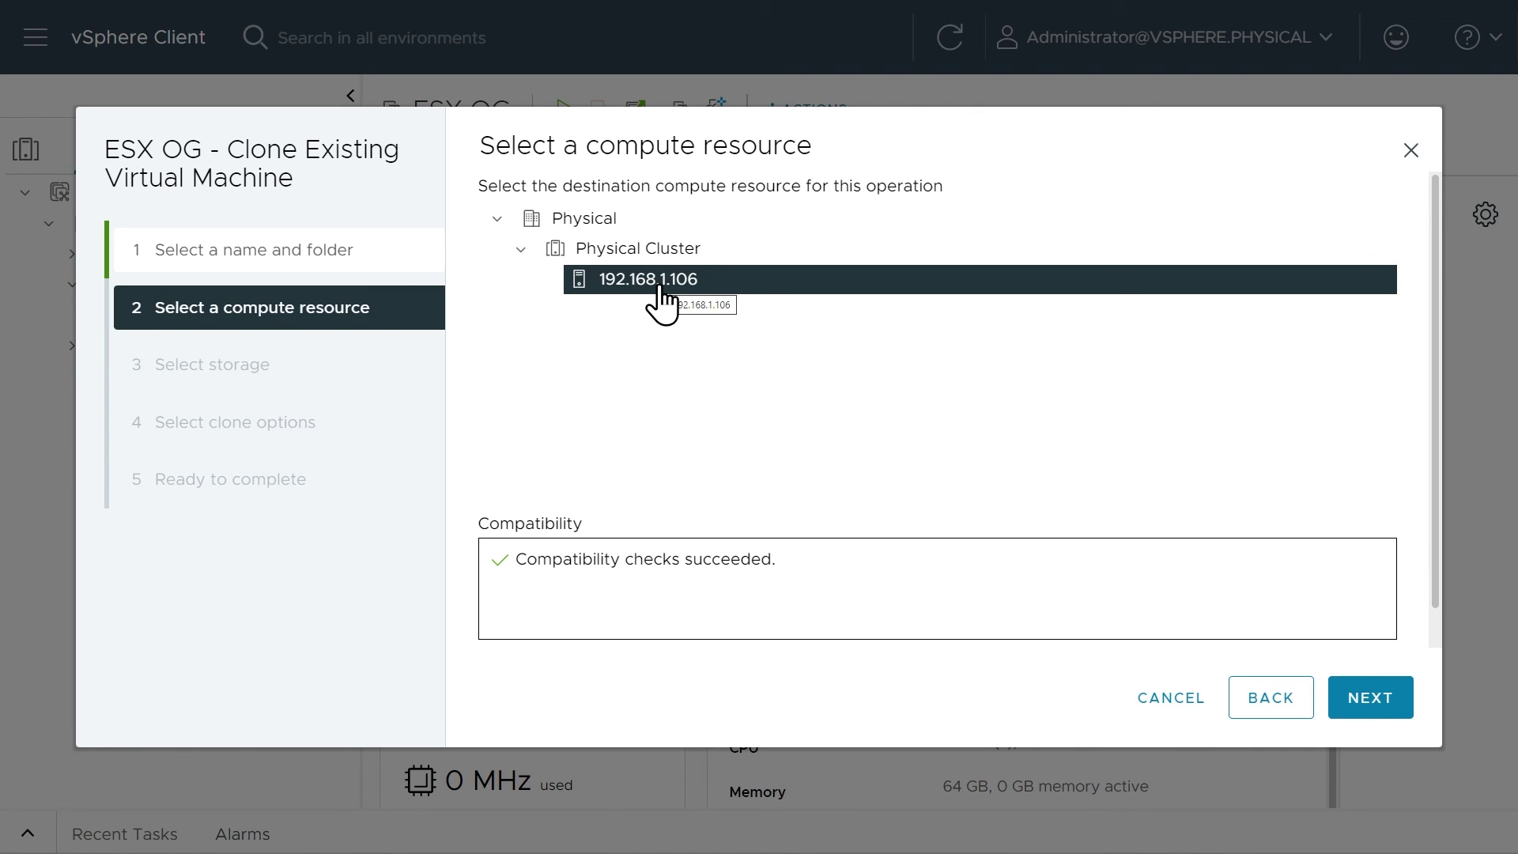
left_click(1371, 706)
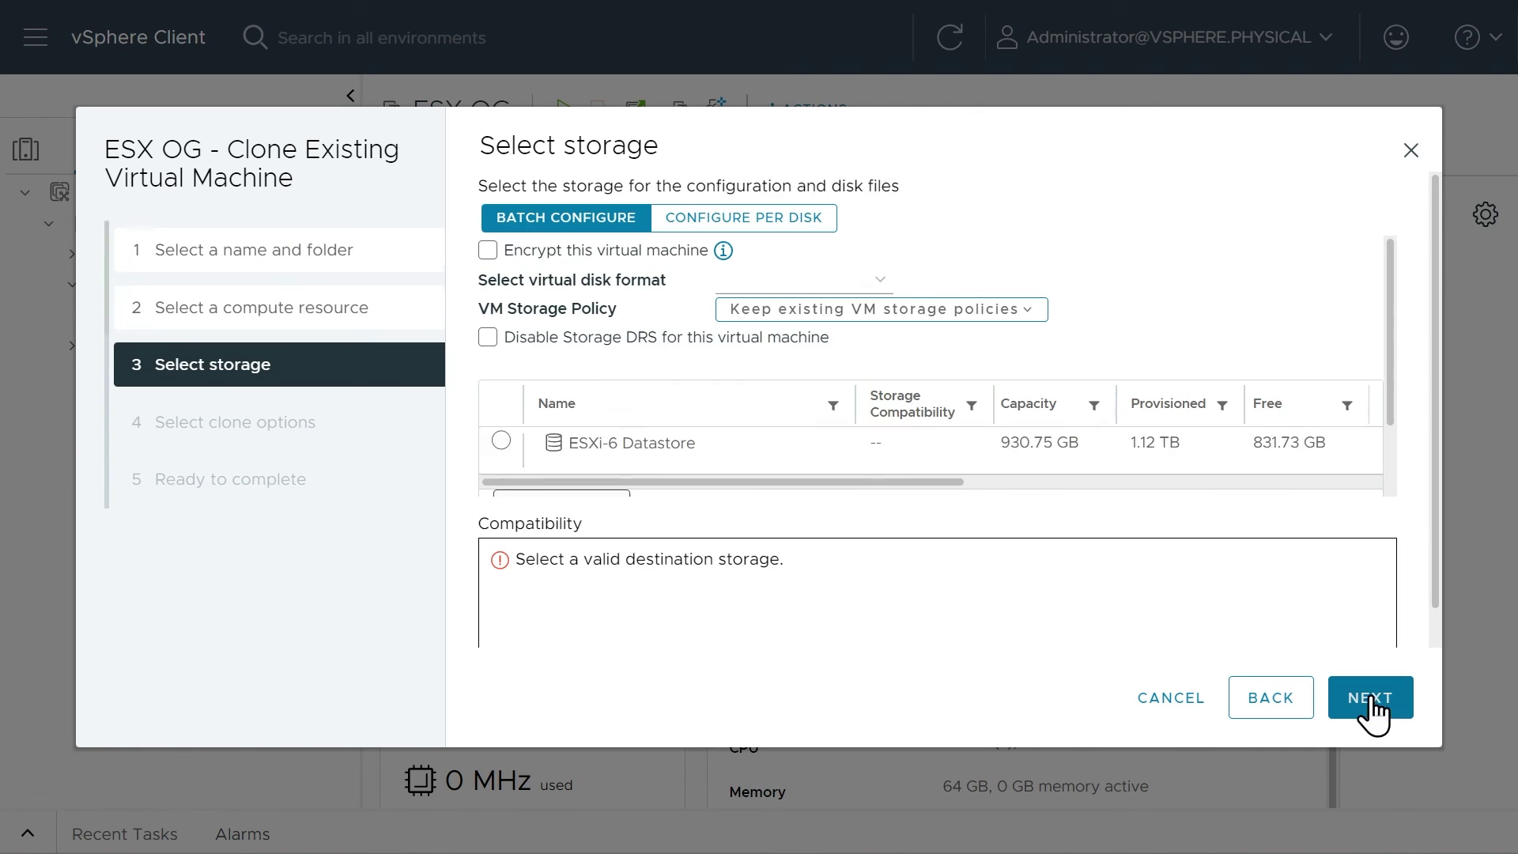
- Store the clone on ESXi-6 Datastore with the Thin Provision virtual disk format
left_click(502, 441)
left_click(861, 287)
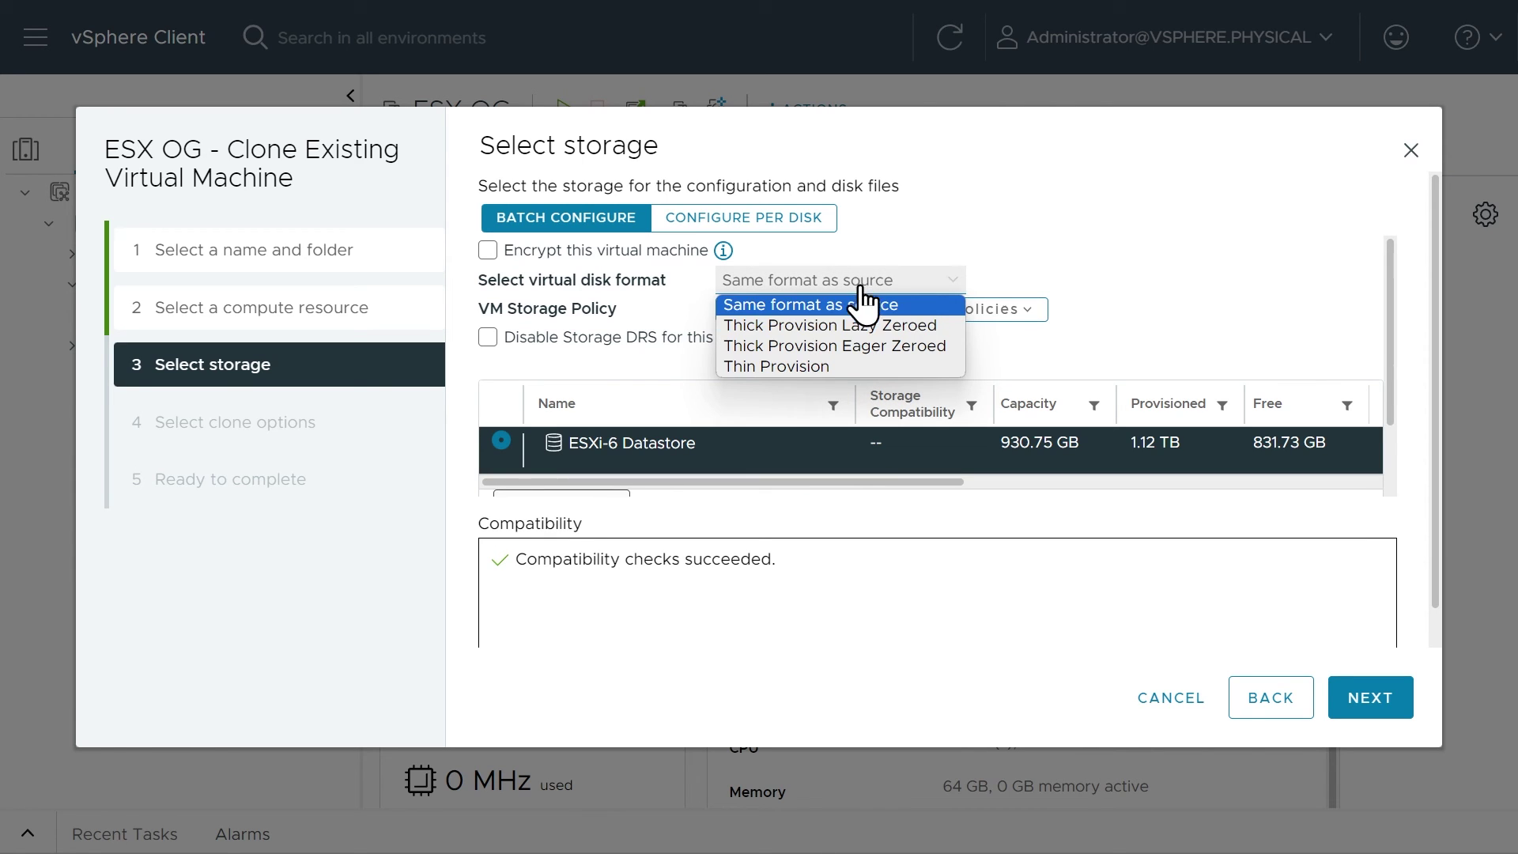
left_click(786, 371)
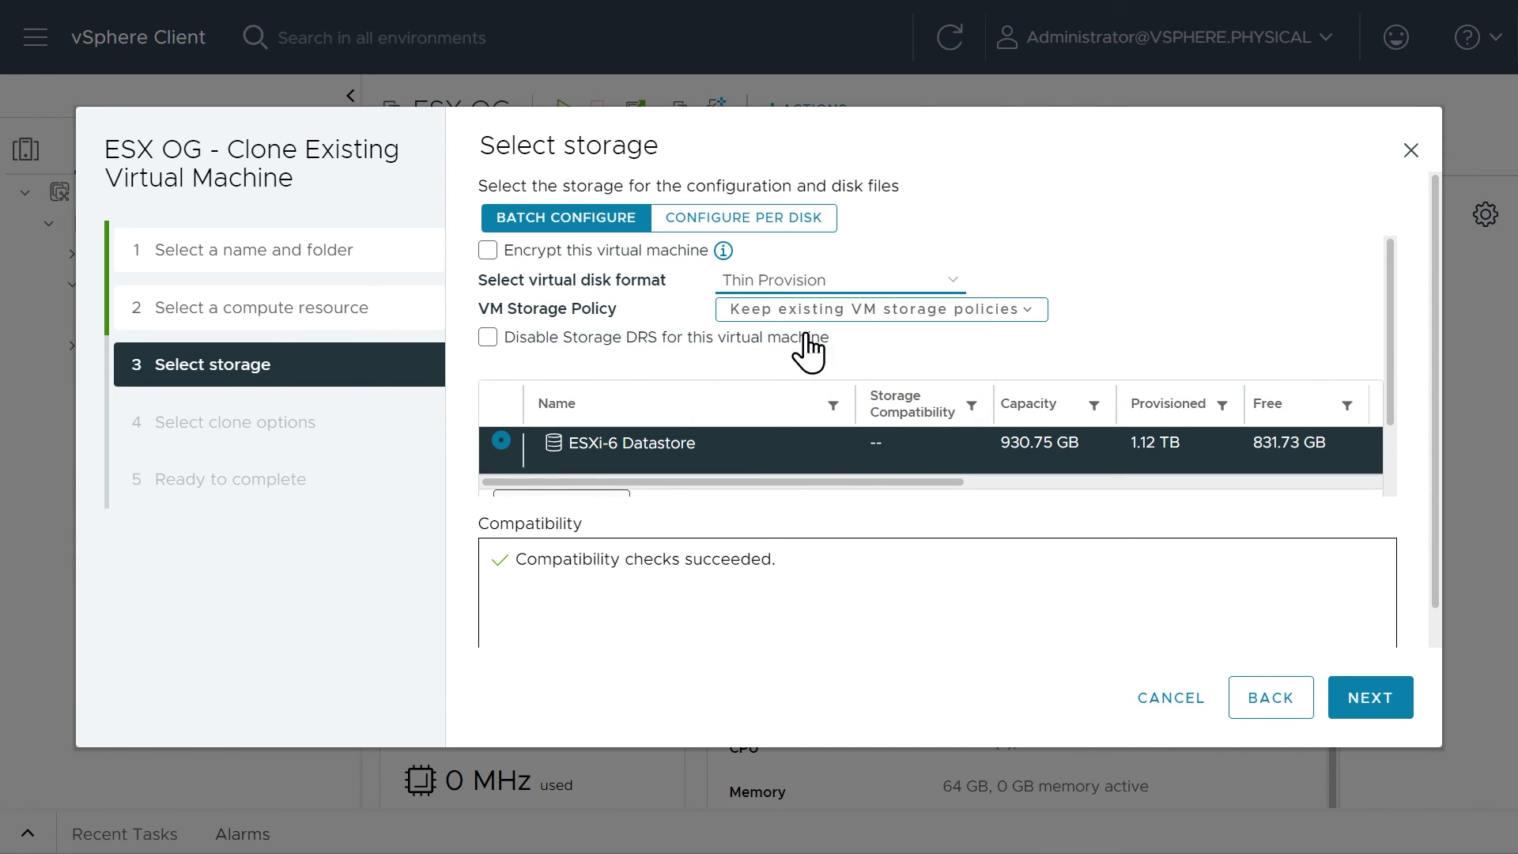
left_click(1372, 706)
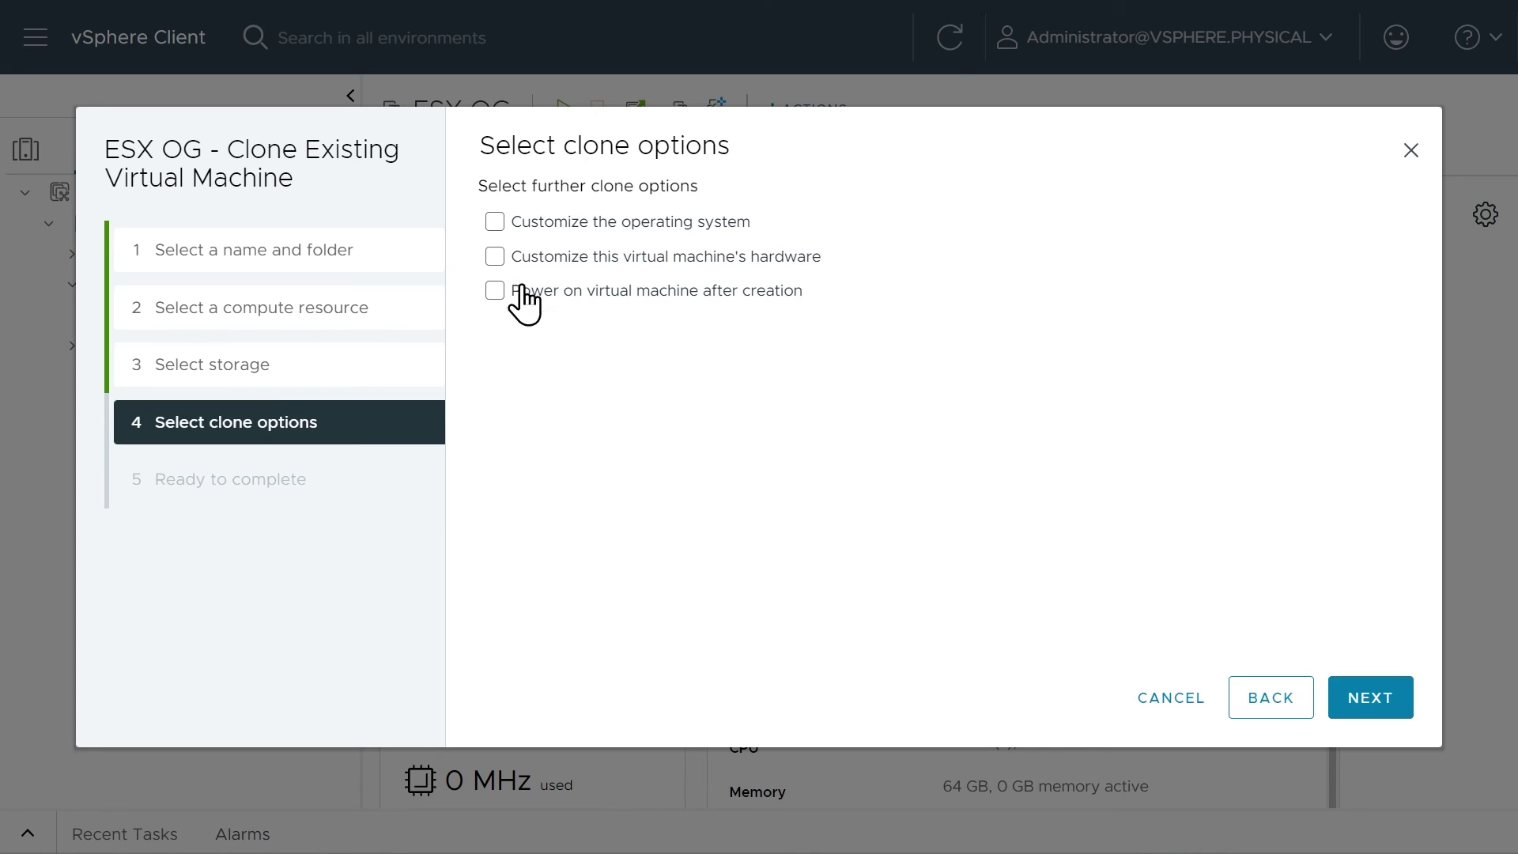
- Enable hardware customization and powering on after creation as clone options
left_click(495, 257)
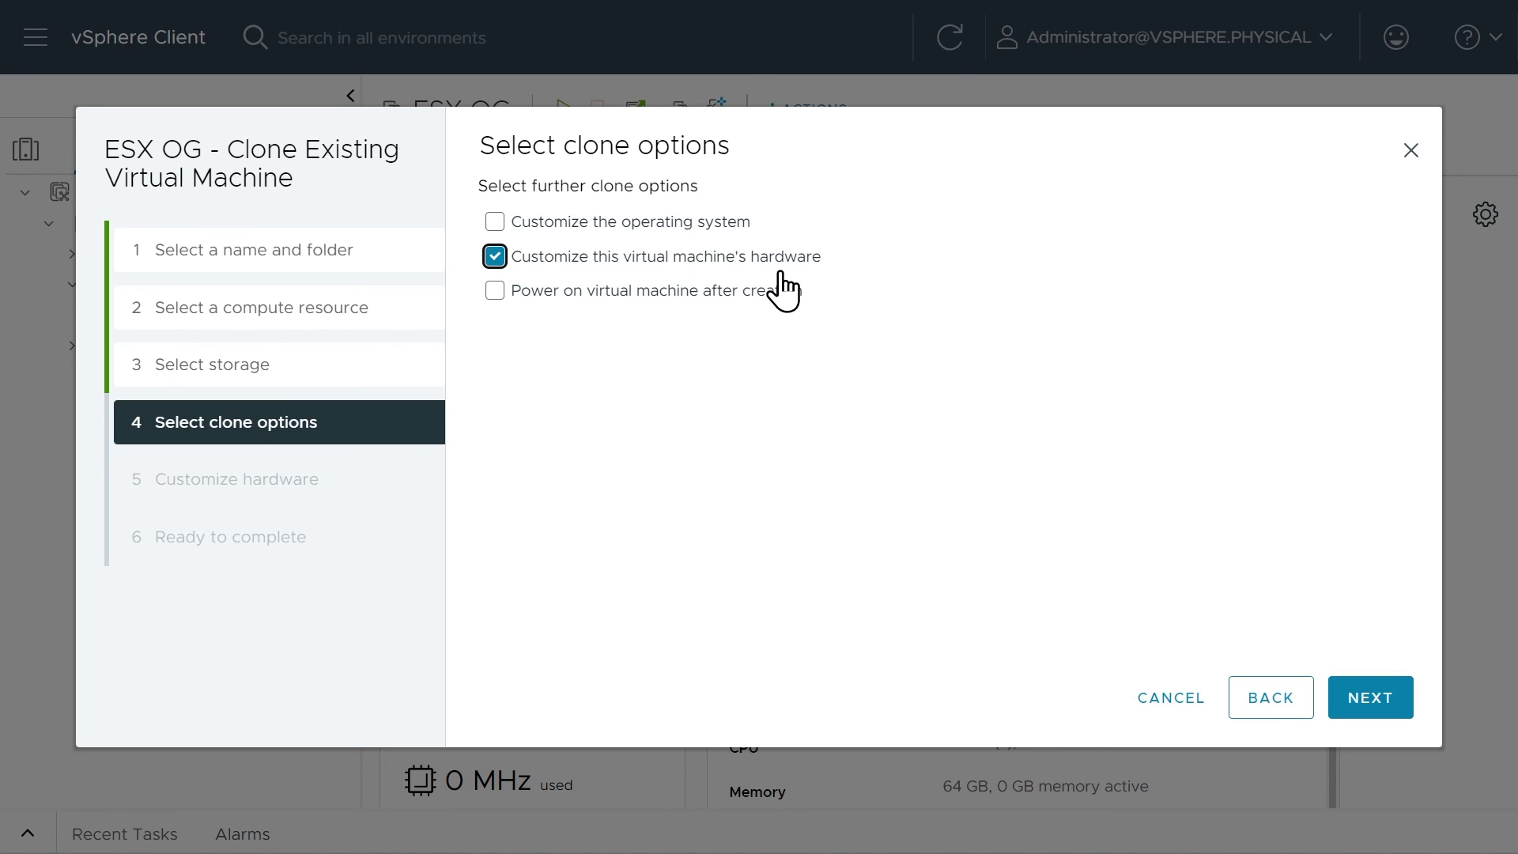
left_click(507, 290)
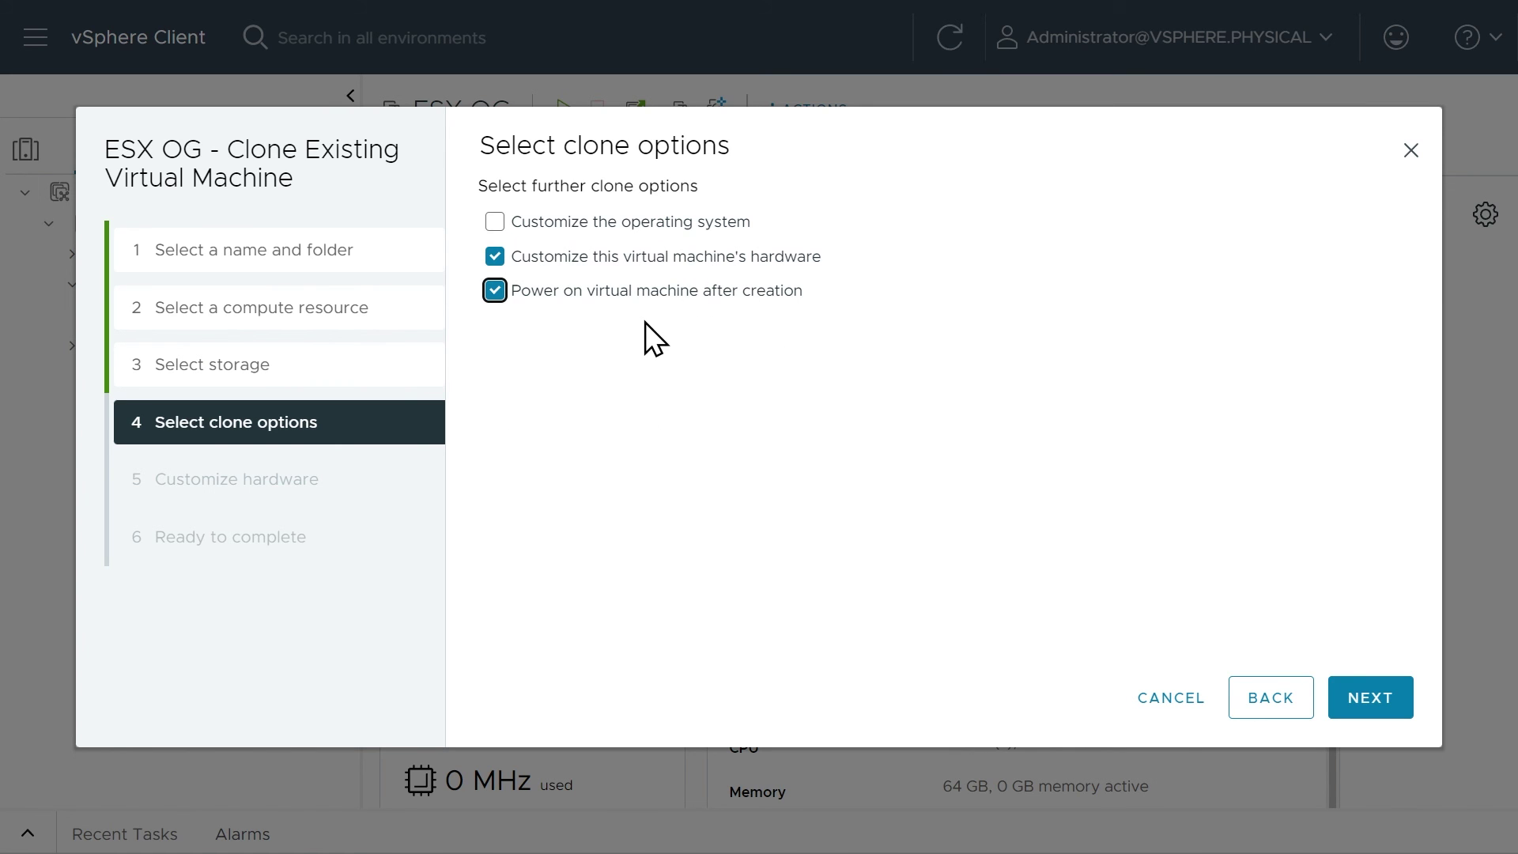
left_click(1371, 702)
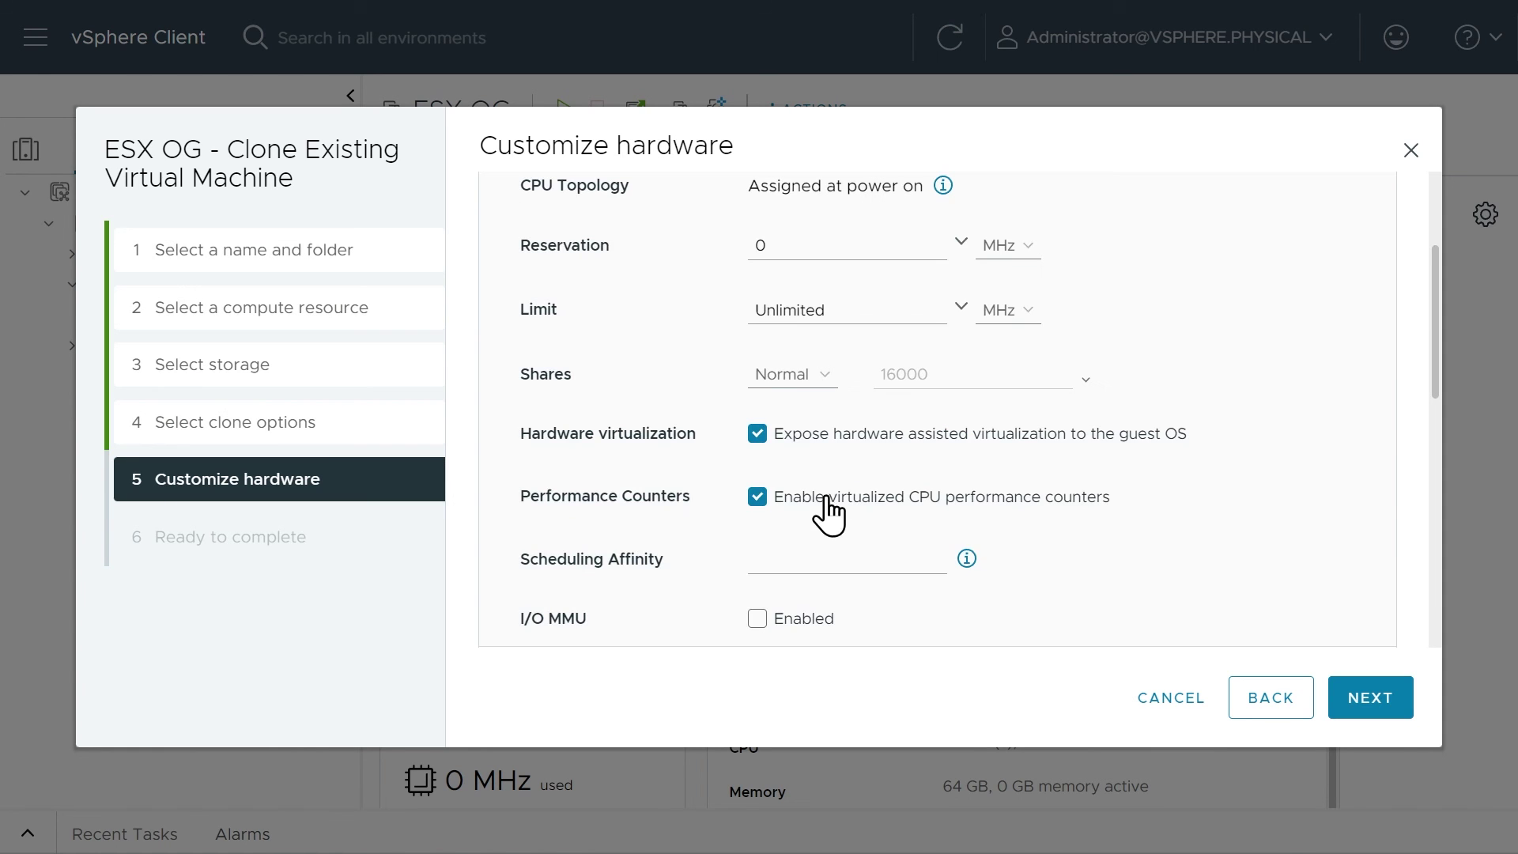
- Review the clone's CPU, Hard disk 2, network adapter and CD/DVD settings, and finish creating ESXi-A
scroll(734, 330, "up", 5)
left_click(506, 324)
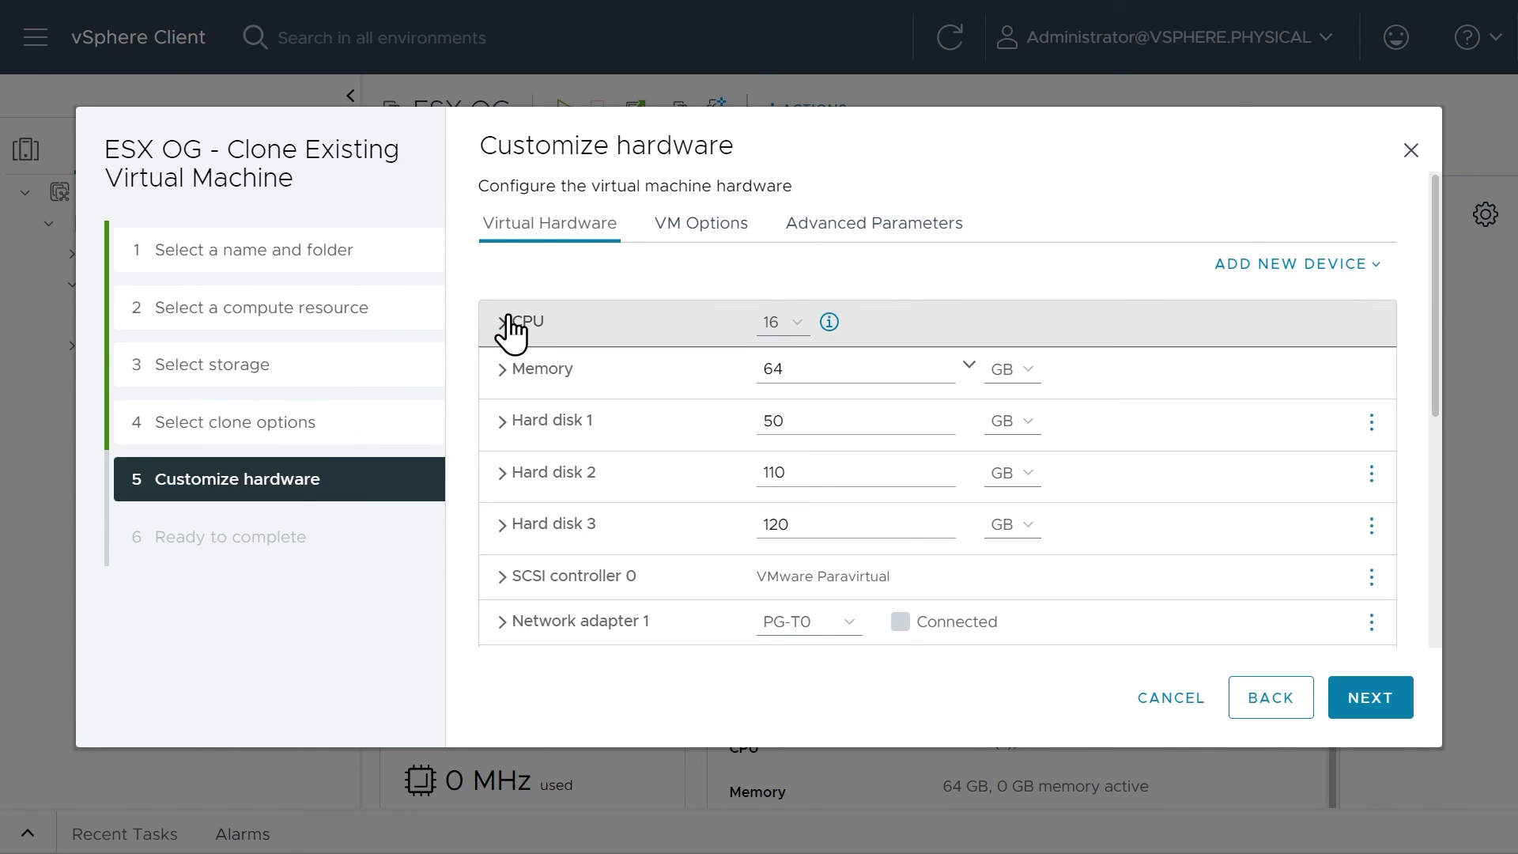
left_click(504, 474)
scroll(875, 529, "down", 3)
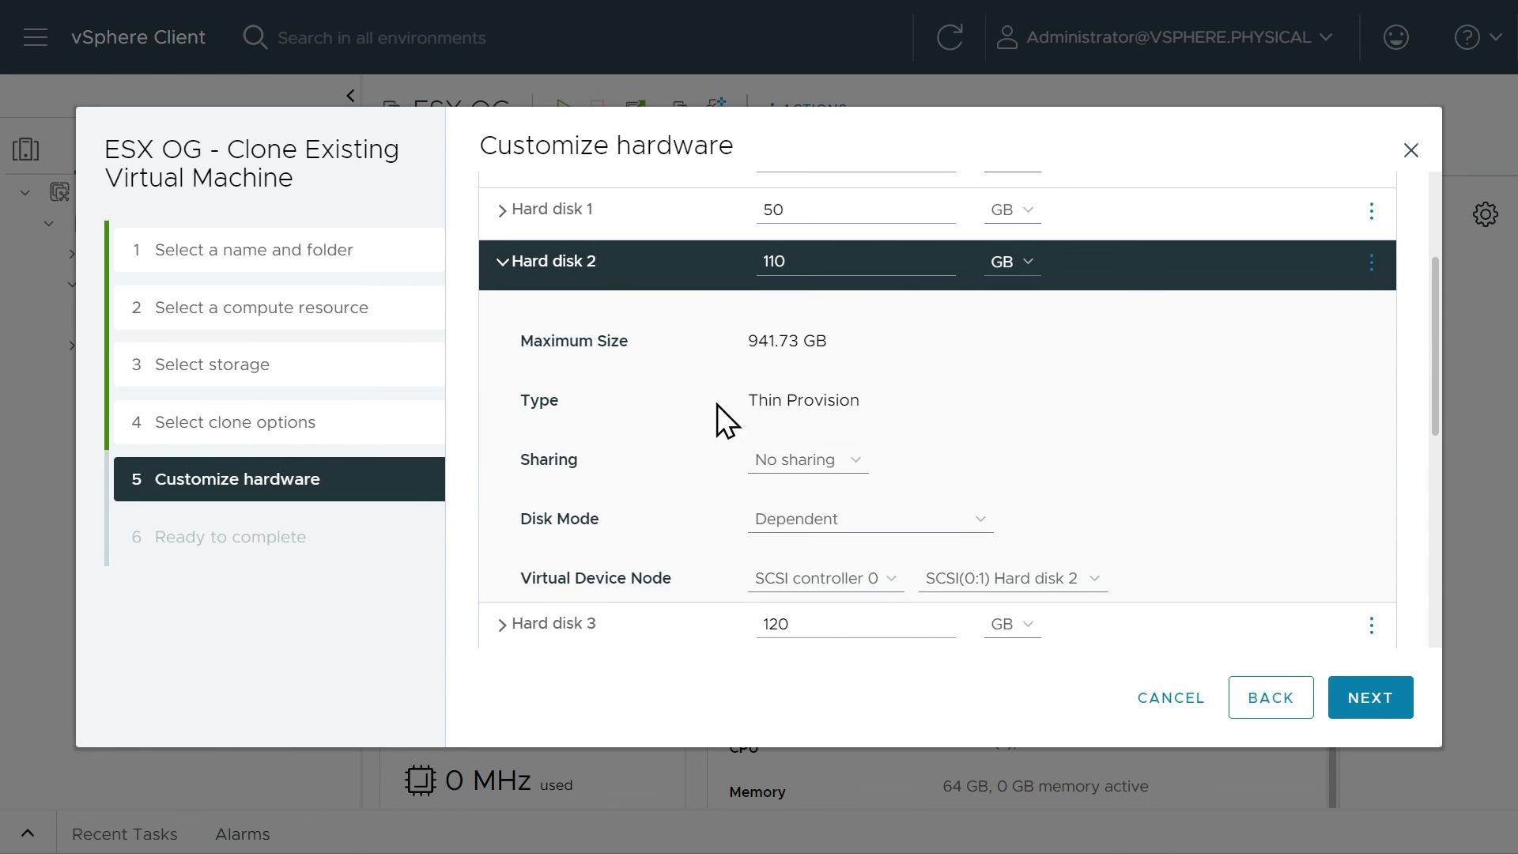
left_click(506, 266)
scroll(1027, 395, "down", 3)
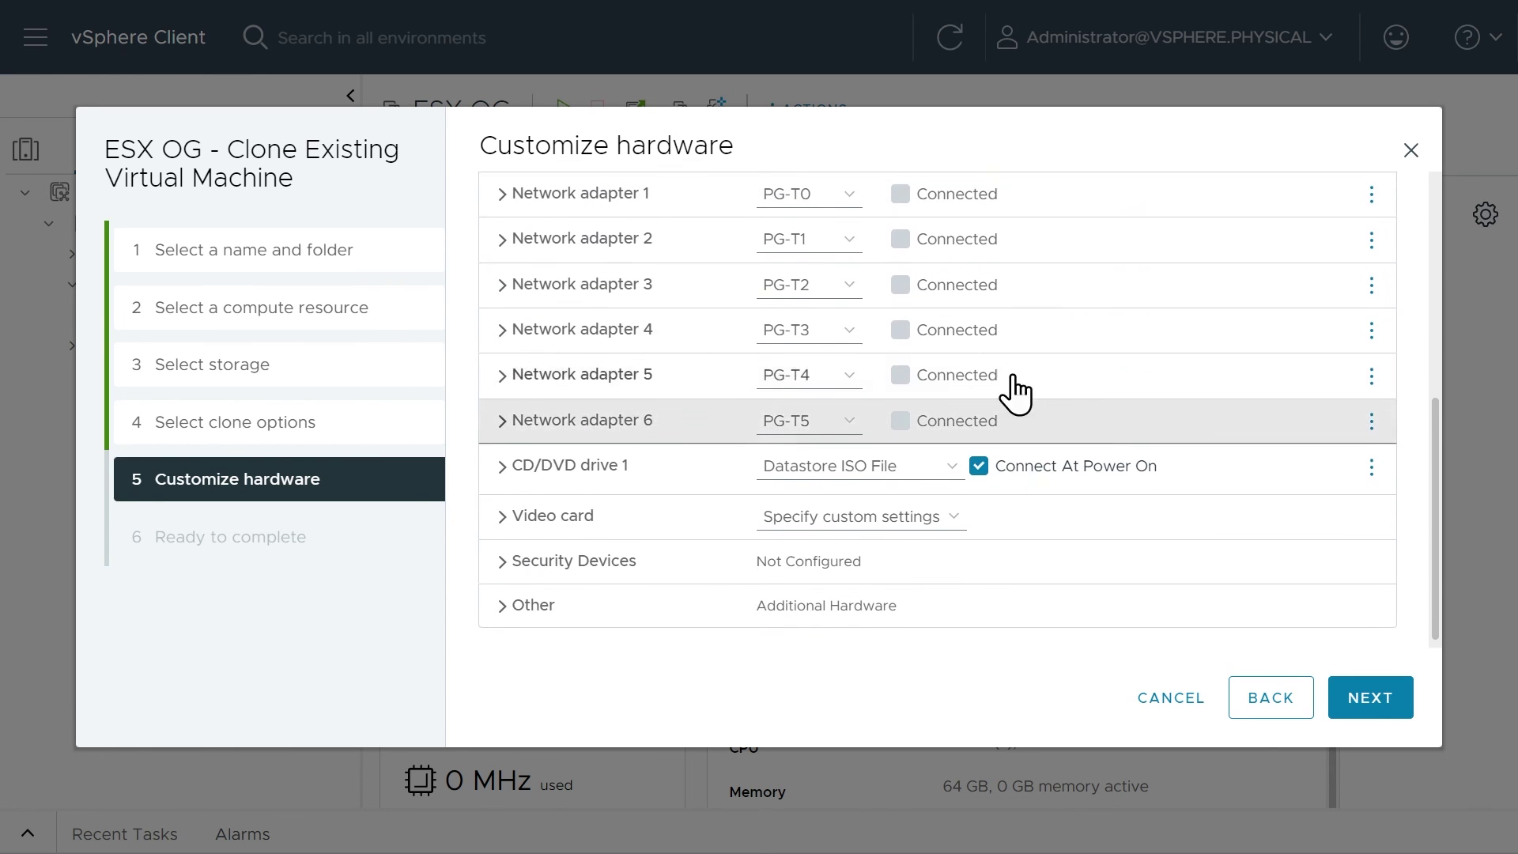
left_click(1370, 699)
left_click(1372, 701)
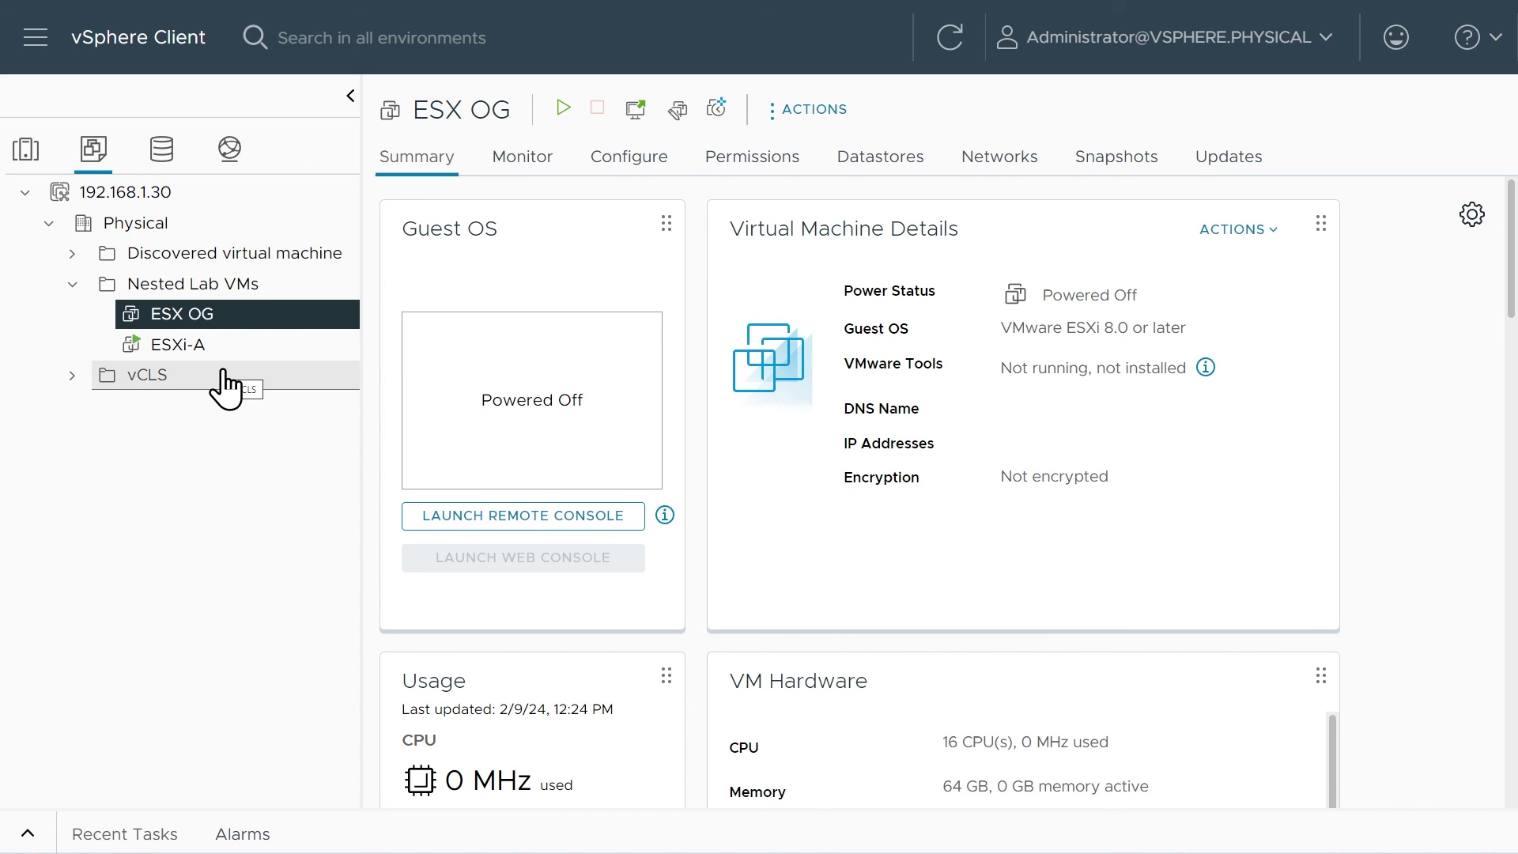
- Open the ESXi-A virtual machine in VMware Remote Console, allowing the browser to launch the application
left_click(178, 346)
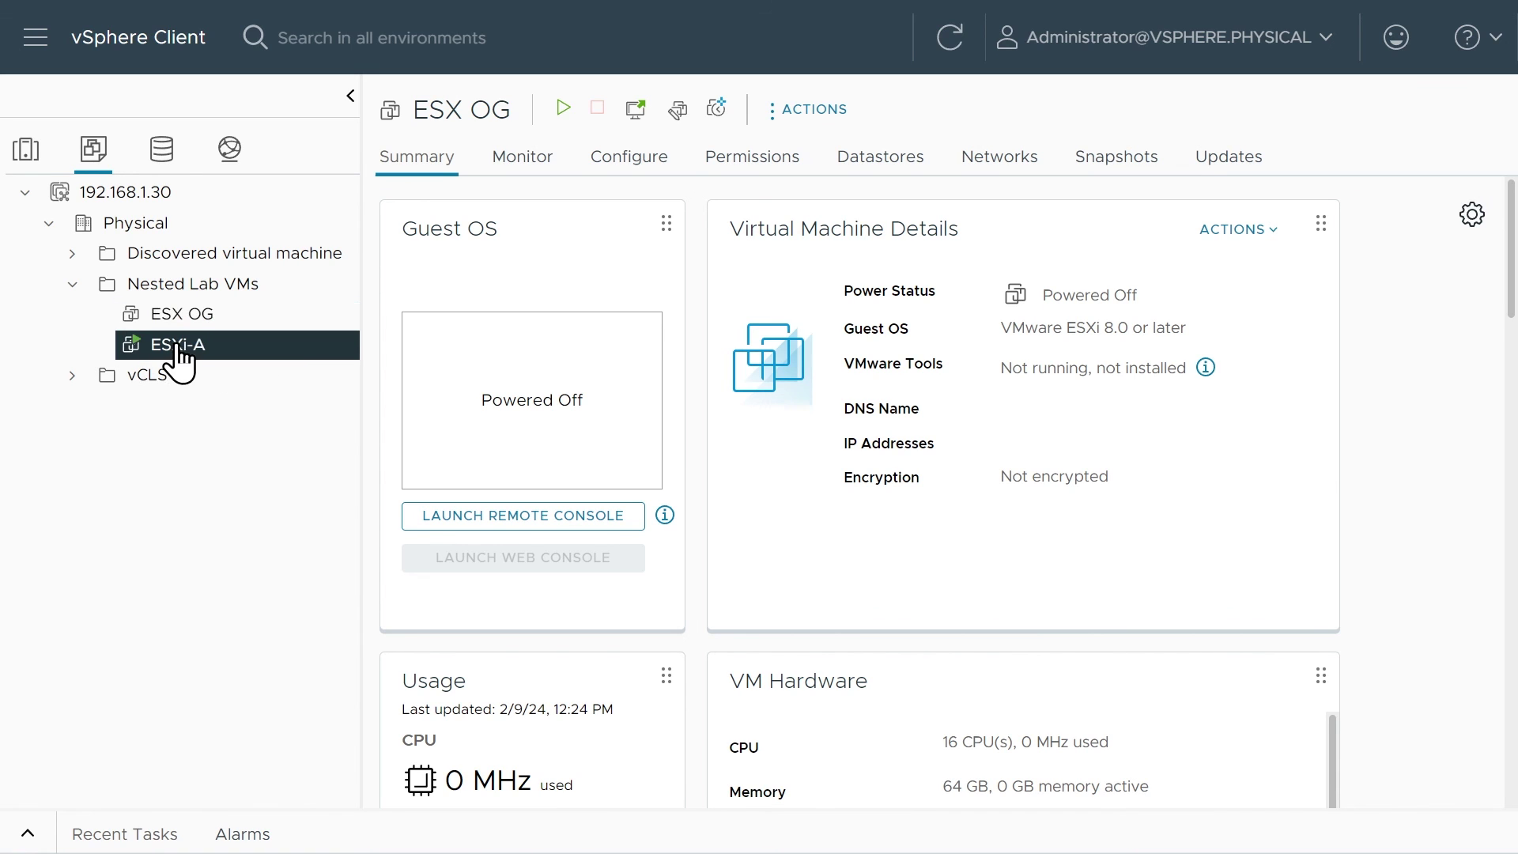
right_click(191, 356)
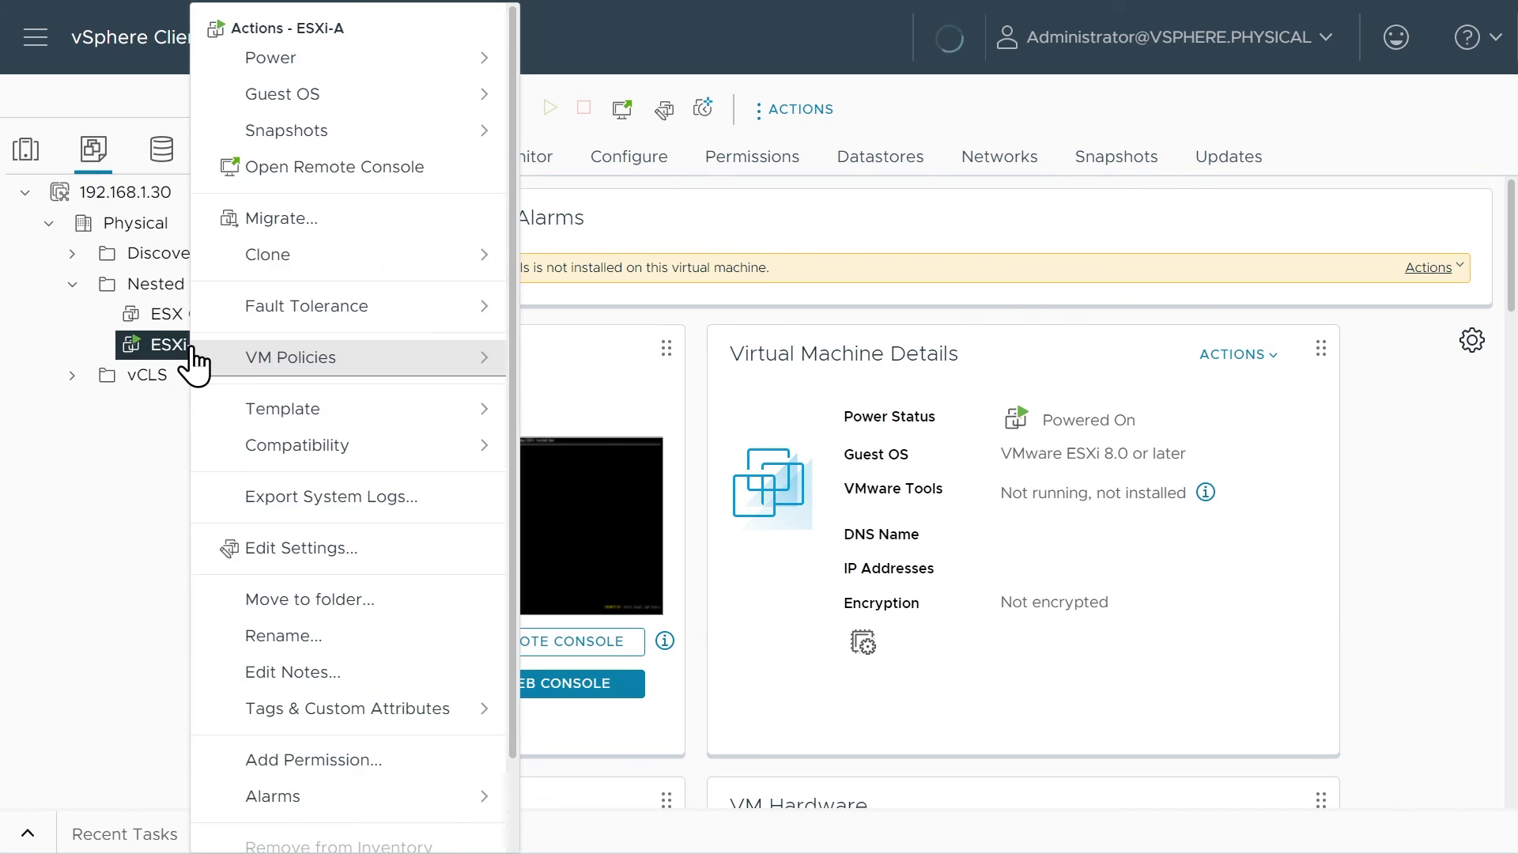
left_click(322, 168)
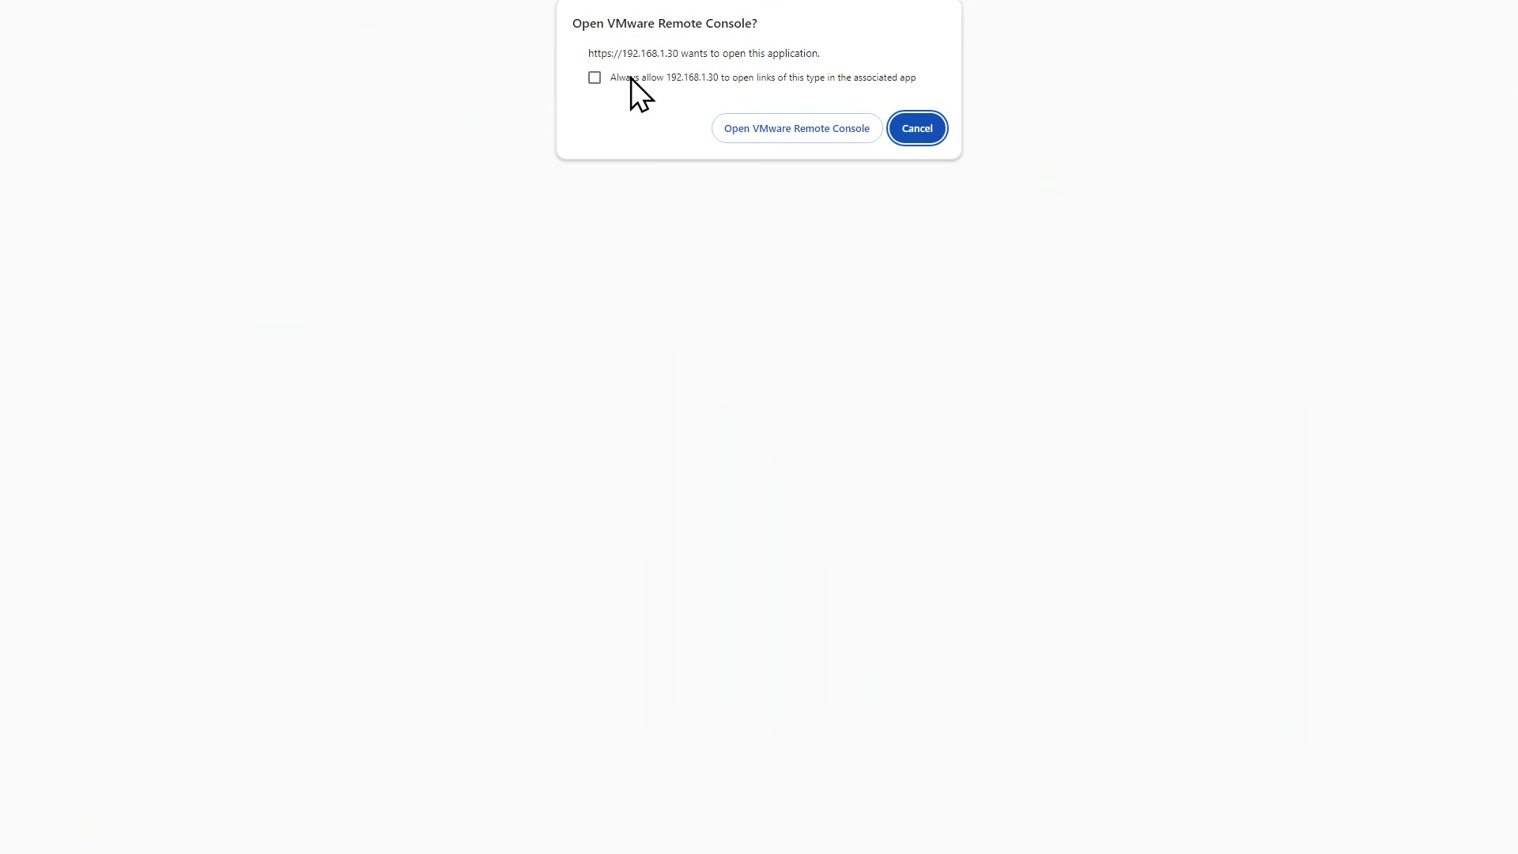
left_click(787, 129)
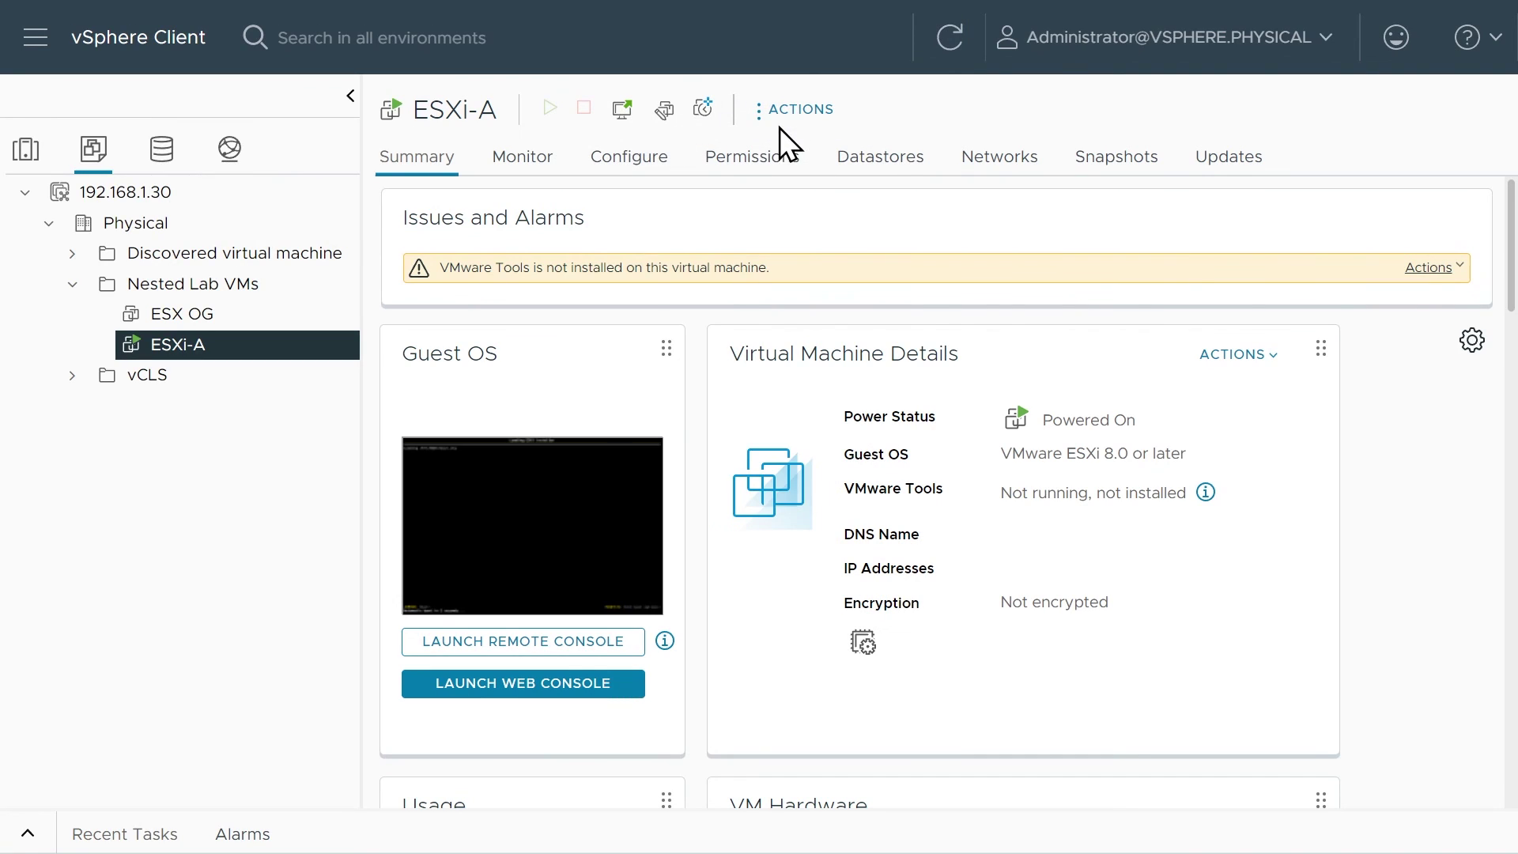
- Check the boot progress of ESXi-A in its remote console window and close the console
left_click_drag(566, 157, 914, 179)
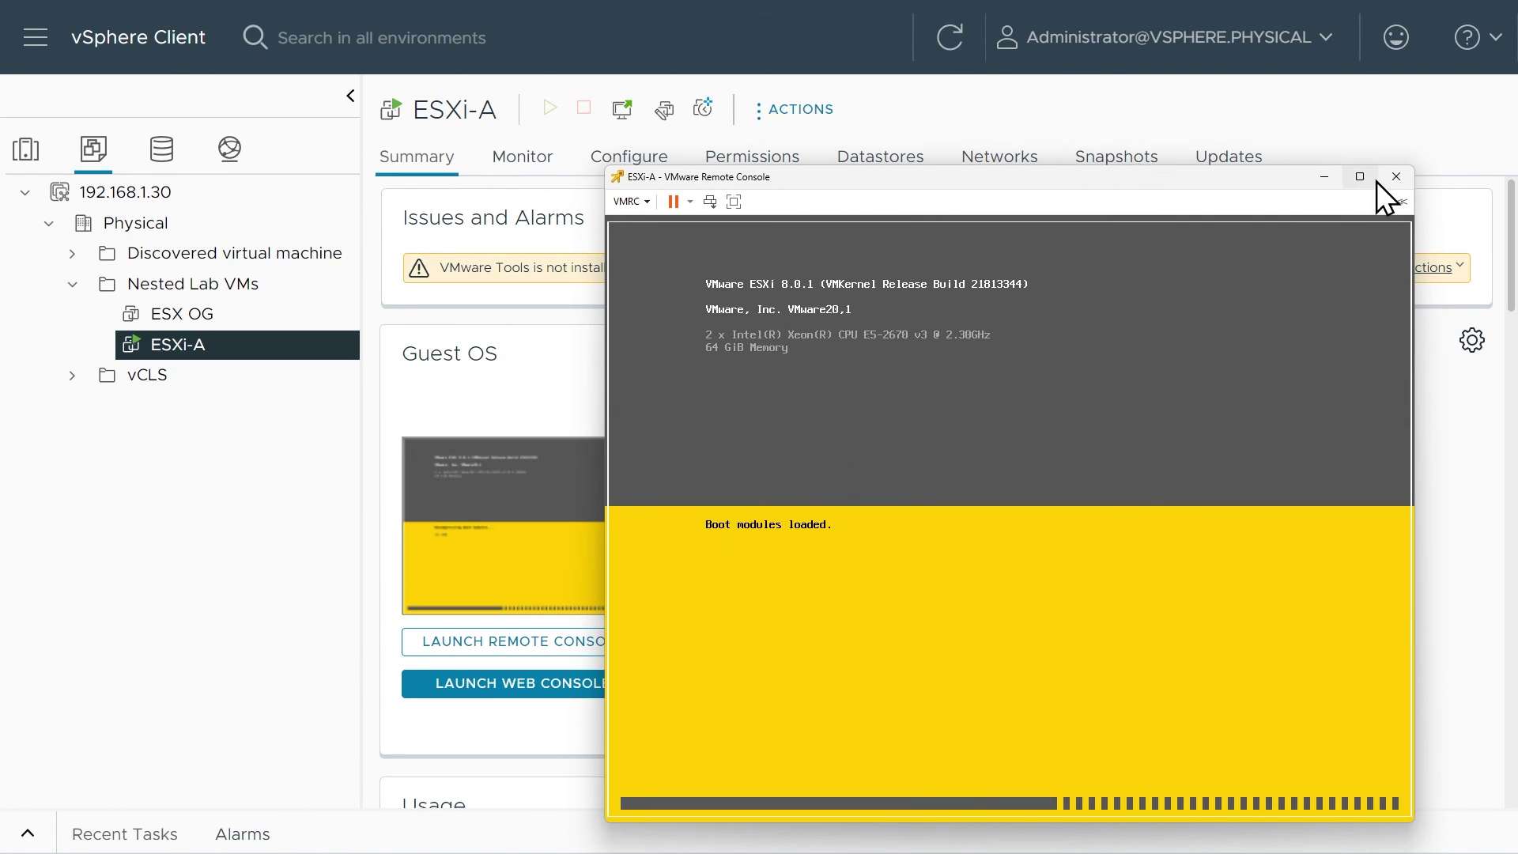
left_click(1396, 177)
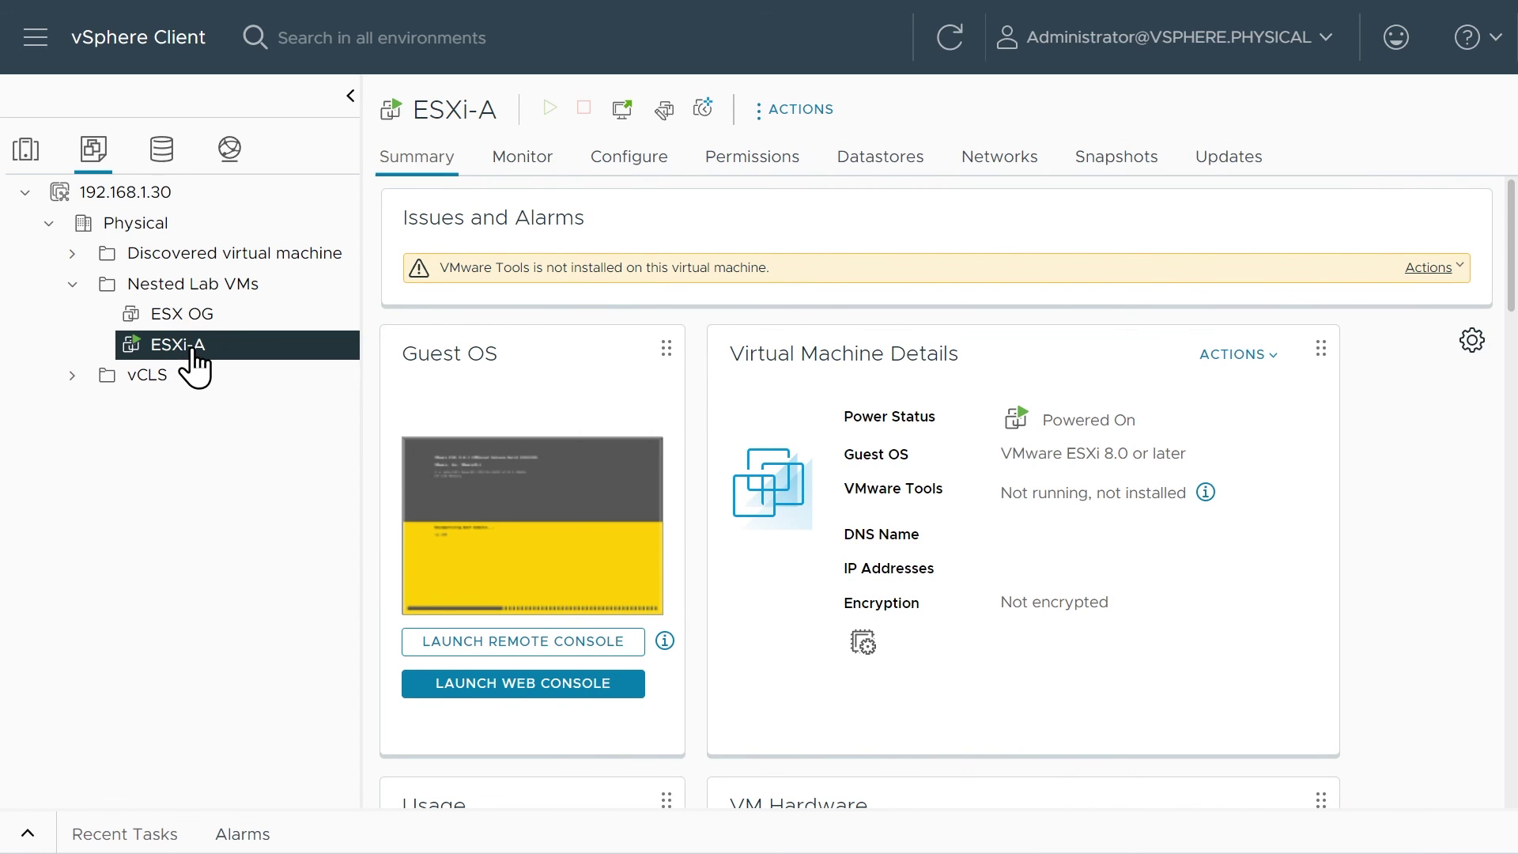
- Start cloning ESX OG to a virtual machine named ESXi-B in the Nested Lab VMs folder
right_click(200, 323)
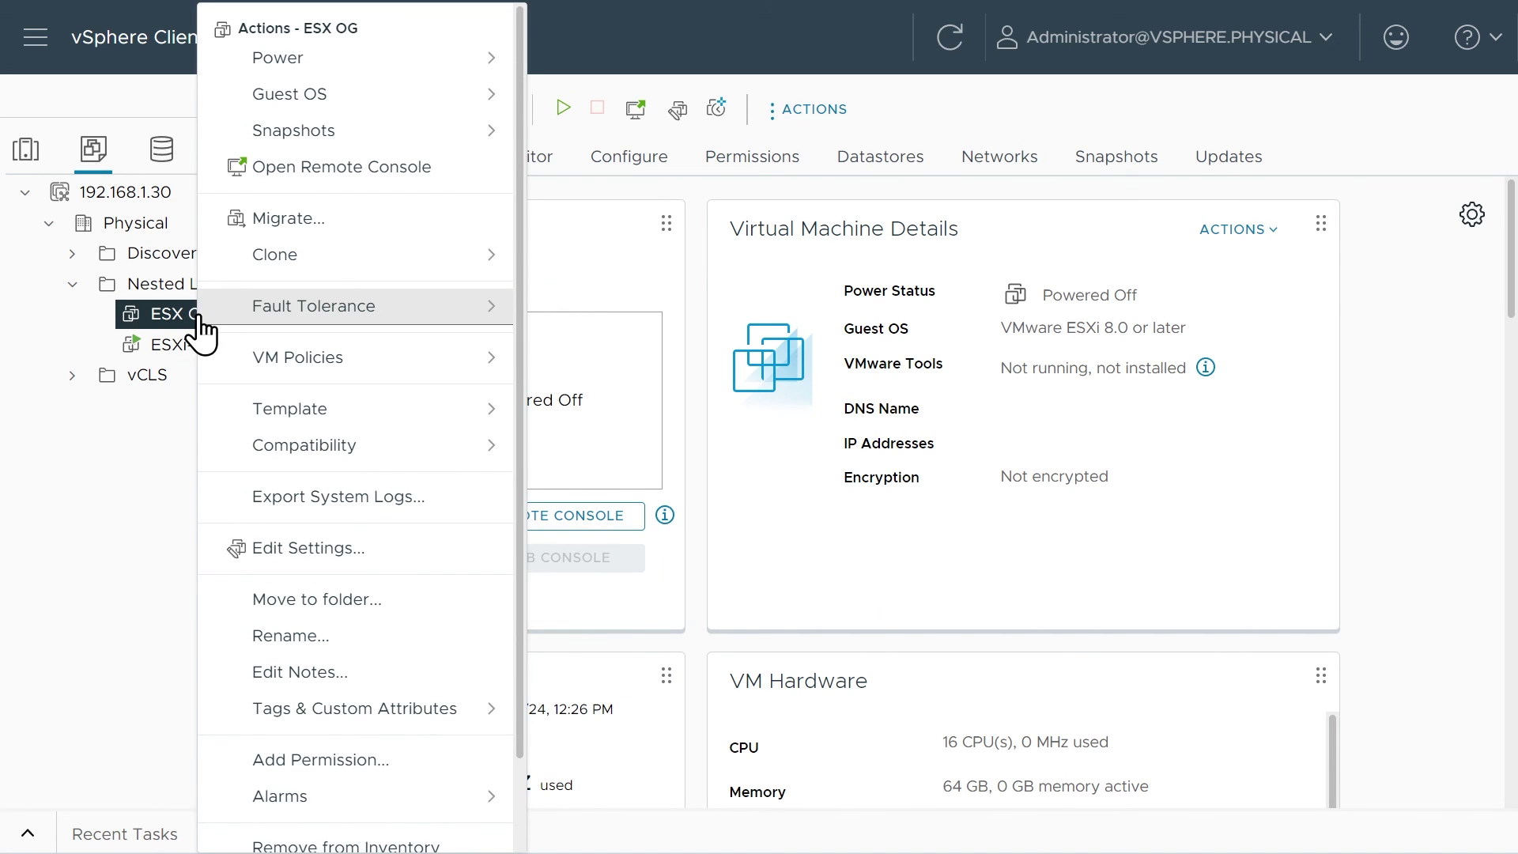
mouse_move(301, 261)
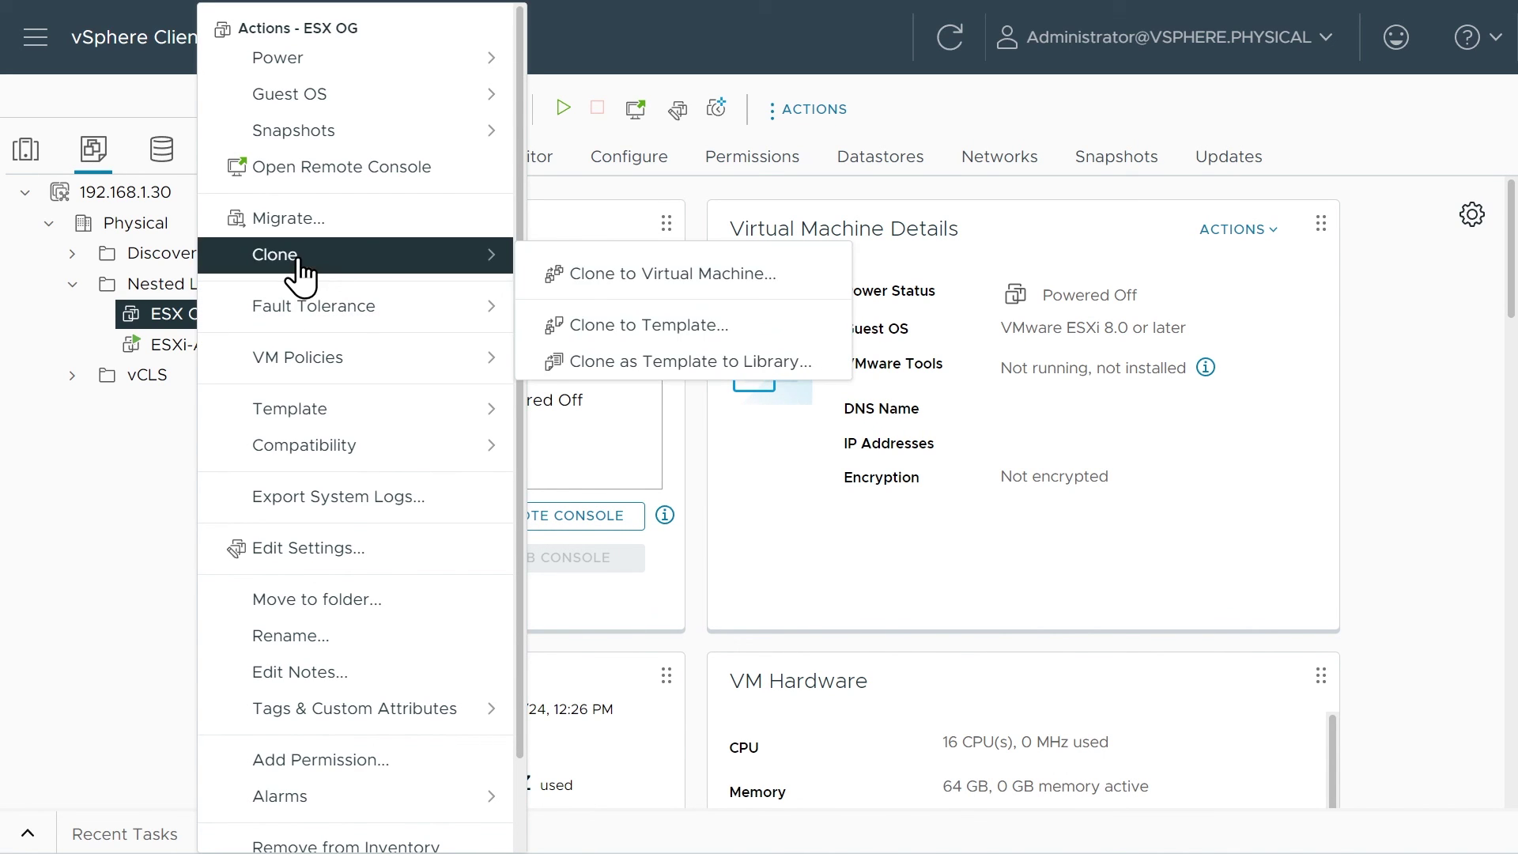
left_click(605, 278)
left_click(745, 259)
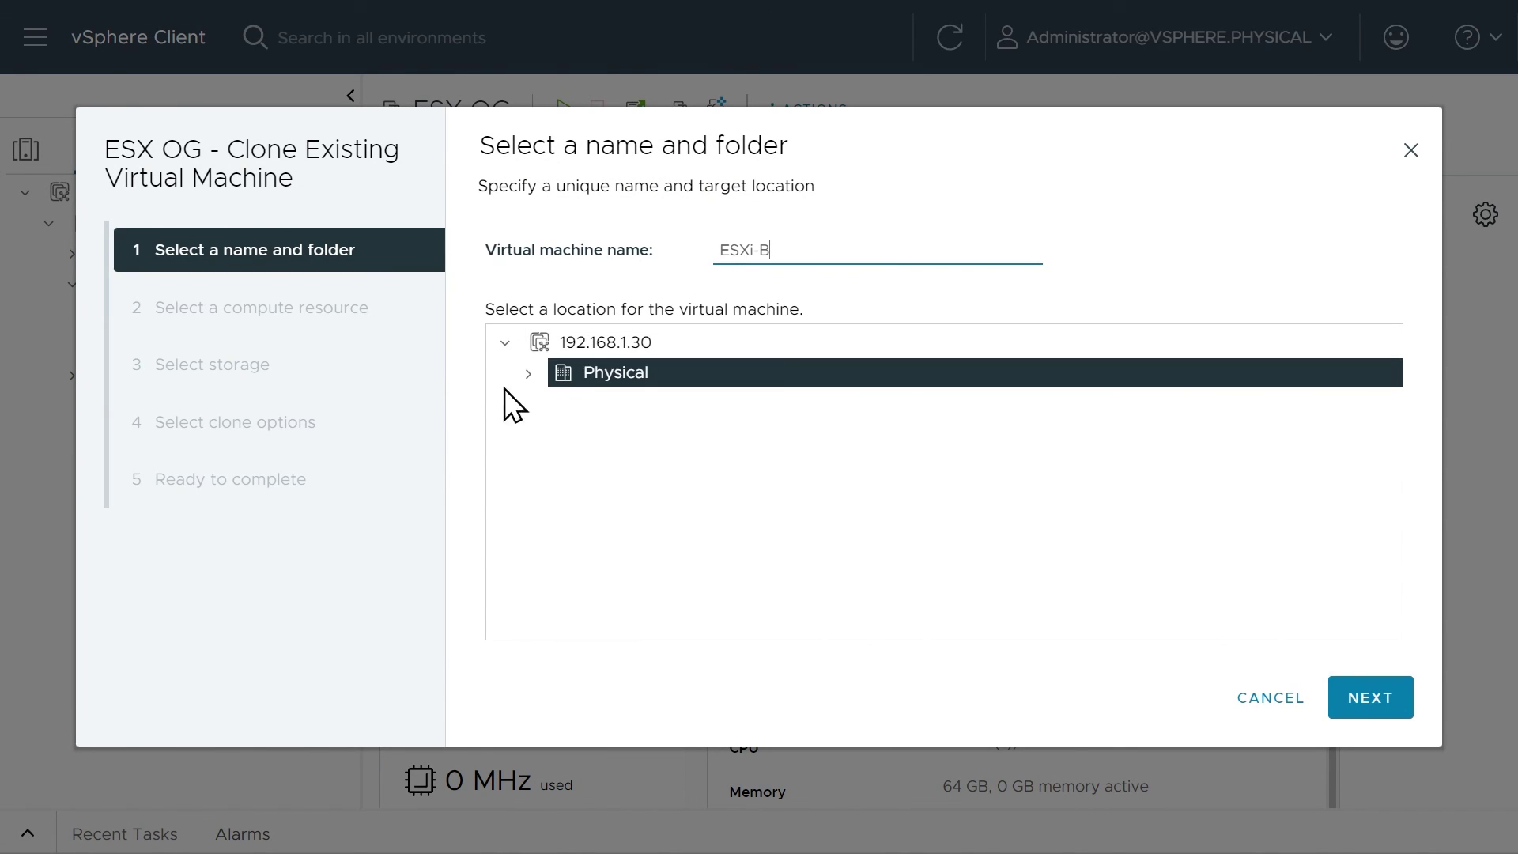
left_click(528, 374)
left_click(678, 440)
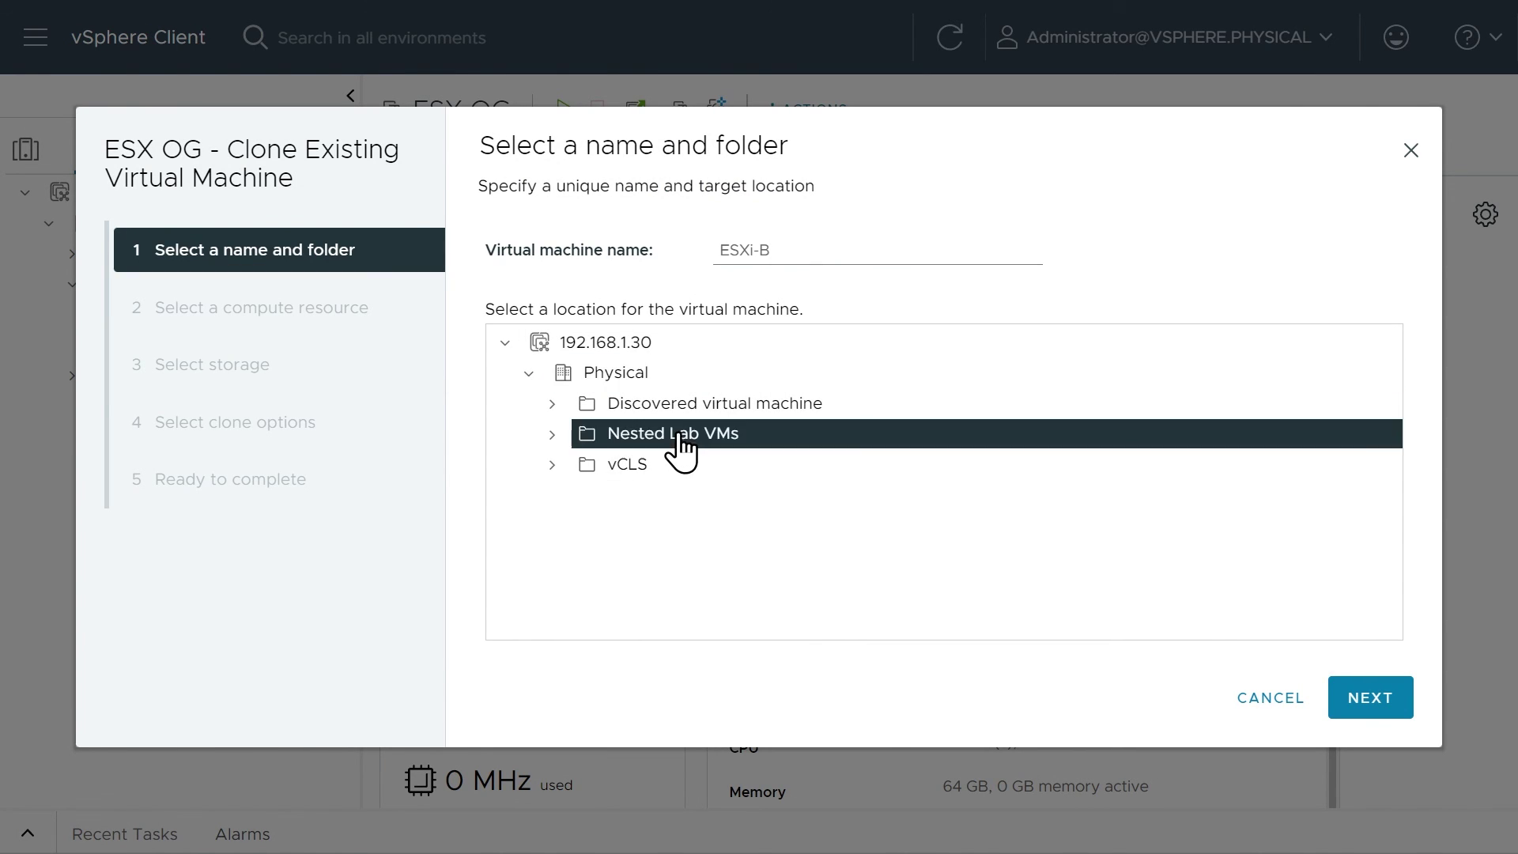
left_click(1368, 700)
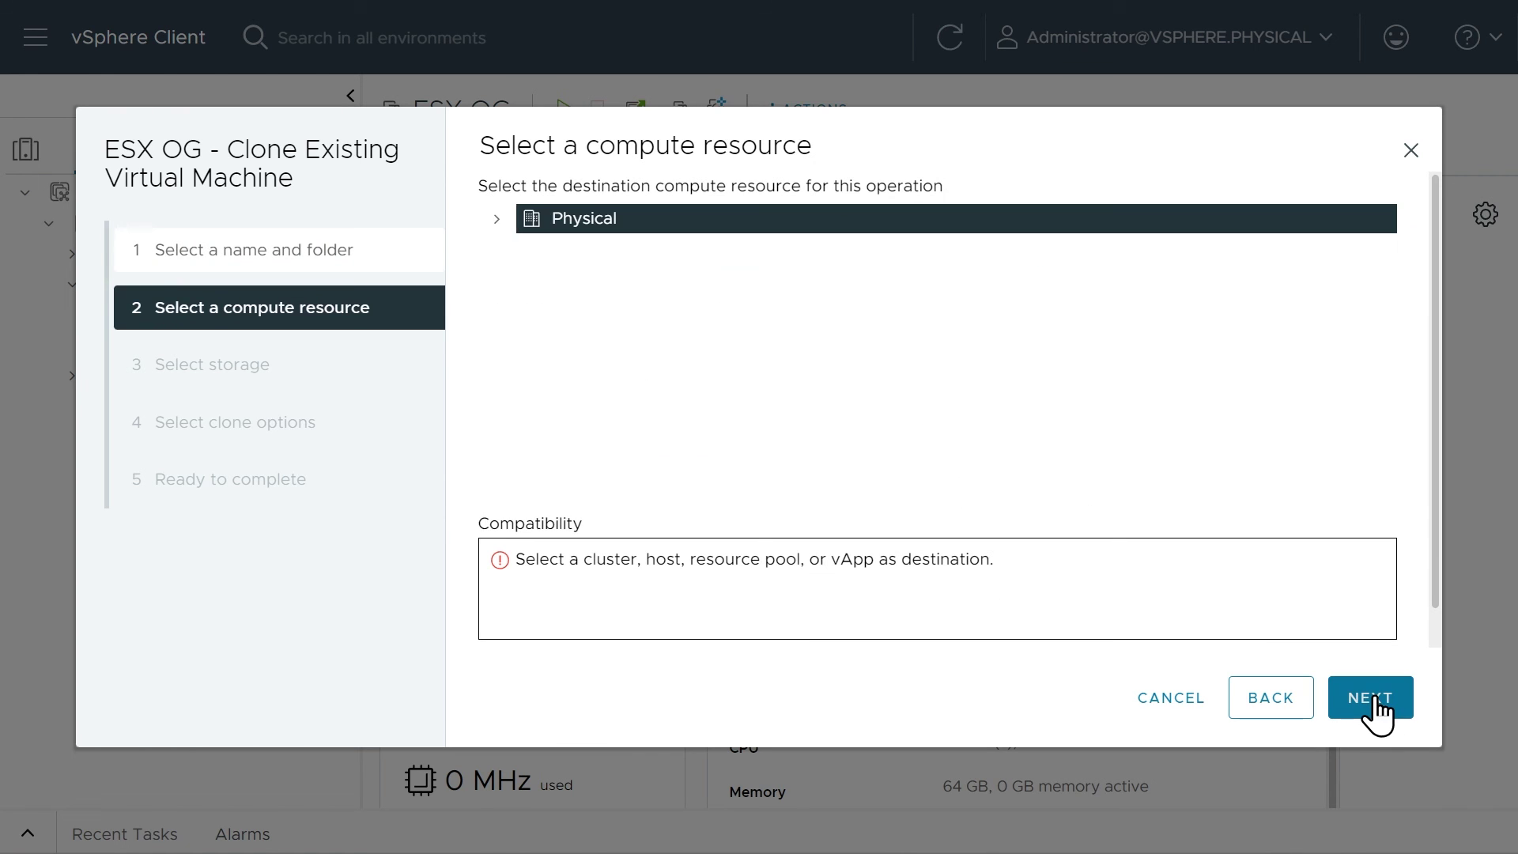
- Choose host 192.168.1.106 in Physical Cluster as the compute resource for ESXi-B
left_click(496, 219)
left_click(609, 250)
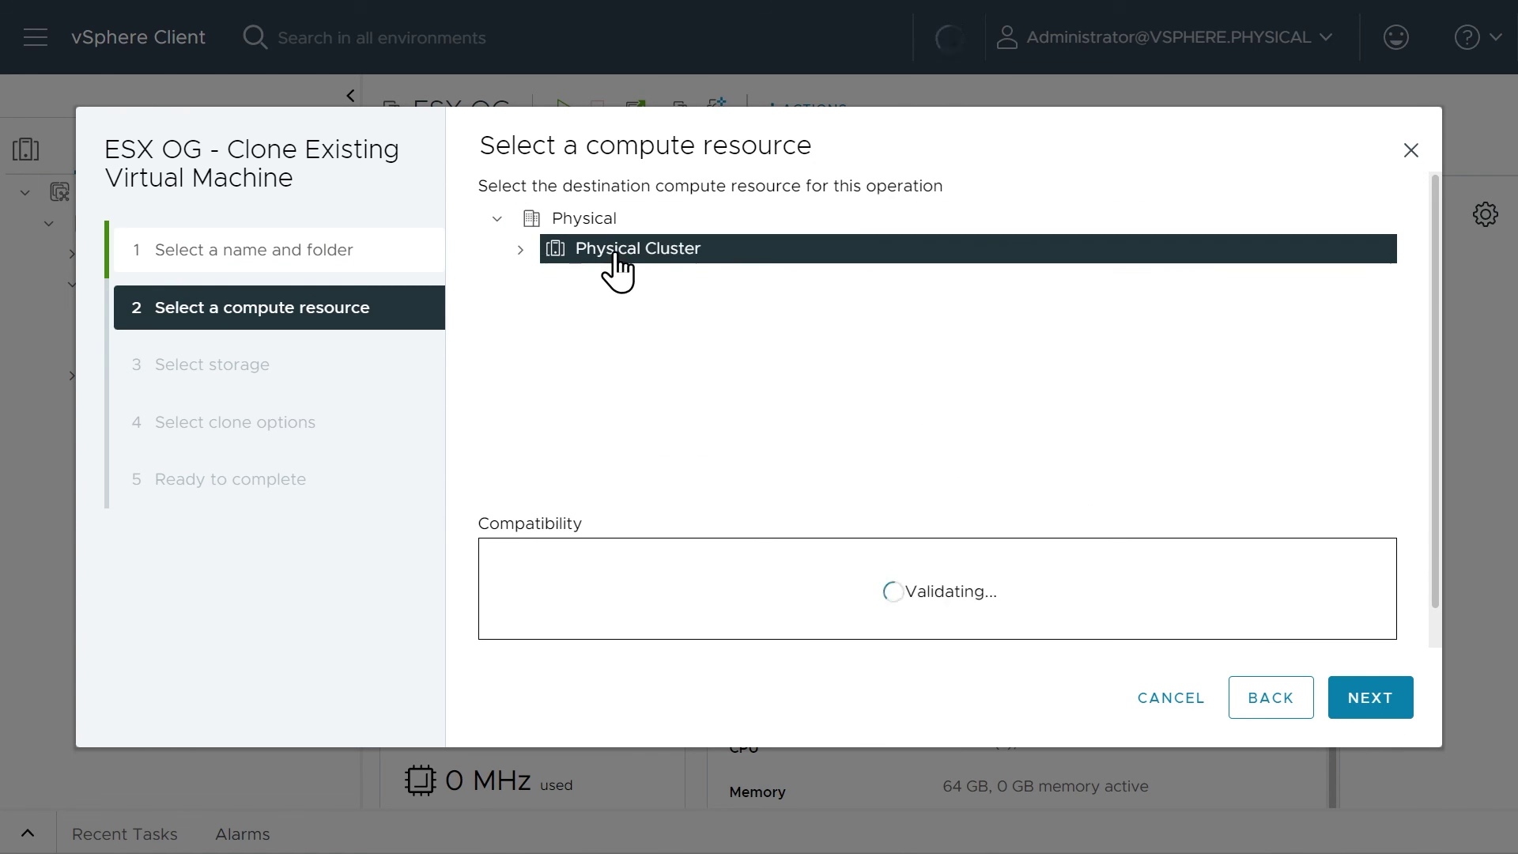
left_click(521, 250)
left_click(649, 287)
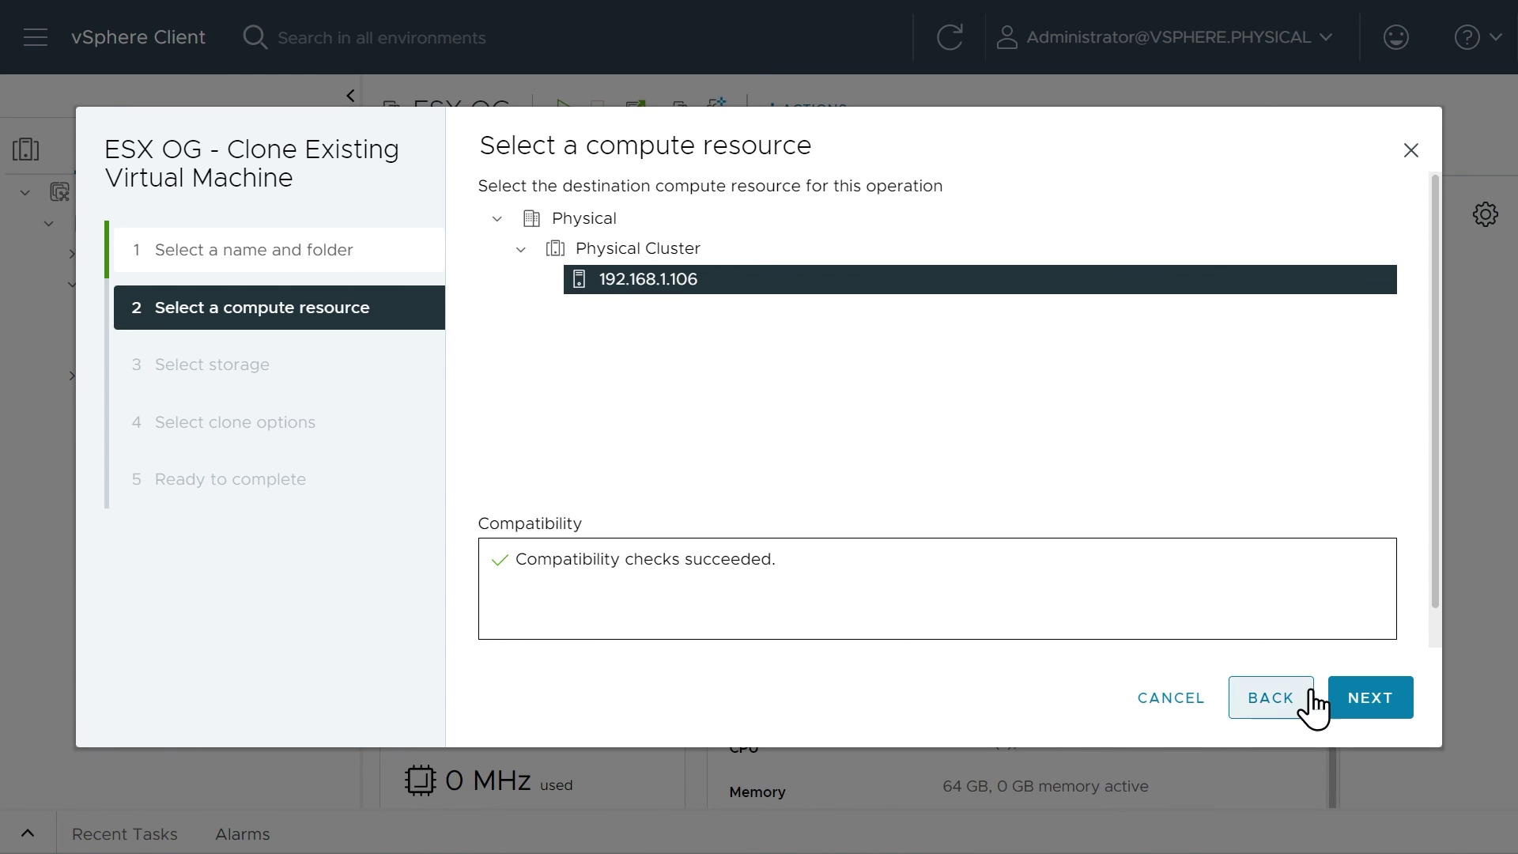
left_click(1375, 702)
- Store ESXi-B on ESXi-6 Datastore using the Thin Provision virtual disk format
left_click(500, 441)
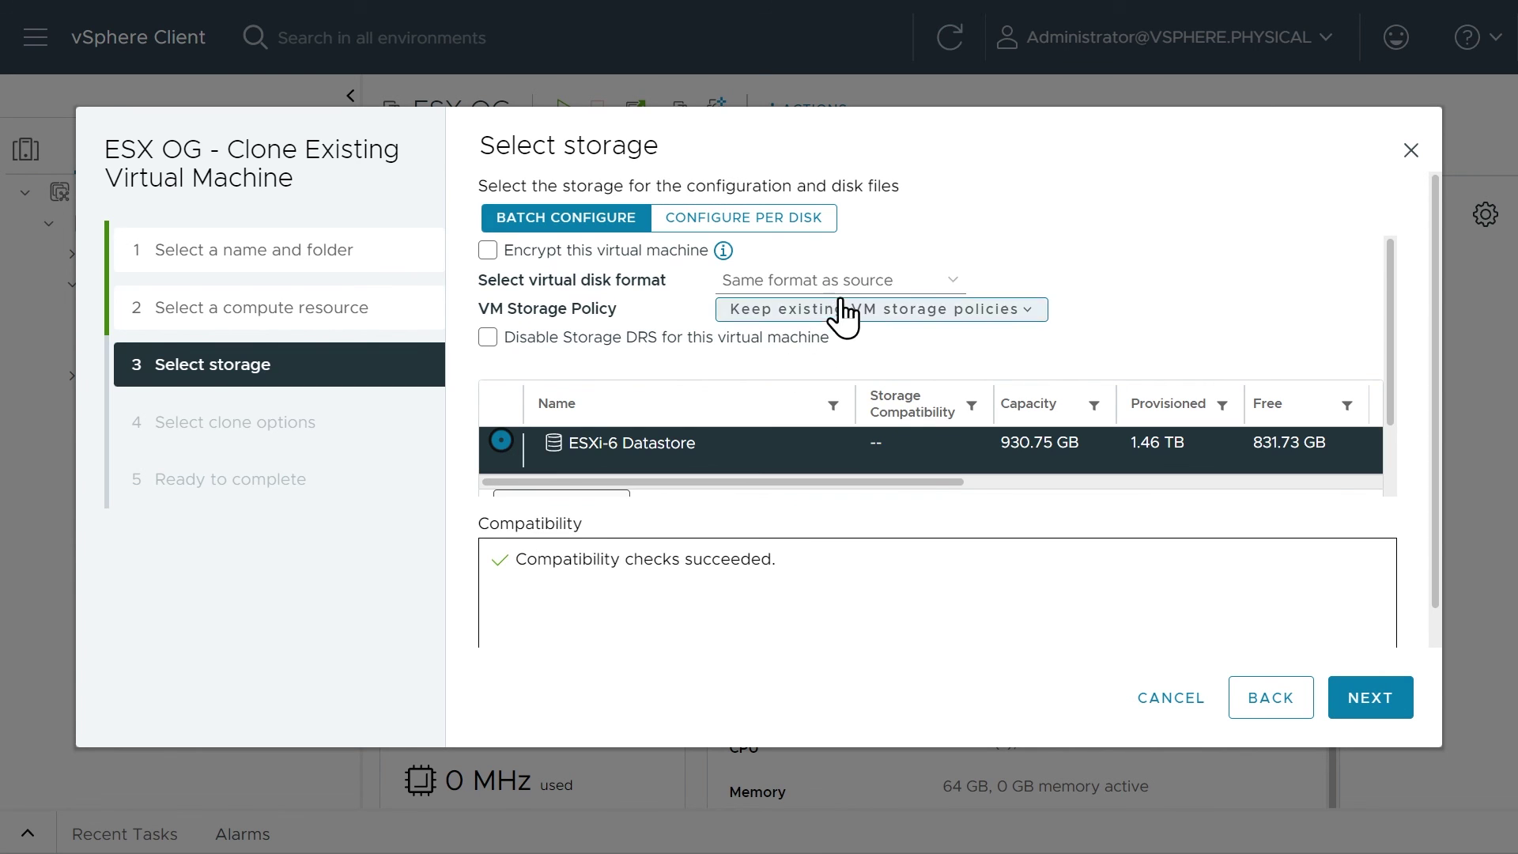
left_click(842, 280)
left_click(813, 368)
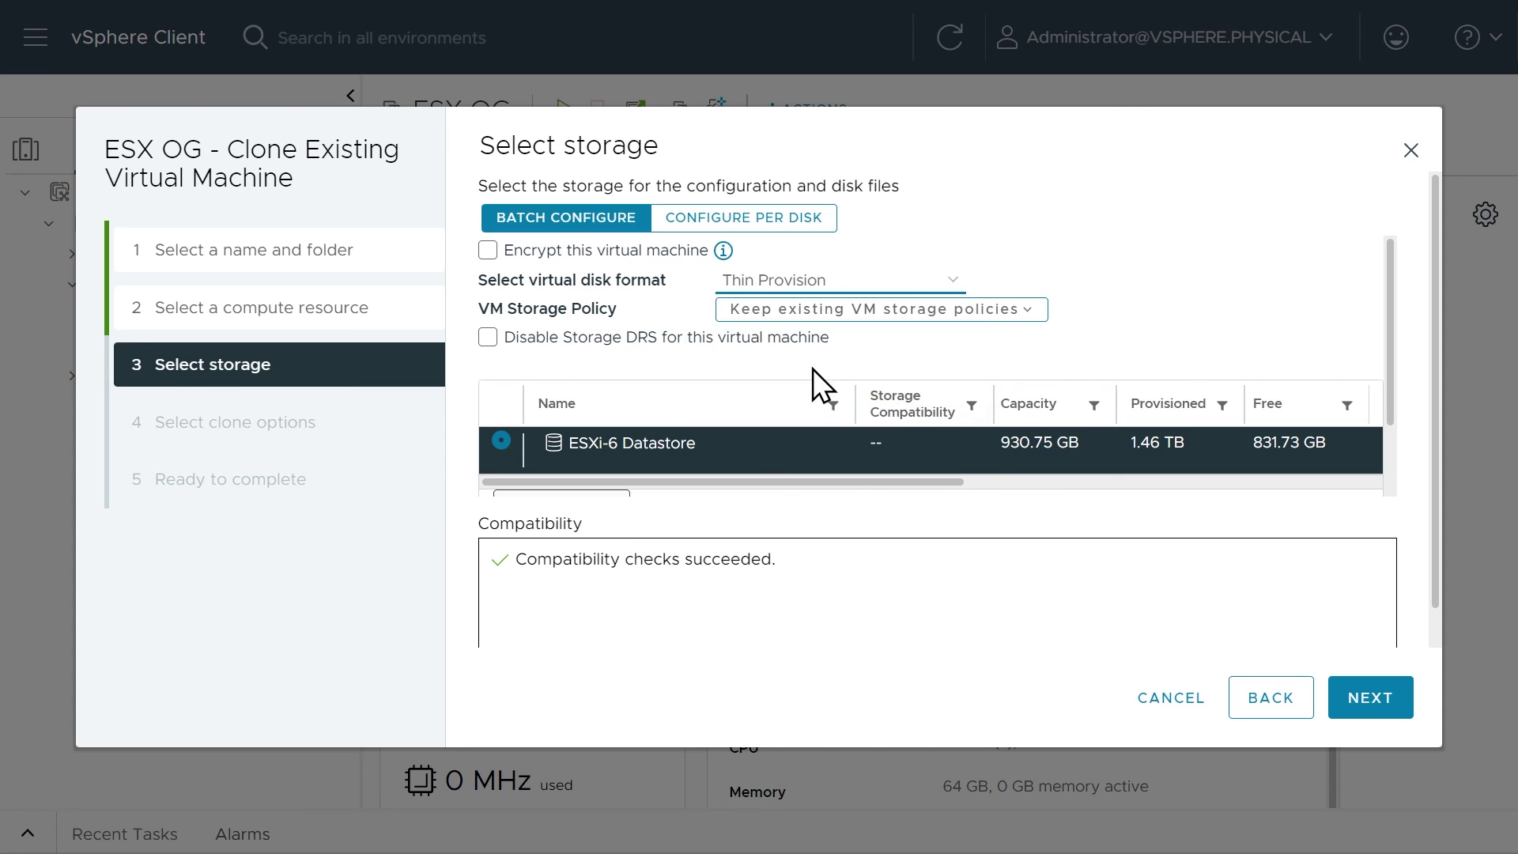
left_click(1358, 711)
- Set ESXi-B to power on after creation and finish the clone
left_click(495, 291)
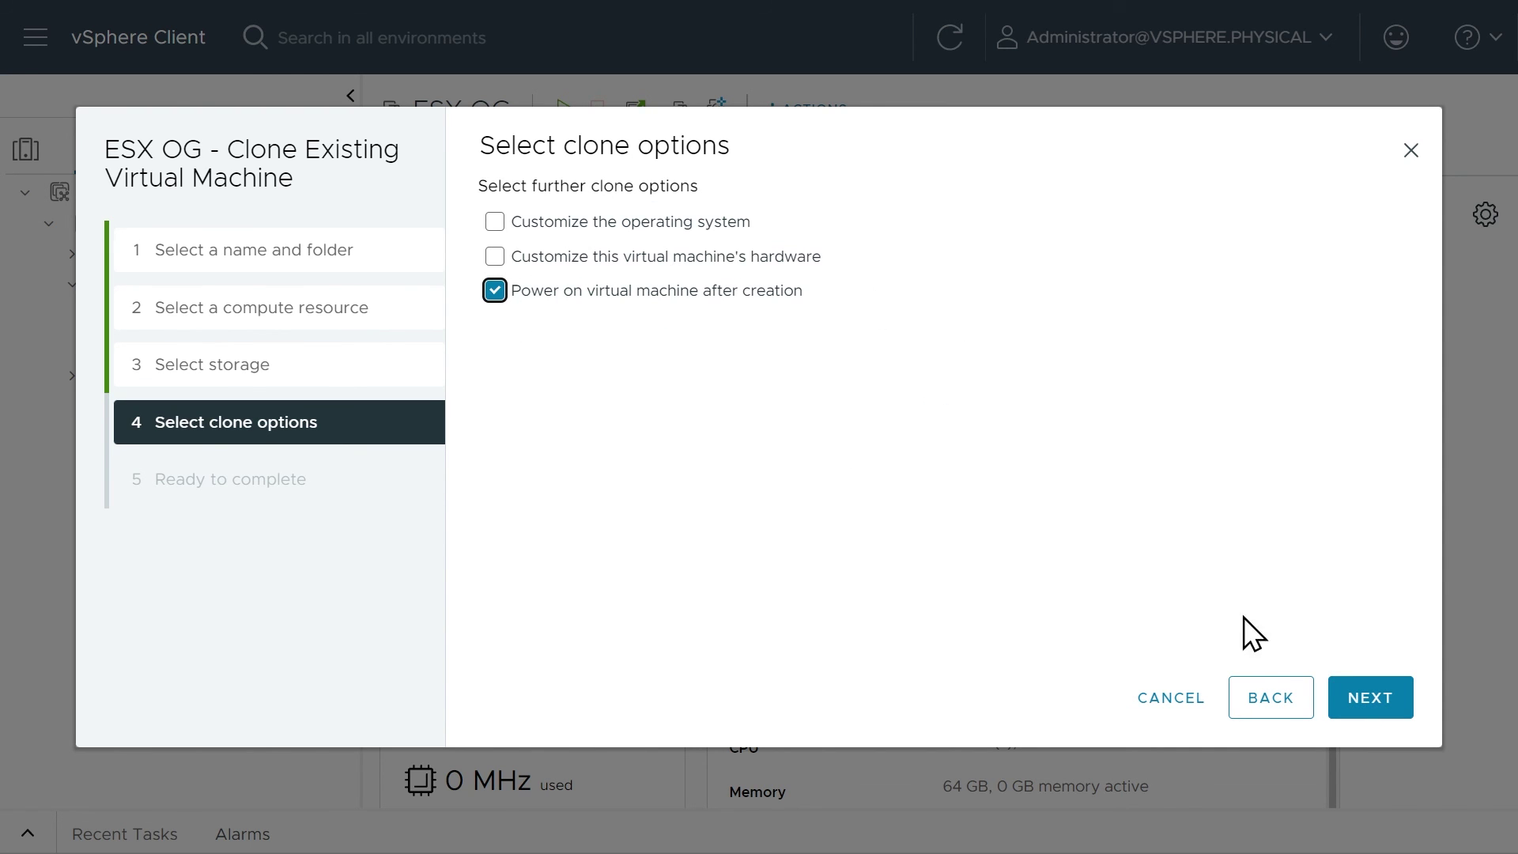
left_click(1371, 704)
left_click(1373, 698)
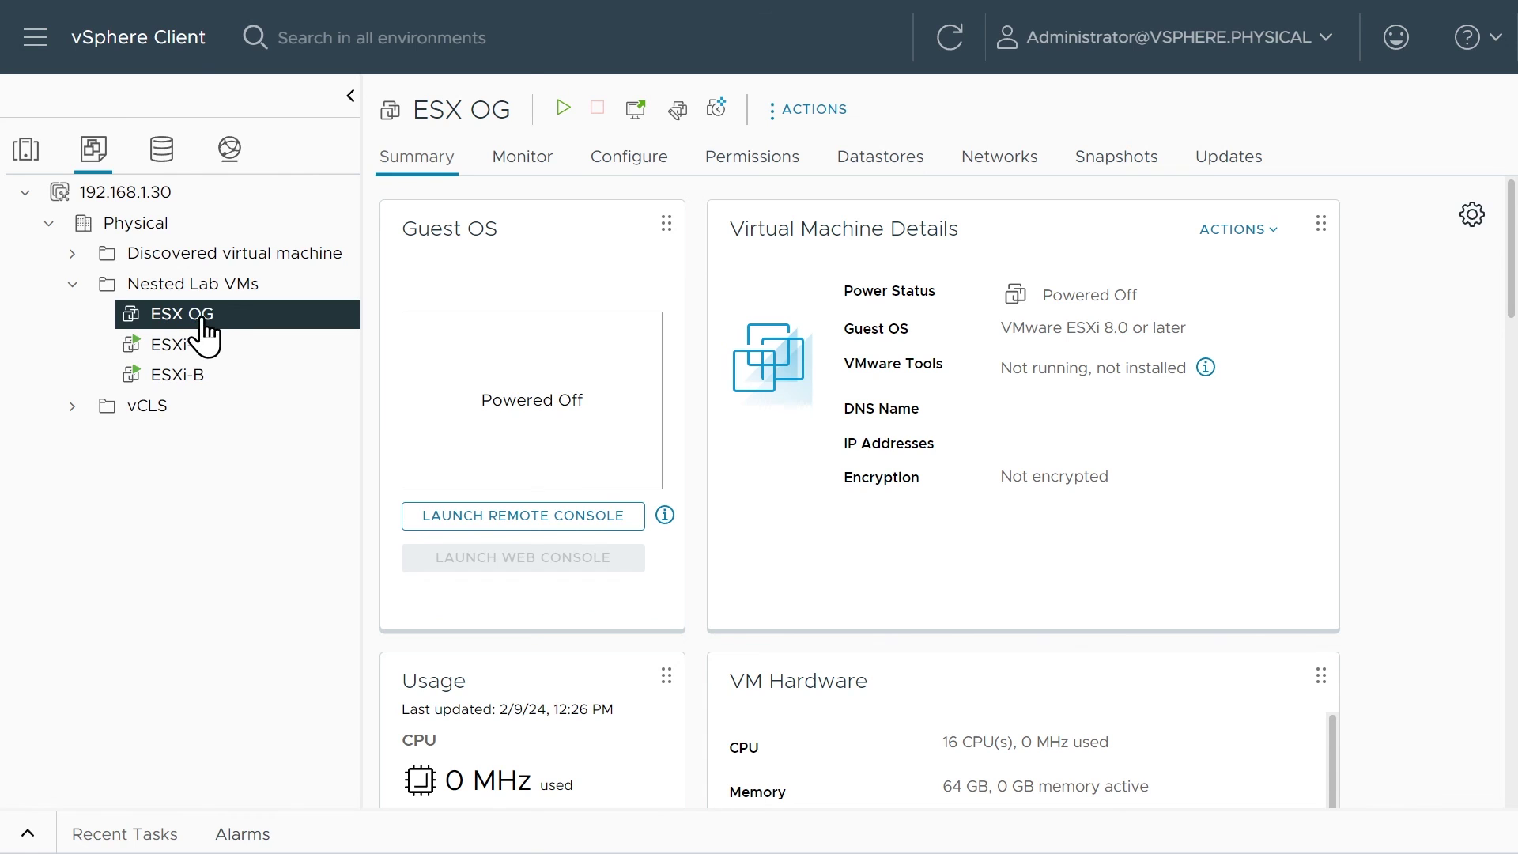
- Start another clone of ESX OG named ESXi-C in the Nested Lab VMs folder
right_click(188, 318)
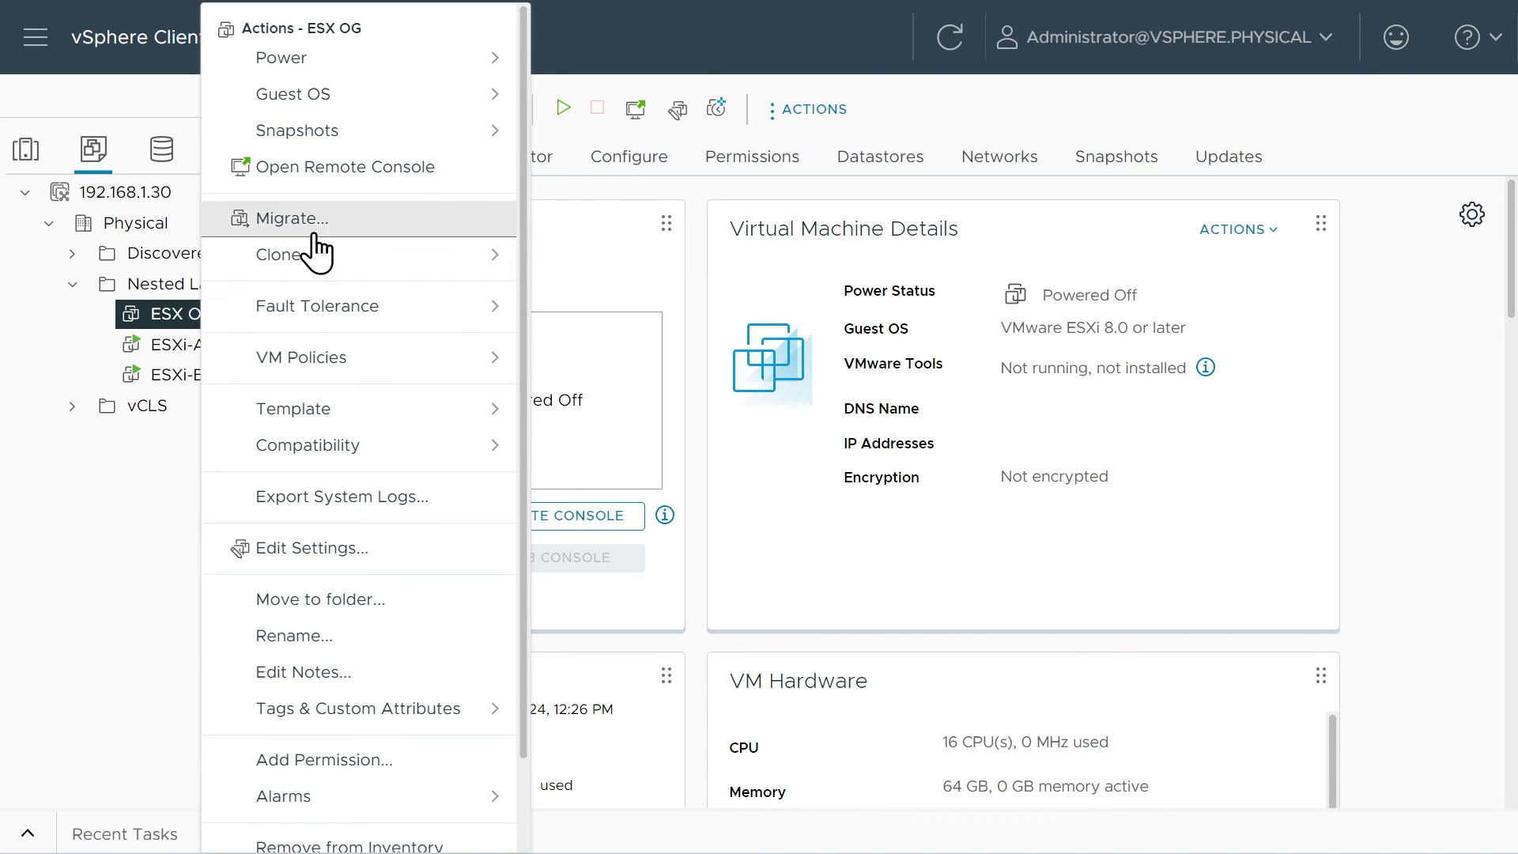
mouse_move(305, 261)
left_click(685, 277)
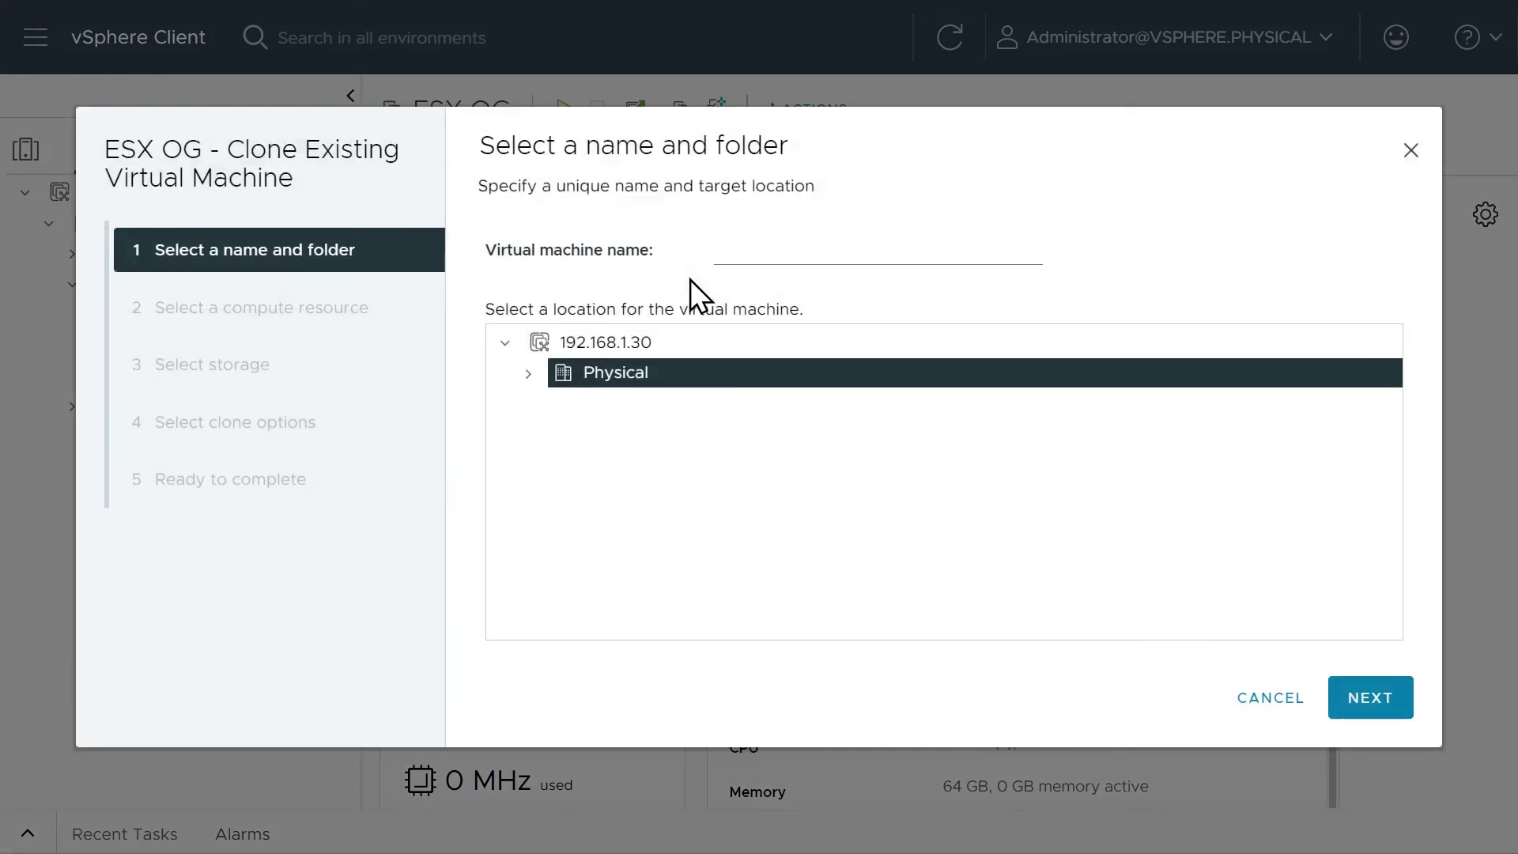
left_click(732, 248)
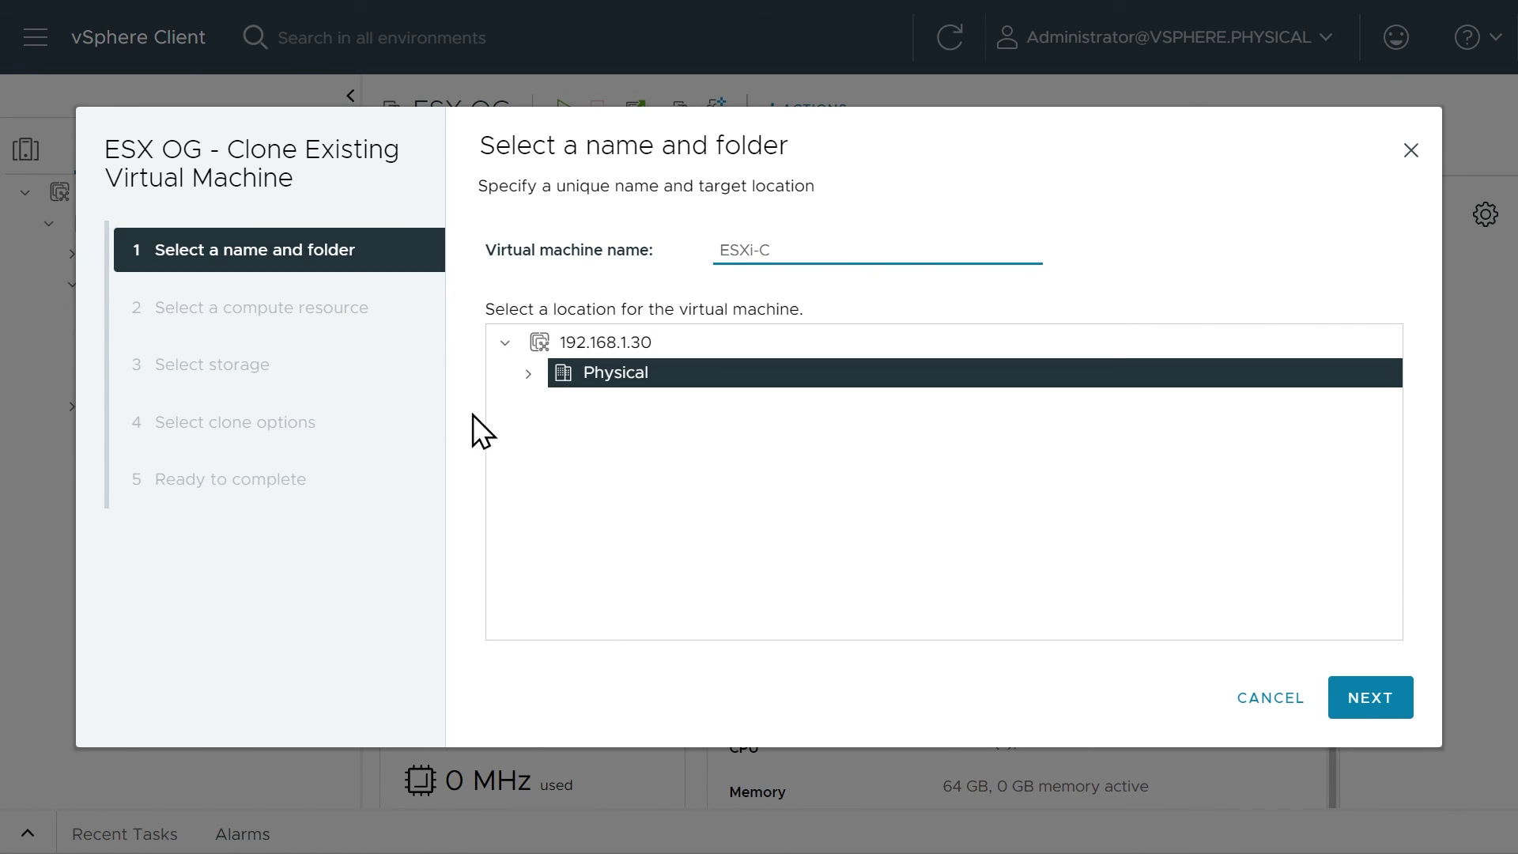
left_click(528, 374)
left_click(665, 435)
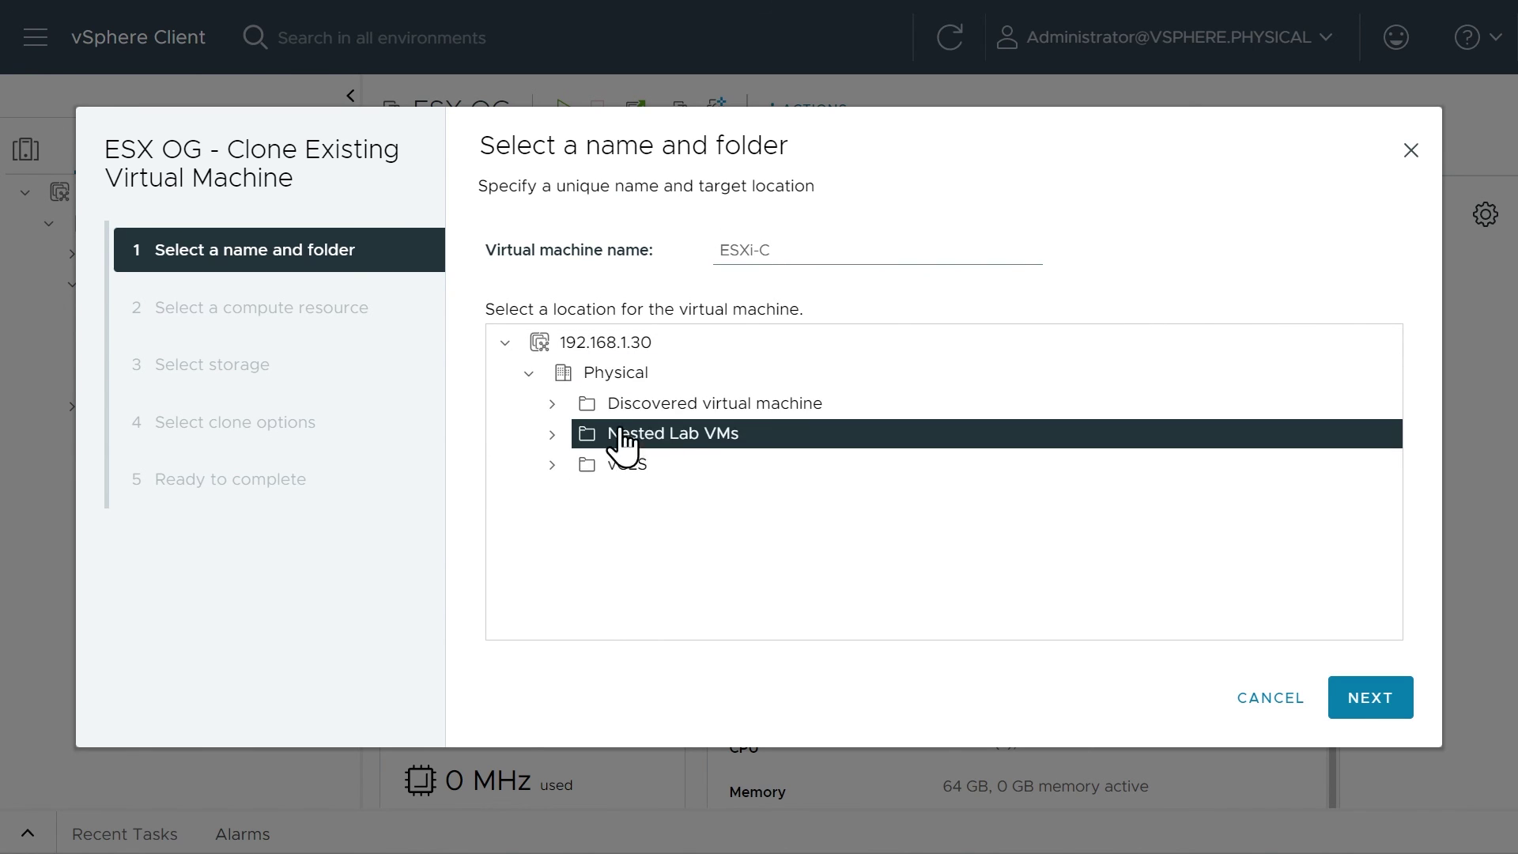
left_click(1364, 704)
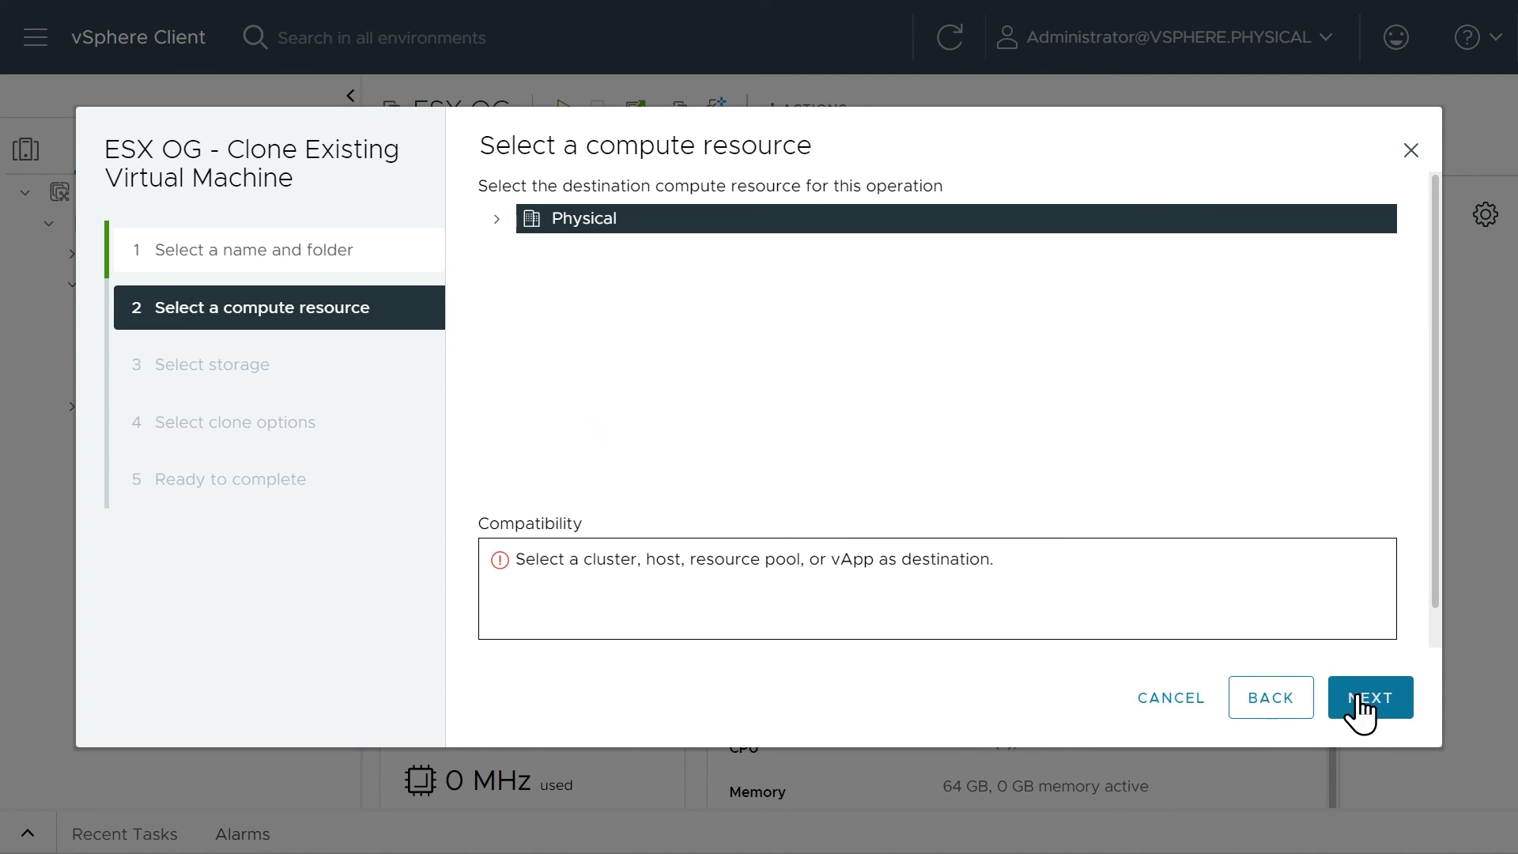
- Choose host 192.168.1.106 in Physical Cluster as the compute resource for ESXi-C
left_click(497, 221)
left_click(554, 252)
left_click(520, 250)
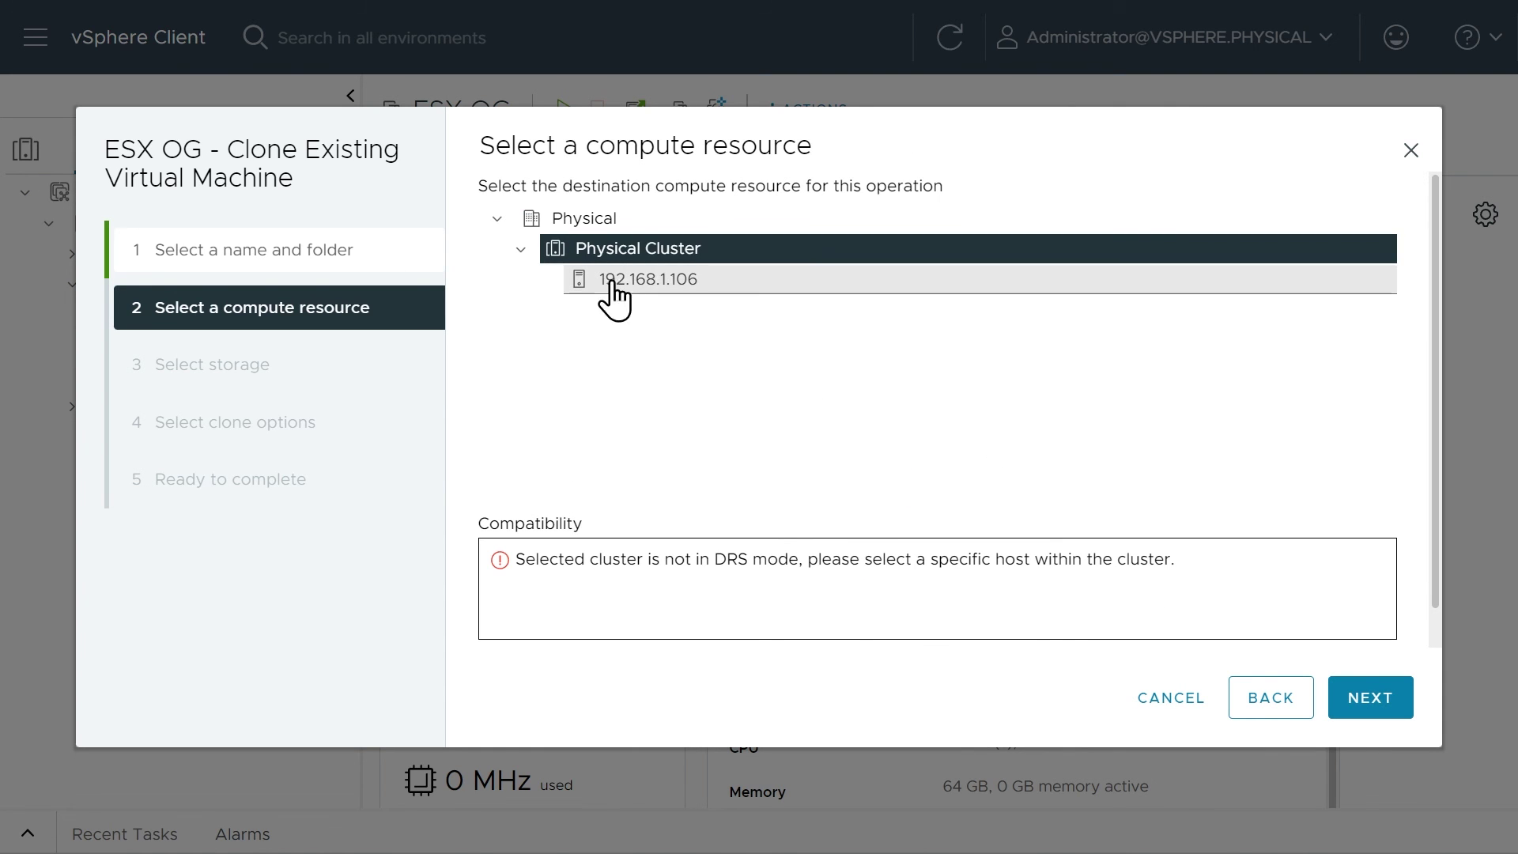
left_click(625, 281)
left_click(1348, 699)
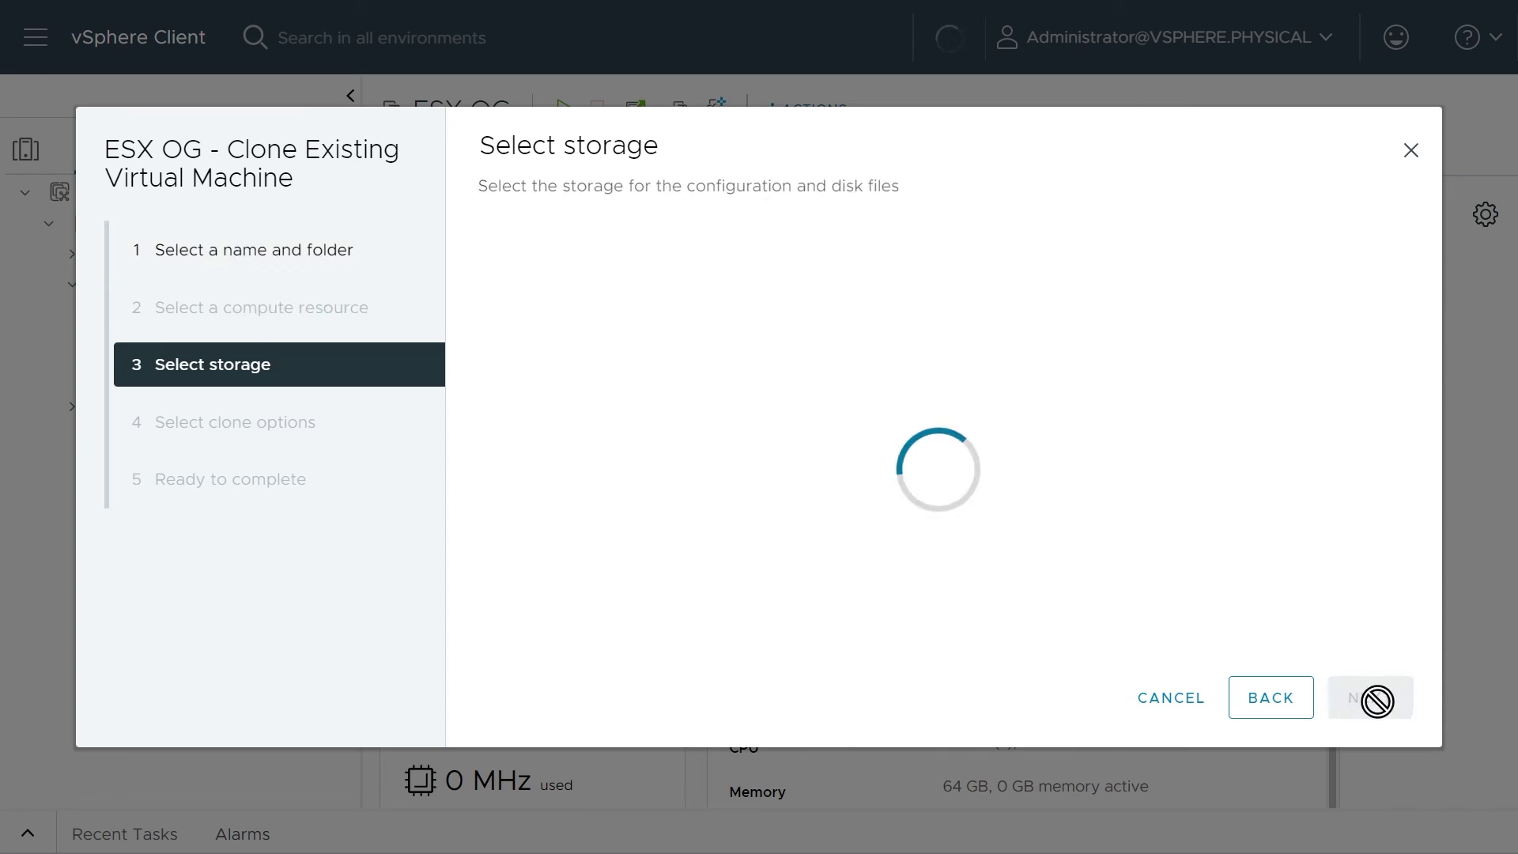
- Store ESXi-C on ESXi-6 Datastore using the Thin Provision virtual disk format
left_click(501, 443)
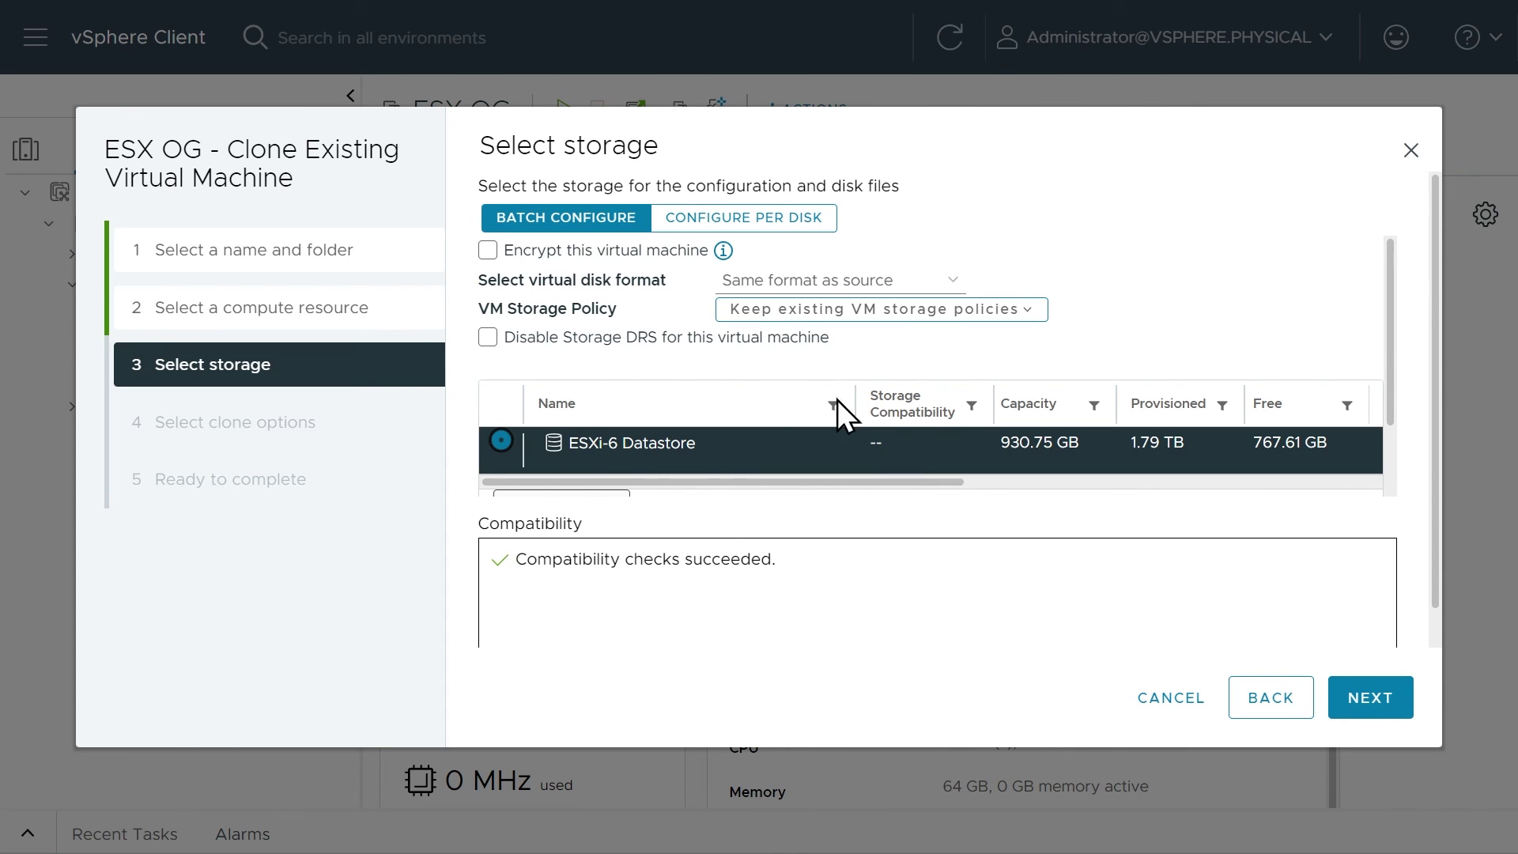
left_click(823, 281)
left_click(814, 366)
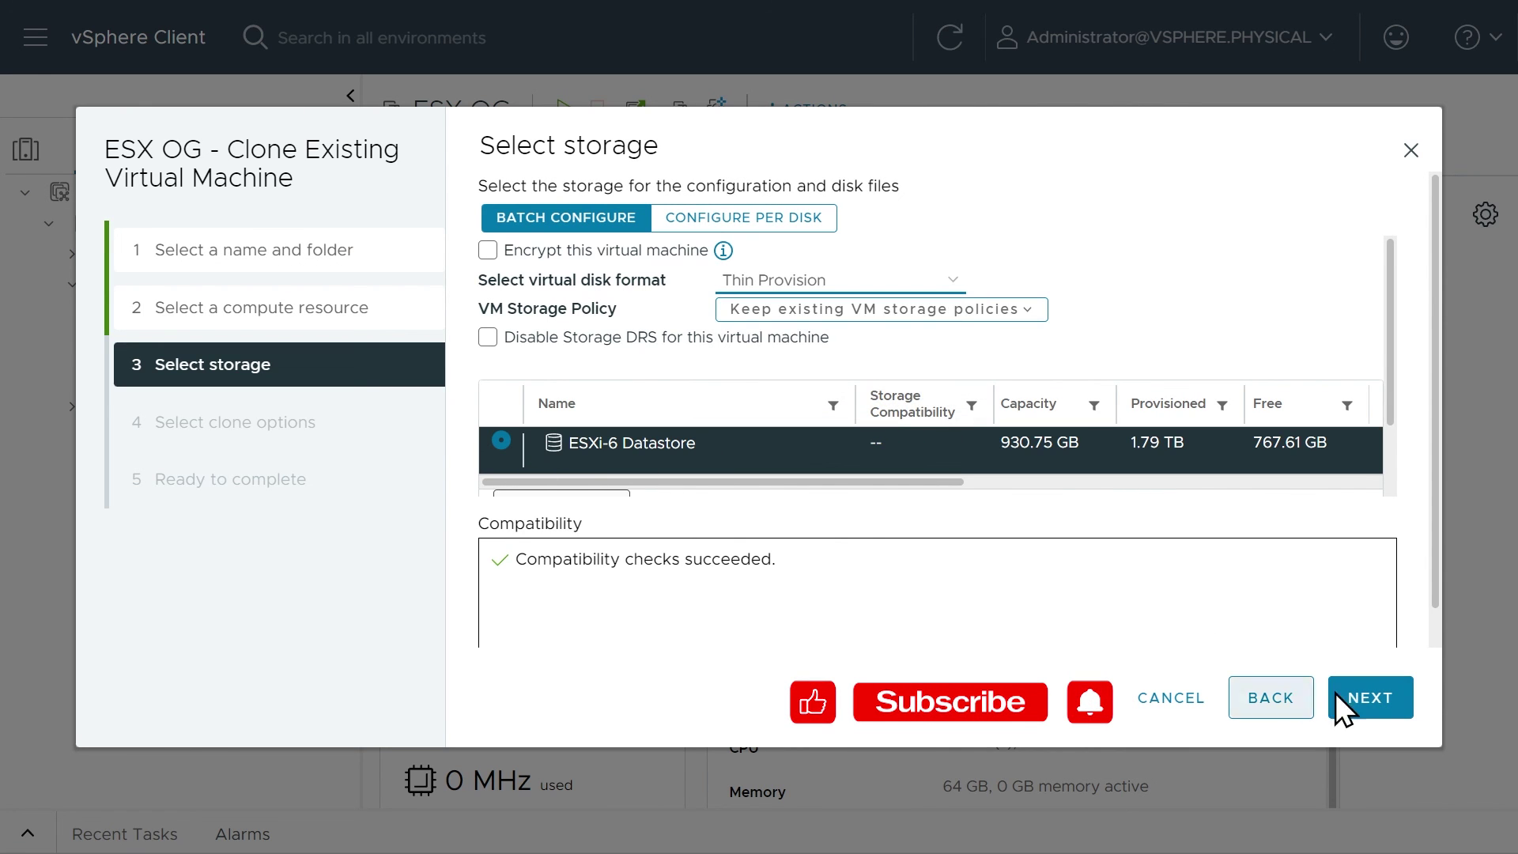
left_click(1368, 699)
- Set ESXi-C to power on after creation and finish the clone
left_click(495, 291)
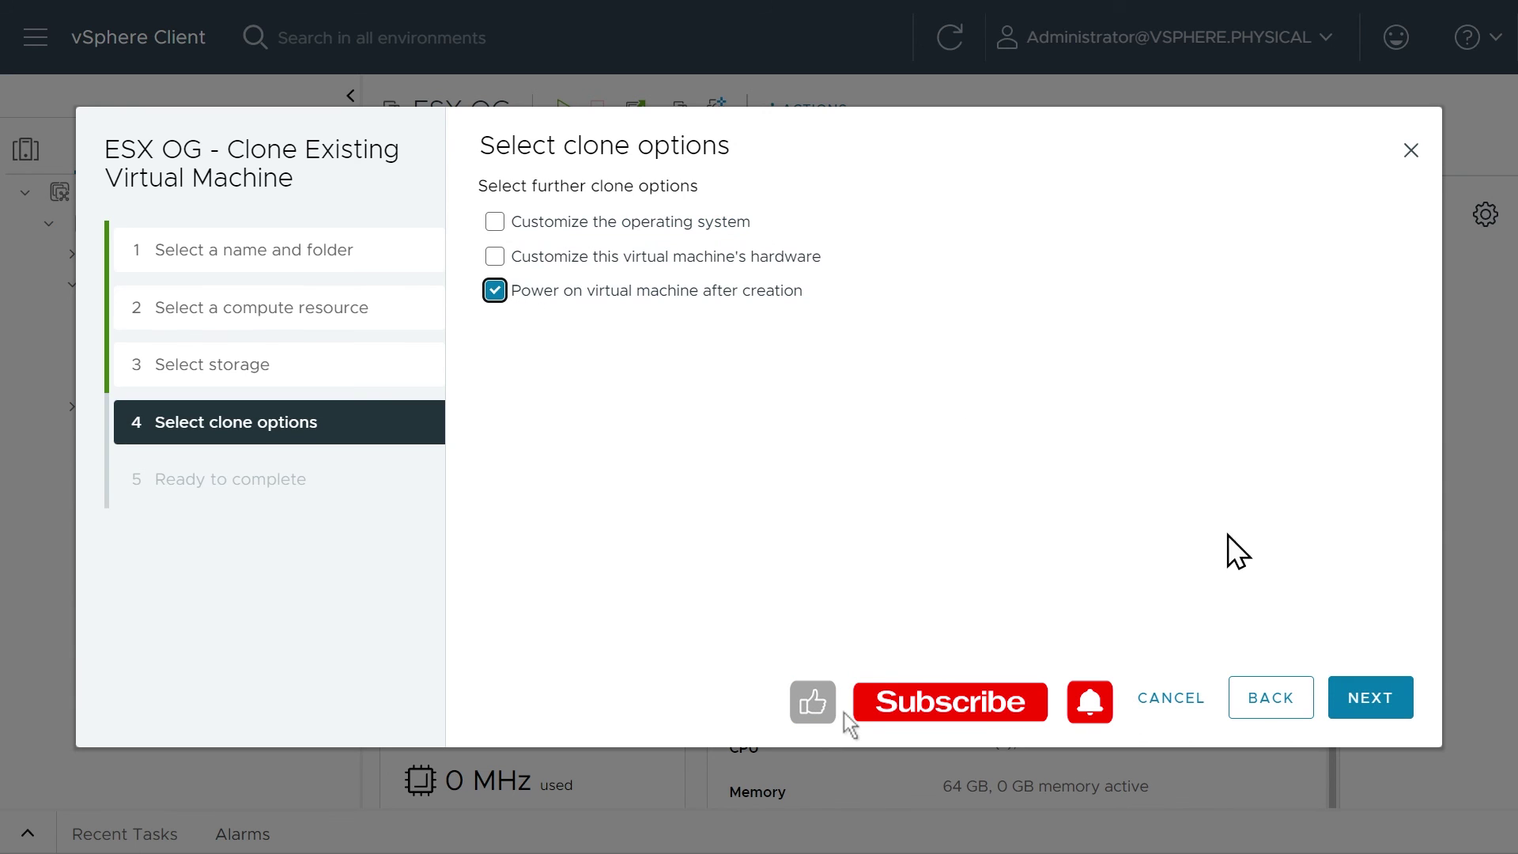
left_click(1375, 700)
left_click(1384, 706)
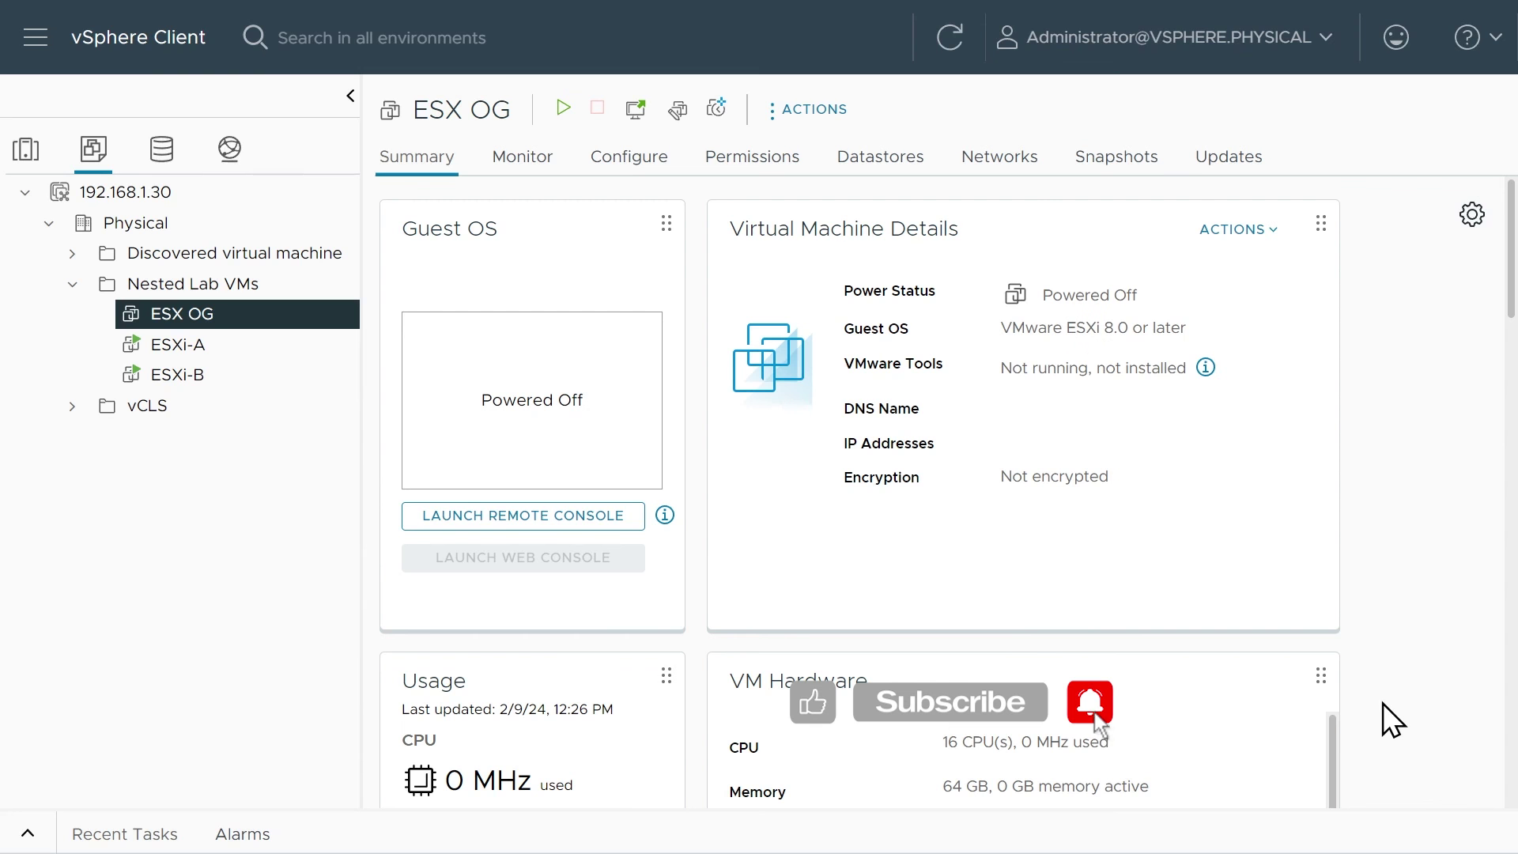